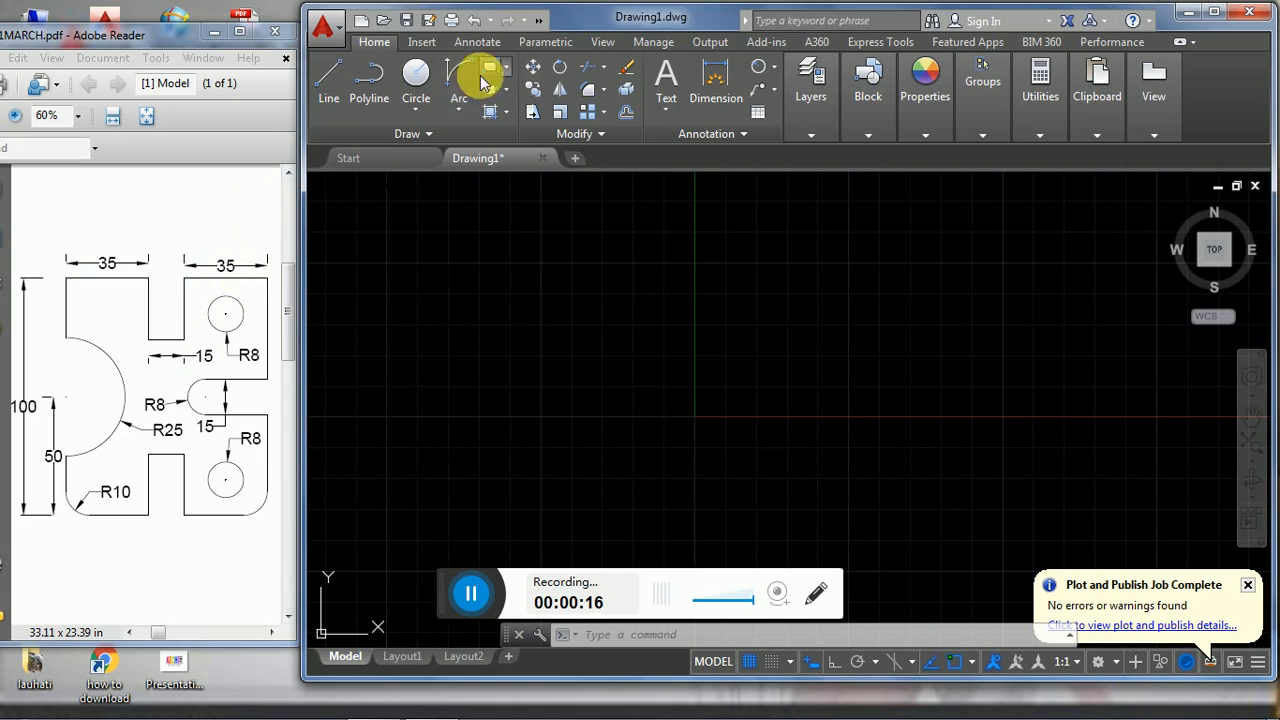
# - Draw a rectangle 85 wide and 100 high, extending down and right from a freely picked upper-left corner
pyautogui.click(464, 291)
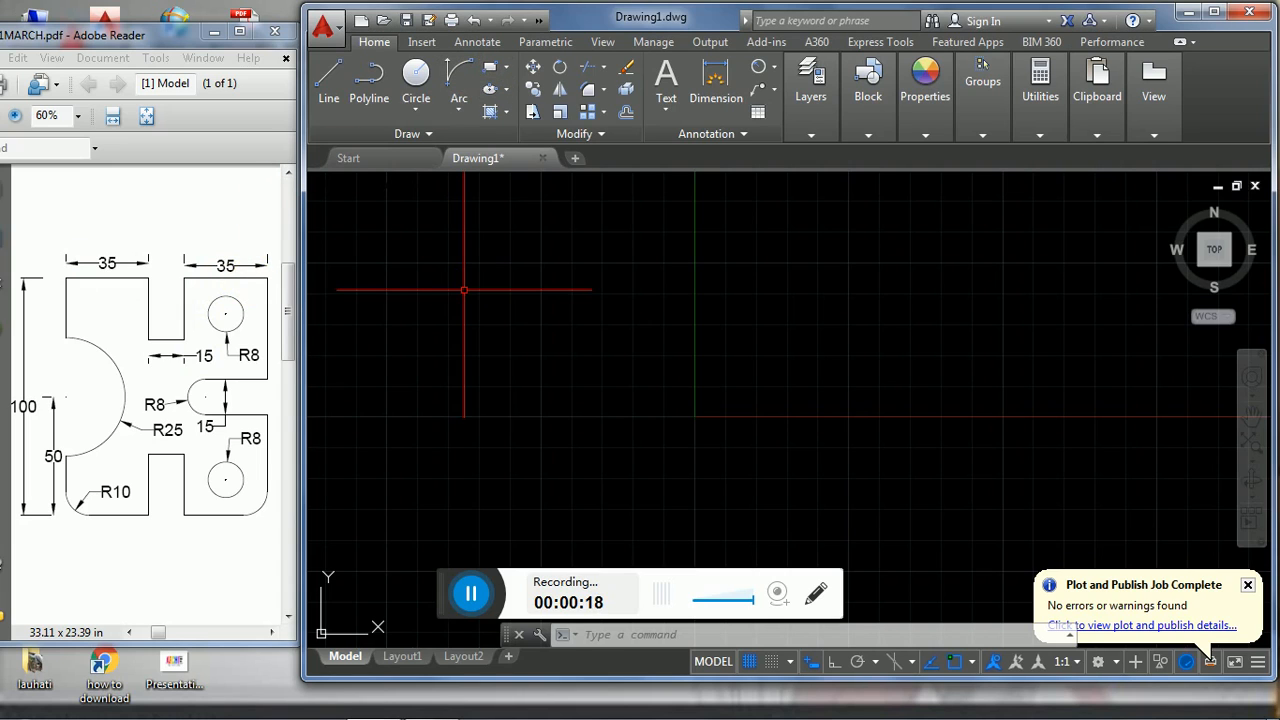
pyautogui.write('REC')
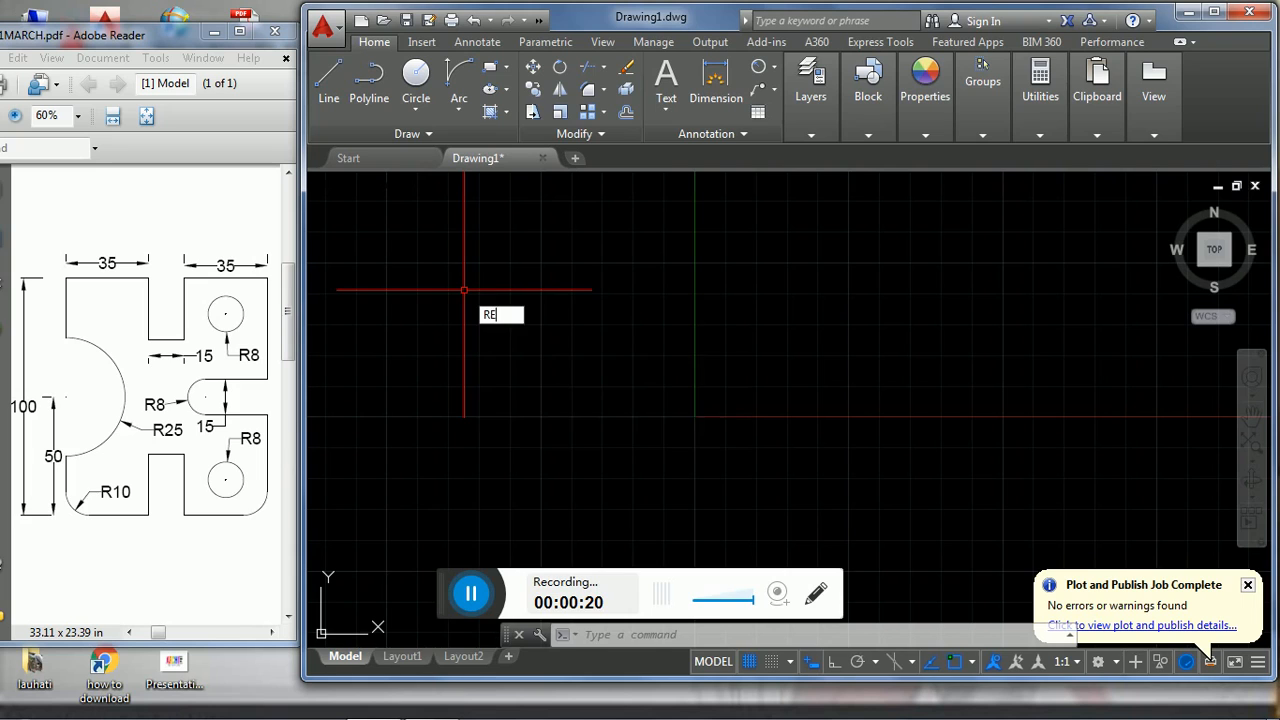
pyautogui.press('Return')
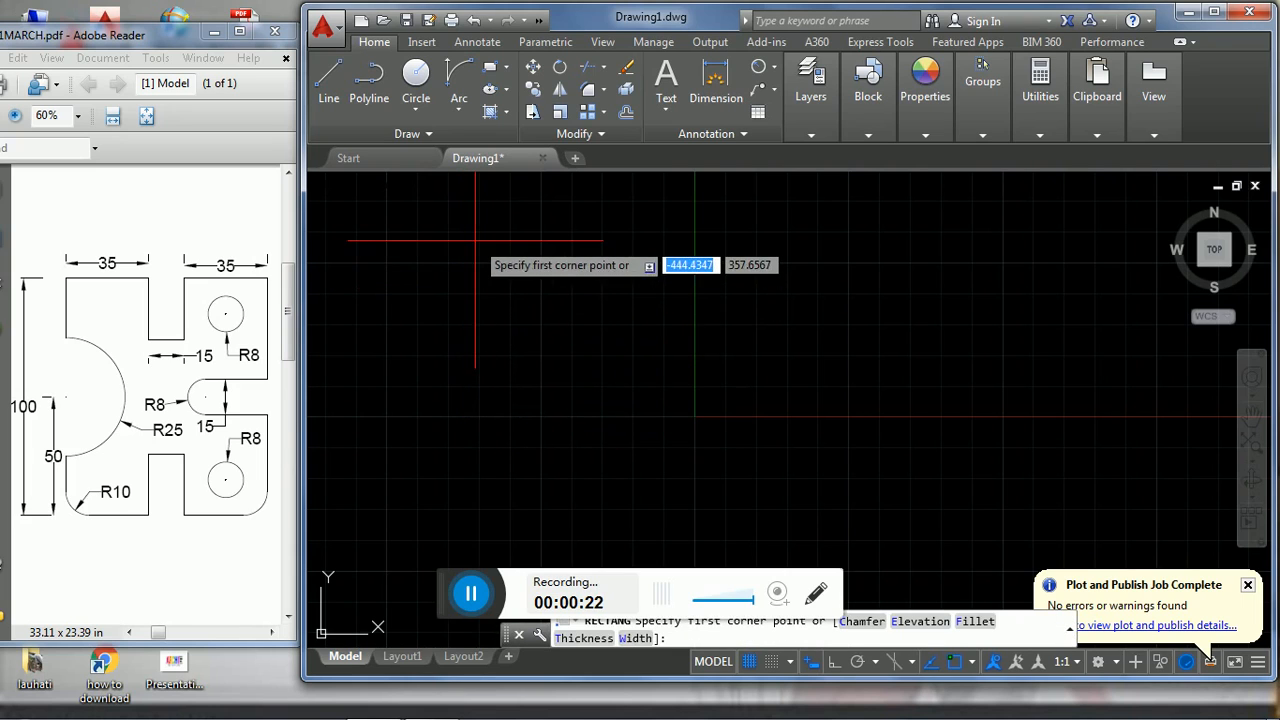
pyautogui.click(476, 241)
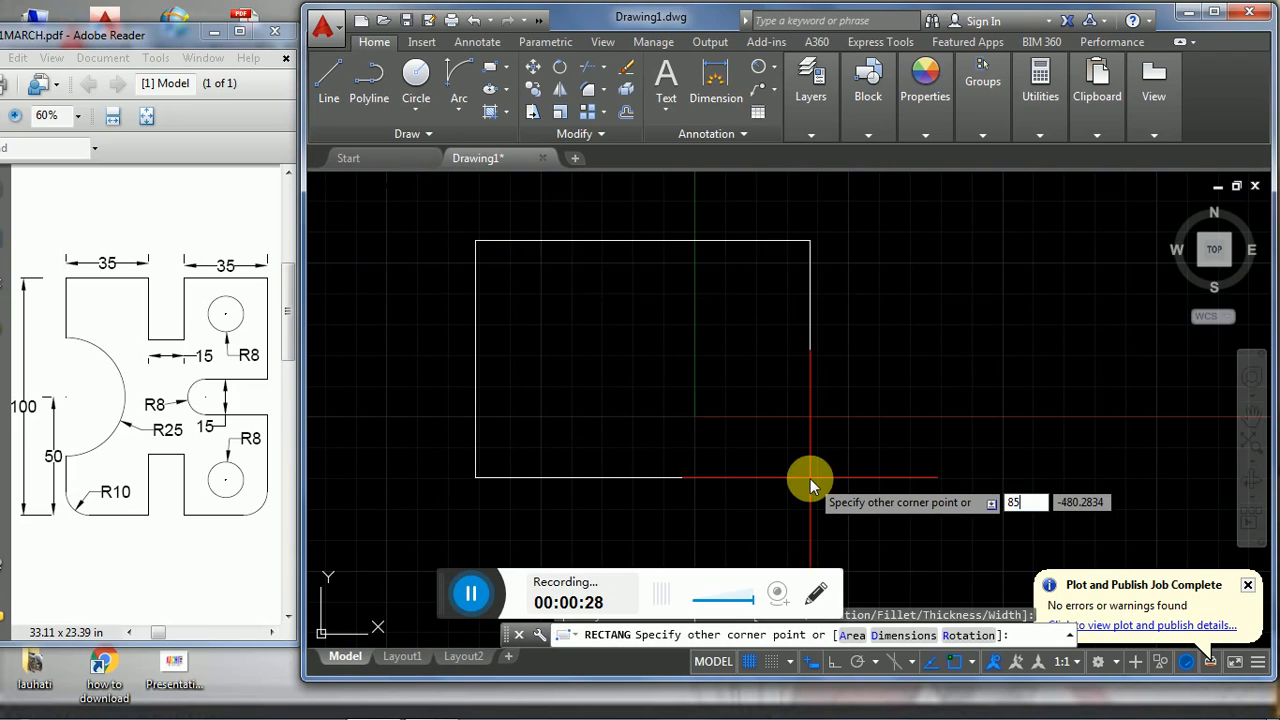
pyautogui.press('Tab')
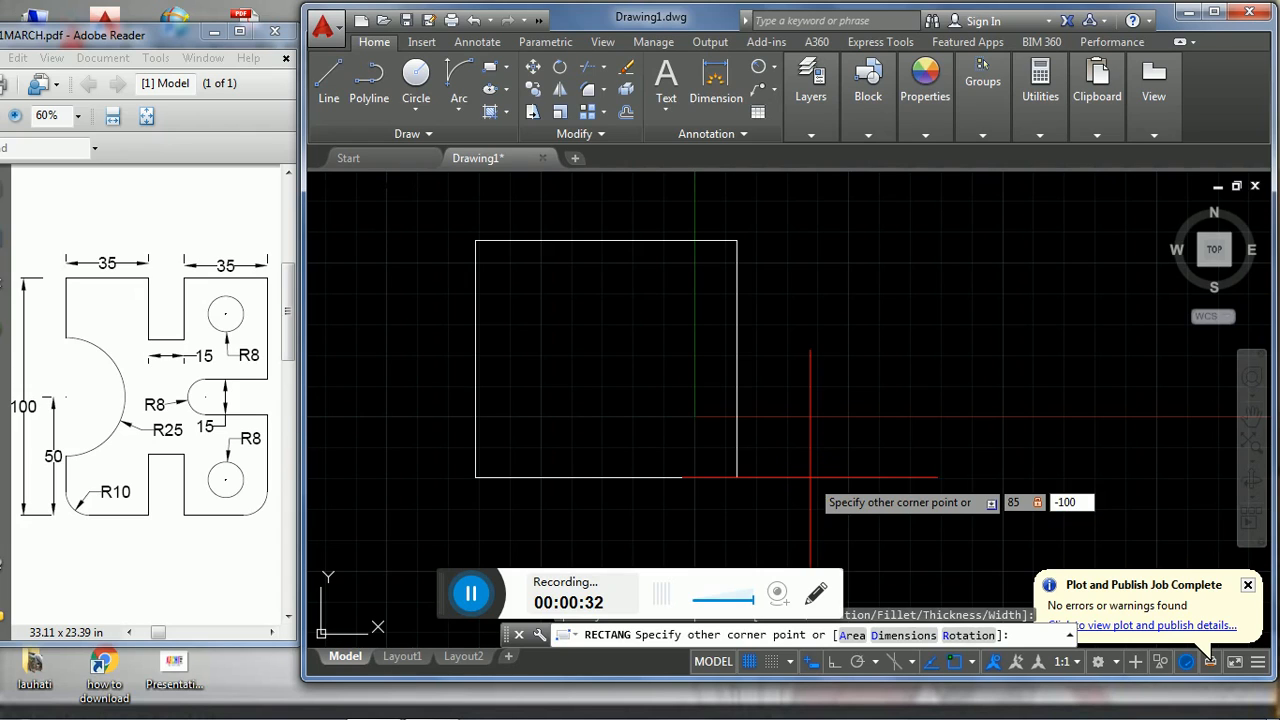
pyautogui.write('-100')
pyautogui.press('Return')
# - Zoom to the whole drawing, enlarge the view around the rectangle, and compare it with the PDF reference
pyautogui.write('z')
pyautogui.press('Return')
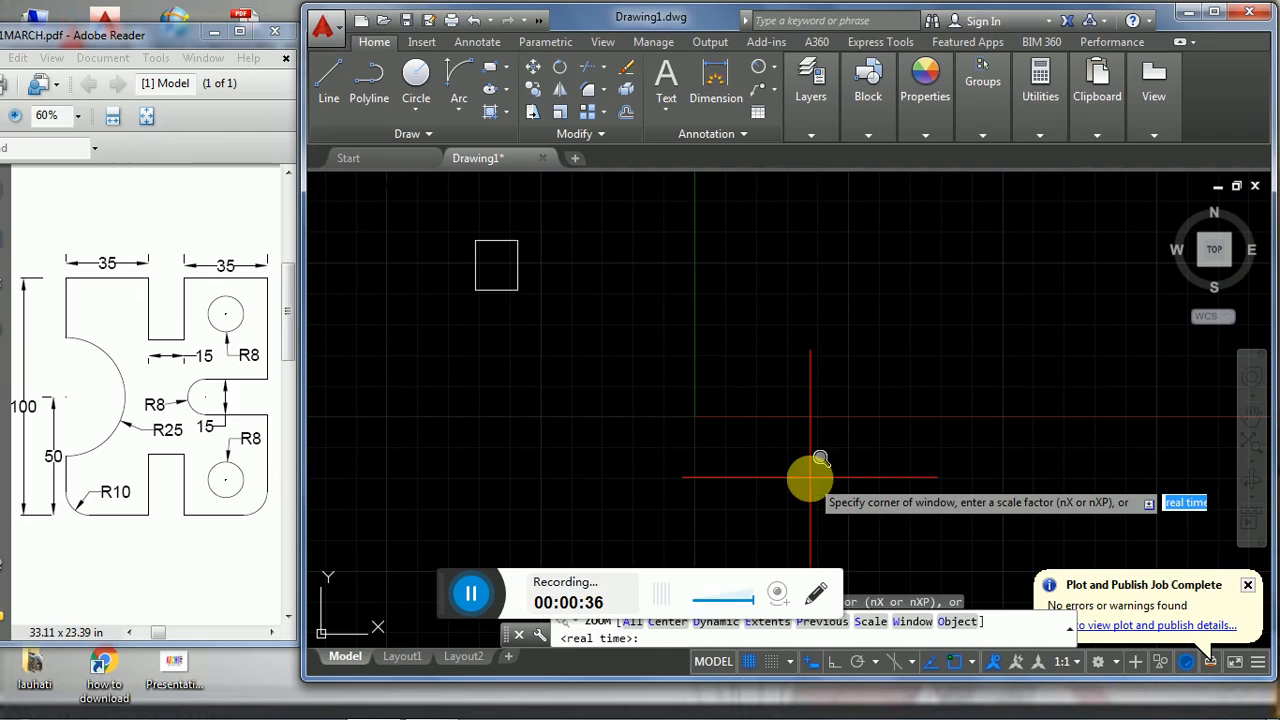
pyautogui.write('a')
pyautogui.press('Return')
pyautogui.moveTo(674, 286); pyautogui.dragTo(659, 376, button='middle')
pyautogui.scroll(1, 536, 327)
pyautogui.scroll(-1, 534, 320)
pyautogui.scroll(2, 532, 320)
pyautogui.moveTo(512, 321); pyautogui.dragTo(537, 348, button='middle')
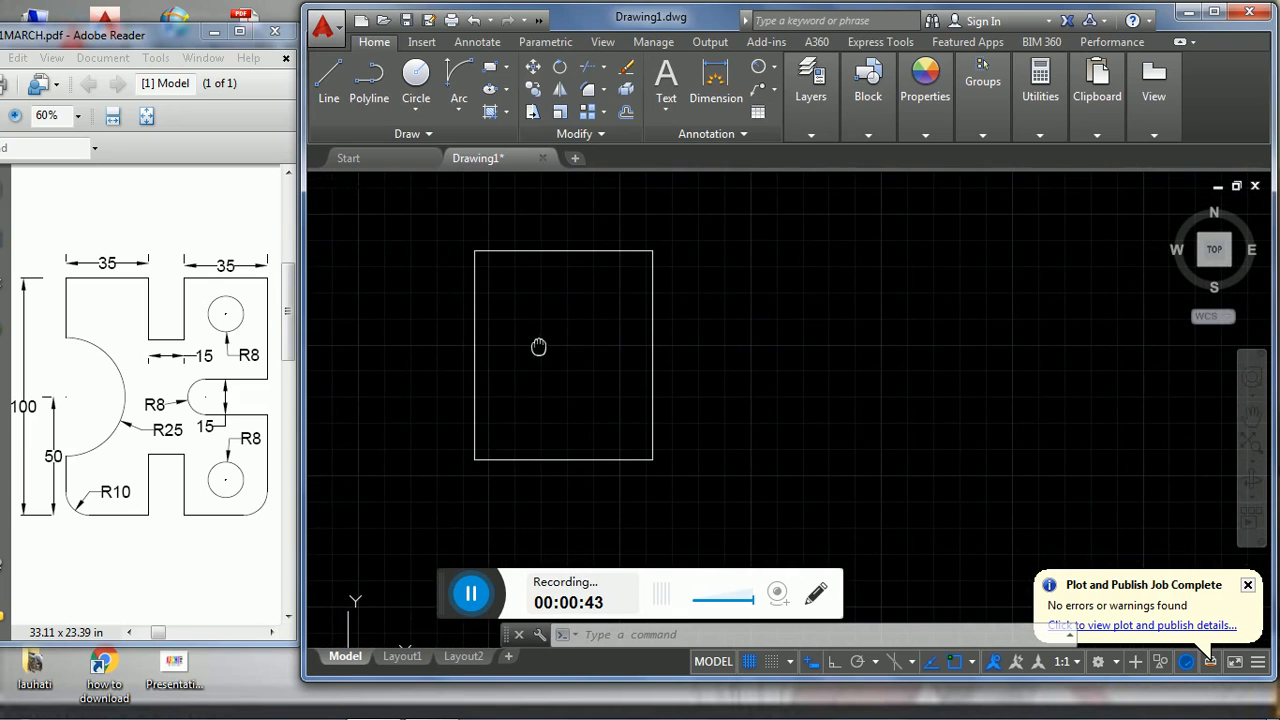
pyautogui.click(66, 512)
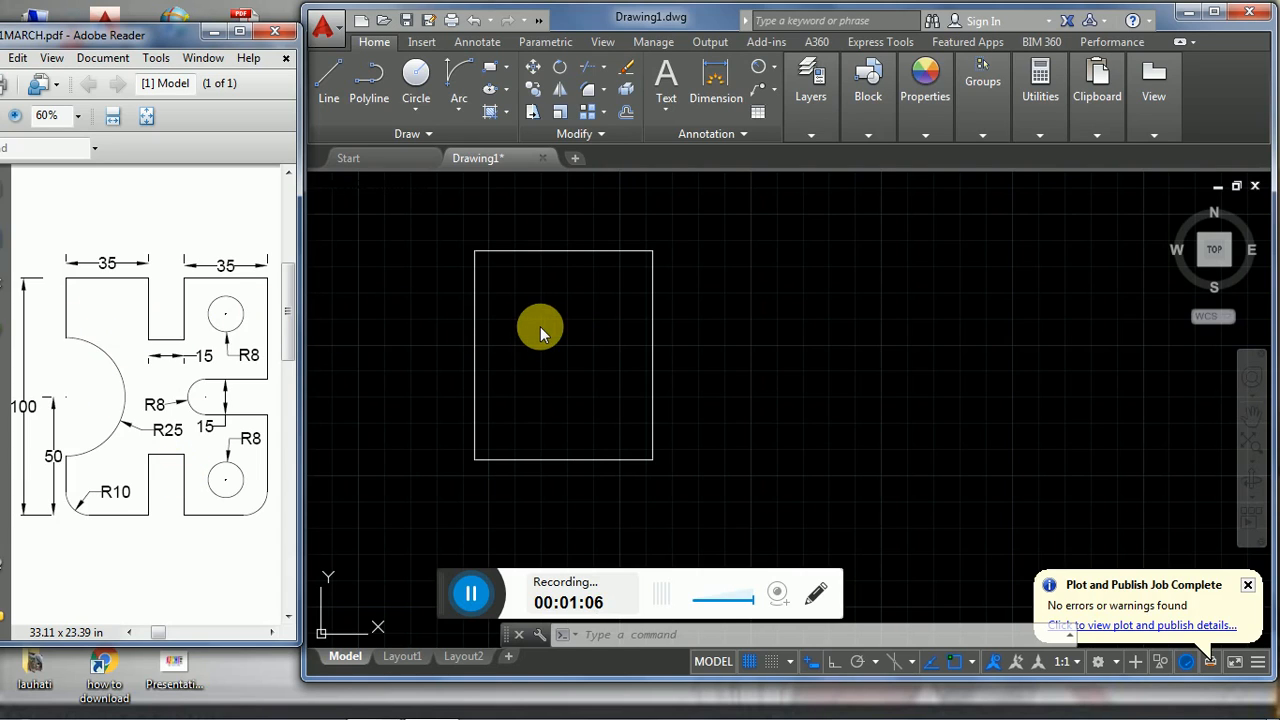
pyautogui.click(461, 594)
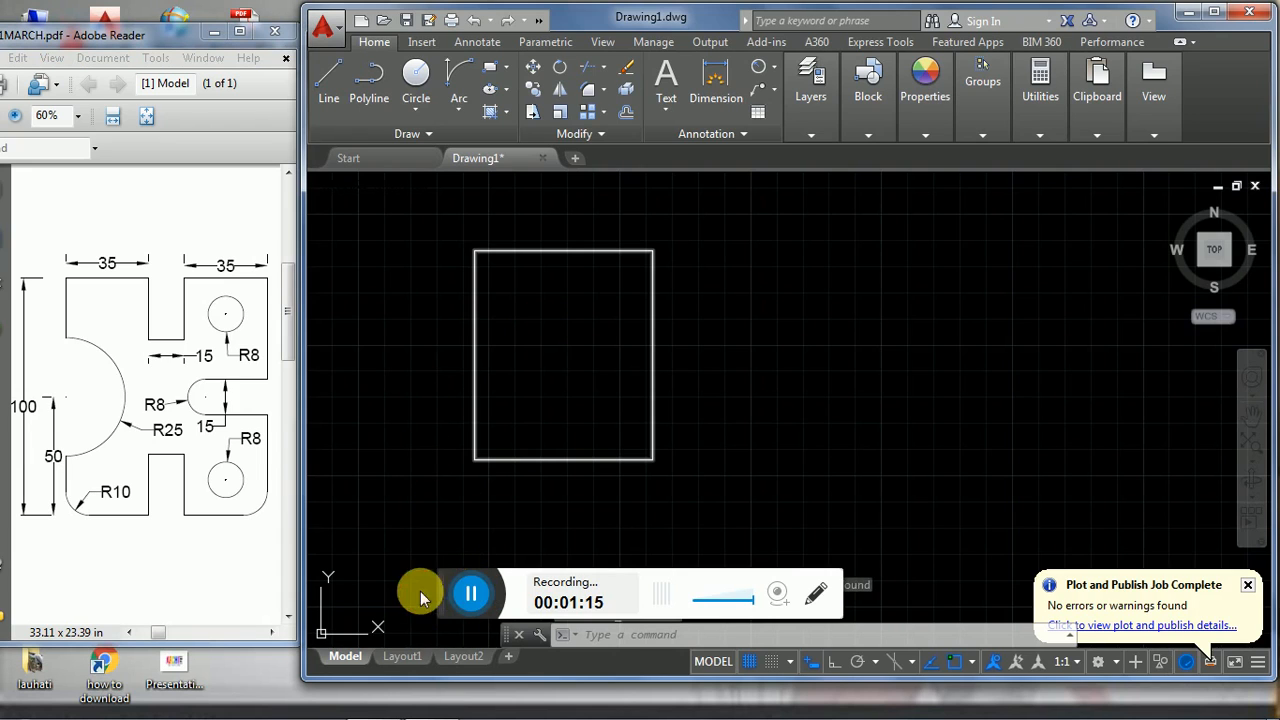
# - Explode the rectangle into separate lines
pyautogui.click(438, 321)
pyautogui.write('E')
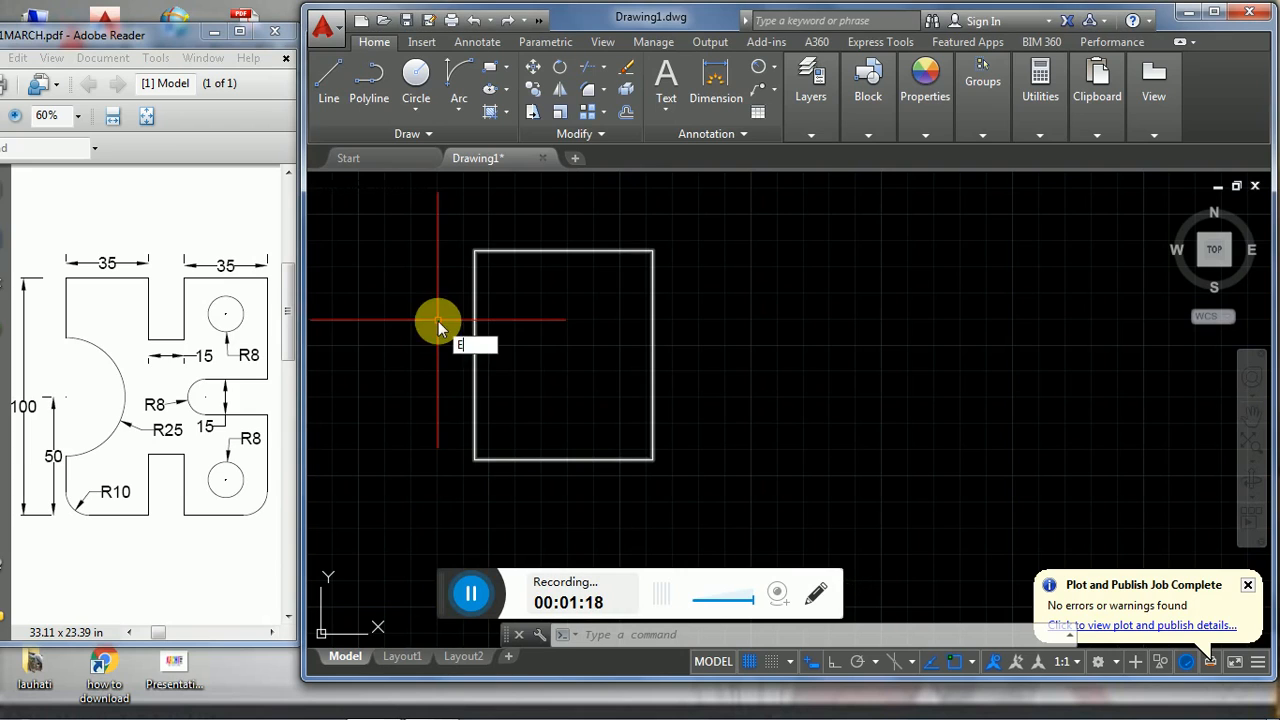
pyautogui.write('XPLODE')
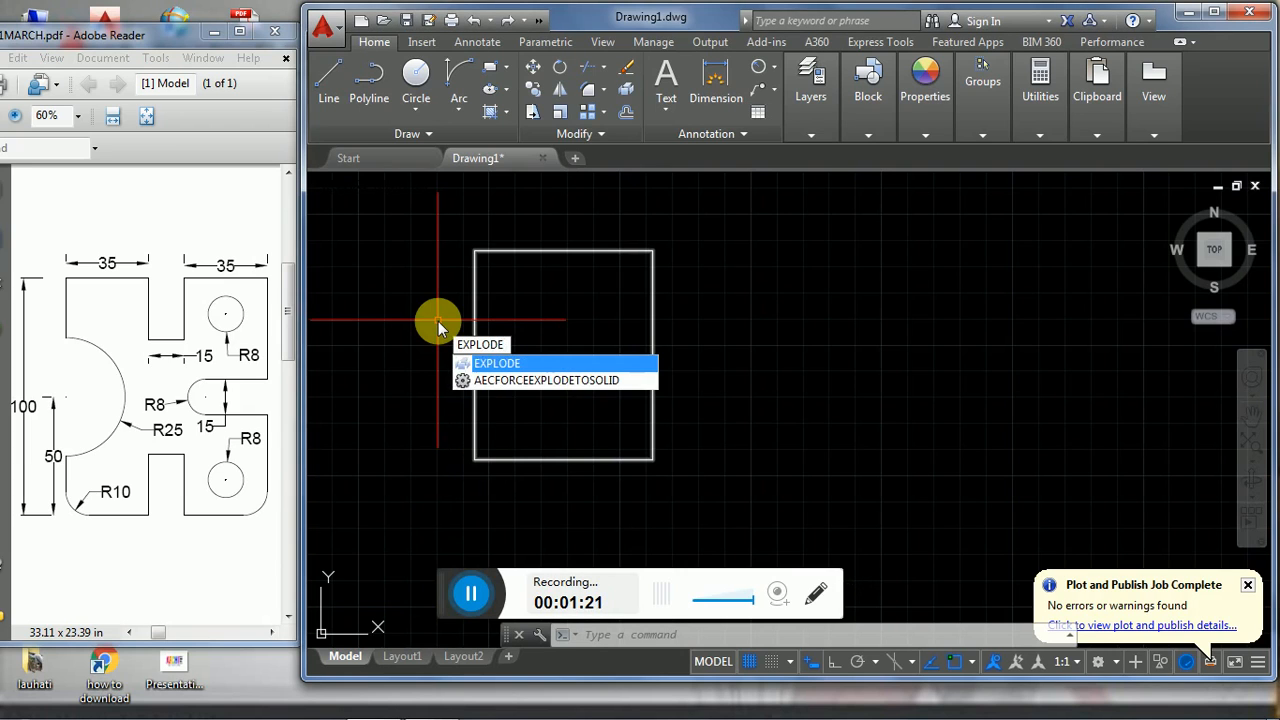
pyautogui.press('Return')
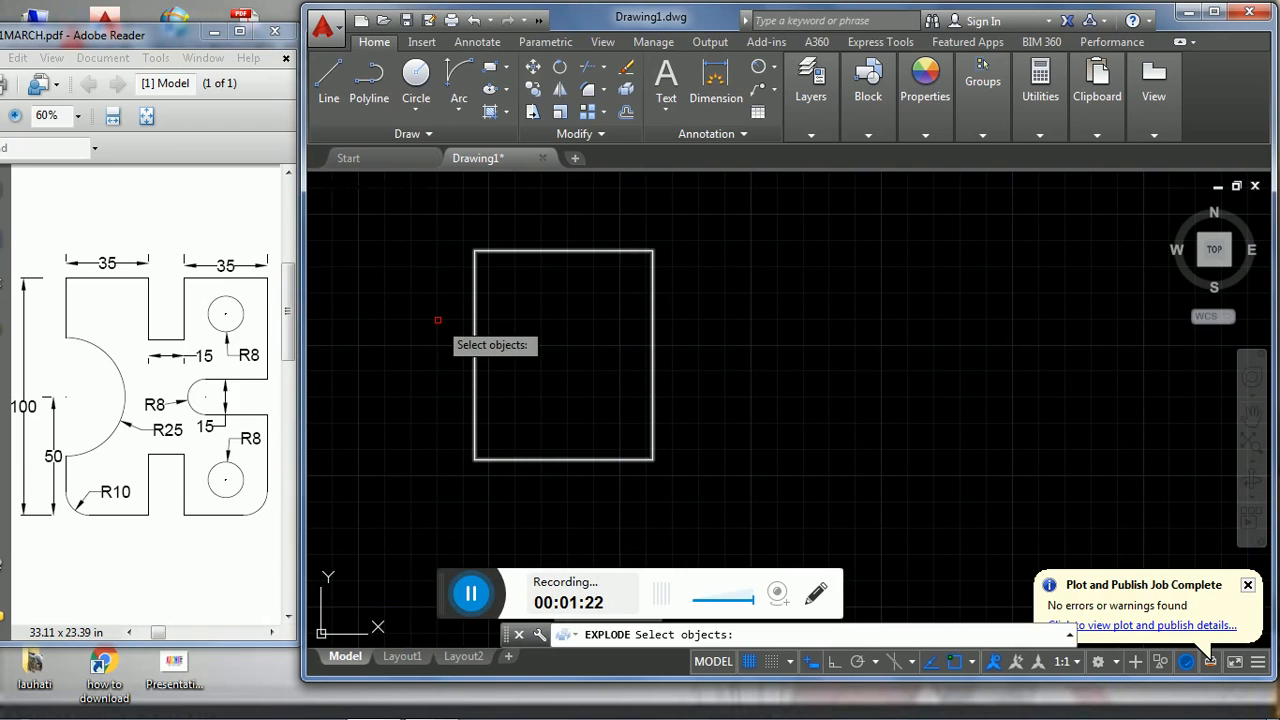
pyautogui.click(451, 223)
pyautogui.click(753, 500)
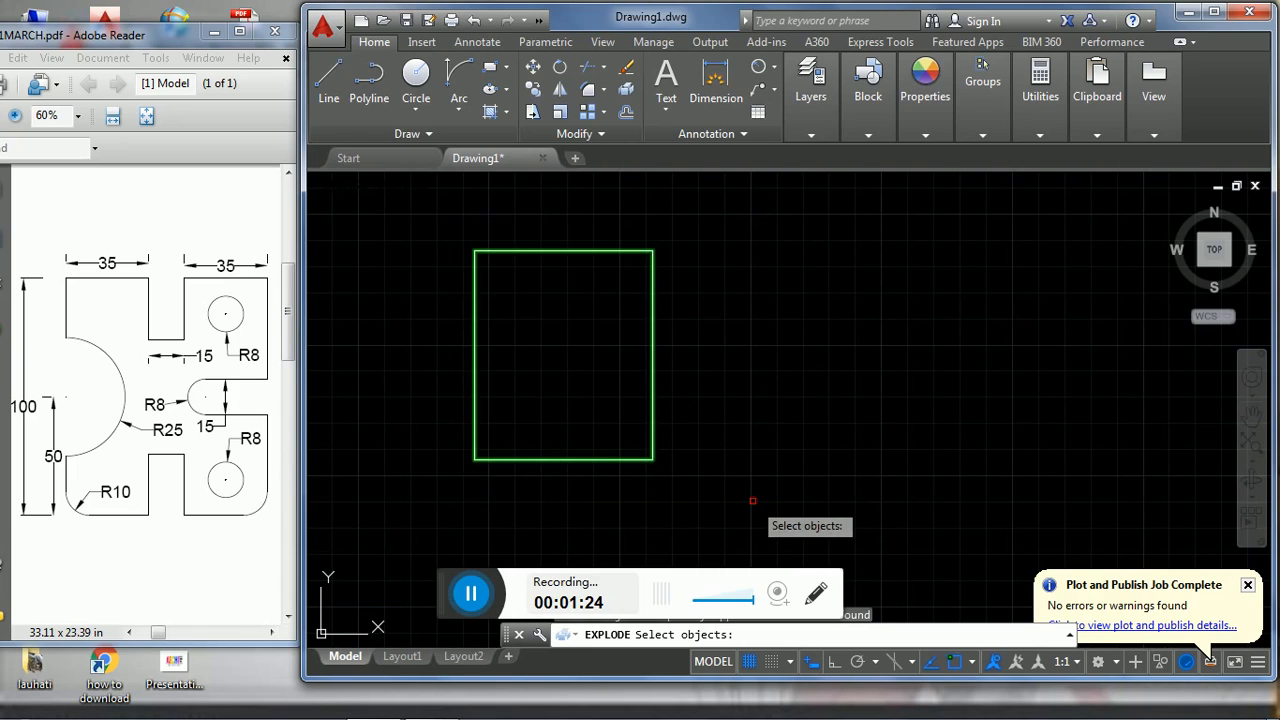
pyautogui.press('Return')
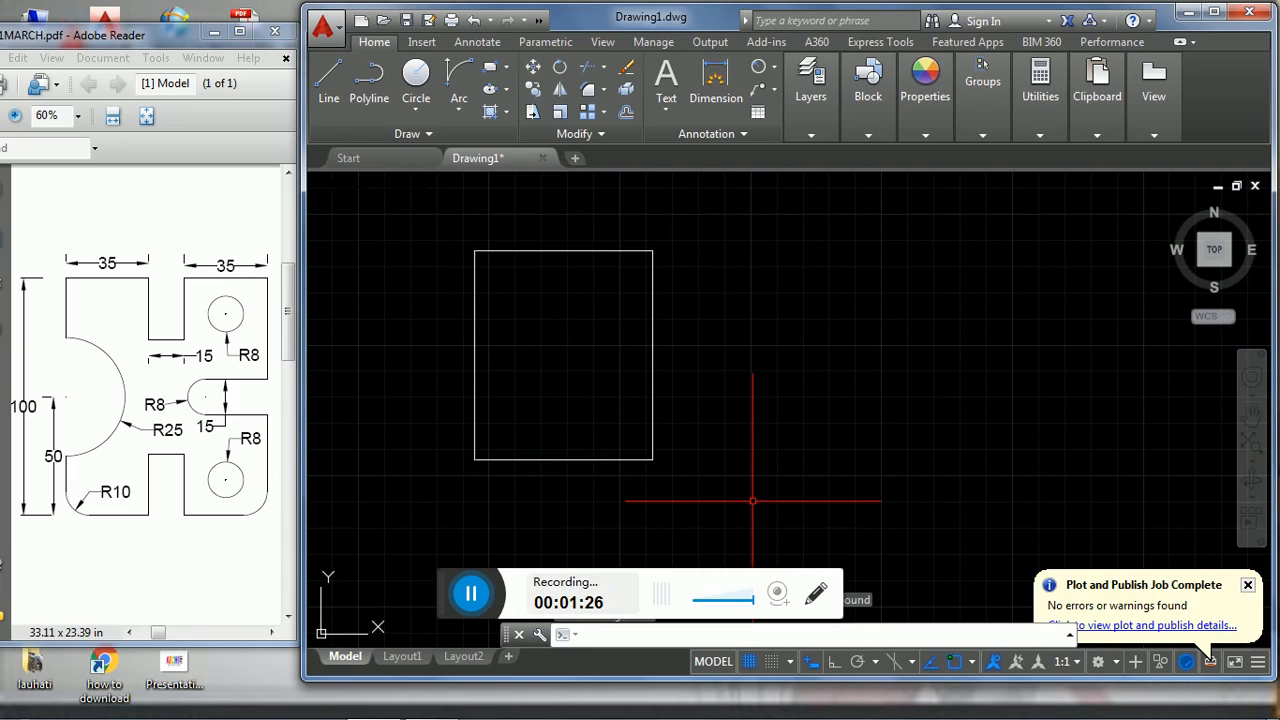
# - Offset the rectangle's bottom edge upward by 50 to create a horizontal centre line
pyautogui.write('o')
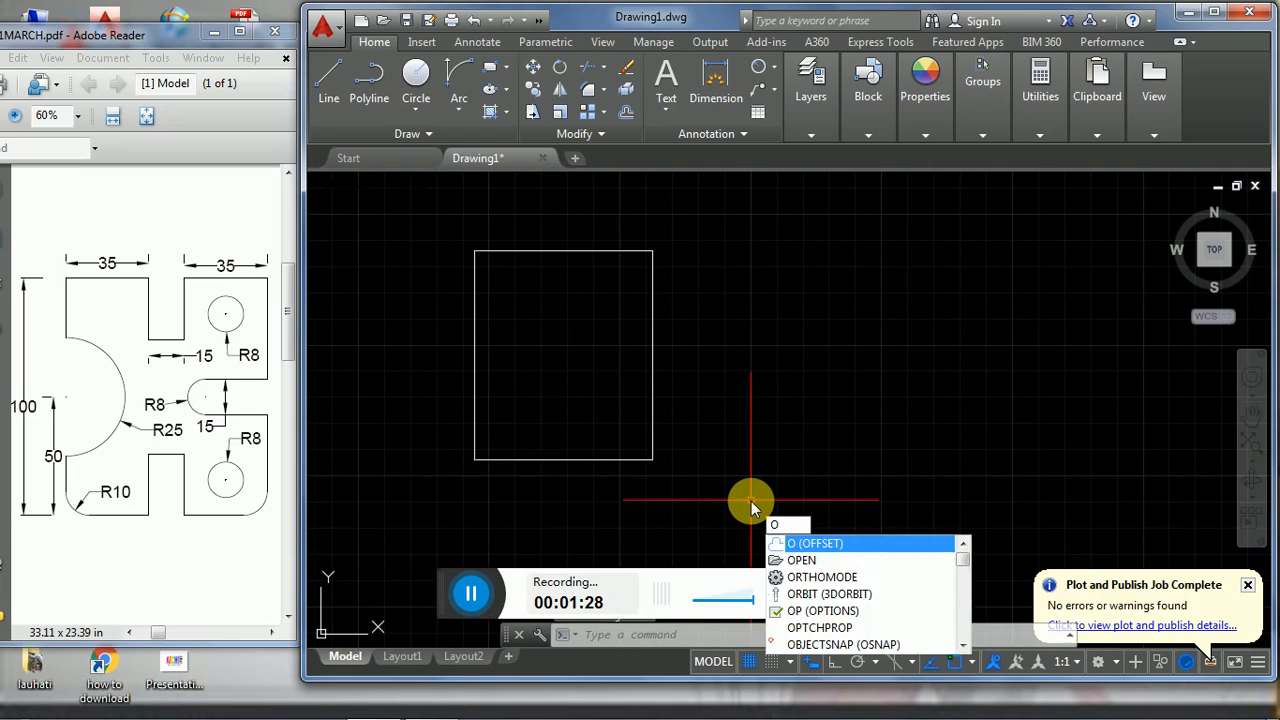
pyautogui.press('Return')
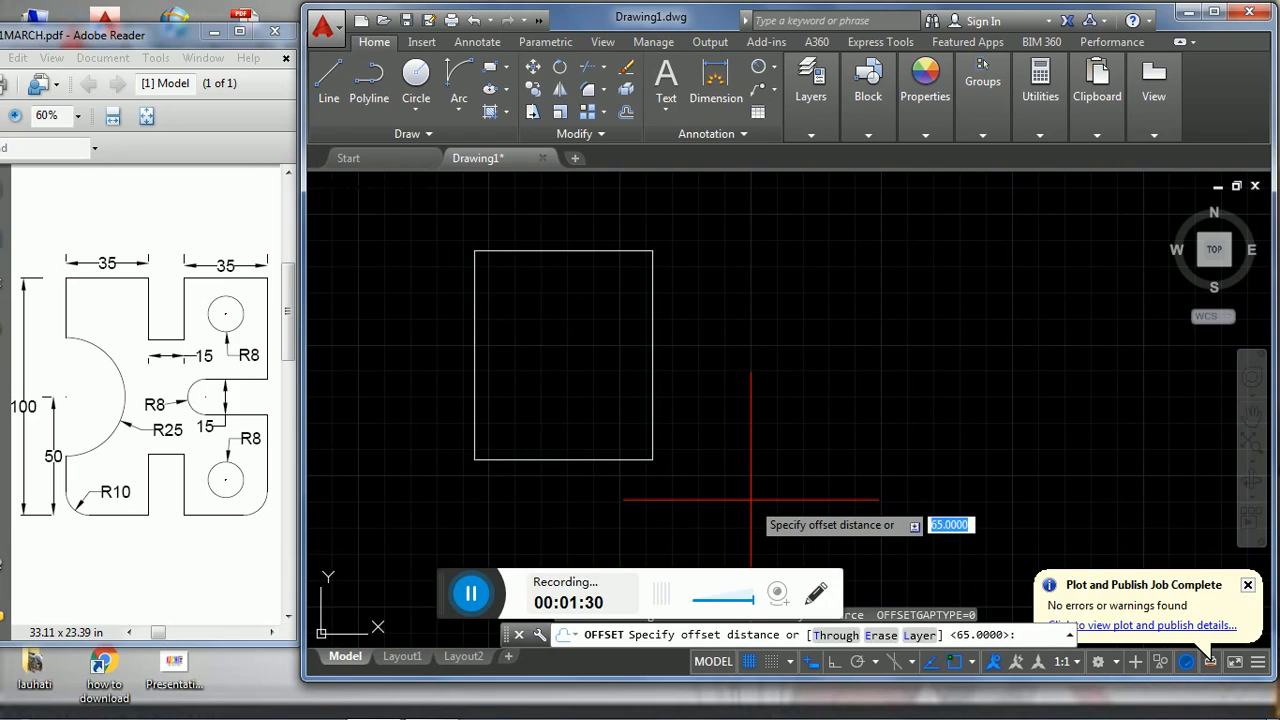
pyautogui.write('50')
pyautogui.press('Return')
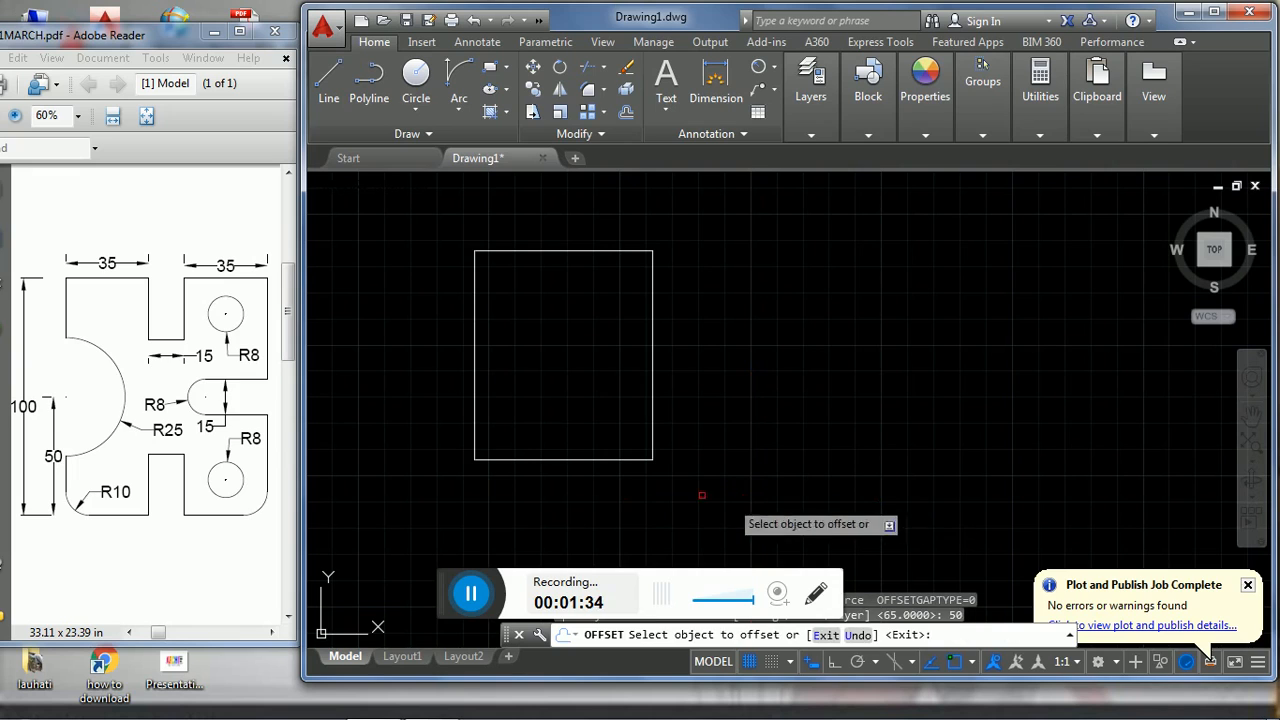
pyautogui.click(578, 460)
pyautogui.click(582, 385)
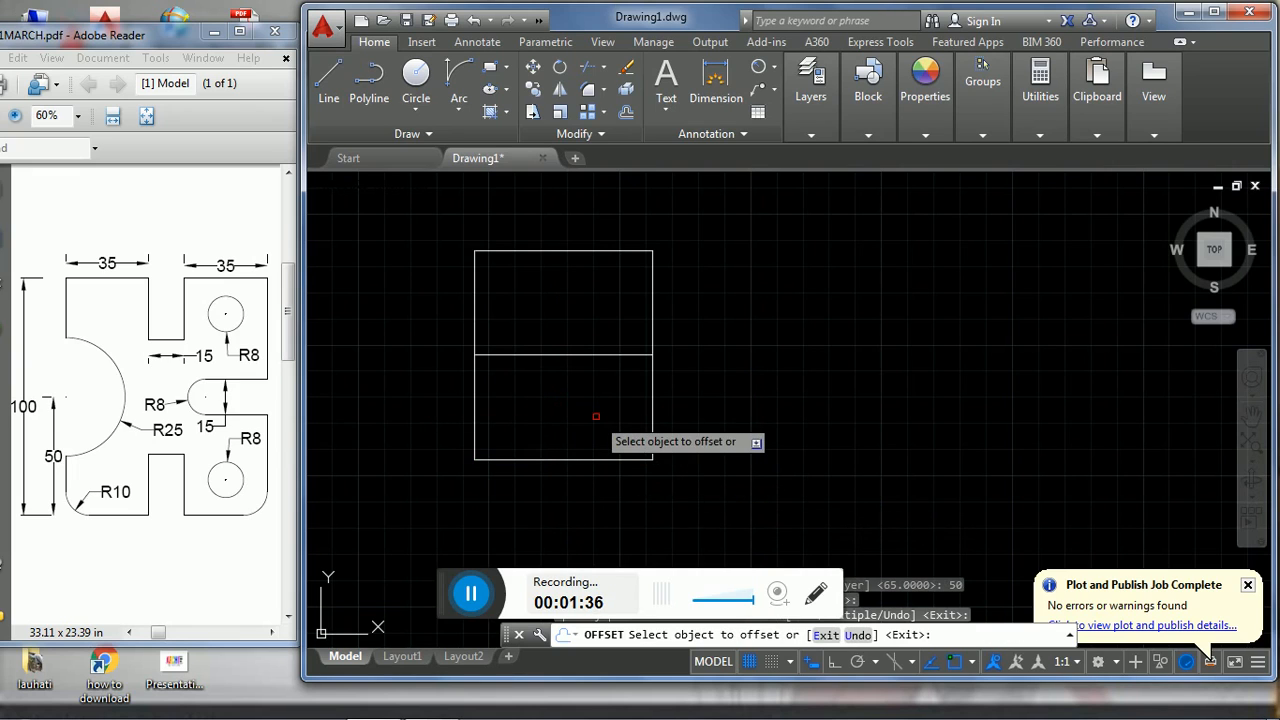
pyautogui.press('Return')
# - Offset the rectangle's left edge 35 to the right for the slots' left side
pyautogui.press('Return')
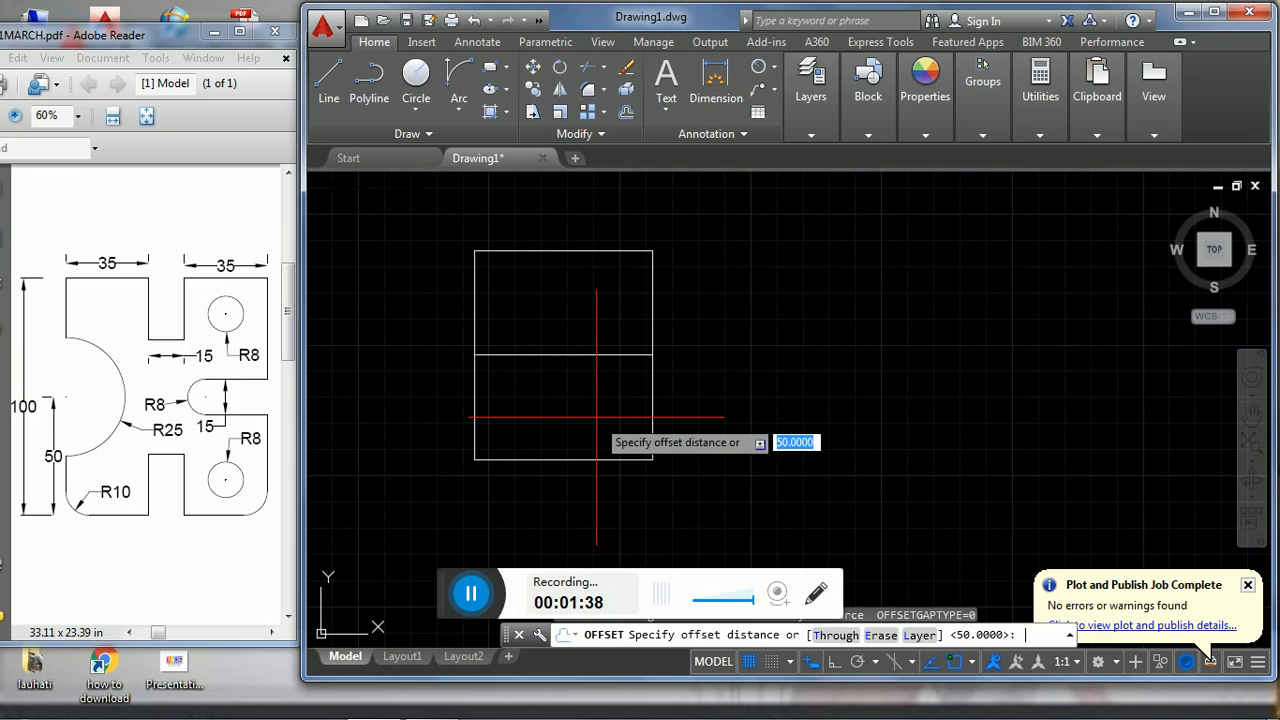
pyautogui.write('35')
pyautogui.press('Return')
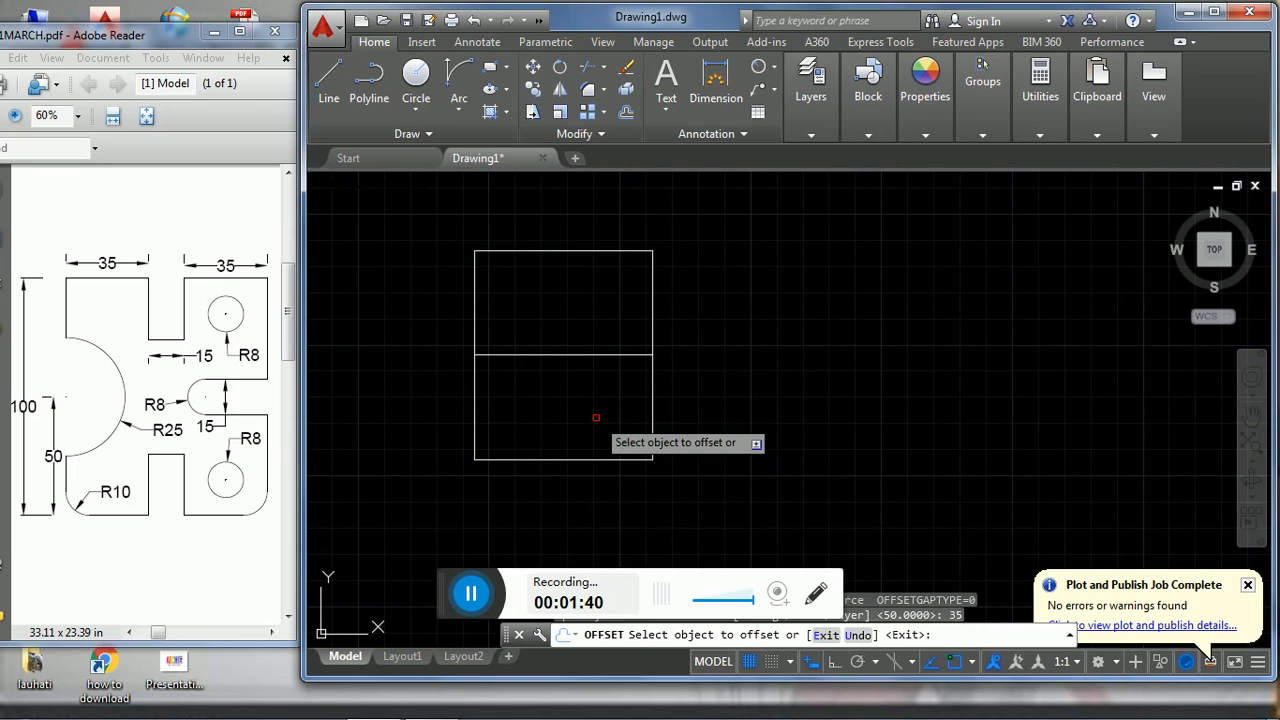
pyautogui.click(475, 405)
pyautogui.click(531, 410)
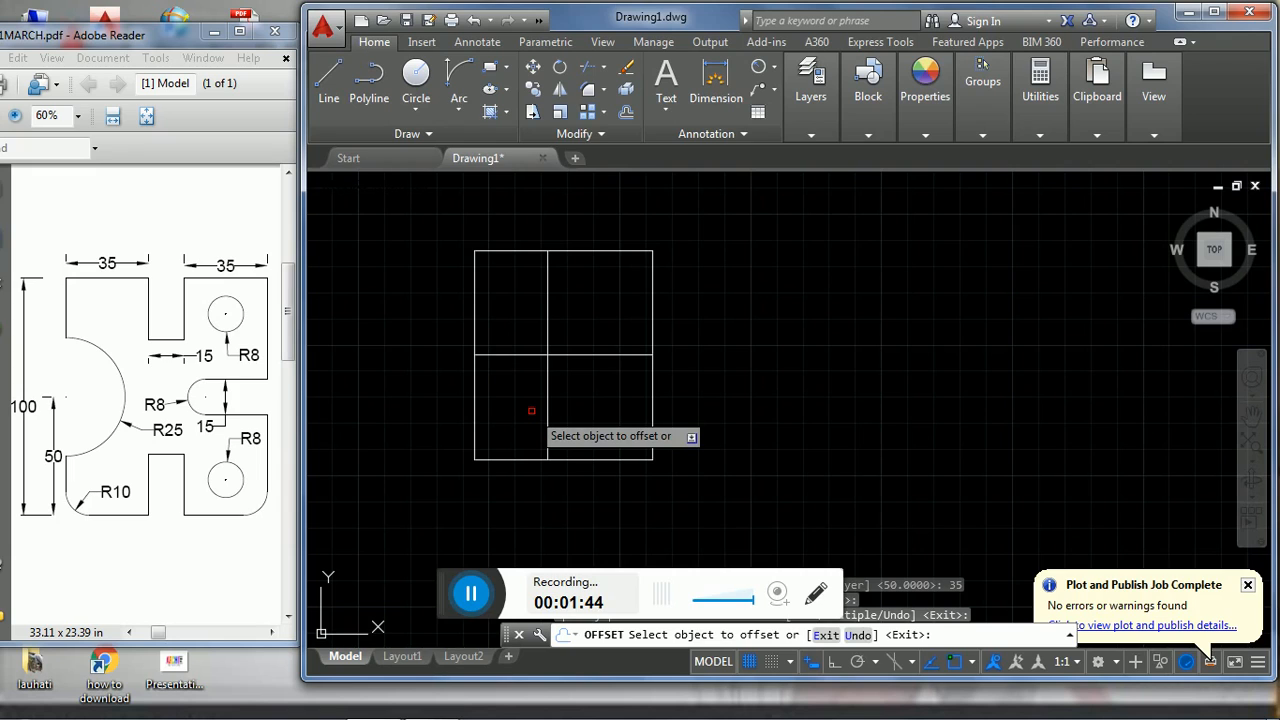
pyautogui.press('Return')
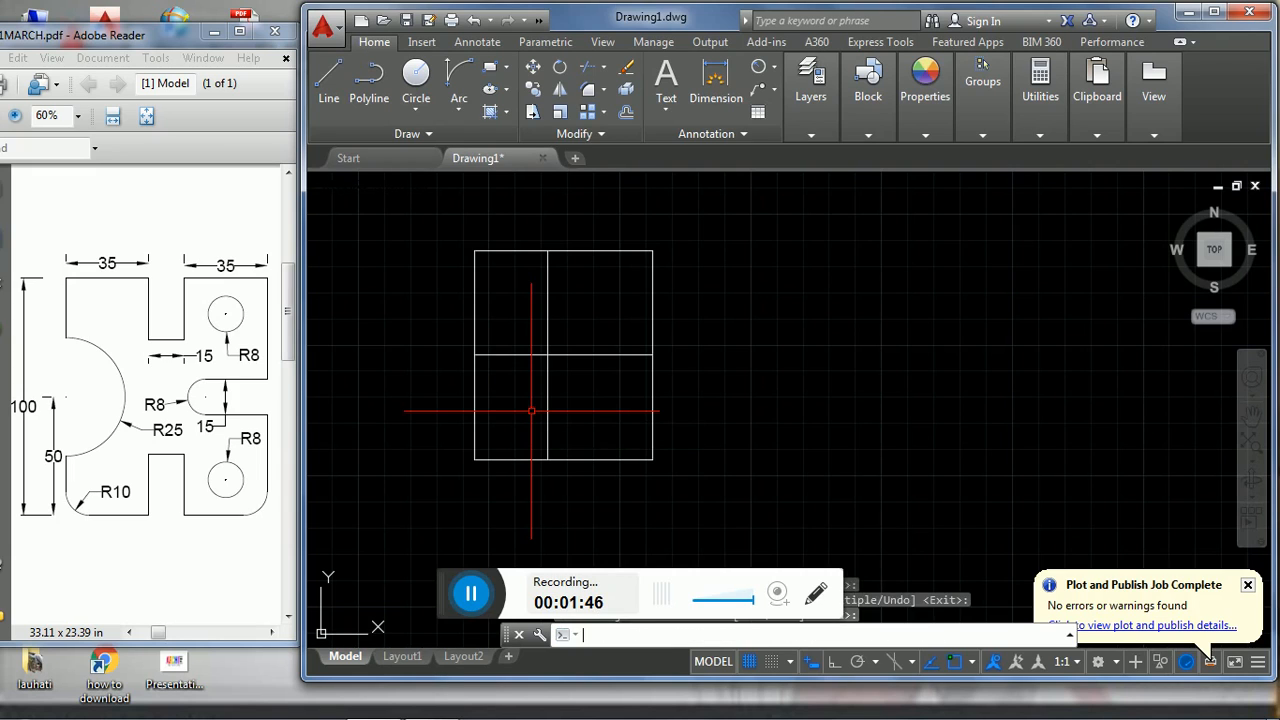
# - Offset the inner vertical line 15 to the right for the slots' other side
pyautogui.press('Return')
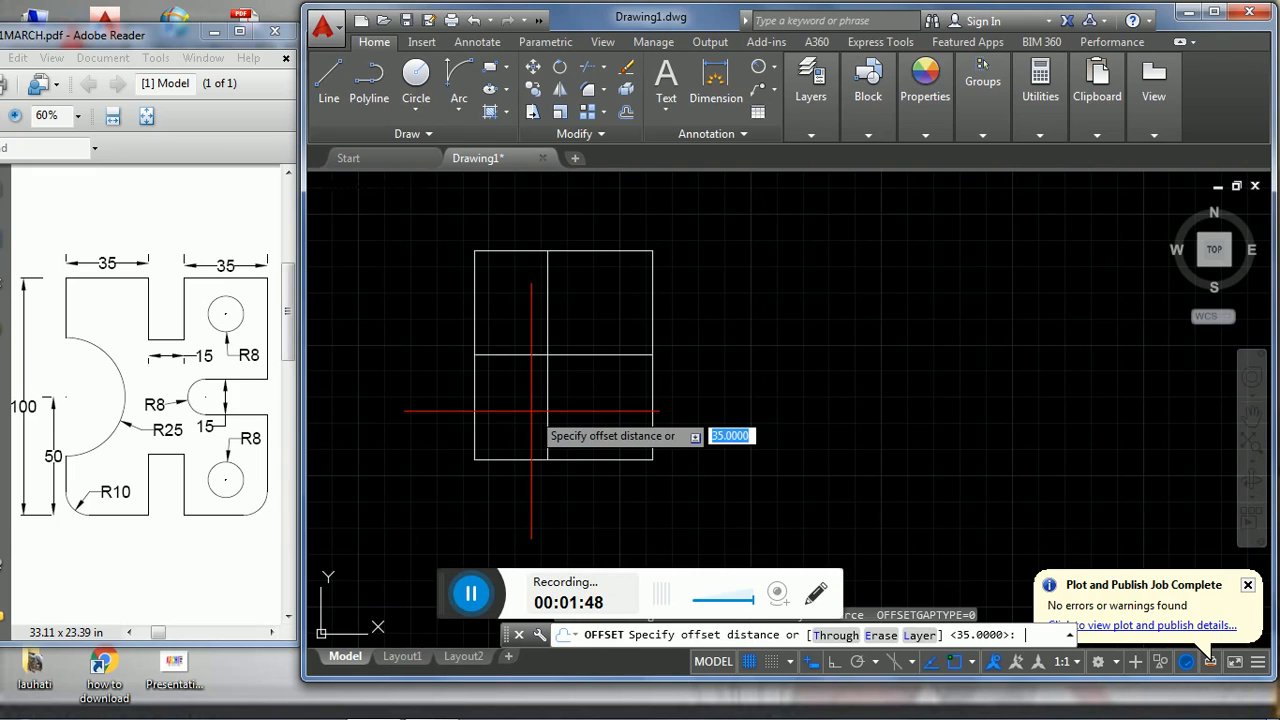
pyautogui.write('15')
pyautogui.press('Return')
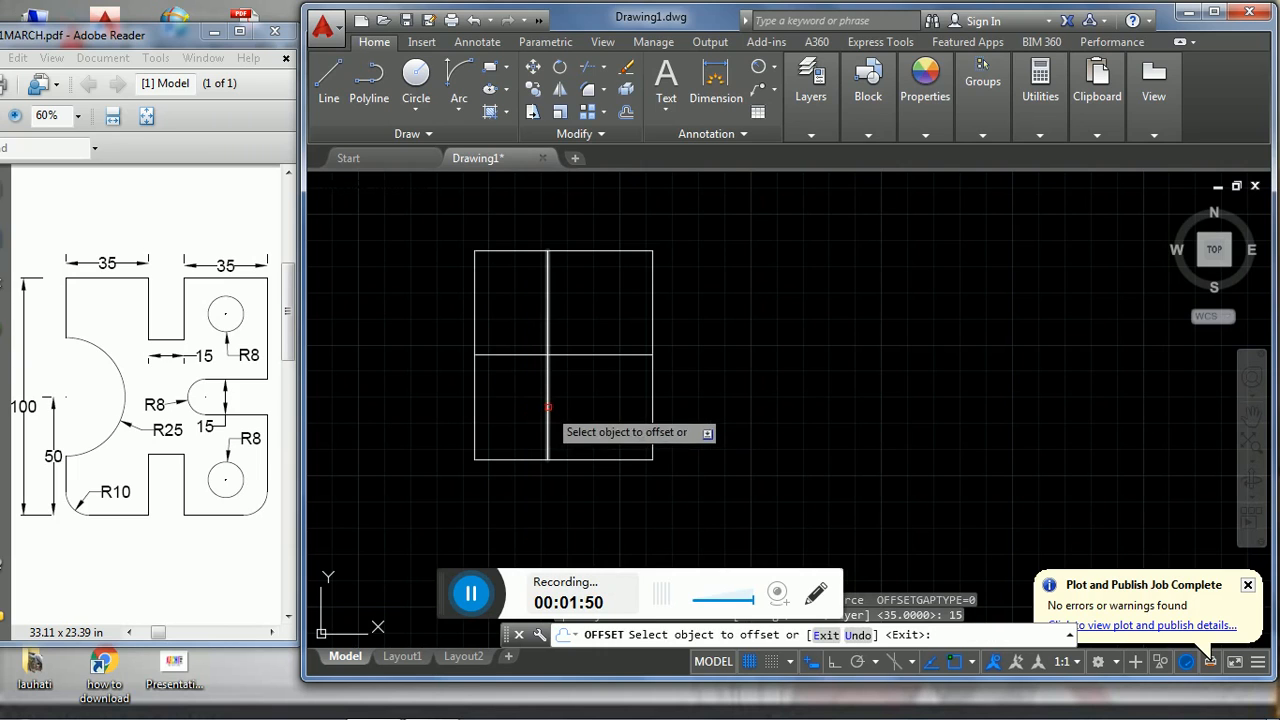
pyautogui.click(548, 407)
pyautogui.click(590, 403)
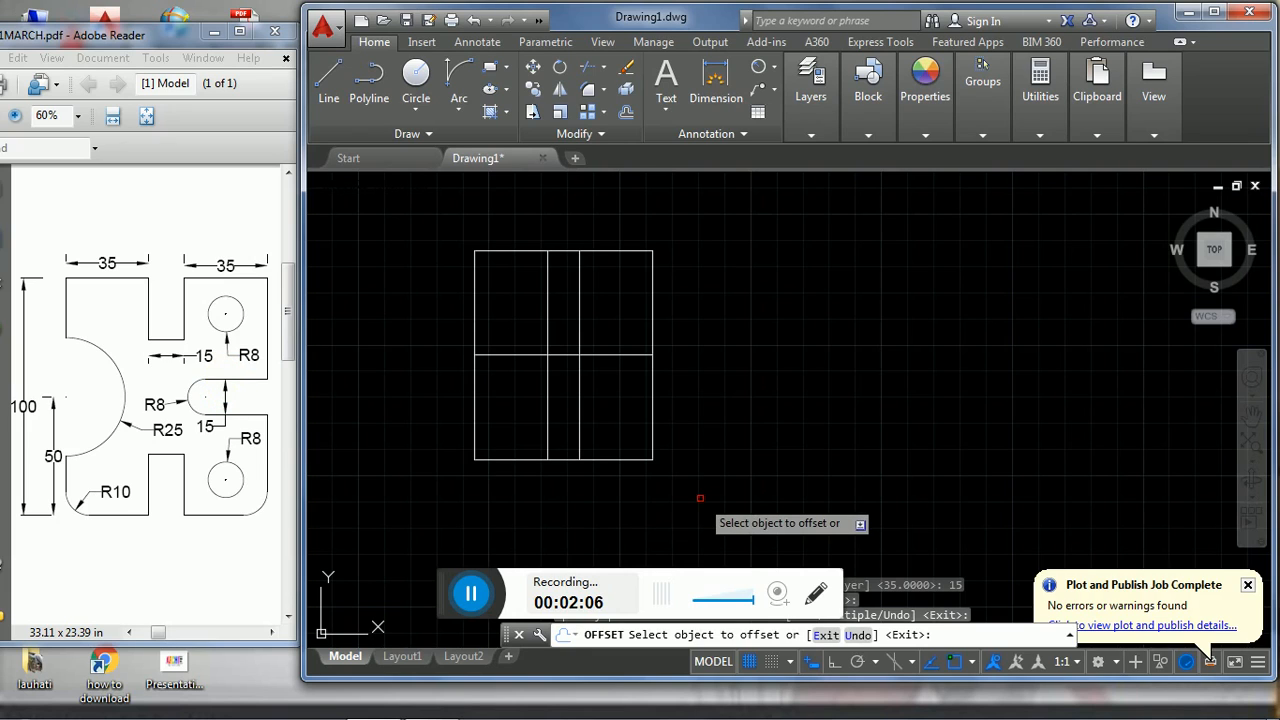
pyautogui.press('Return')
pyautogui.press('Return')
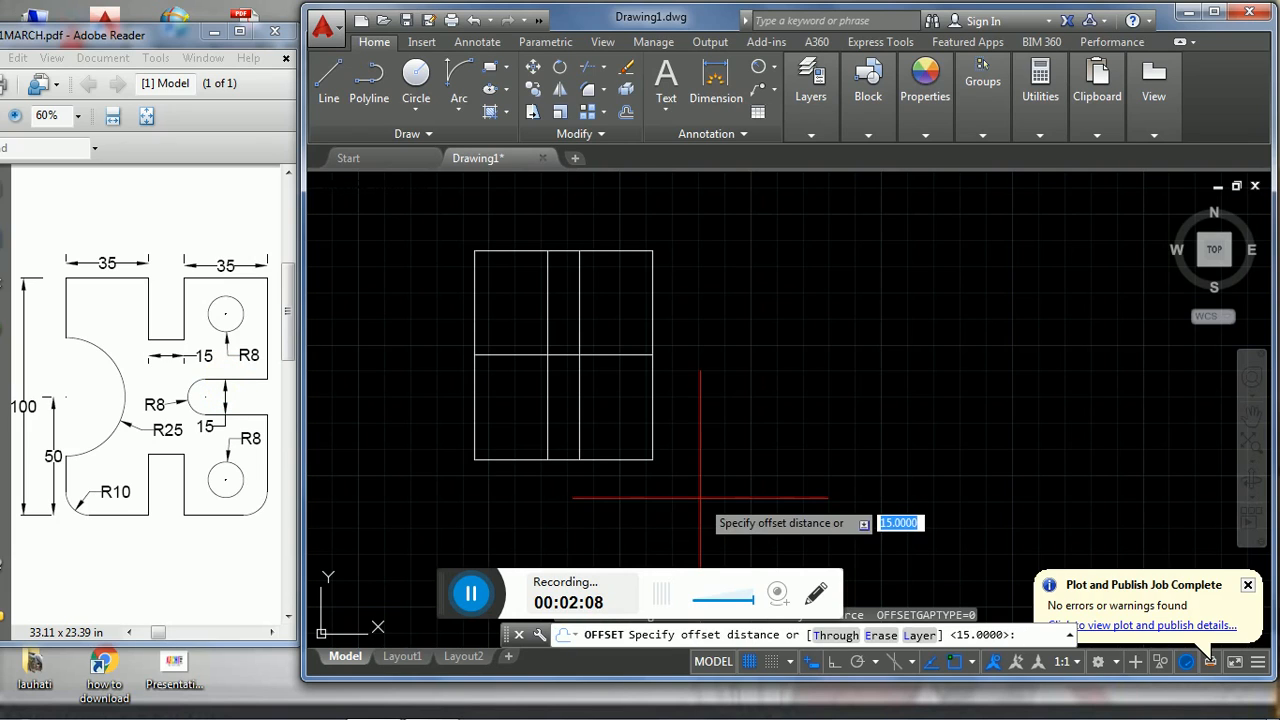
# - Offset the horizontal centre line by 7.5 both upward and downward
pyautogui.write('7.5')
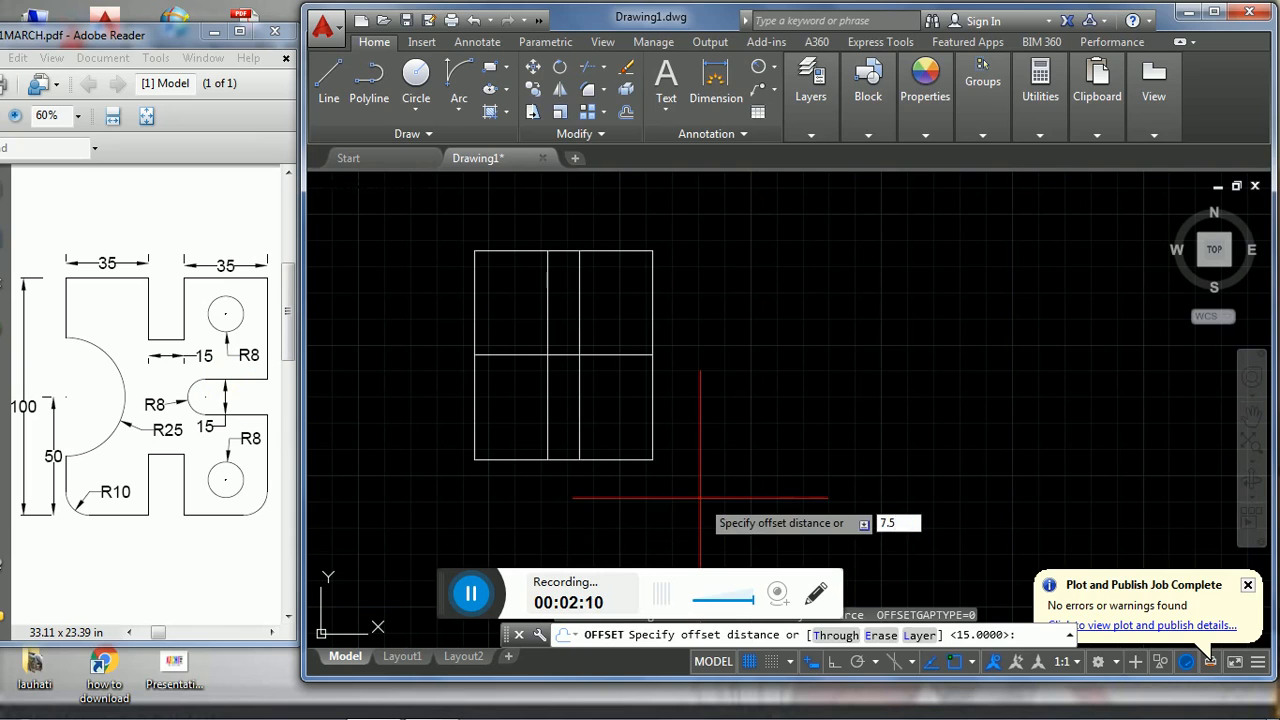
pyautogui.press('Return')
pyautogui.click(597, 355)
pyautogui.click(604, 343)
pyautogui.click(606, 356)
pyautogui.click(604, 371)
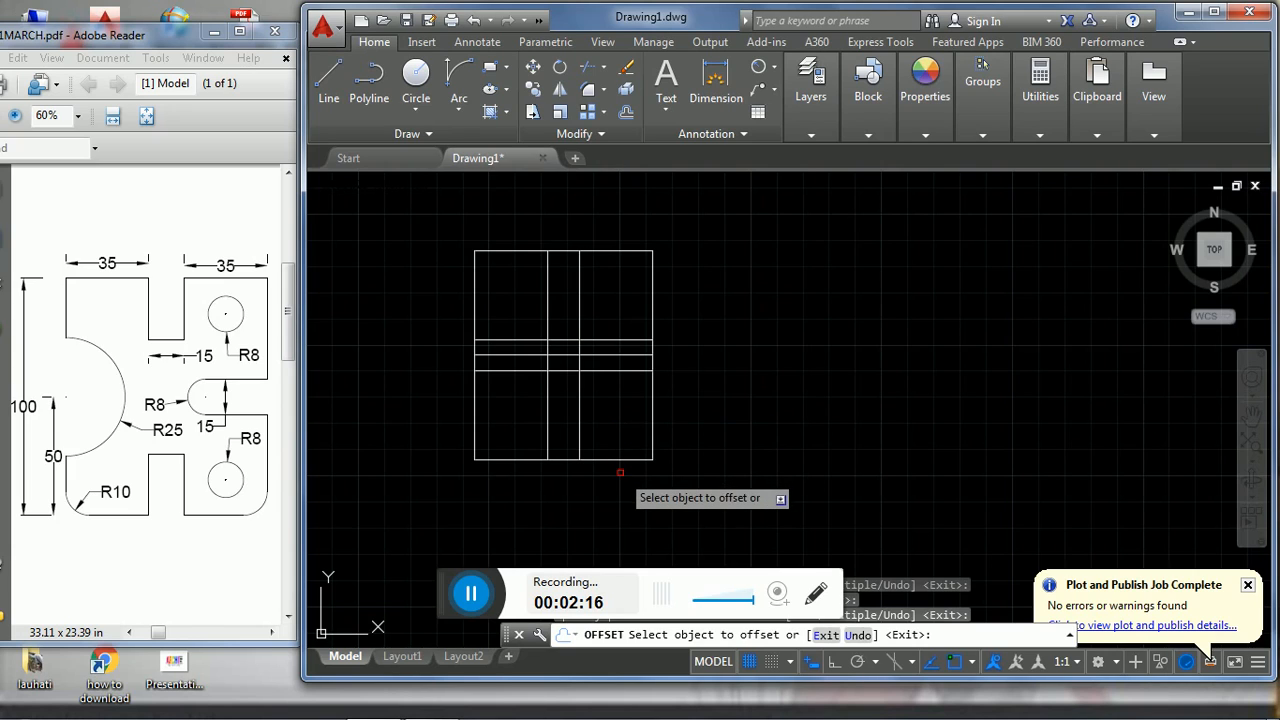
pyautogui.press('Escape')
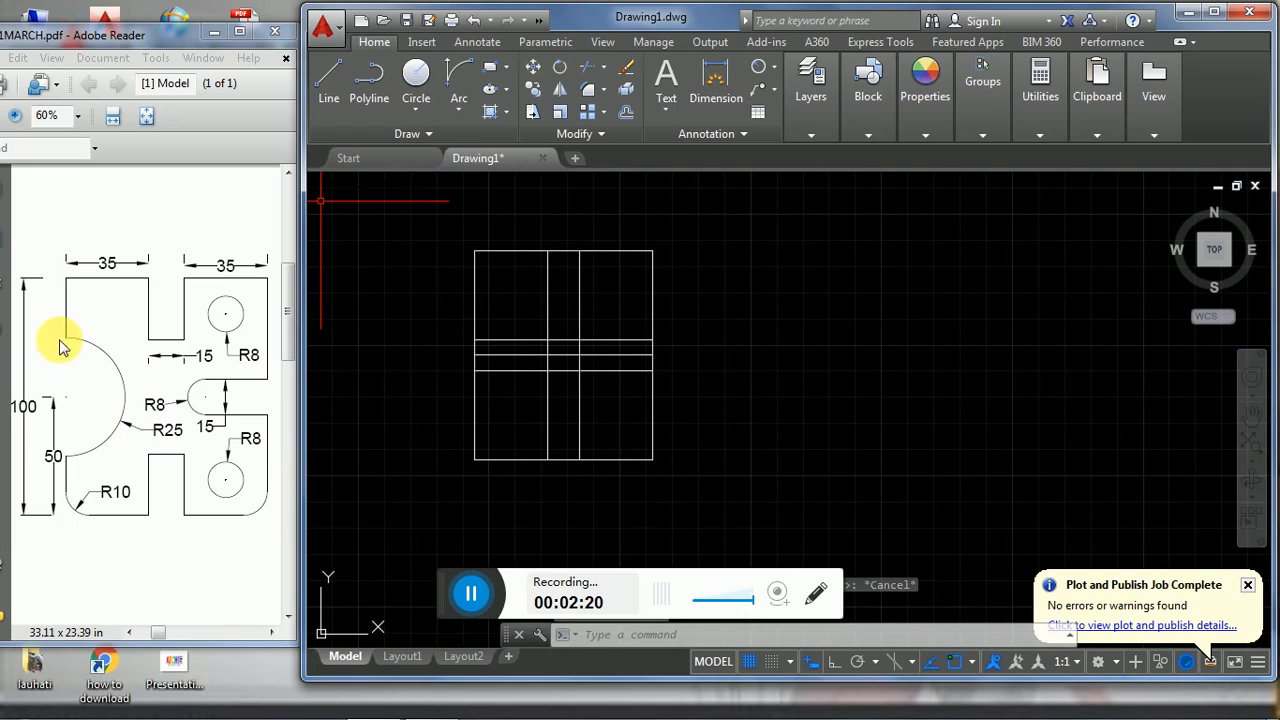
# - Draw a circle of radius 25 centred where the horizontal centre line meets the left edge
pyautogui.click(418, 108)
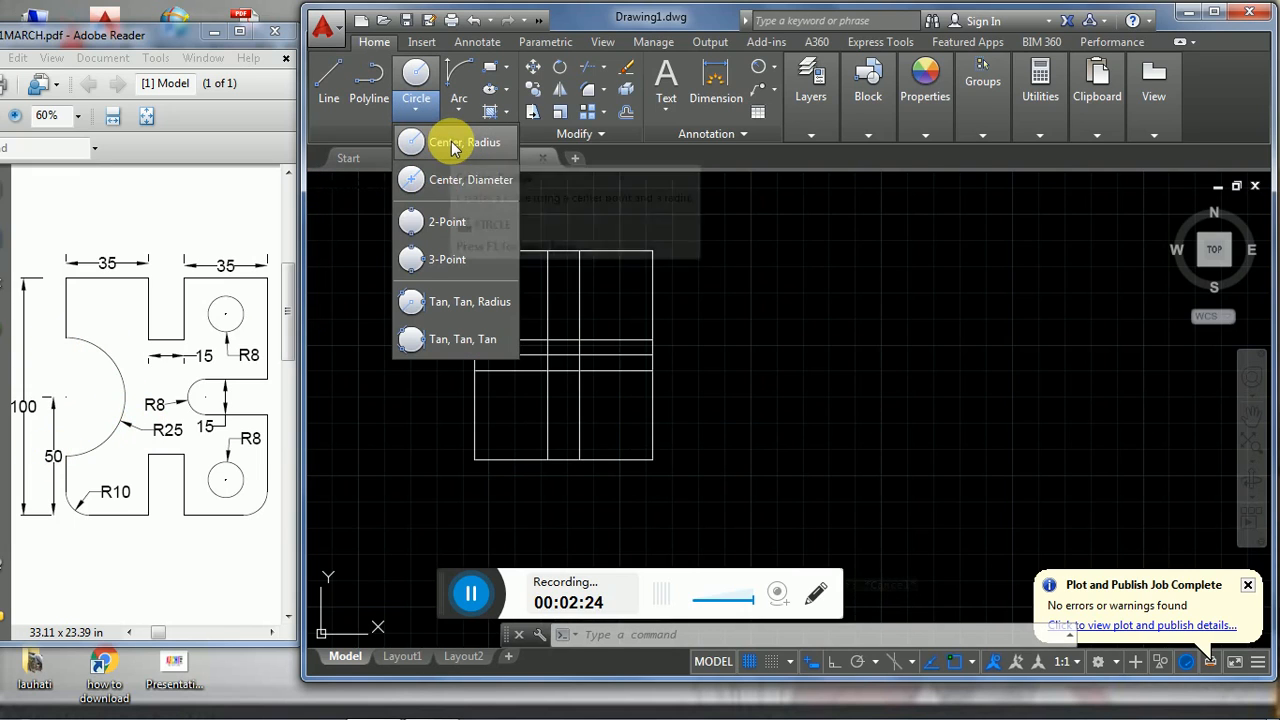
pyautogui.click(452, 146)
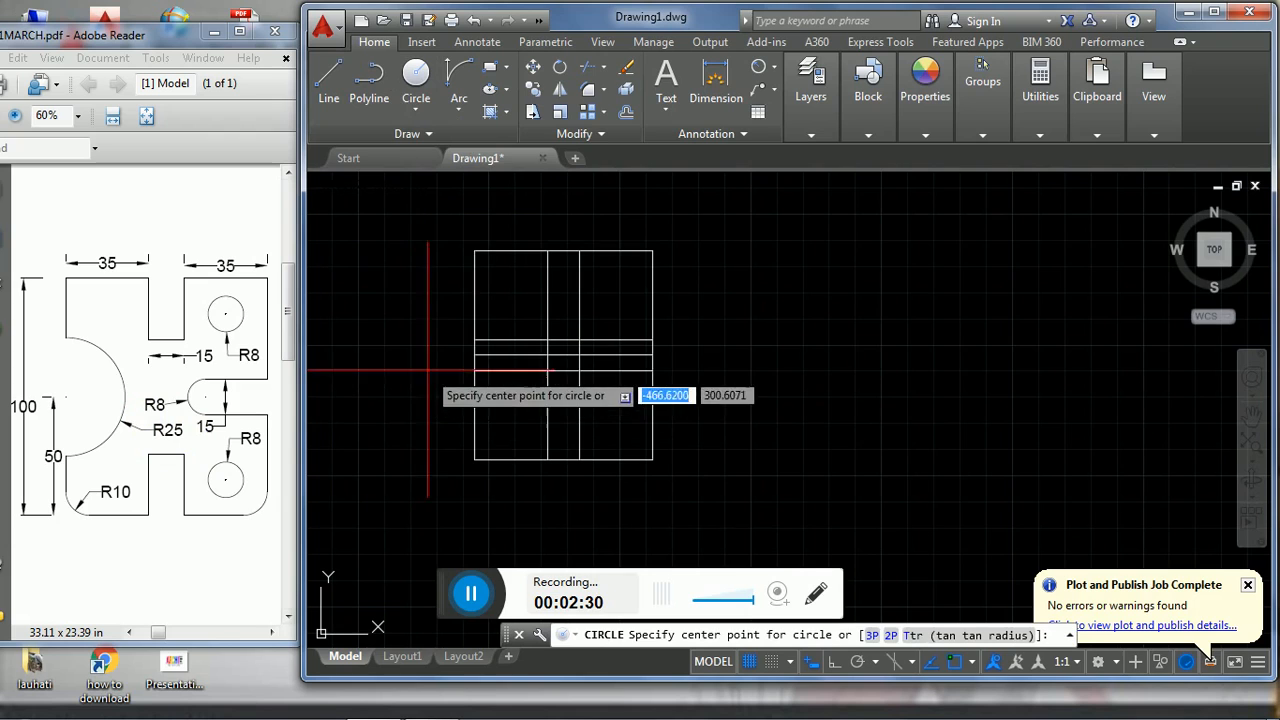
pyautogui.click(475, 355)
pyautogui.write('25')
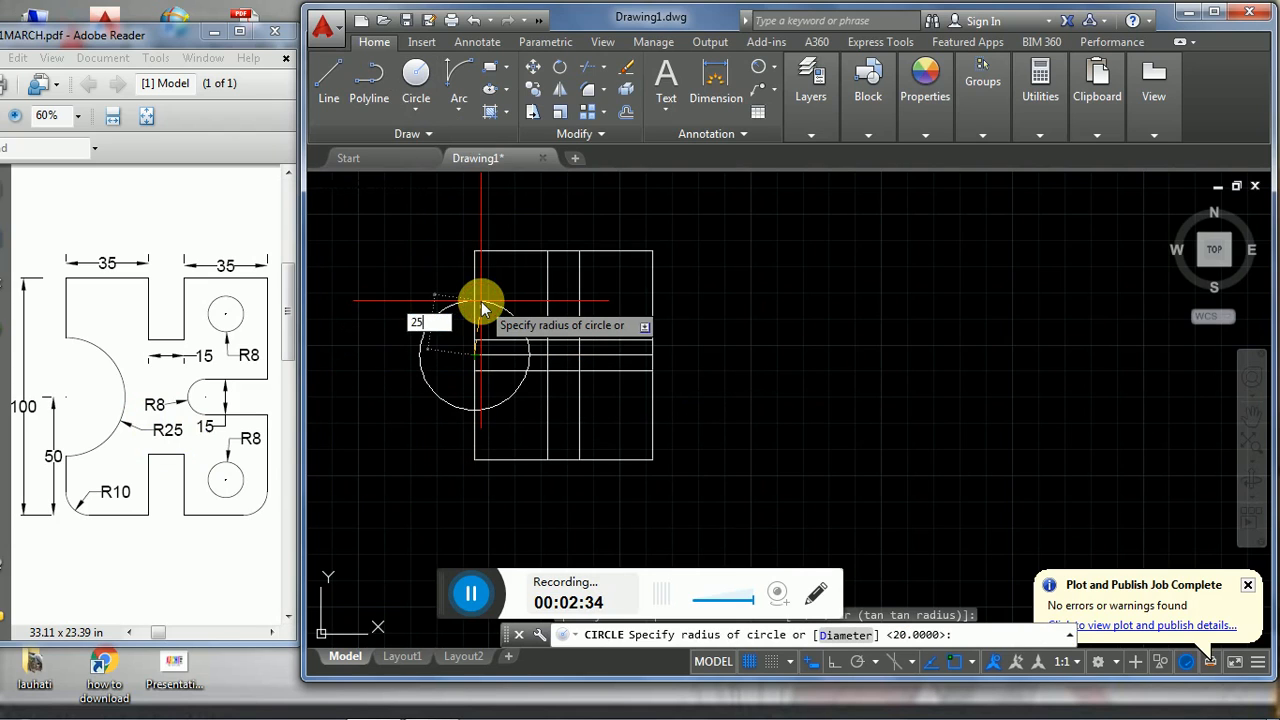
pyautogui.press('Return')
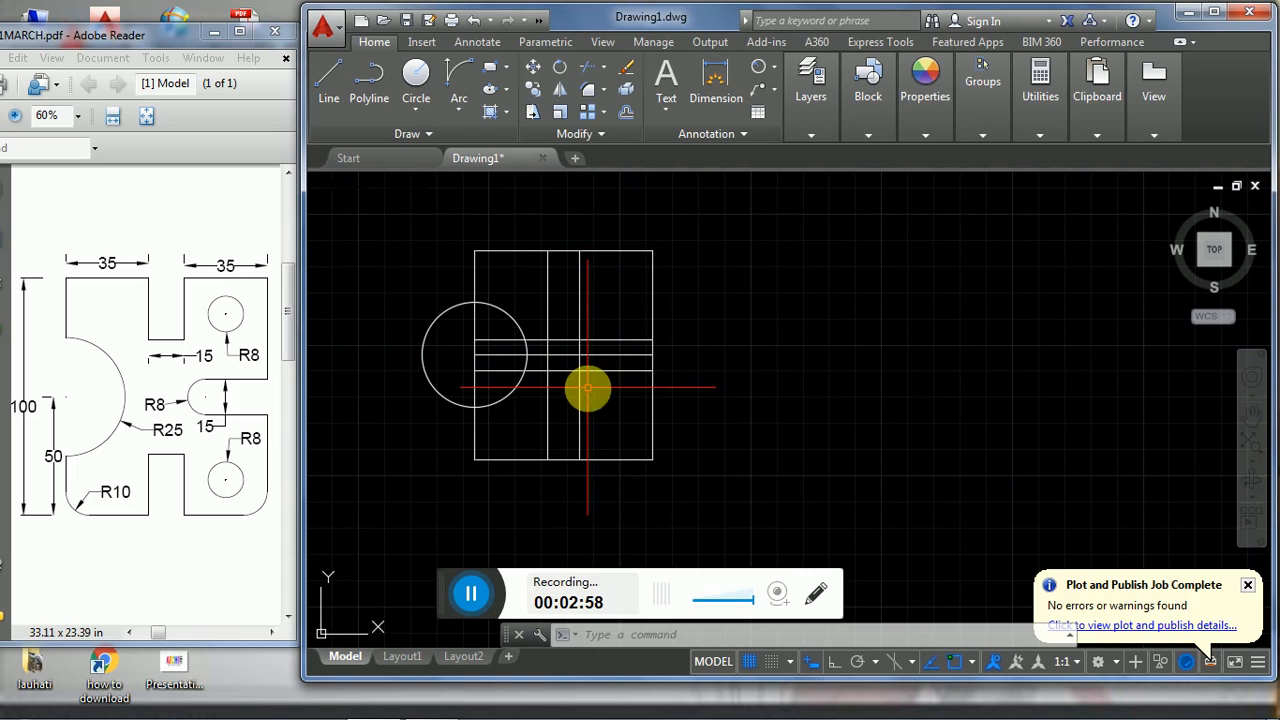
# - Offset the horizontal centre line 25 upward to mark the upper slot's bottom
pyautogui.write('o')
pyautogui.press('Return')
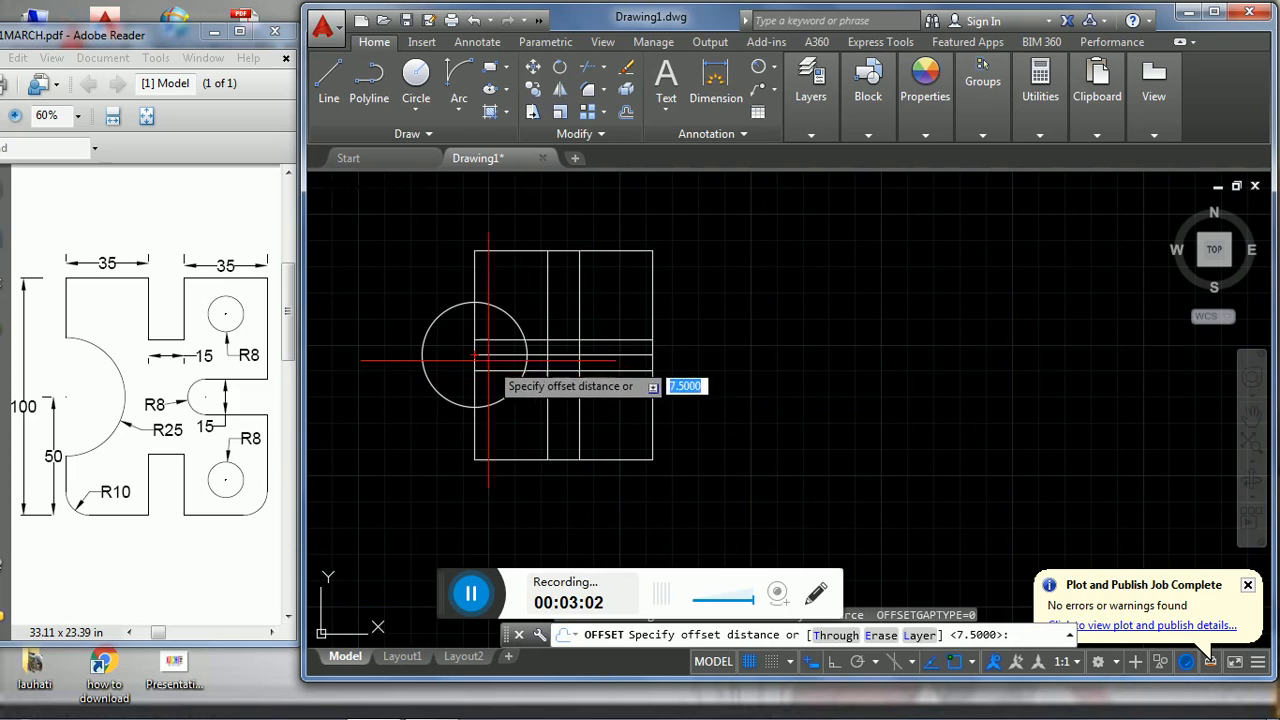
pyautogui.write('25')
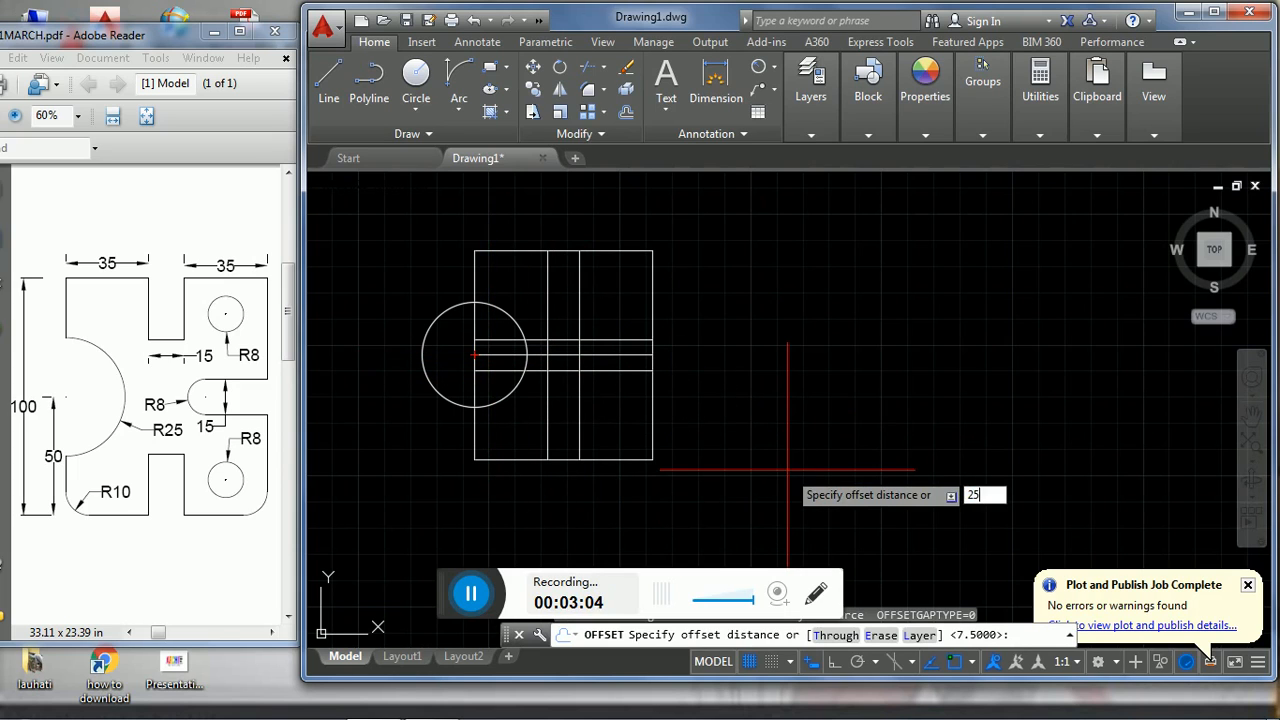
pyautogui.press('Return')
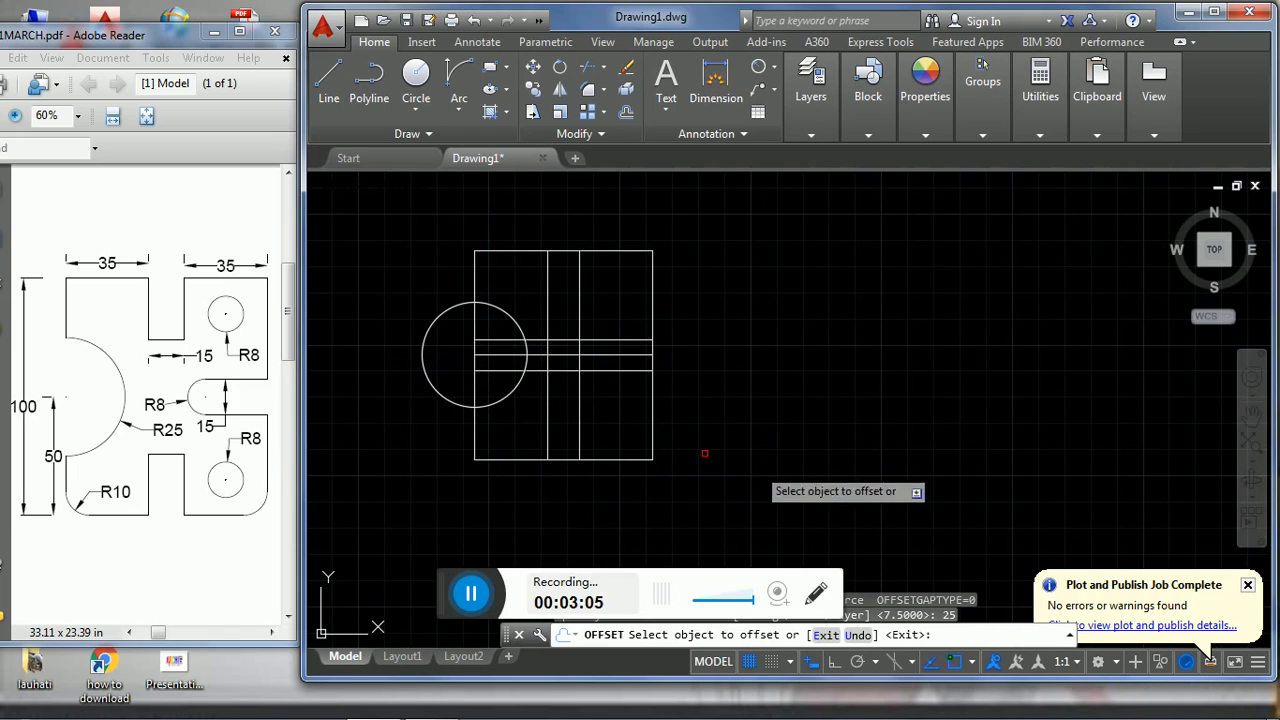
pyautogui.click(538, 353)
pyautogui.click(535, 322)
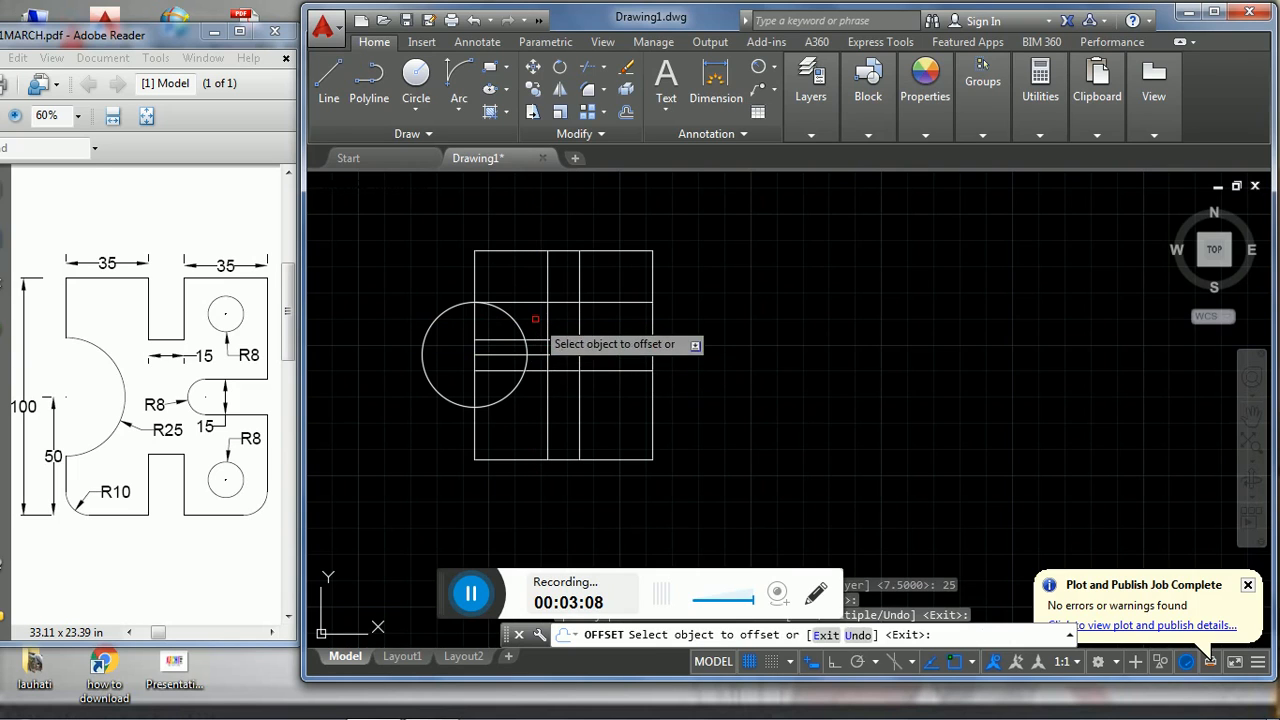
pyautogui.press('Escape')
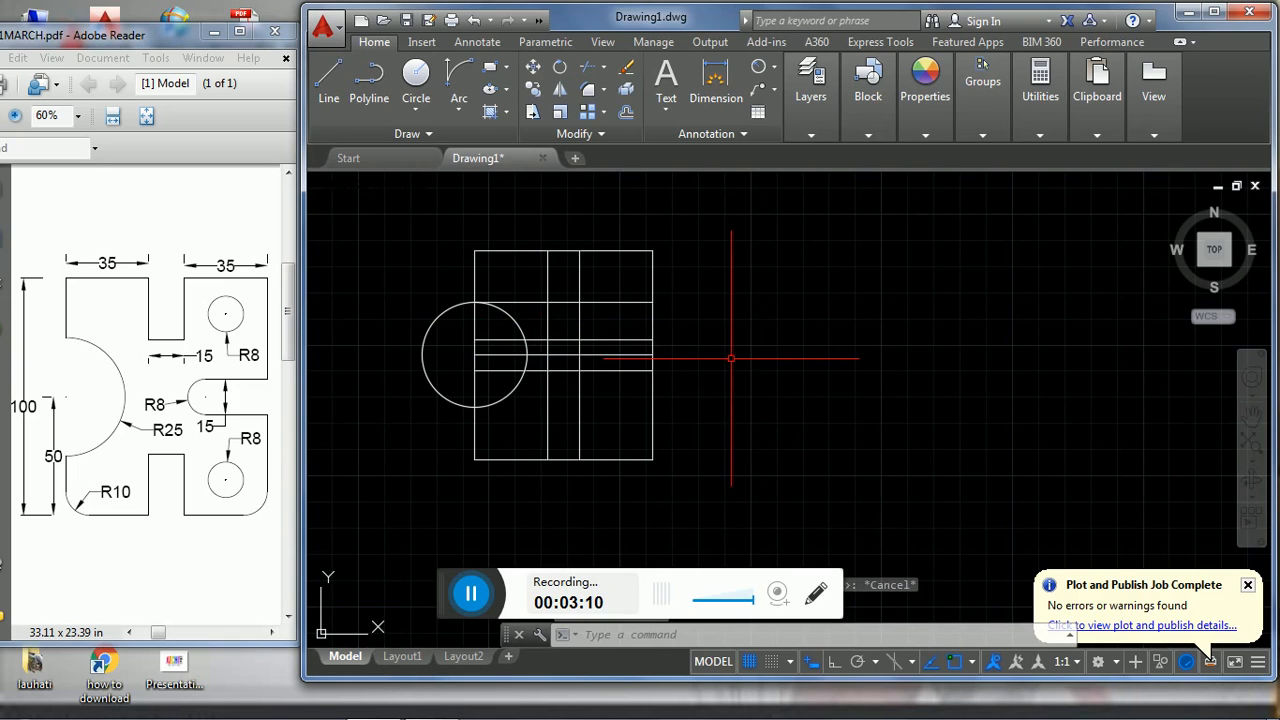
# - Trim the two inner vertical lines and the upper offset line to leave the outline of the upper slot
pyautogui.write('tr')
pyautogui.press('Return')
pyautogui.press('Return')
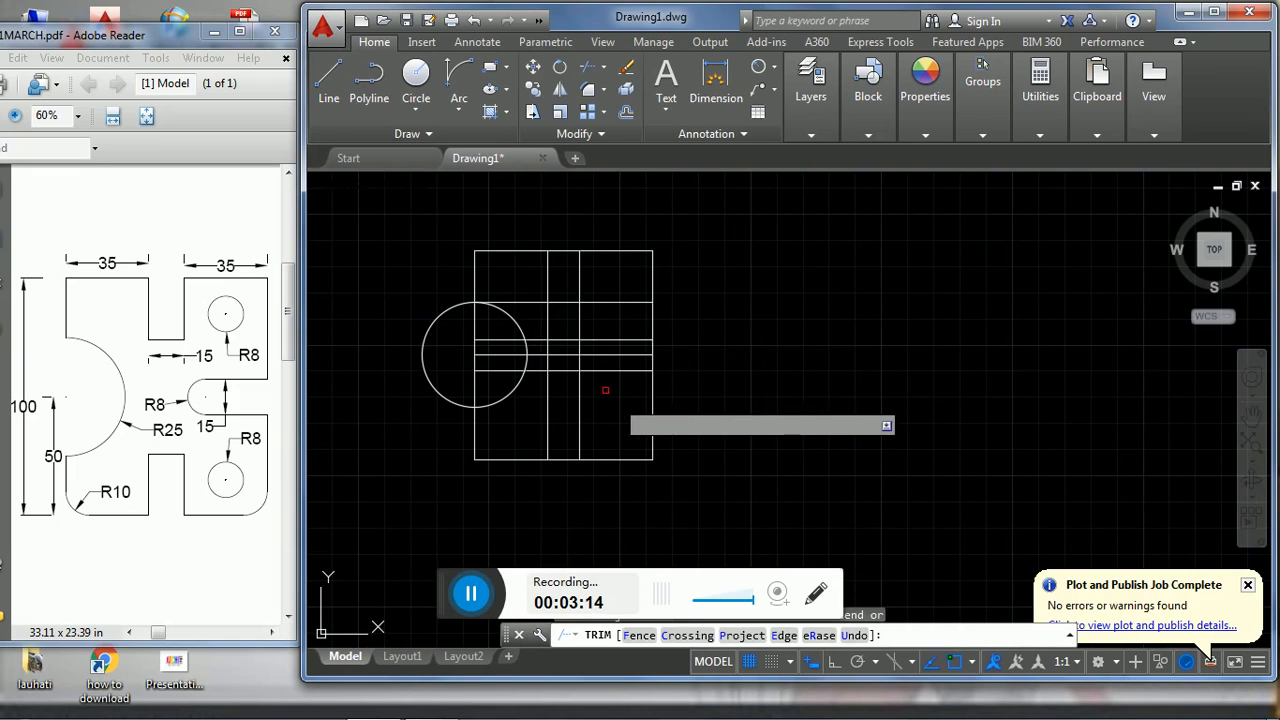
pyautogui.click(595, 329)
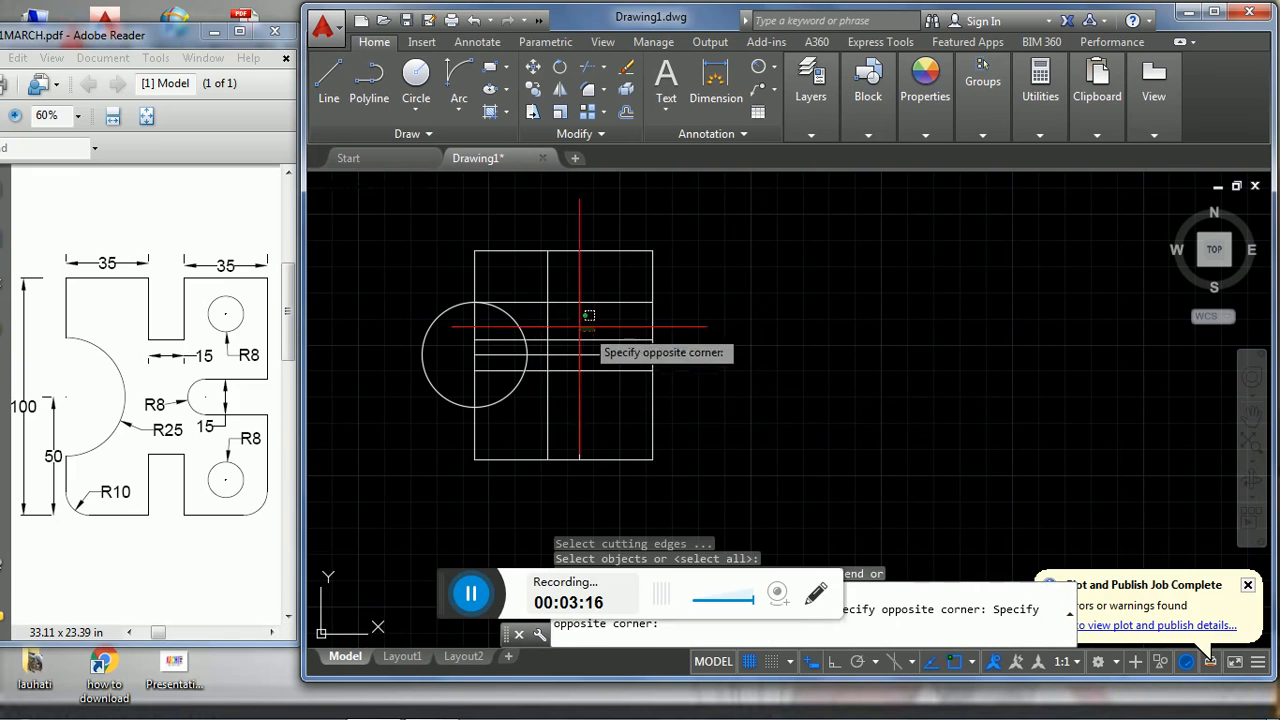
pyautogui.click(548, 318)
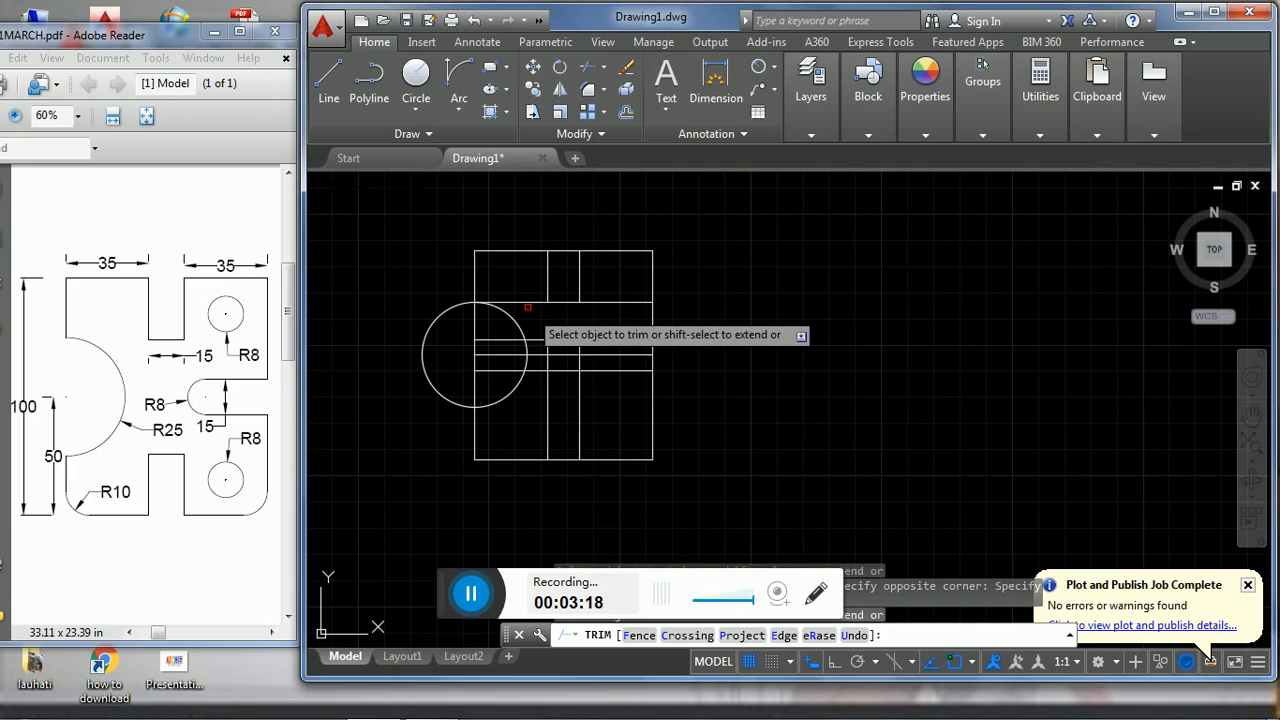
pyautogui.click(523, 301)
pyautogui.click(597, 300)
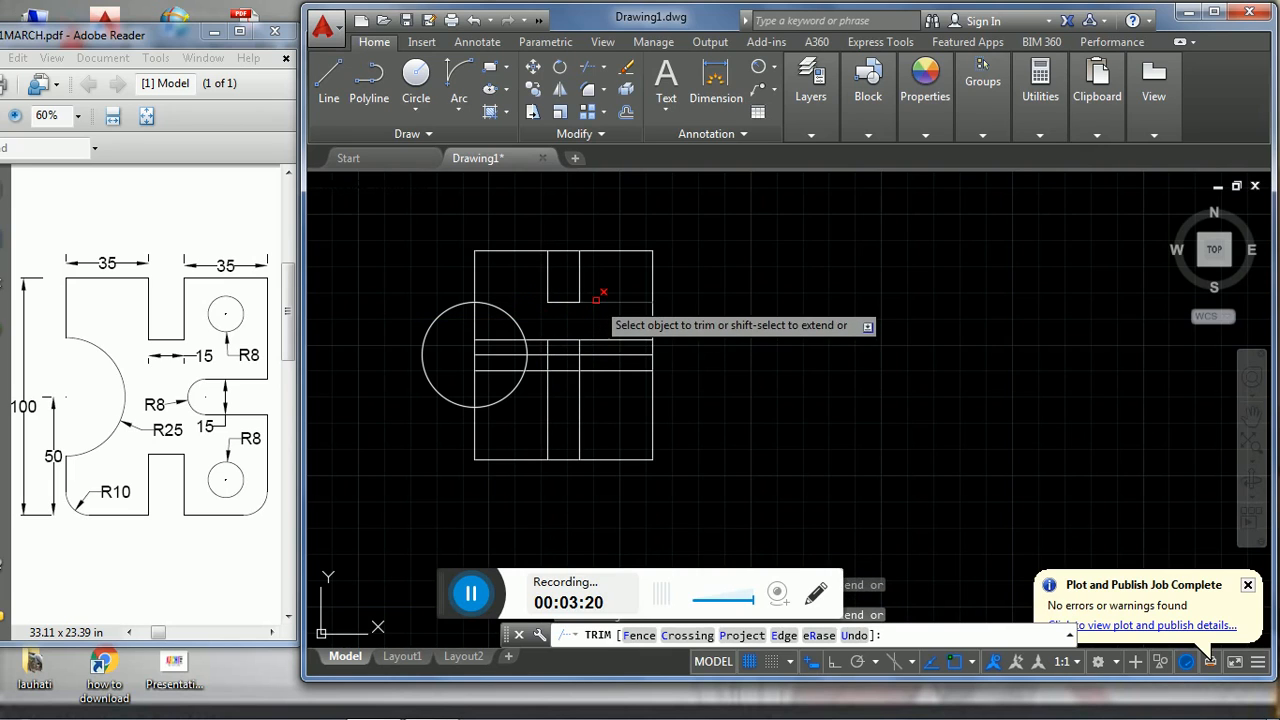
# - Trim the circle's outer half, the left edge across it and the lines inside it, leaving the radius 25 arc
pyautogui.click(510, 377)
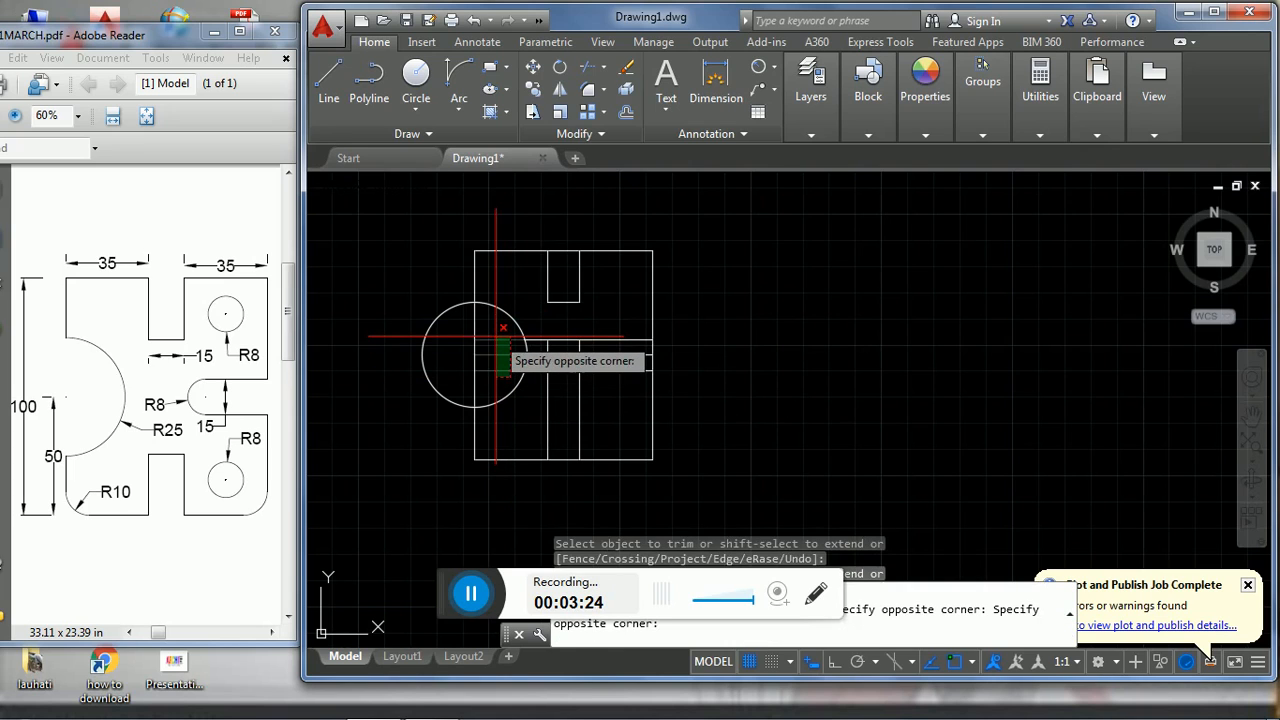
pyautogui.click(418, 340)
pyautogui.click(475, 337)
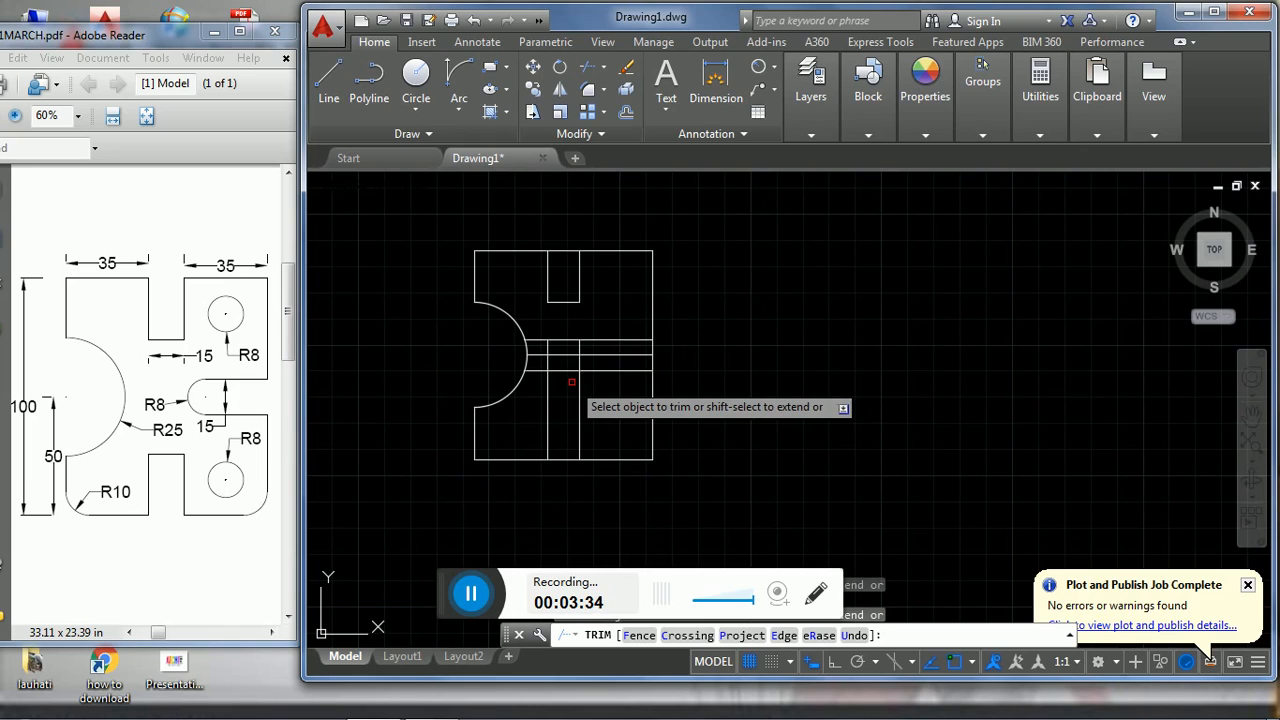
# - Trim away the lower parts of the two inner vertical lines and the horizontal lines between them
pyautogui.click(596, 428)
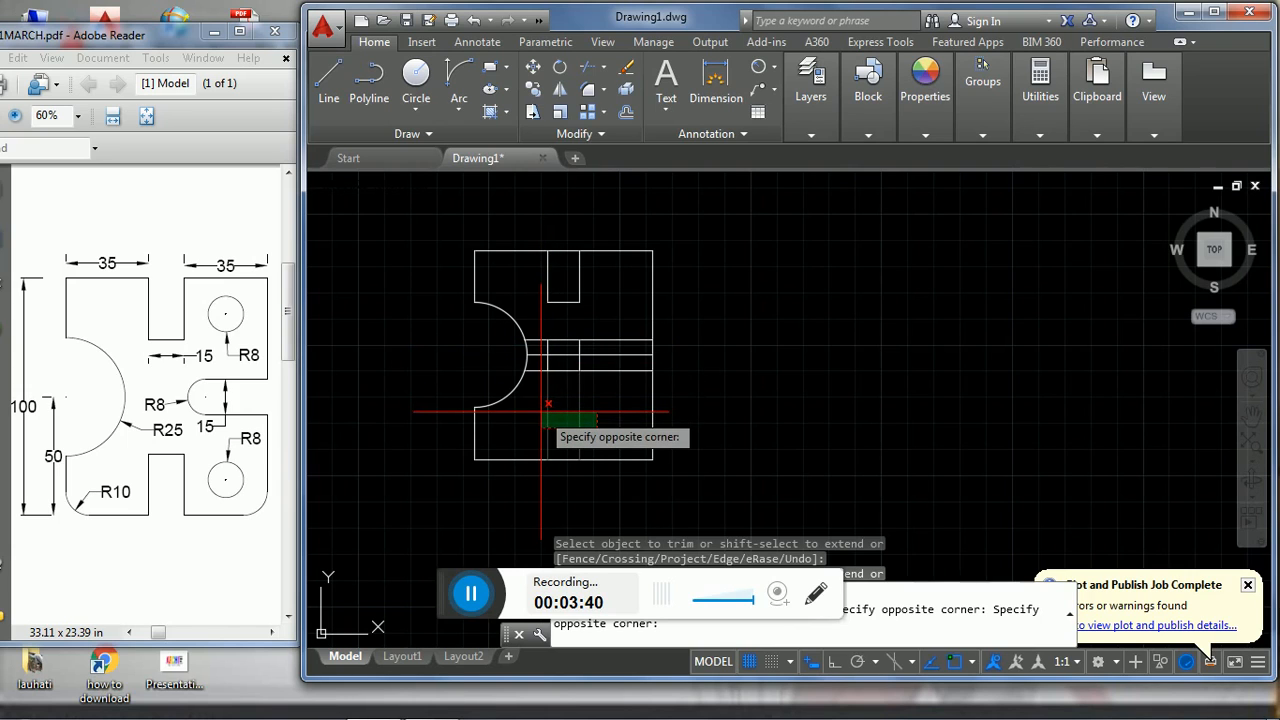
pyautogui.click(548, 404)
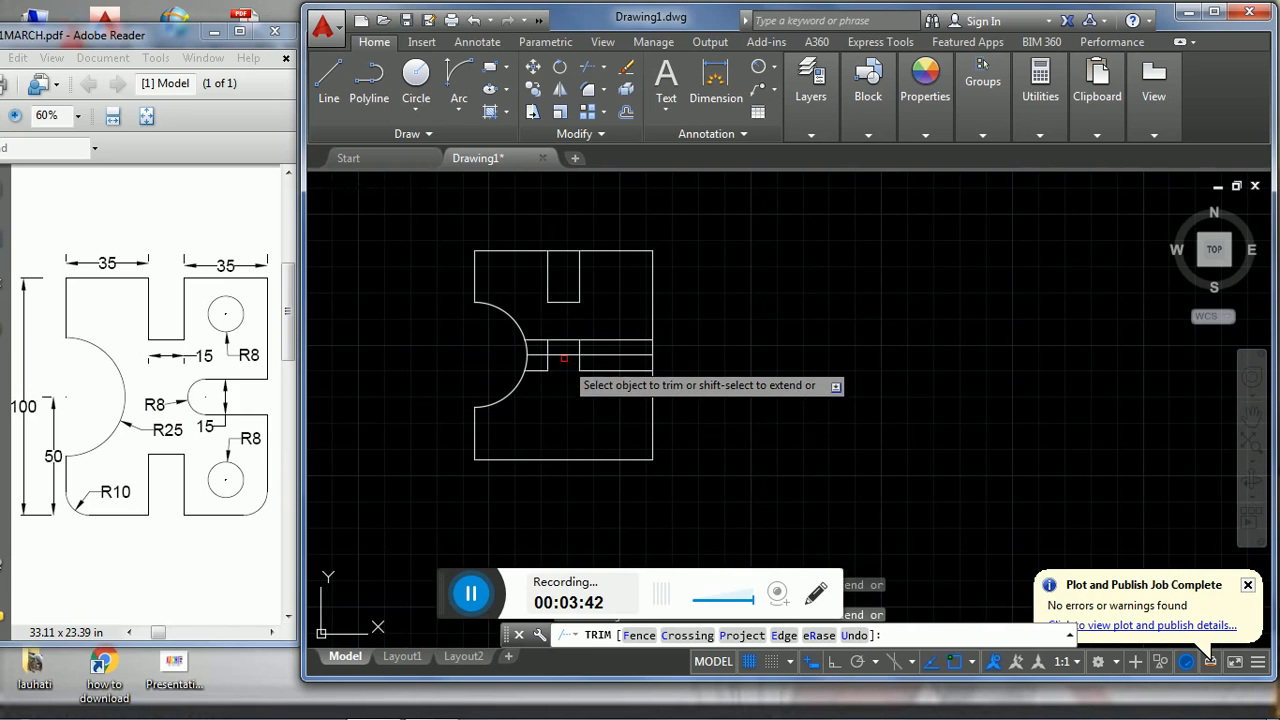
pyautogui.click(565, 355)
pyautogui.click(566, 341)
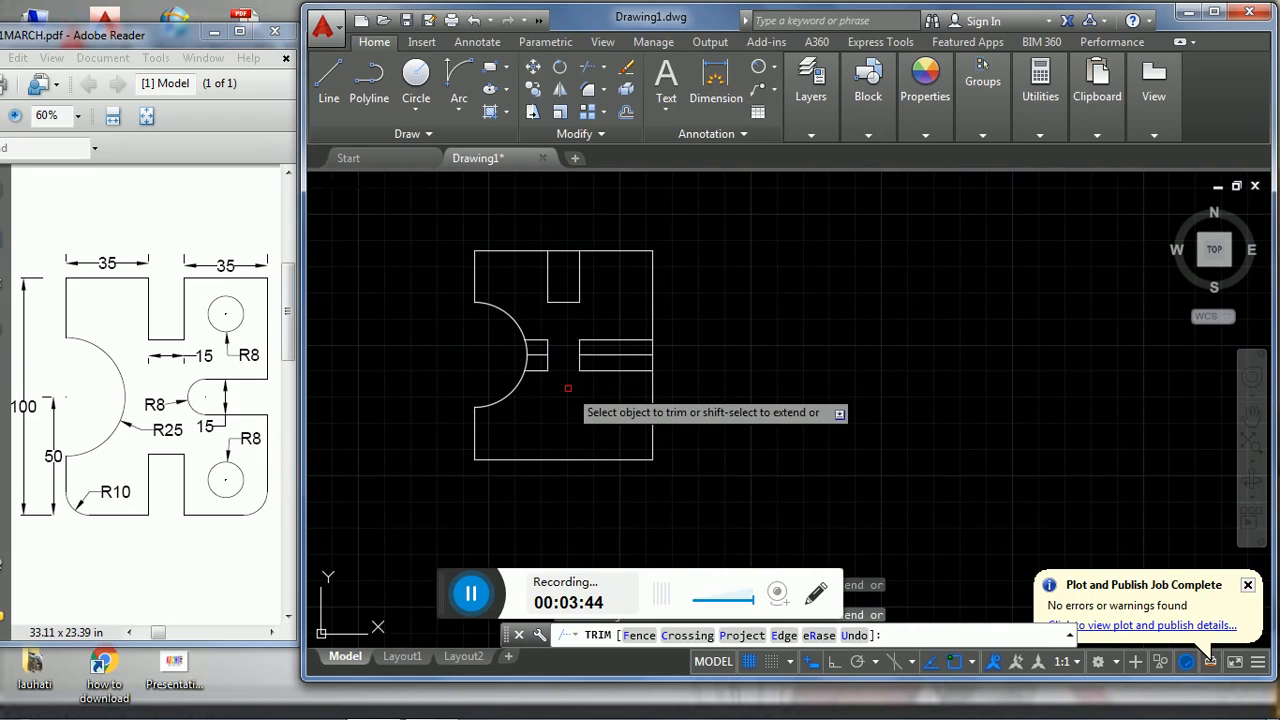
# - Delete the leftover short line segments just to the right of the large arc
pyautogui.click(568, 377)
pyautogui.click(539, 337)
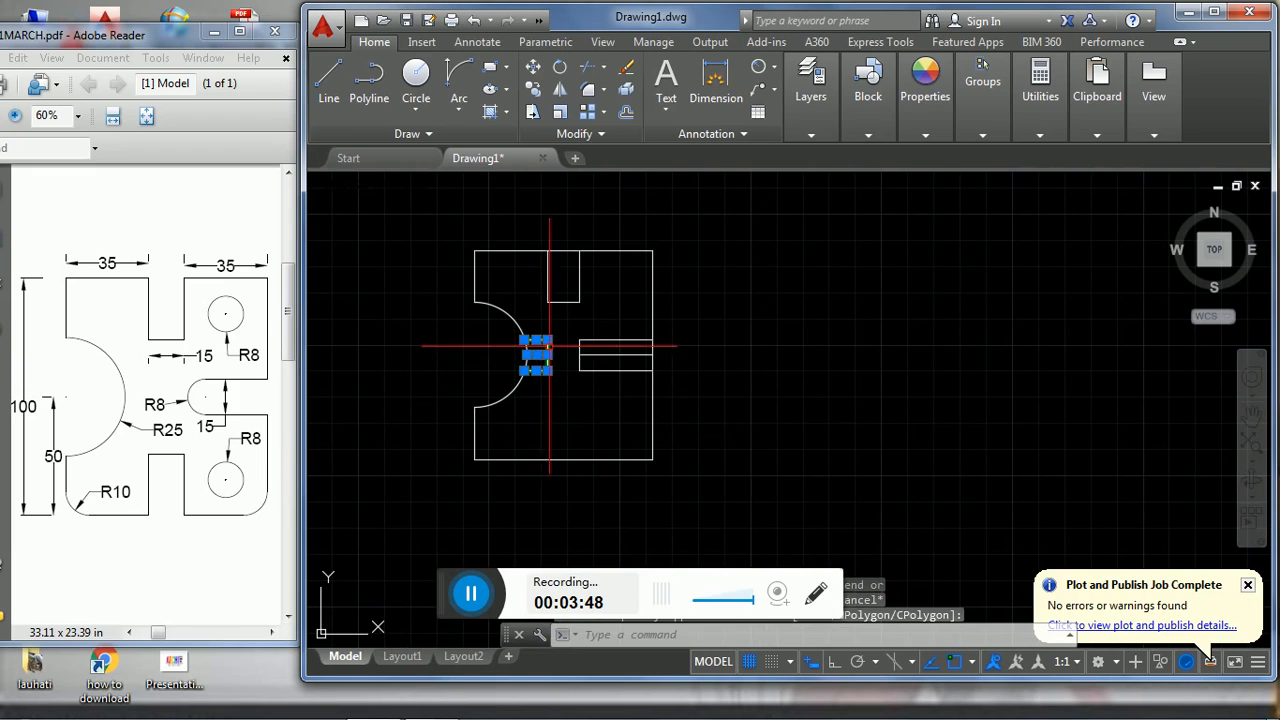
pyautogui.press('Return')
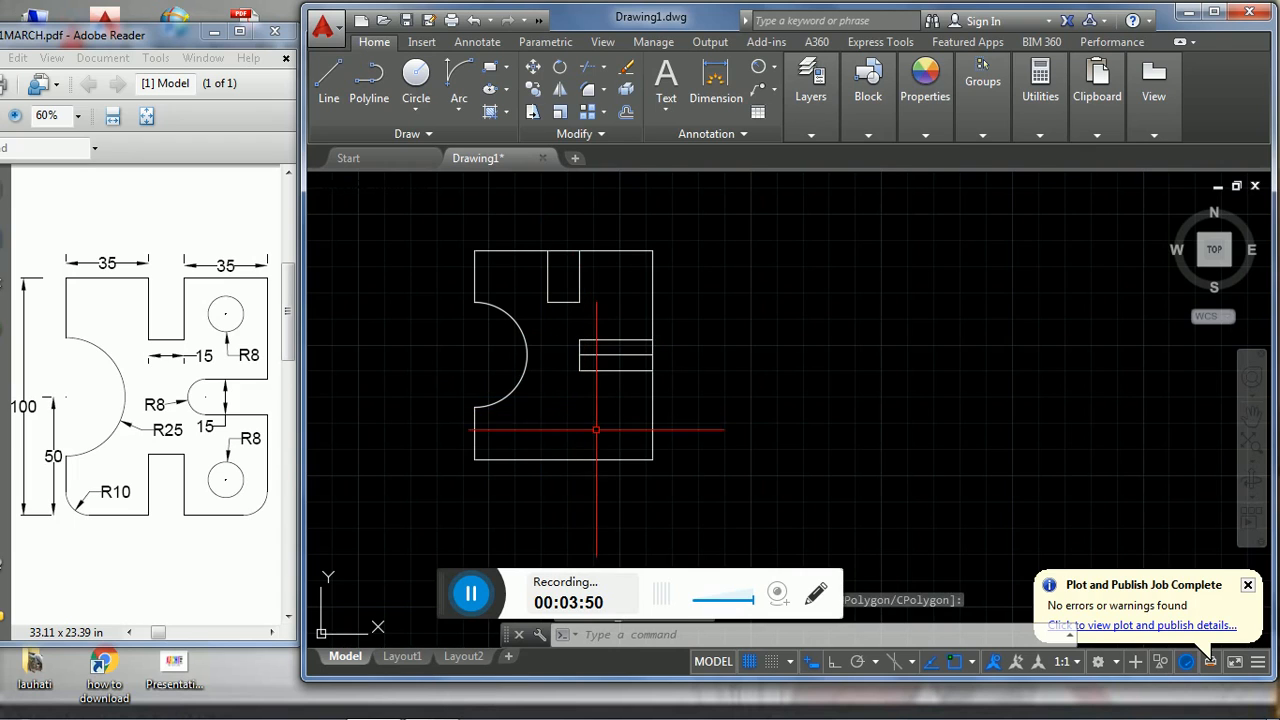
# - Mirror the upper slot's three lines about the horizontal centre line, keeping the source objects
pyautogui.click(596, 302)
pyautogui.click(531, 284)
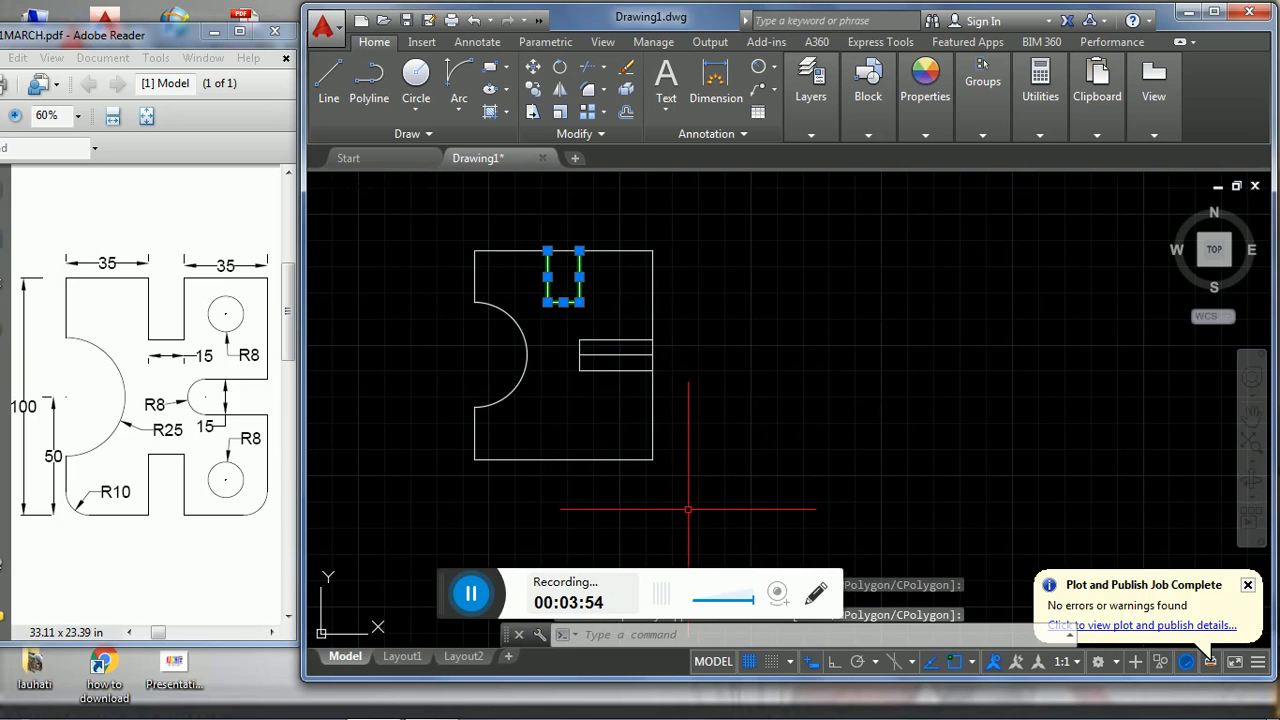
pyautogui.write('I')
pyautogui.press('Return')
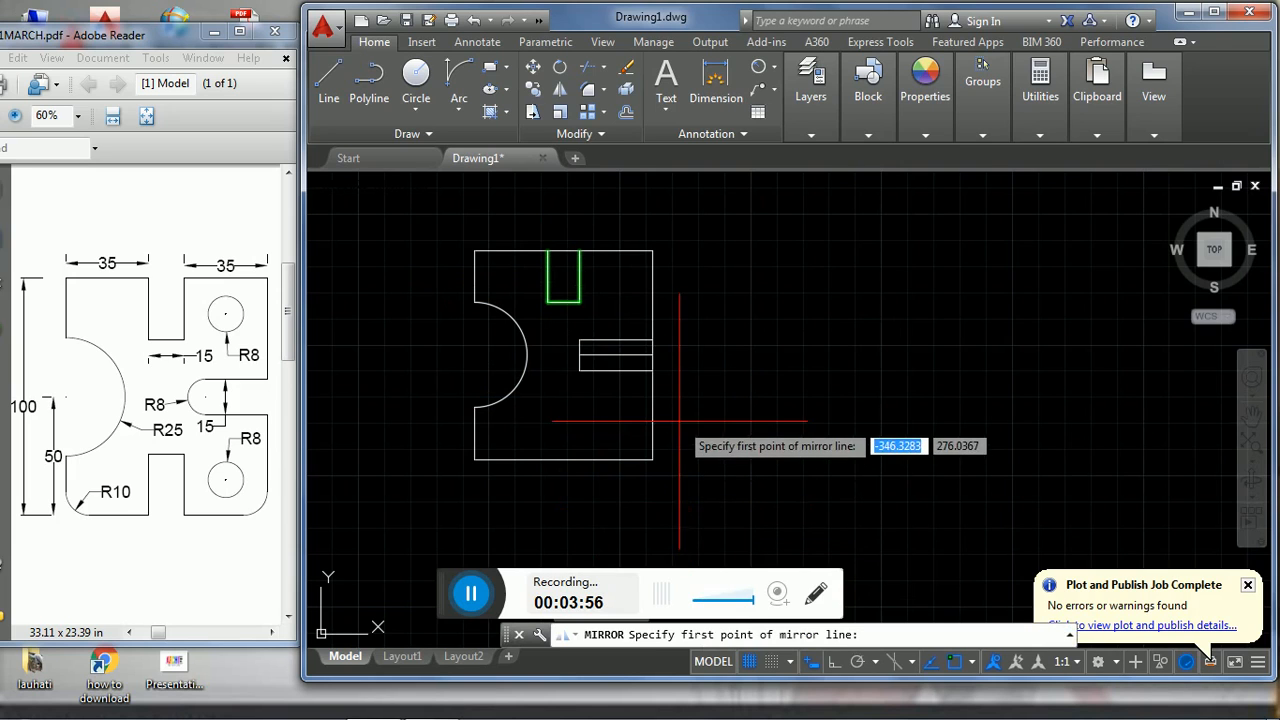
pyautogui.click(653, 355)
pyautogui.click(579, 354)
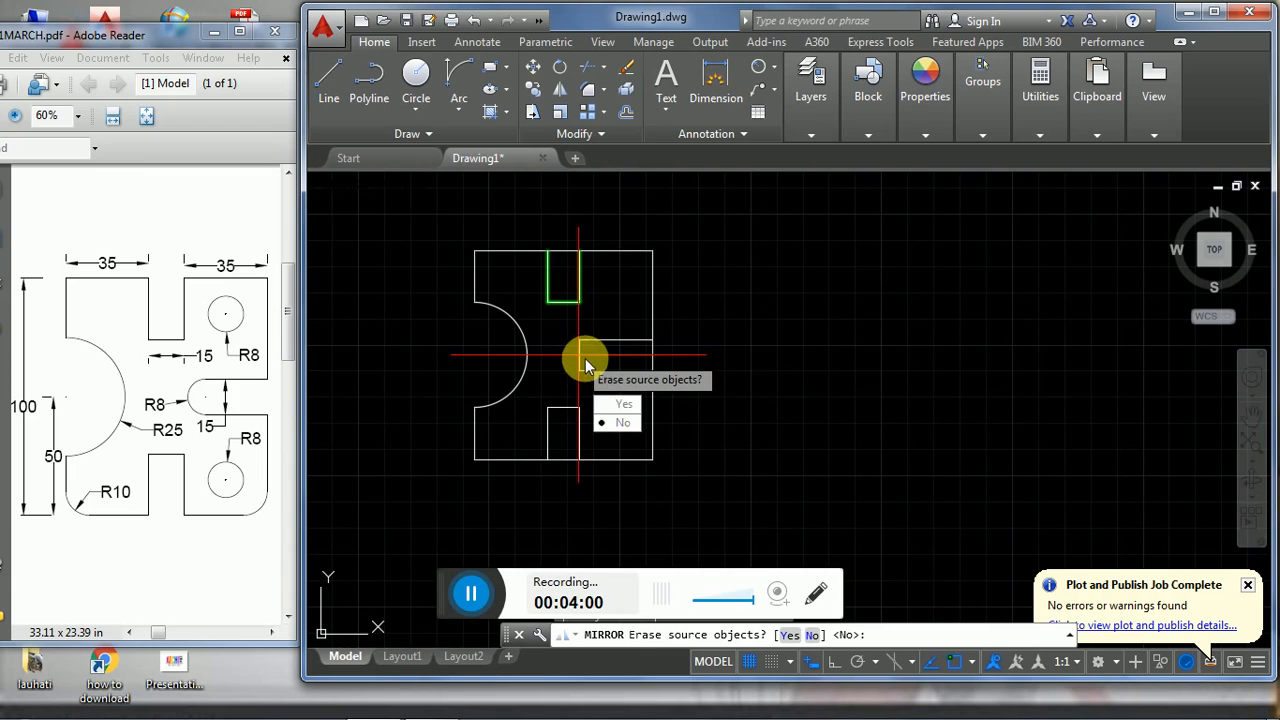
pyautogui.click(610, 421)
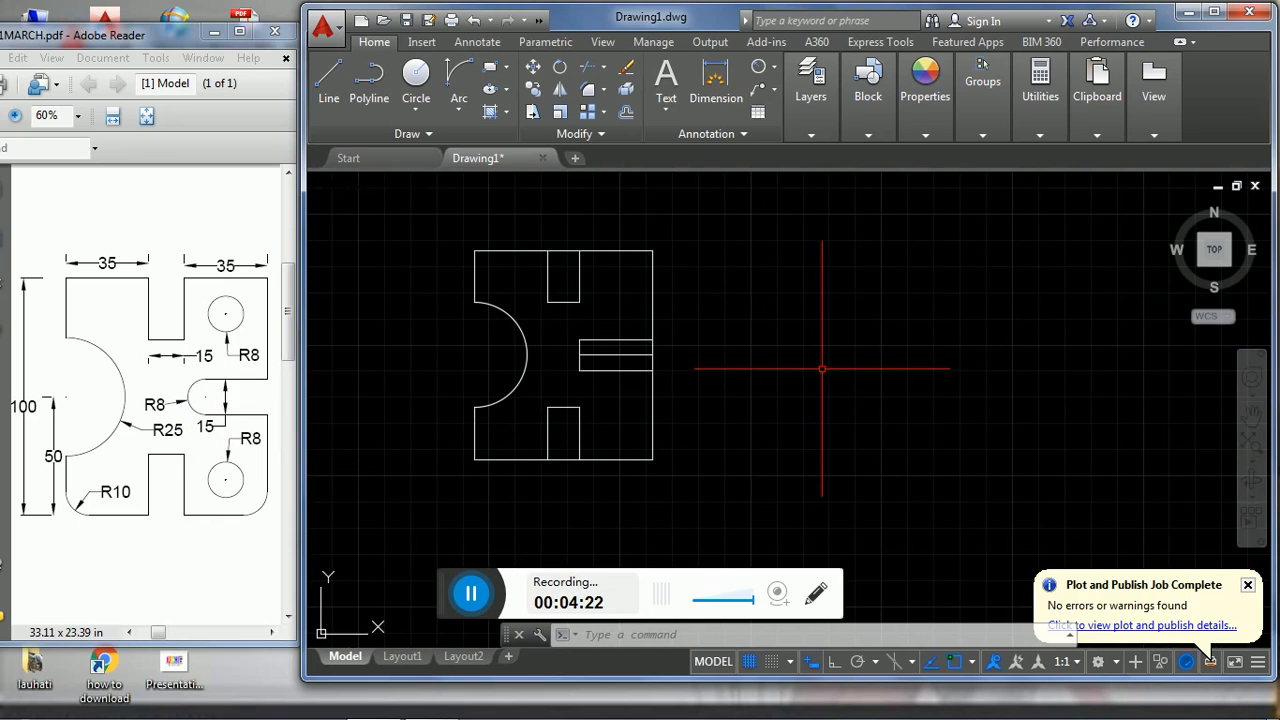
pyautogui.press('Return')
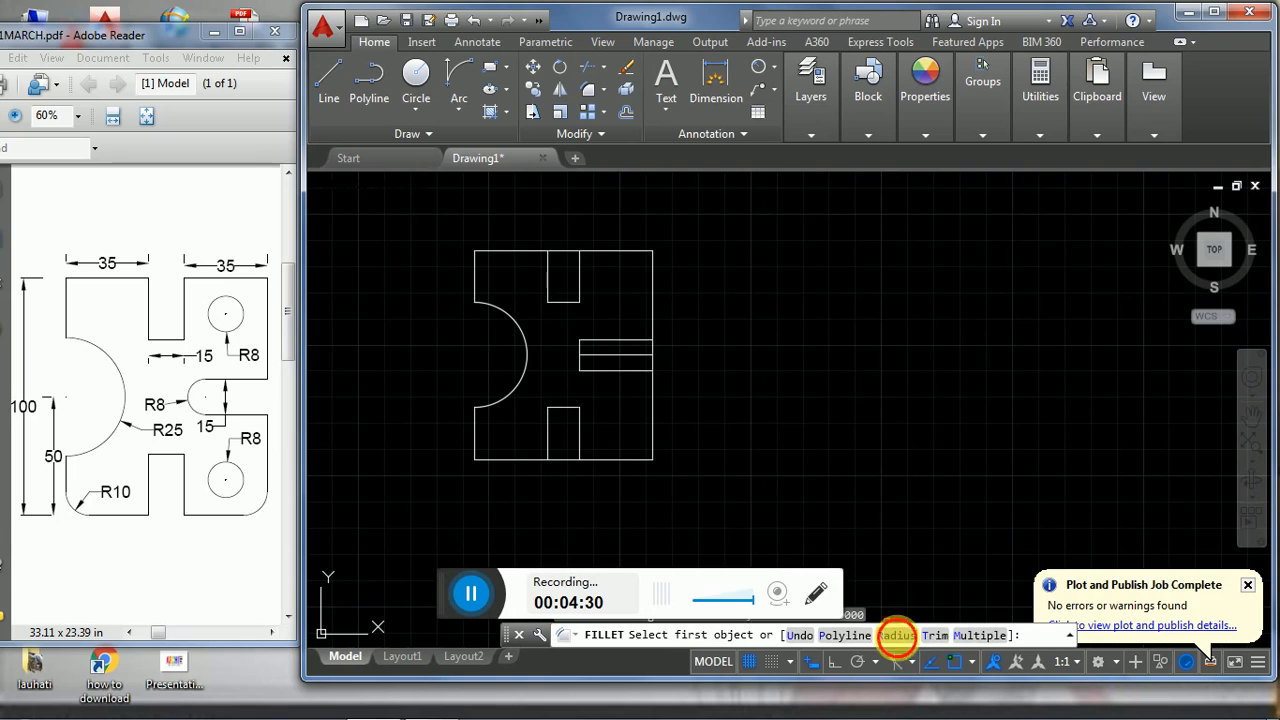
pyautogui.click(897, 635)
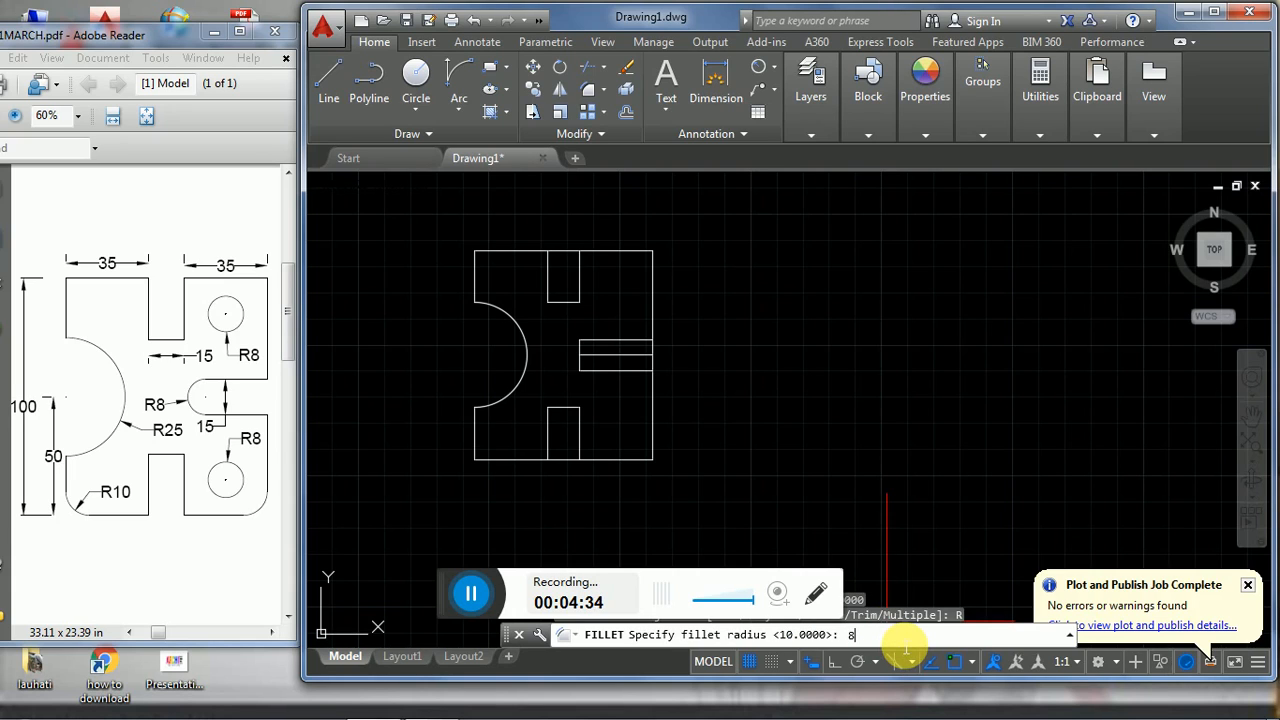
pyautogui.write('8')
pyautogui.press('Return')
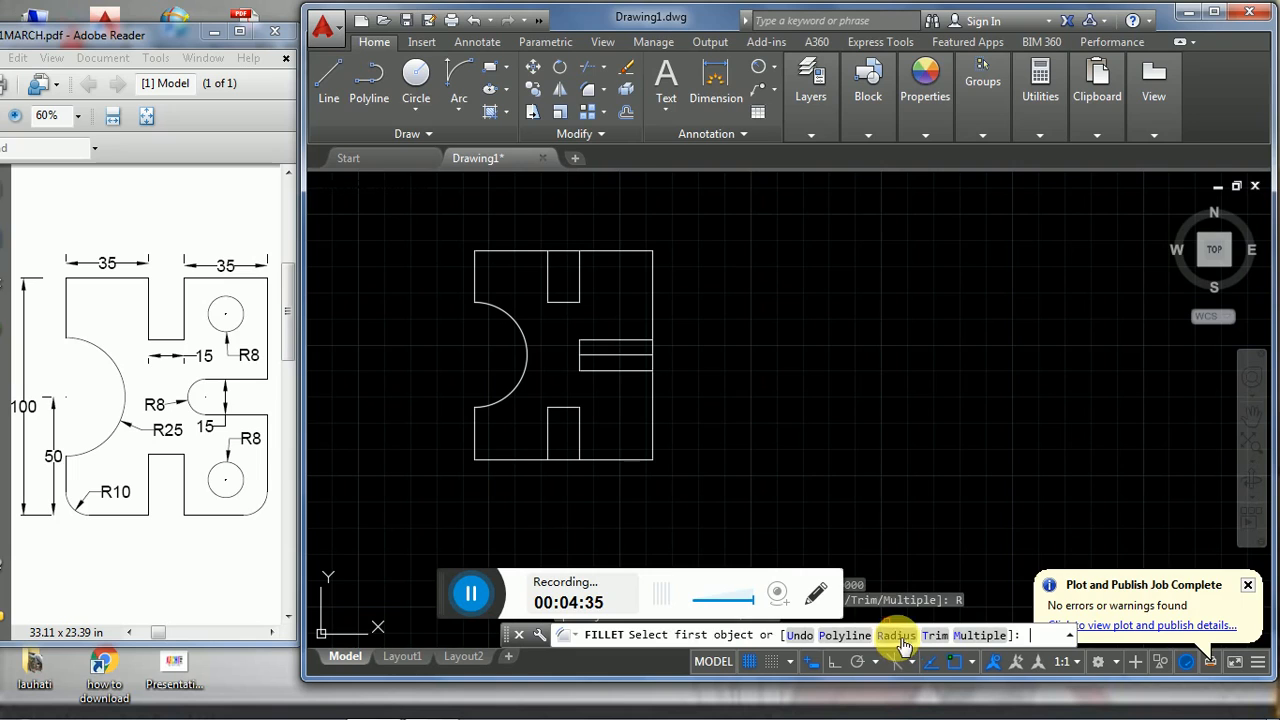
pyautogui.click(594, 342)
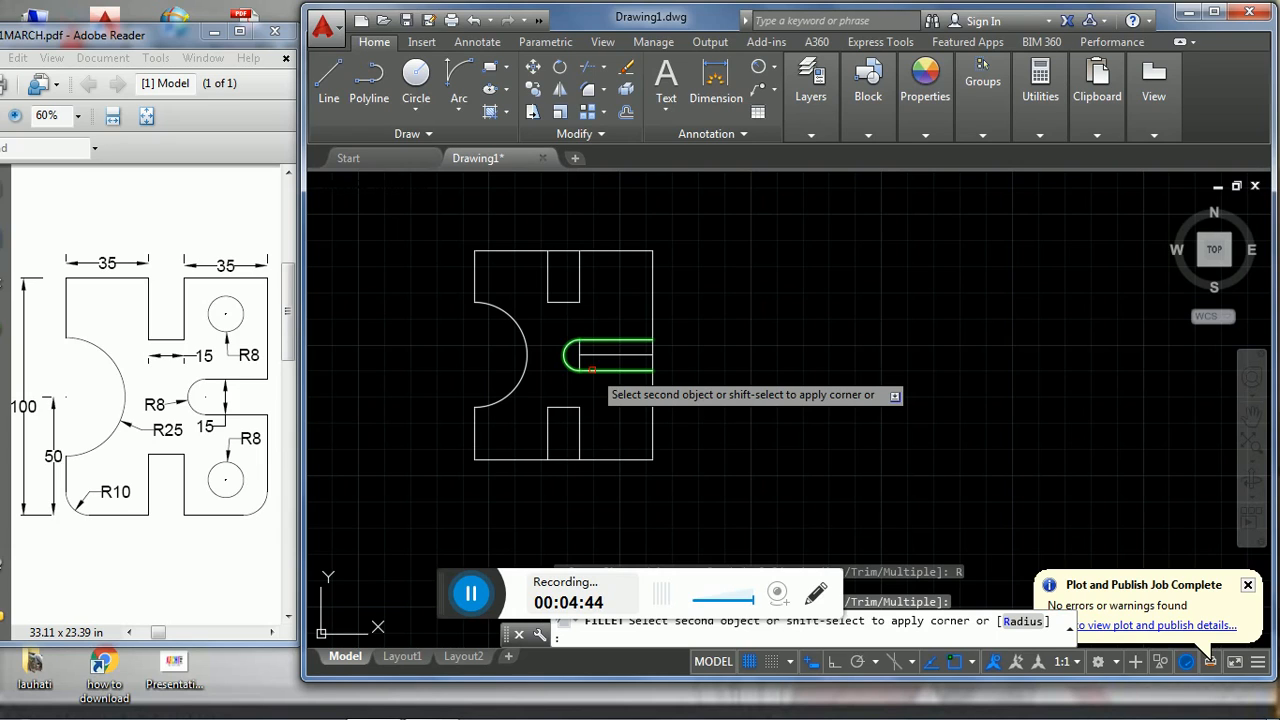
pyautogui.press('Escape')
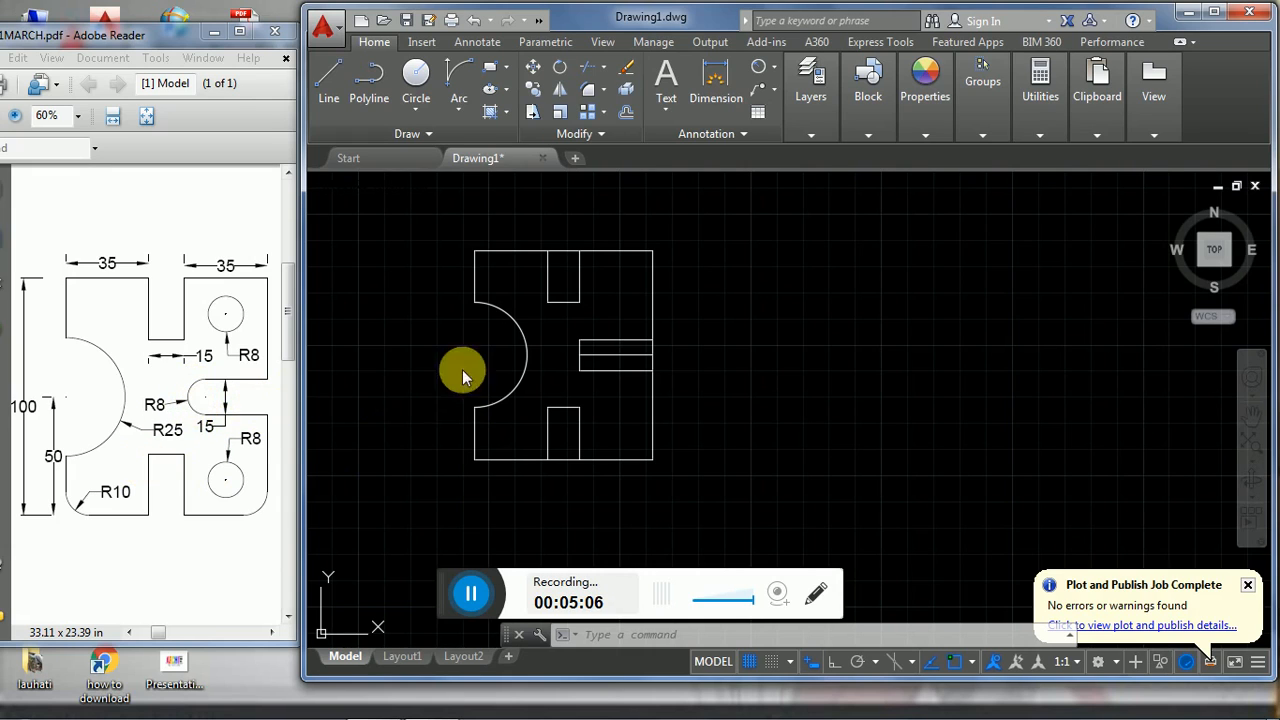
# - Move the right-hand slot's vertical end line 8 to the right along the centre line
pyautogui.click(580, 362)
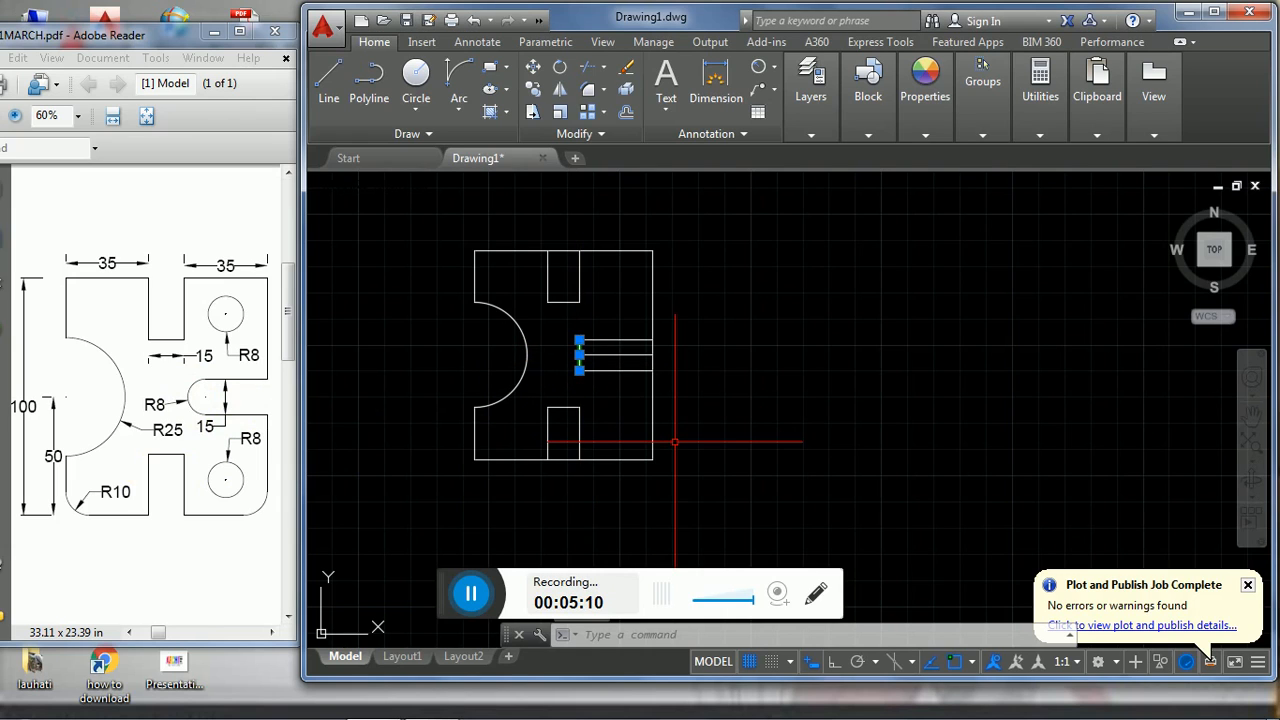
pyautogui.write('m')
pyautogui.press('Return')
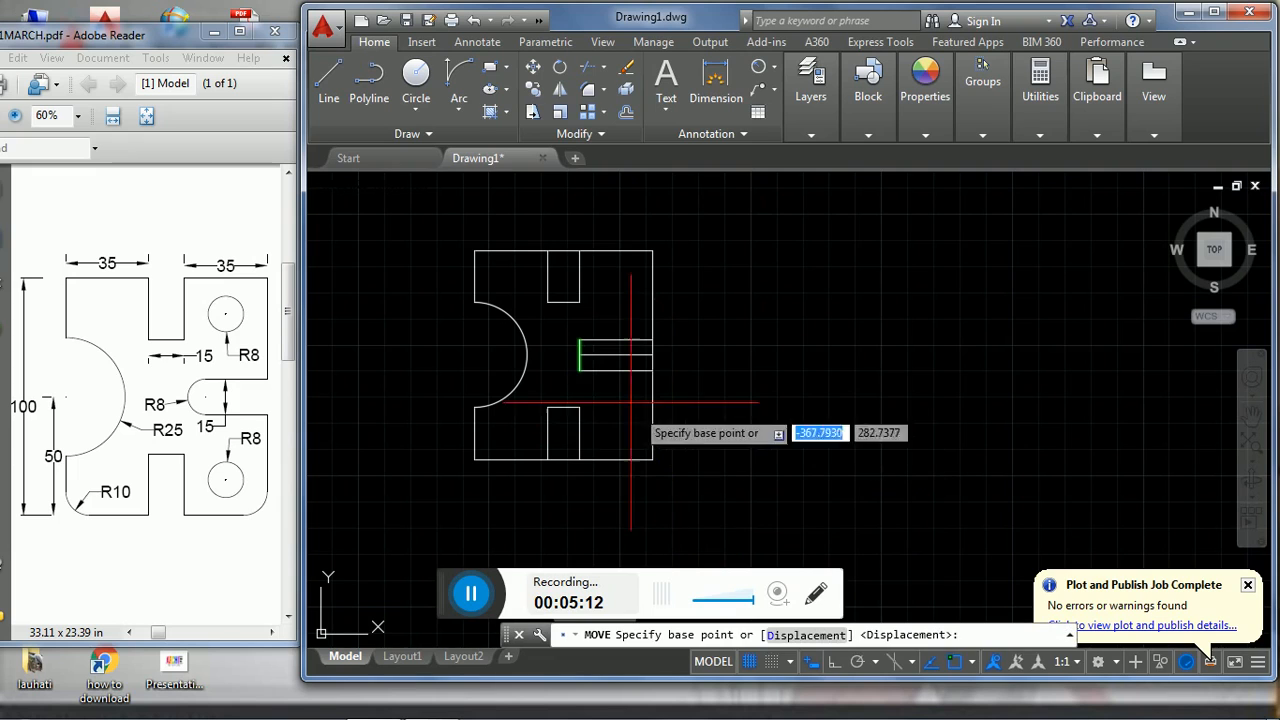
pyautogui.click(580, 353)
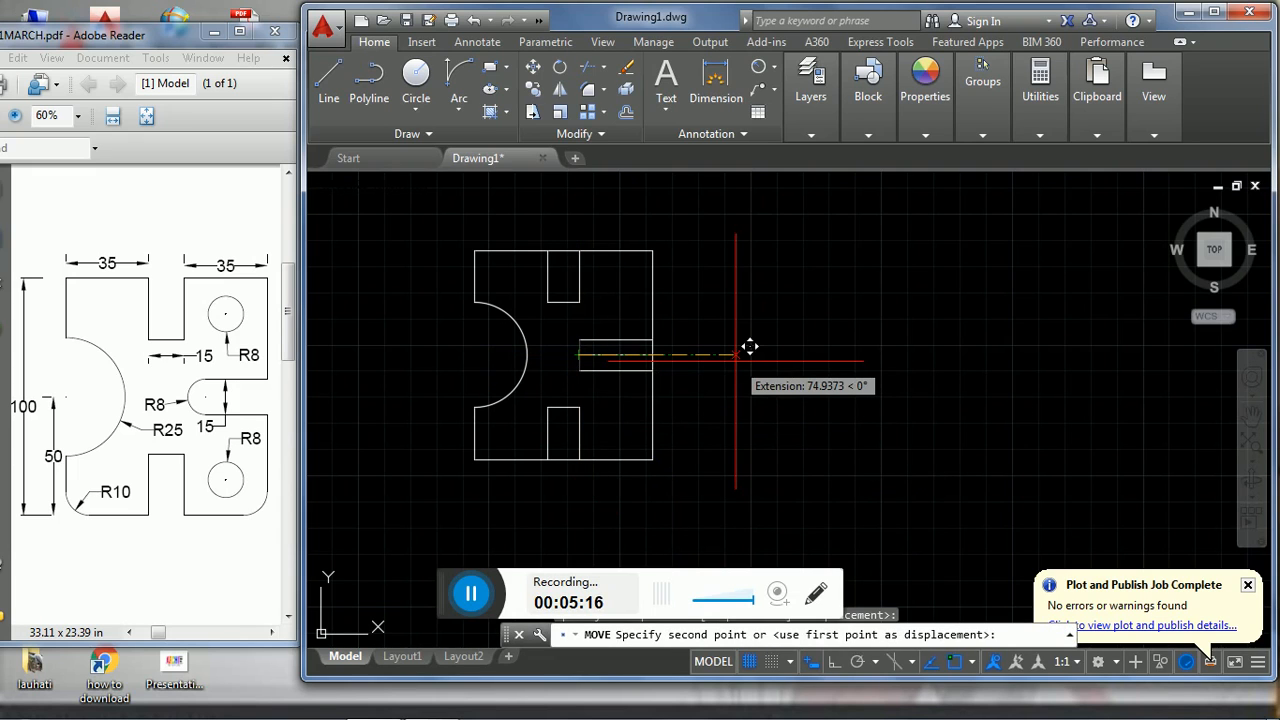
pyautogui.write('8')
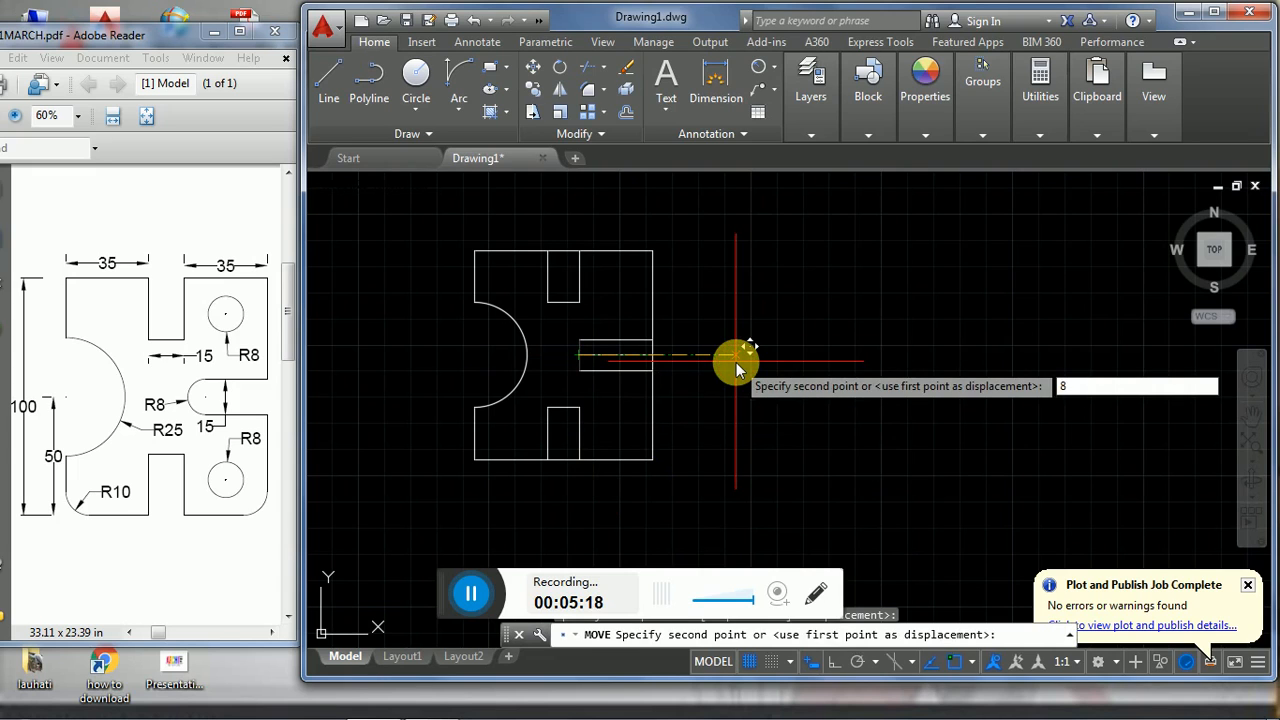
pyautogui.press('Return')
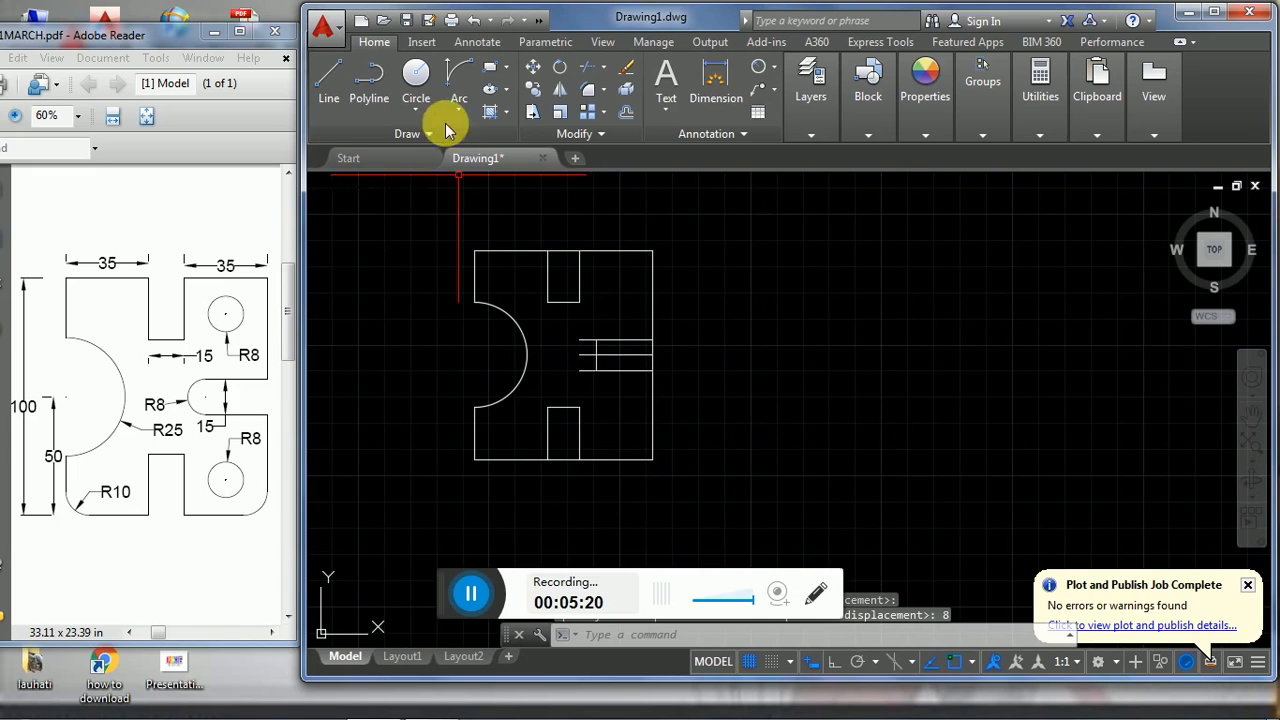
# - Draw a circle of radius 8 centred where the moved vertical line meets the horizontal centre line
pyautogui.click(416, 107)
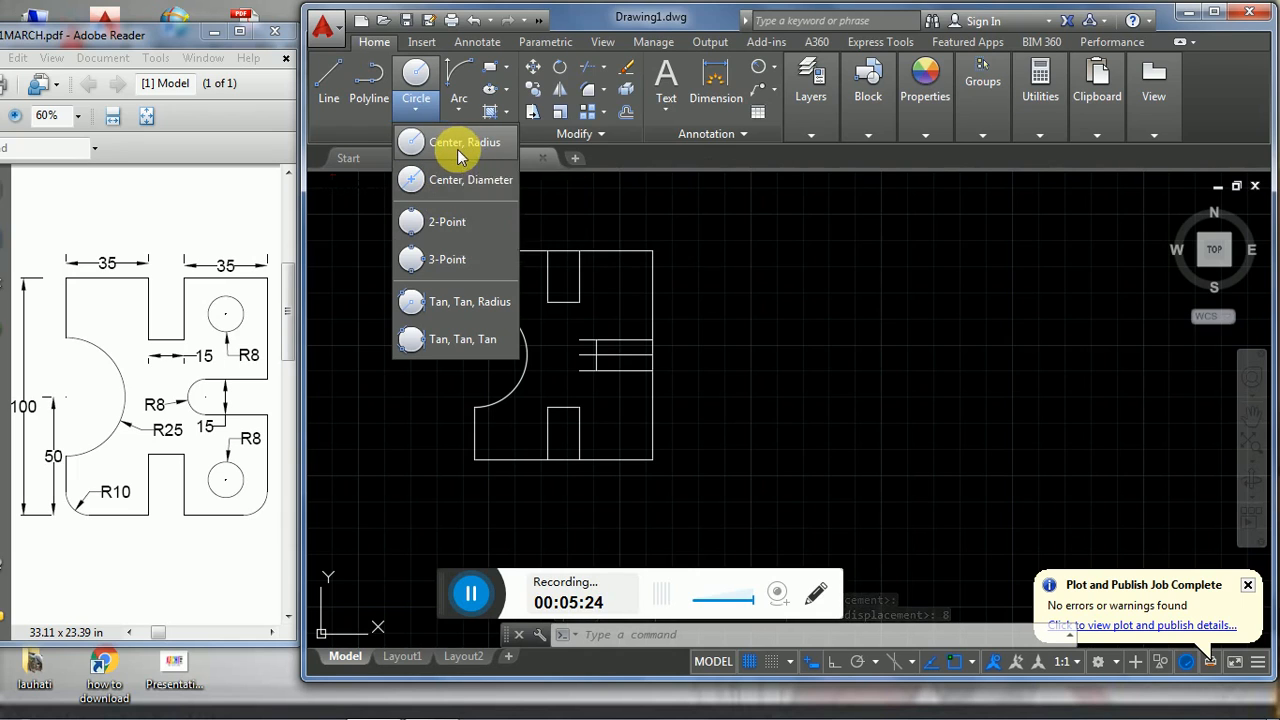
pyautogui.click(458, 145)
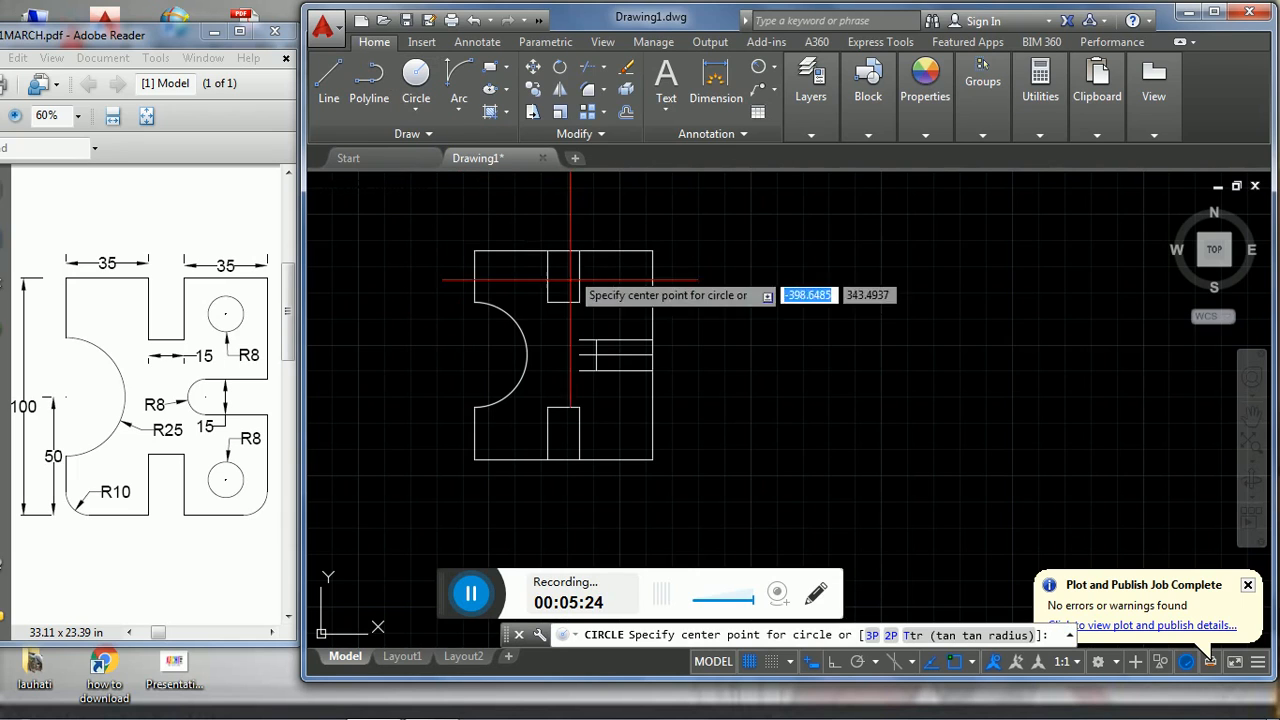
pyautogui.click(597, 354)
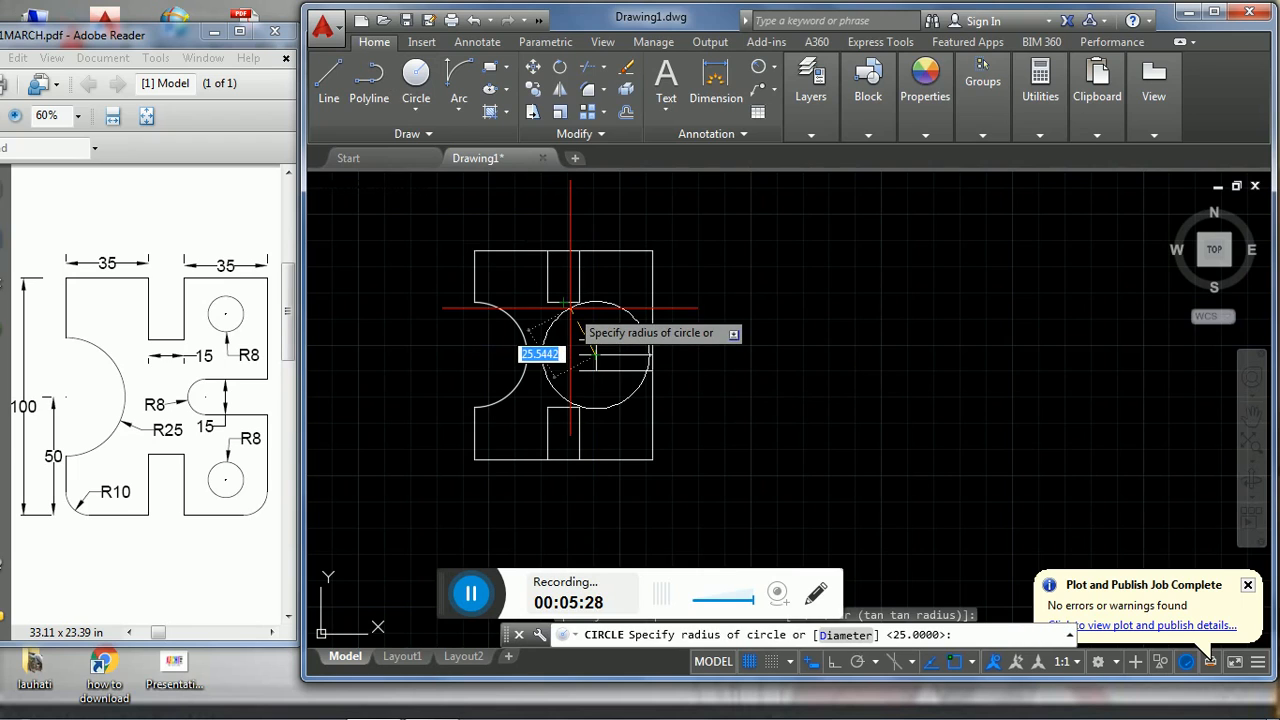
pyautogui.write('8')
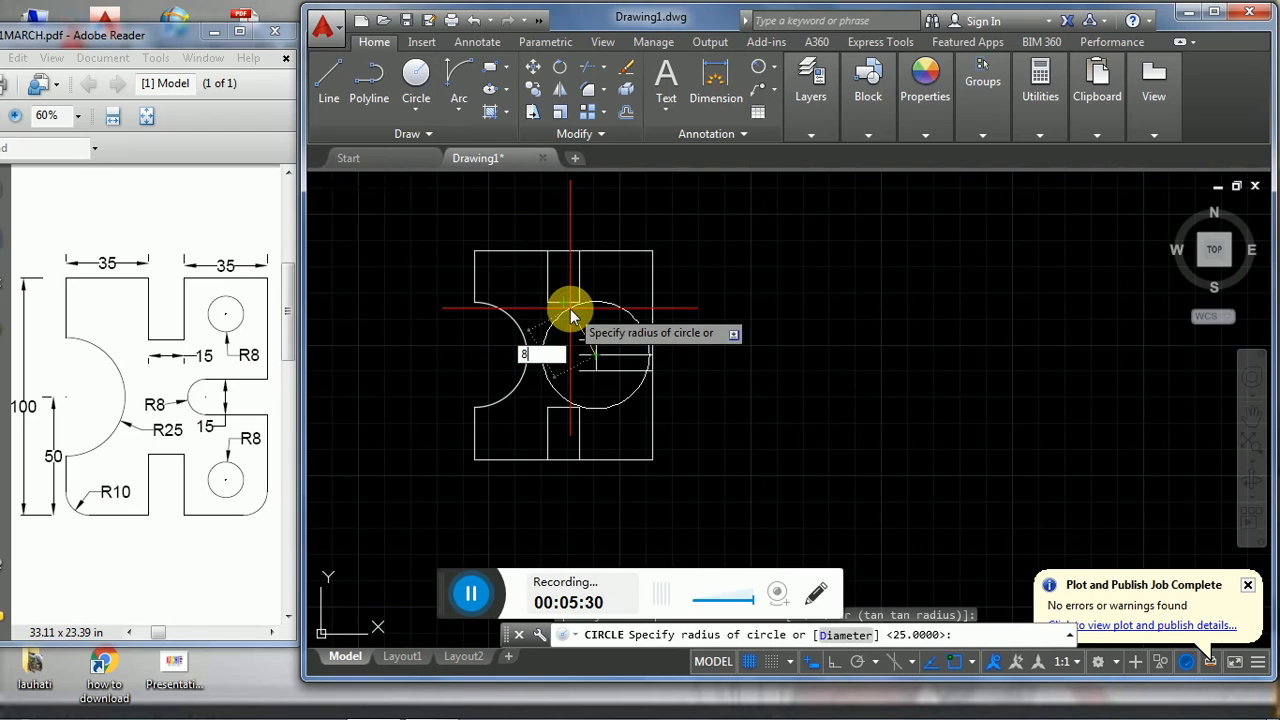
pyautogui.press('Return')
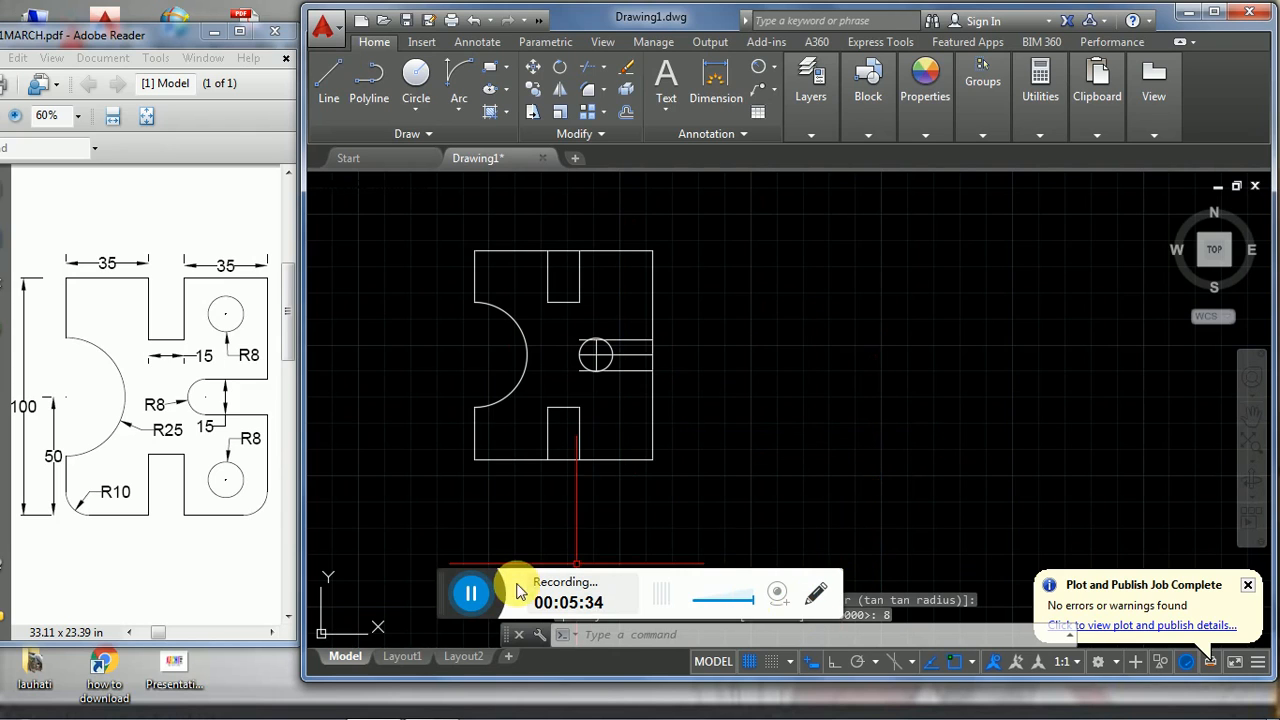
# - Trim the parts of the right-hand slot's two horizontal lines that extend past the radius 8 circle toward the large arc
pyautogui.write('tr')
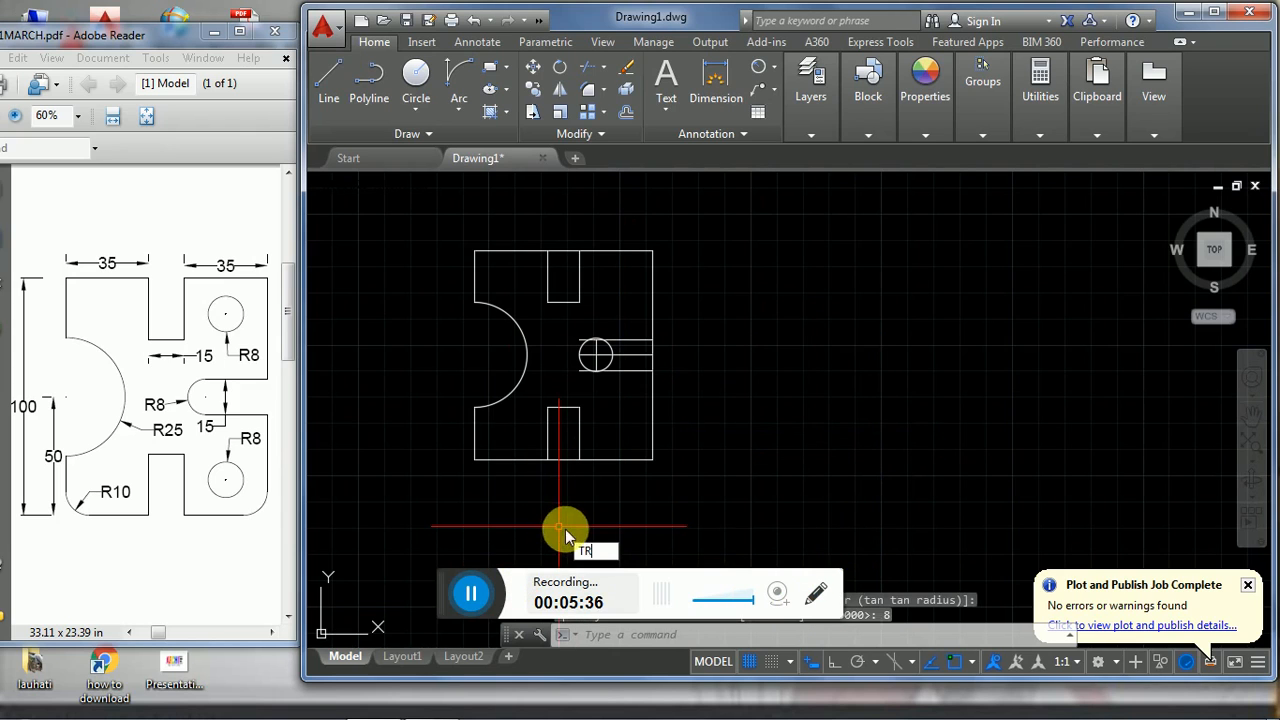
pyautogui.press('Return')
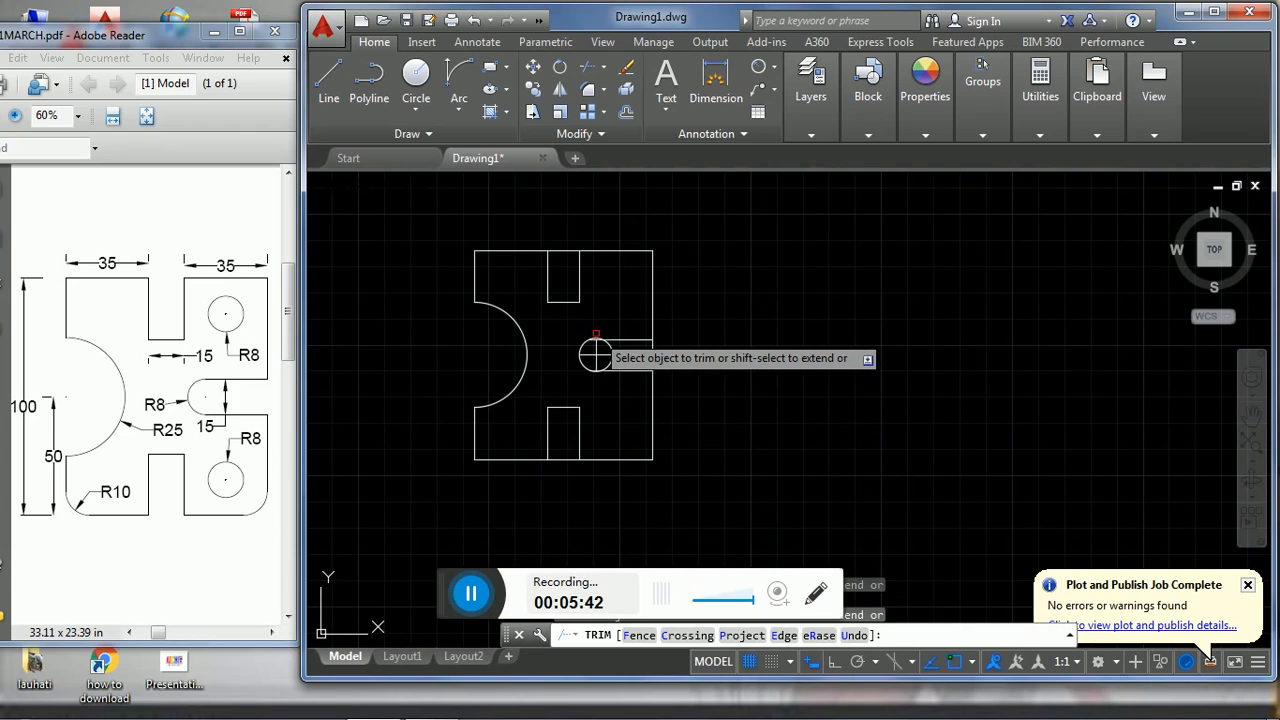
pyautogui.click(596, 355)
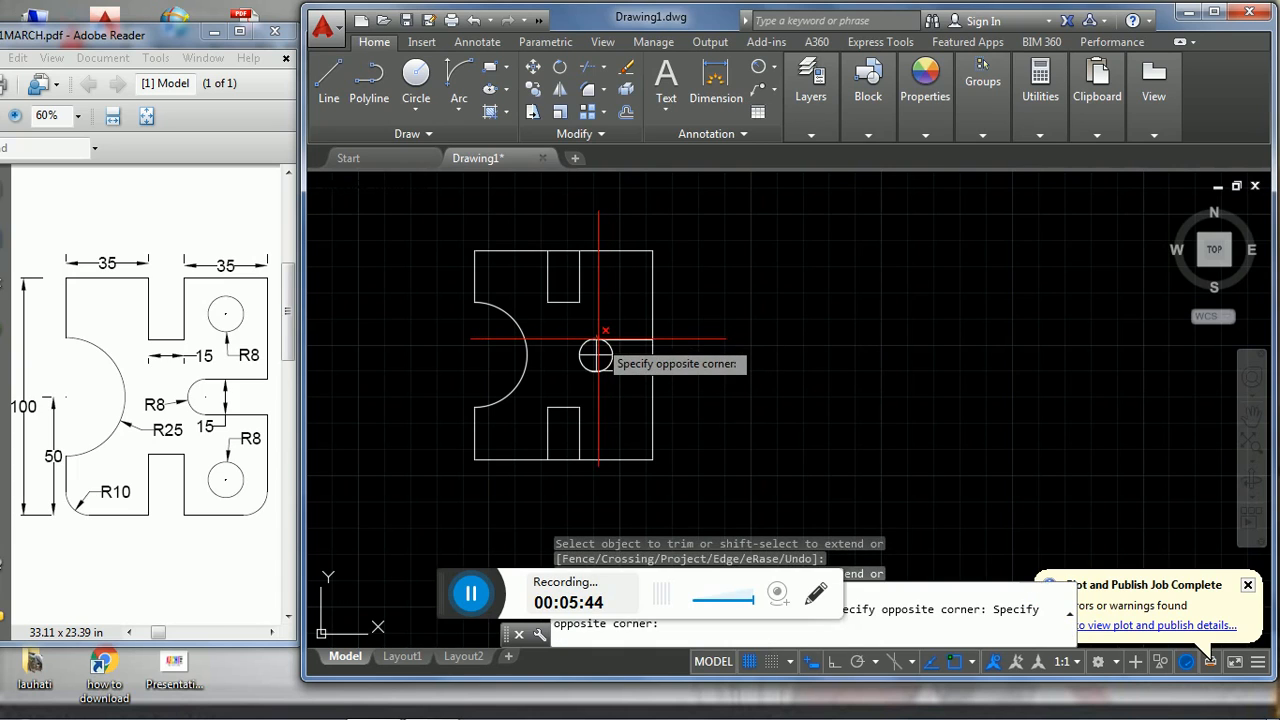
pyautogui.click(596, 355)
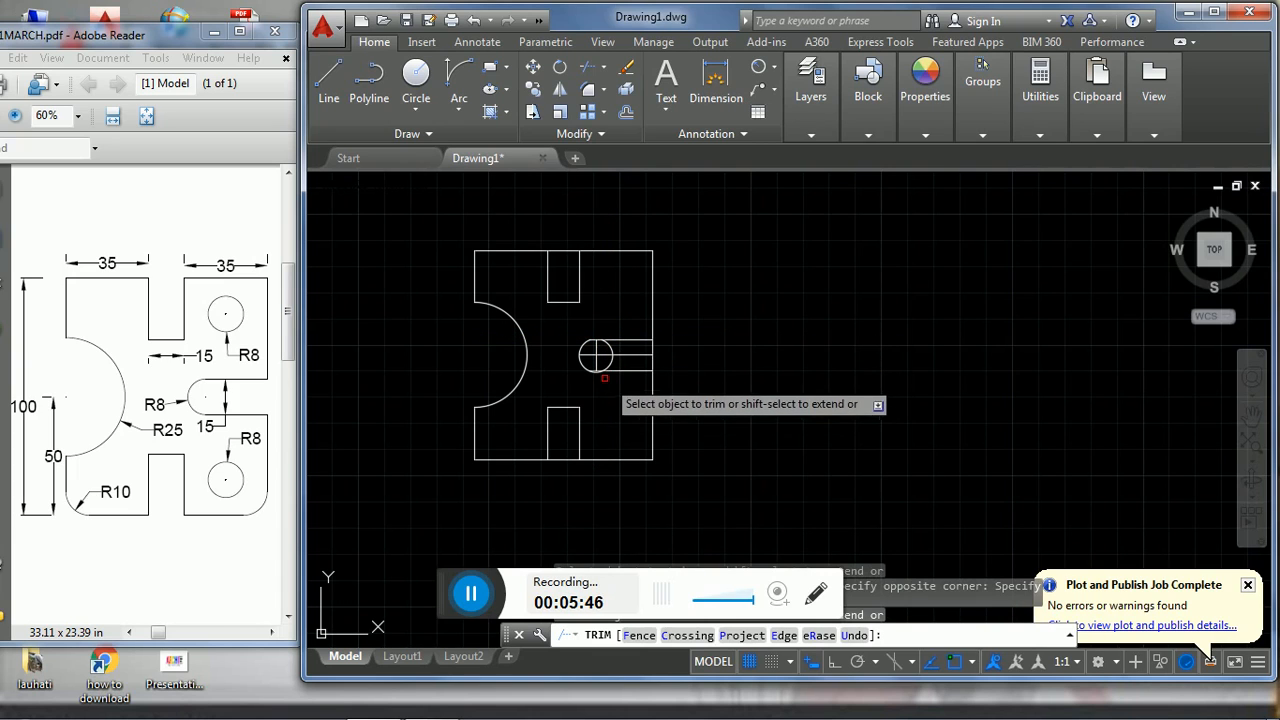
pyautogui.click(597, 374)
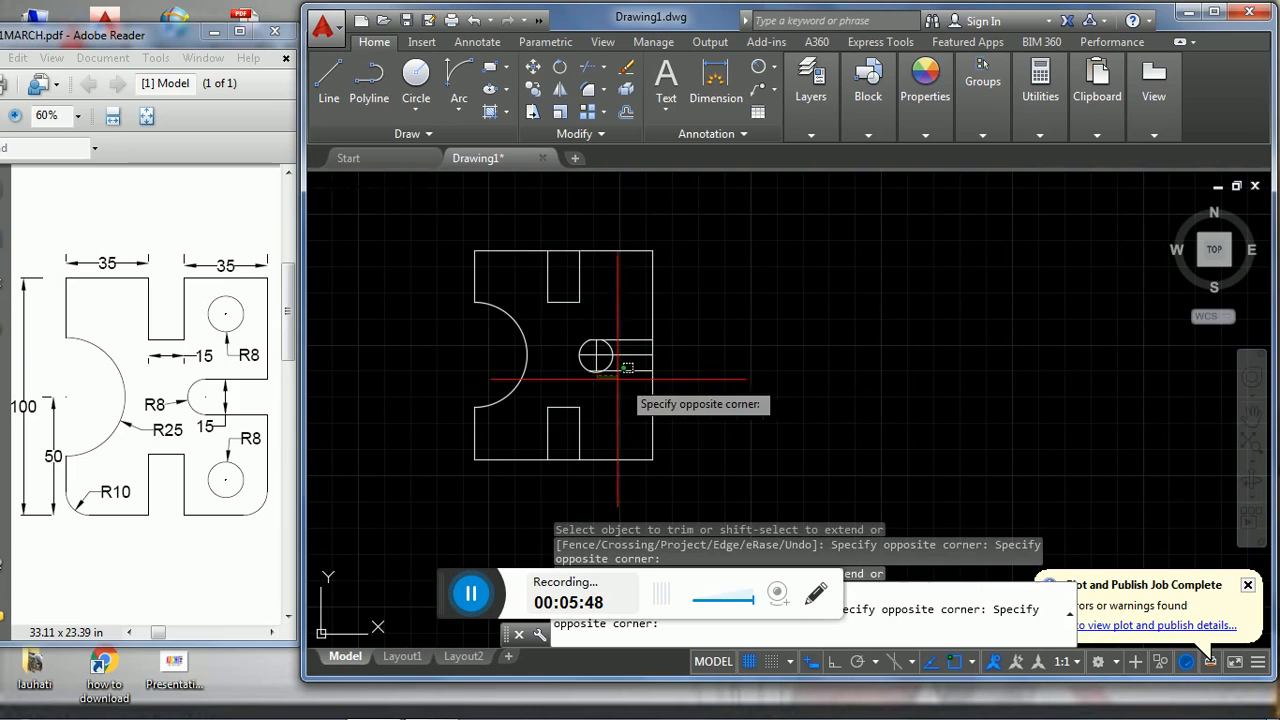
pyautogui.click(588, 372)
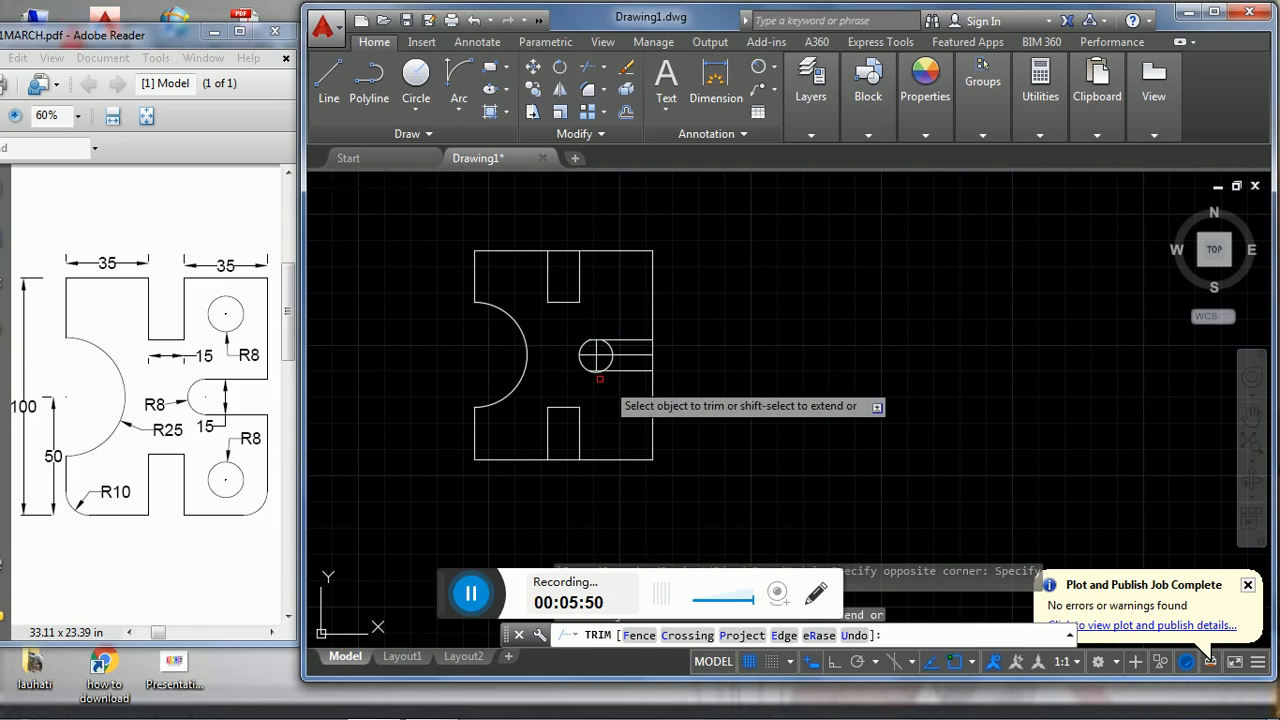
pyautogui.click(597, 374)
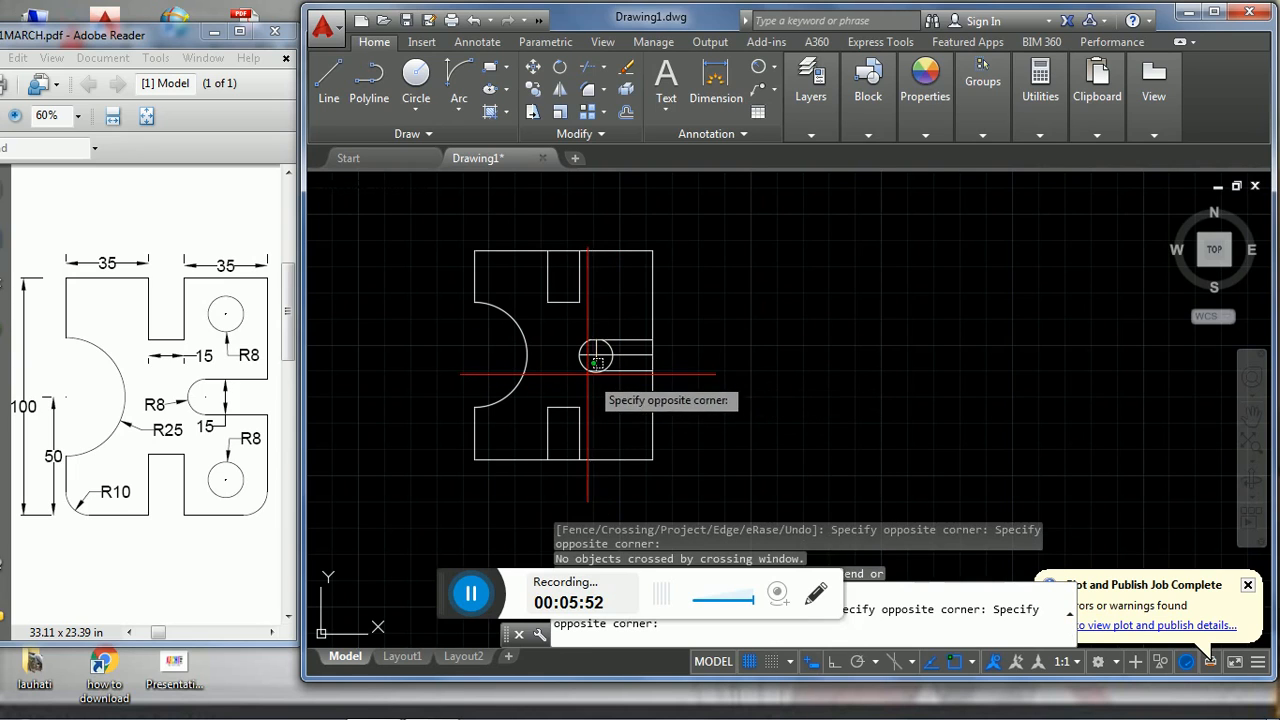
pyautogui.click(590, 385)
# - Trim away the right side of the slot's circle and delete the centre line and vertical line inside the slot
pyautogui.scroll(-4, 597, 368)
pyautogui.scroll(4, 599, 368)
pyautogui.scroll(2, 597, 368)
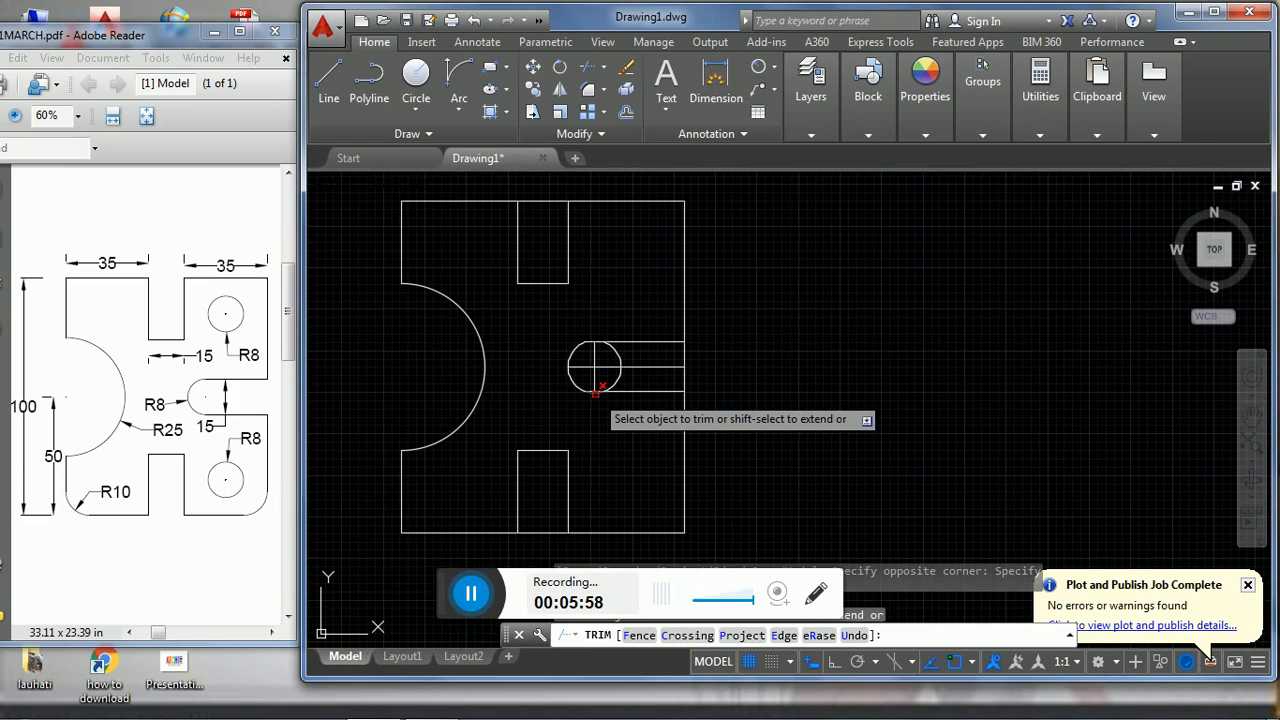
pyautogui.click(595, 396)
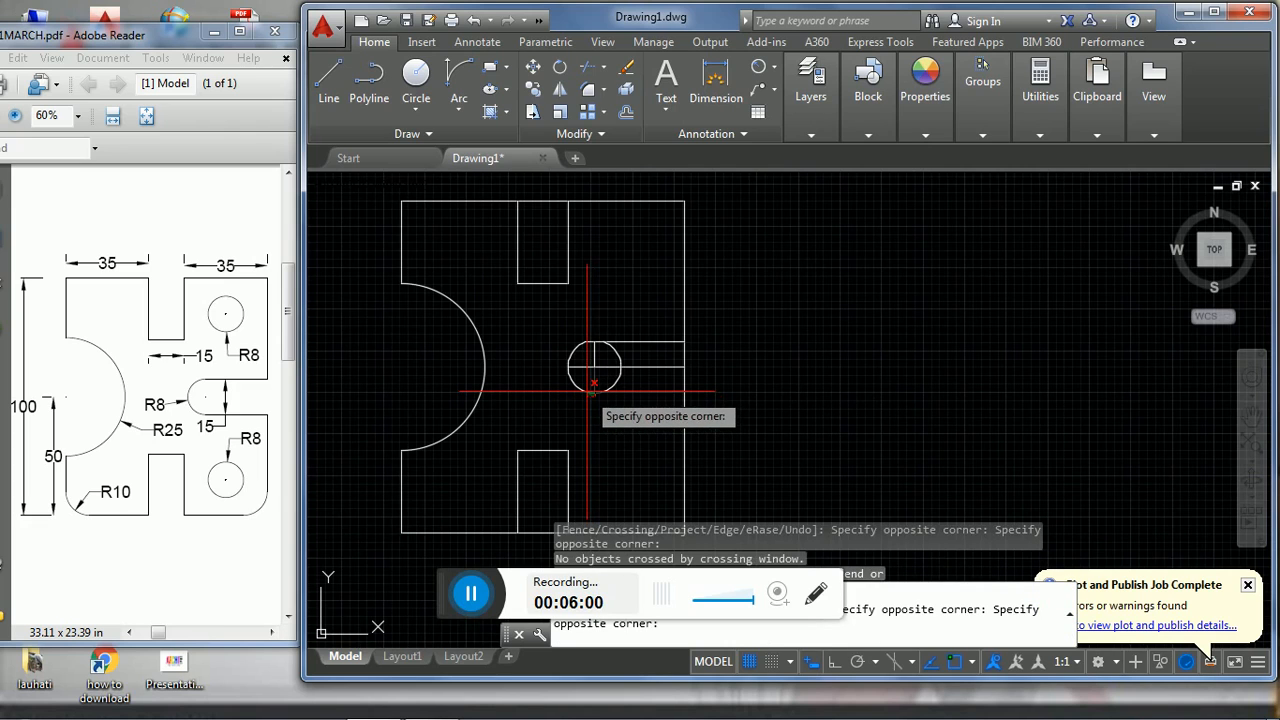
pyautogui.click(594, 384)
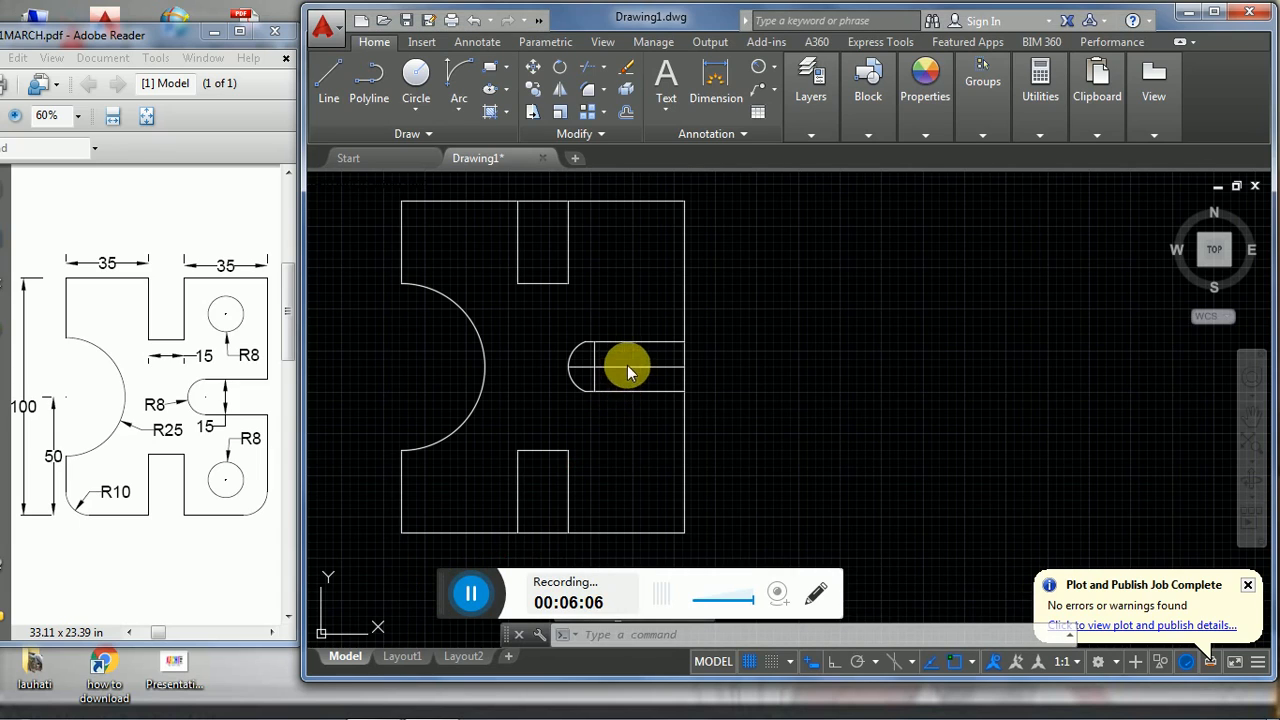
pyautogui.click(626, 367)
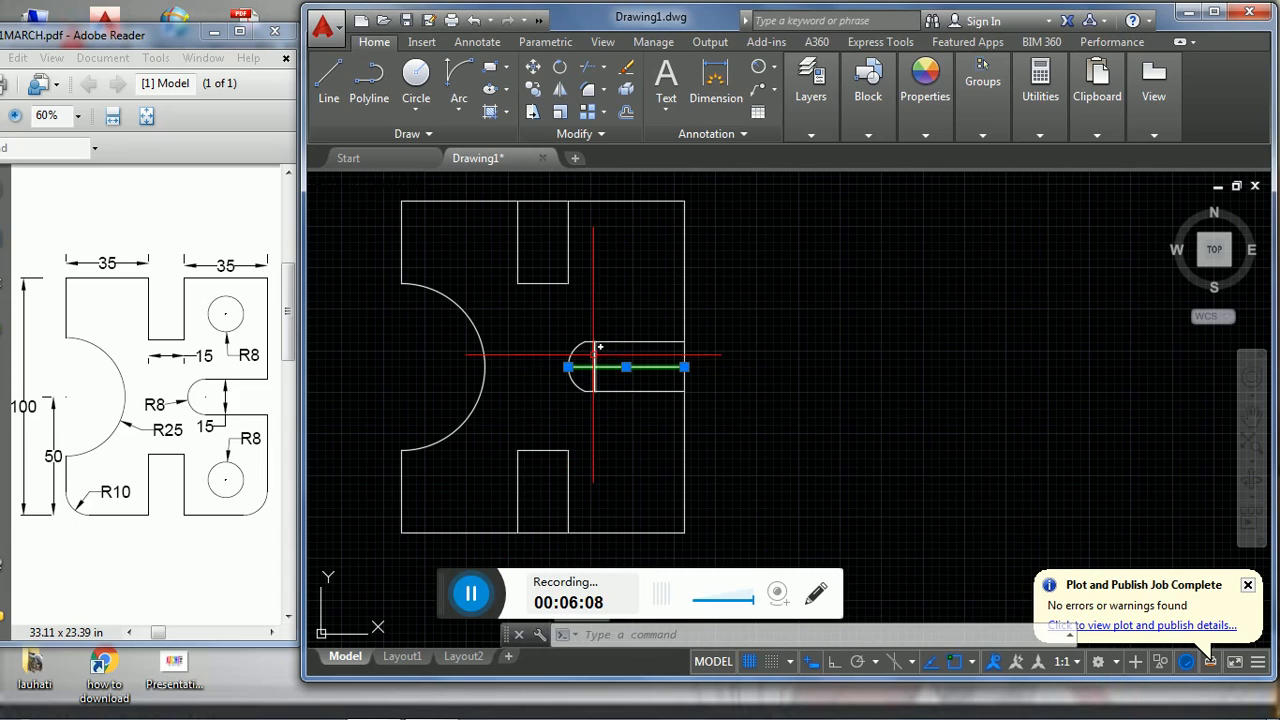
pyautogui.press('Delete')
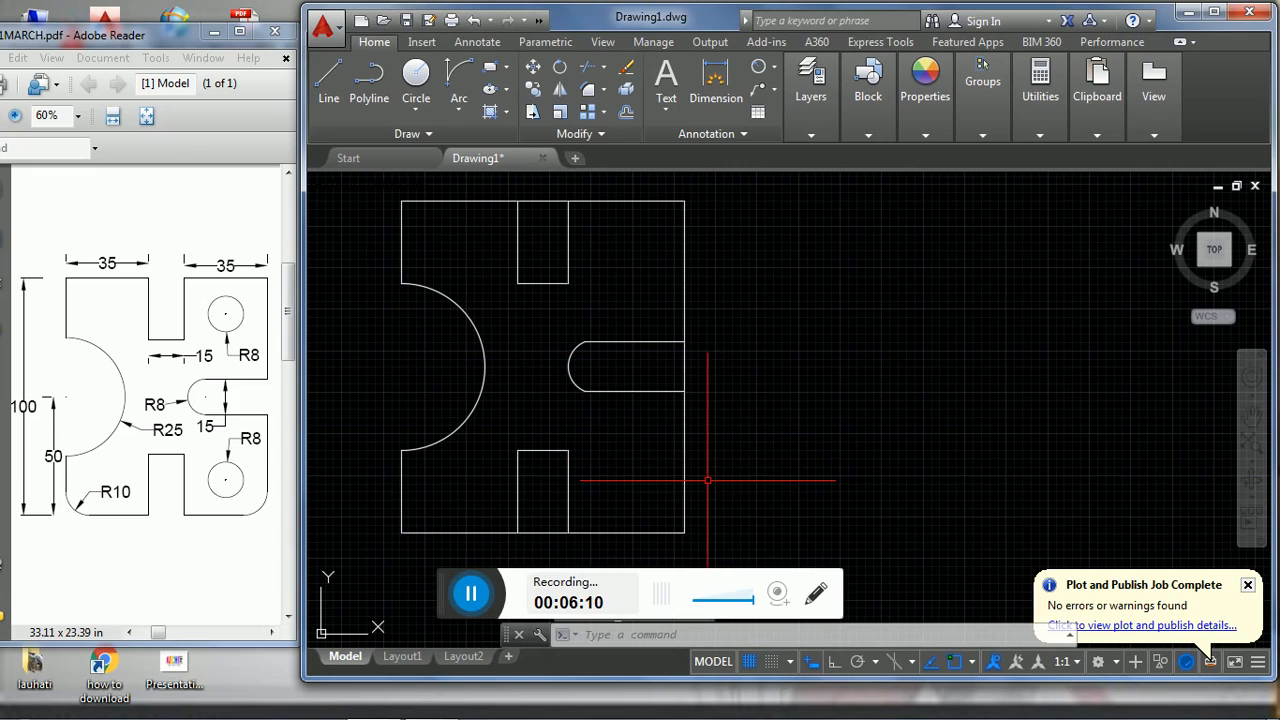
# - Trim the plate's edge segments across the mouths of the right-hand, lower and upper slots
pyautogui.write('TR')
pyautogui.press('Return')
pyautogui.press('Return')
pyautogui.click(686, 370)
pyautogui.click(551, 530)
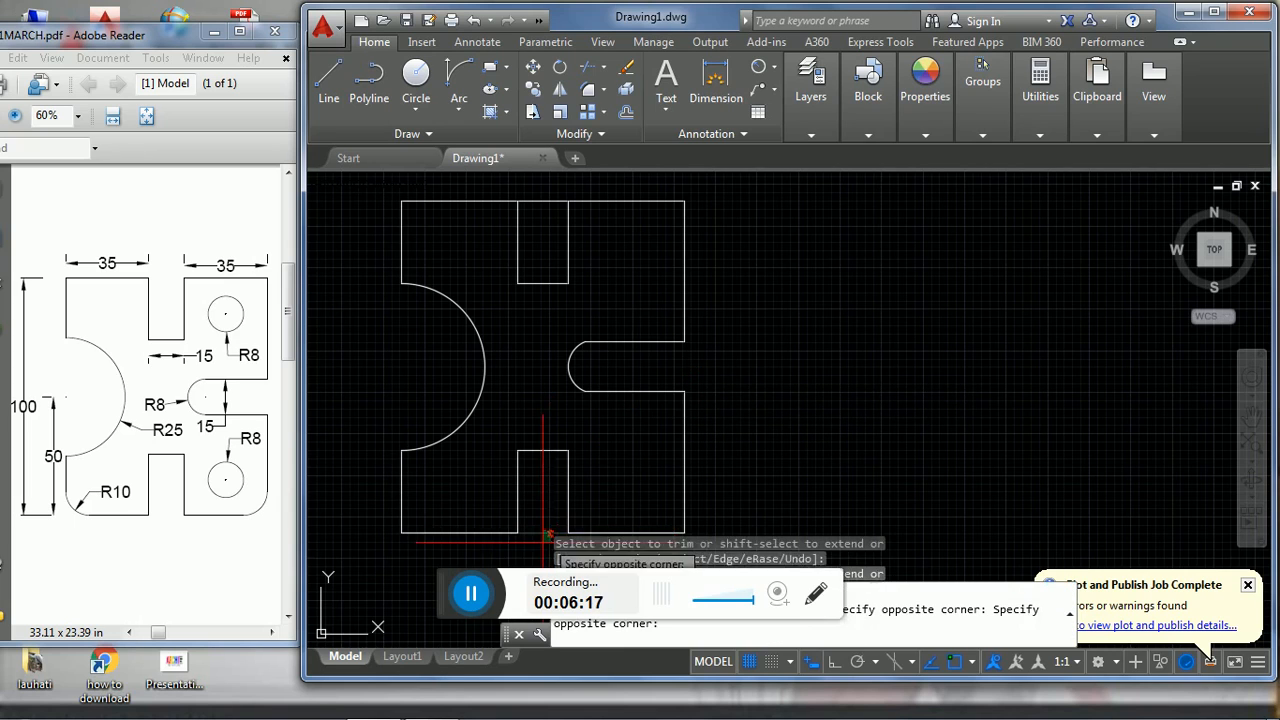
pyautogui.click(547, 201)
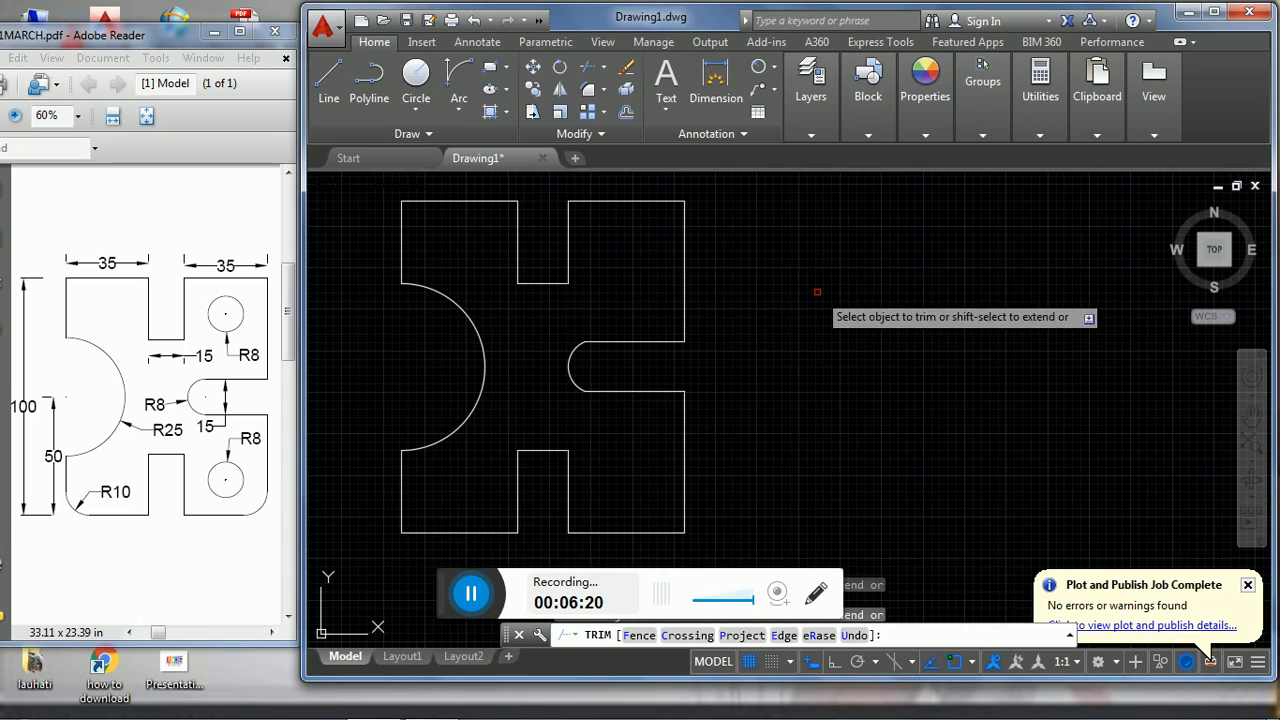
pyautogui.press('Escape')
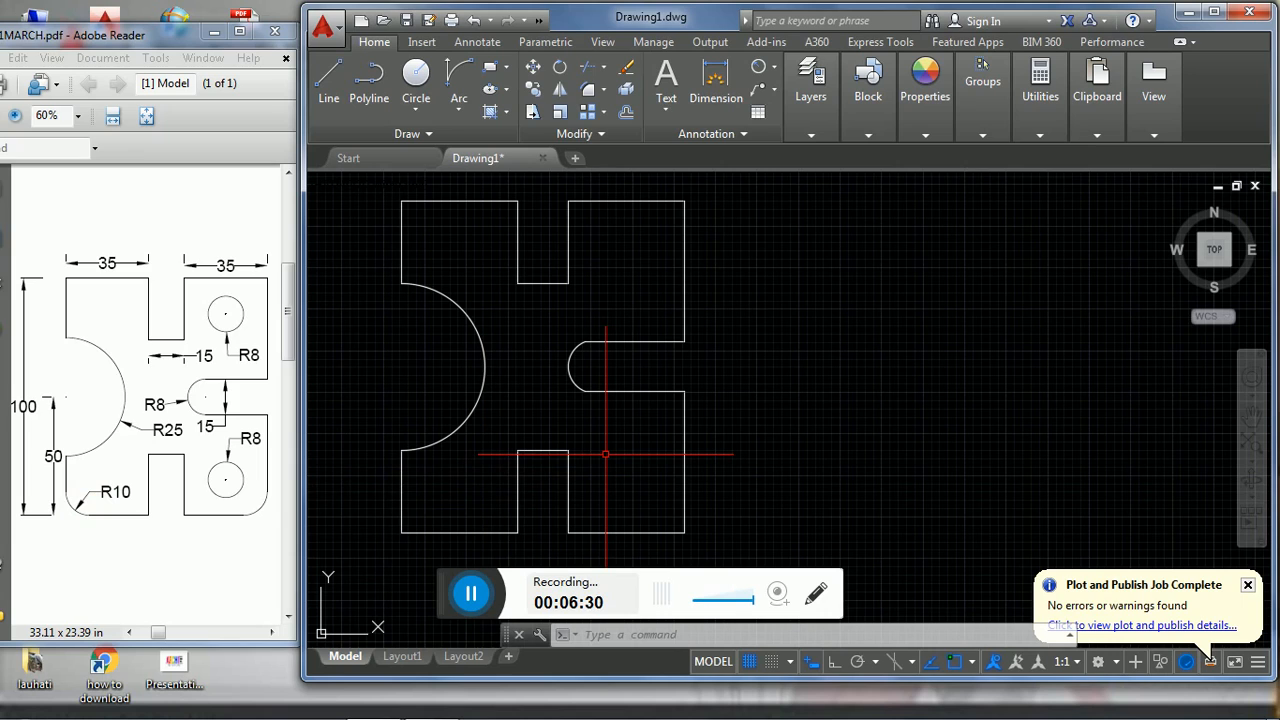
# - Fillet the plate's lower-left and lower-right outer corners with radius 10
pyautogui.write('f')
pyautogui.press('Return')
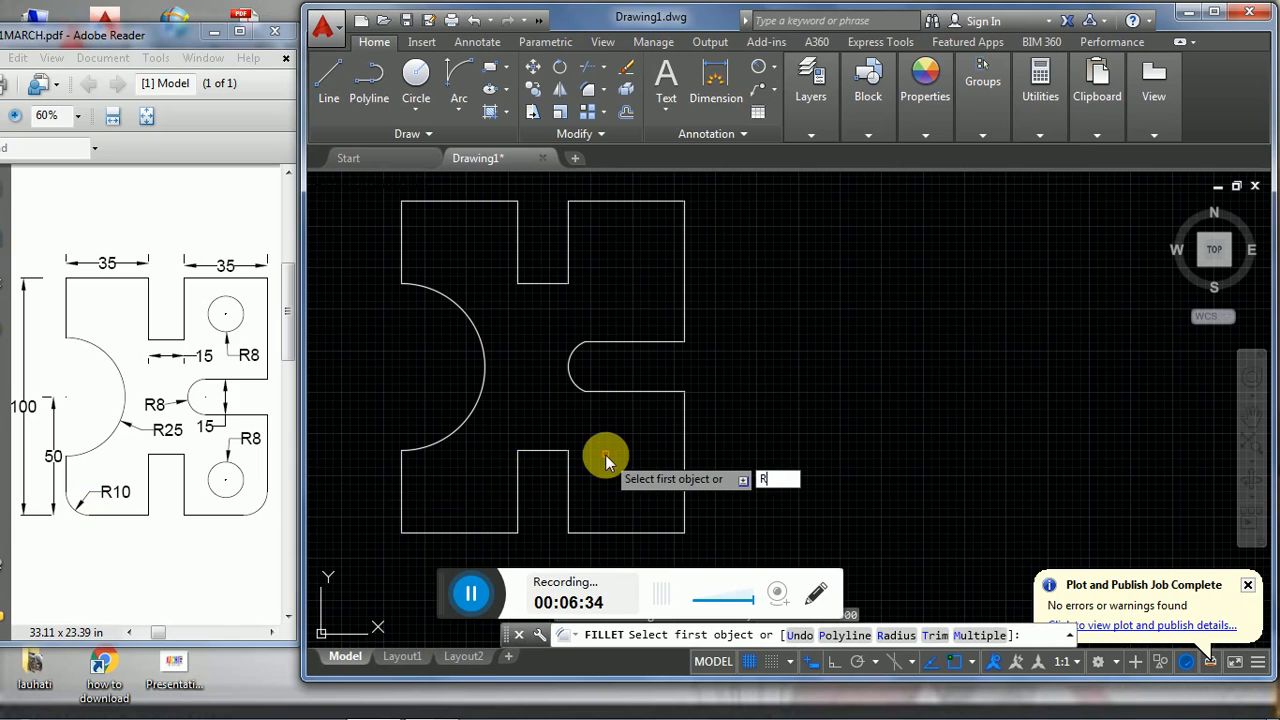
pyautogui.write('R')
pyautogui.press('Return')
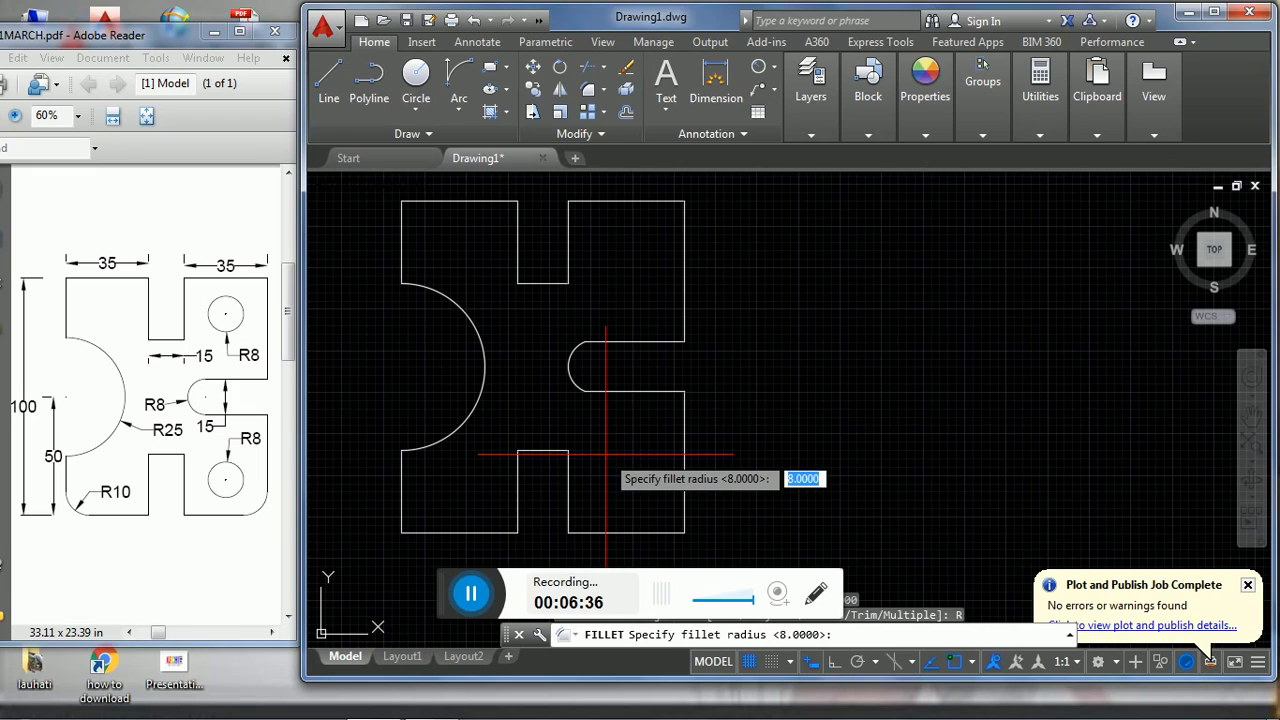
pyautogui.write('10')
pyautogui.press('Return')
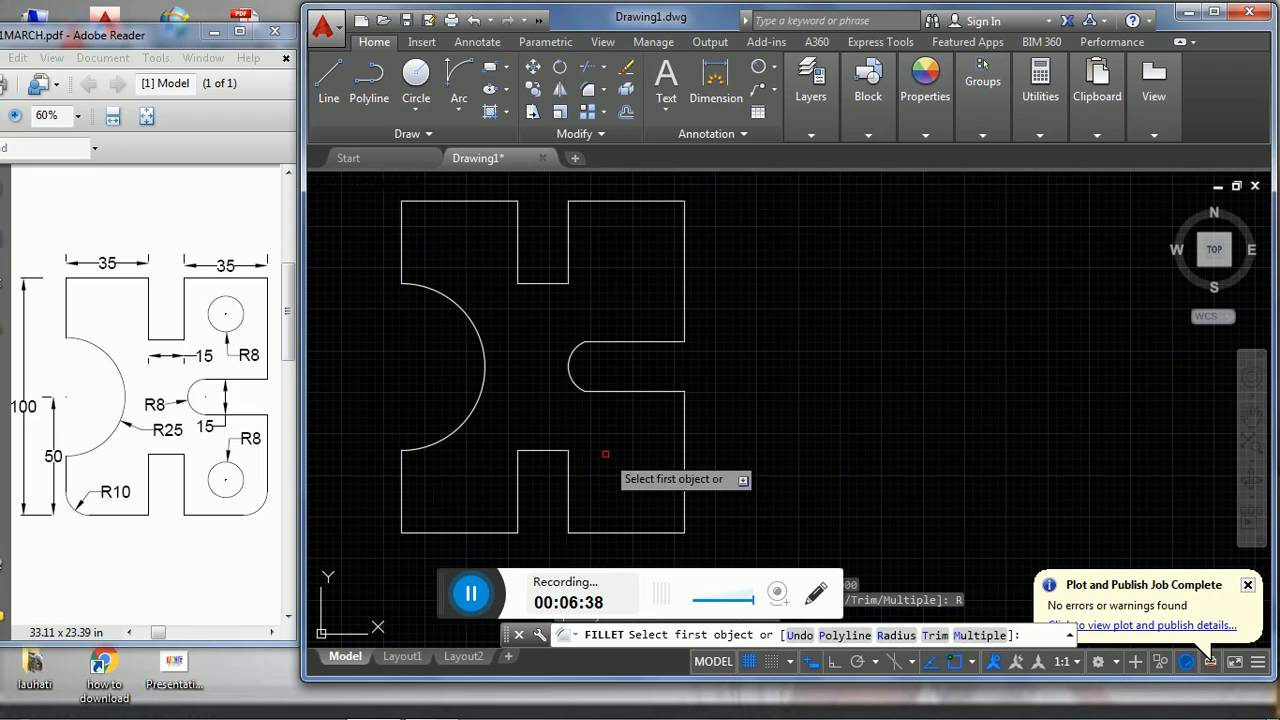
pyautogui.click(400, 500)
pyautogui.click(441, 532)
pyautogui.press('Return')
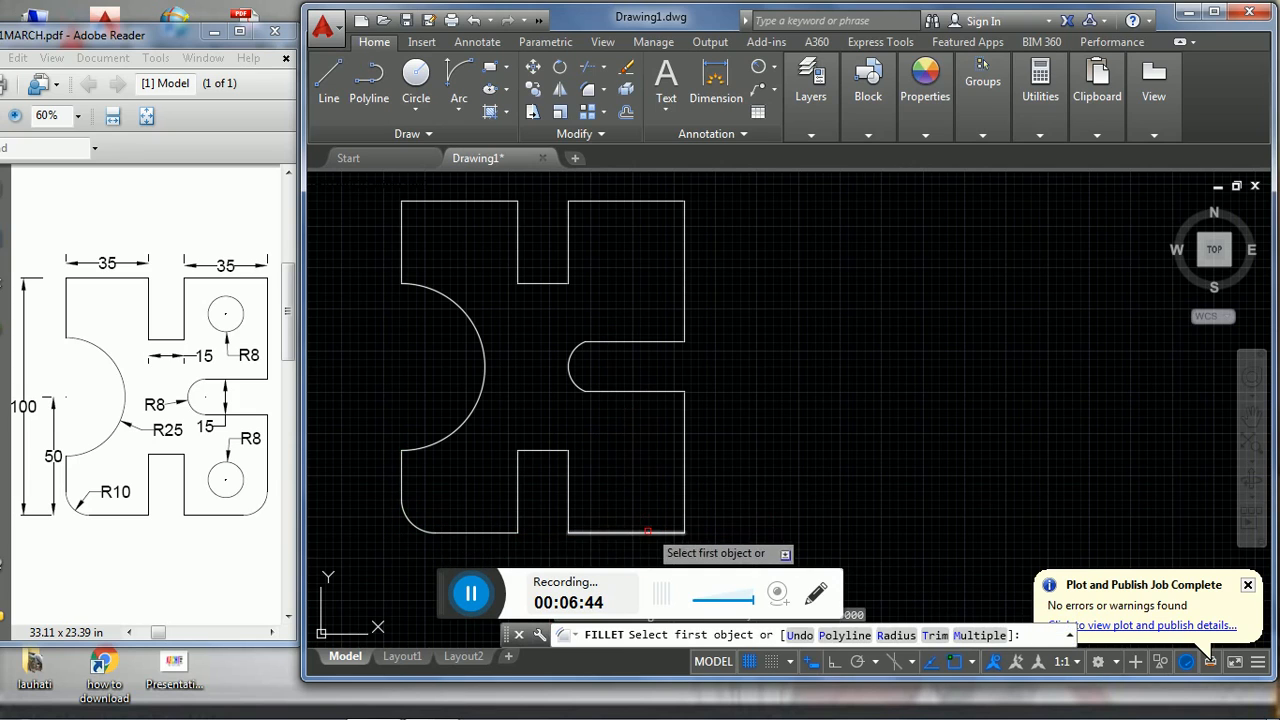
pyautogui.click(646, 533)
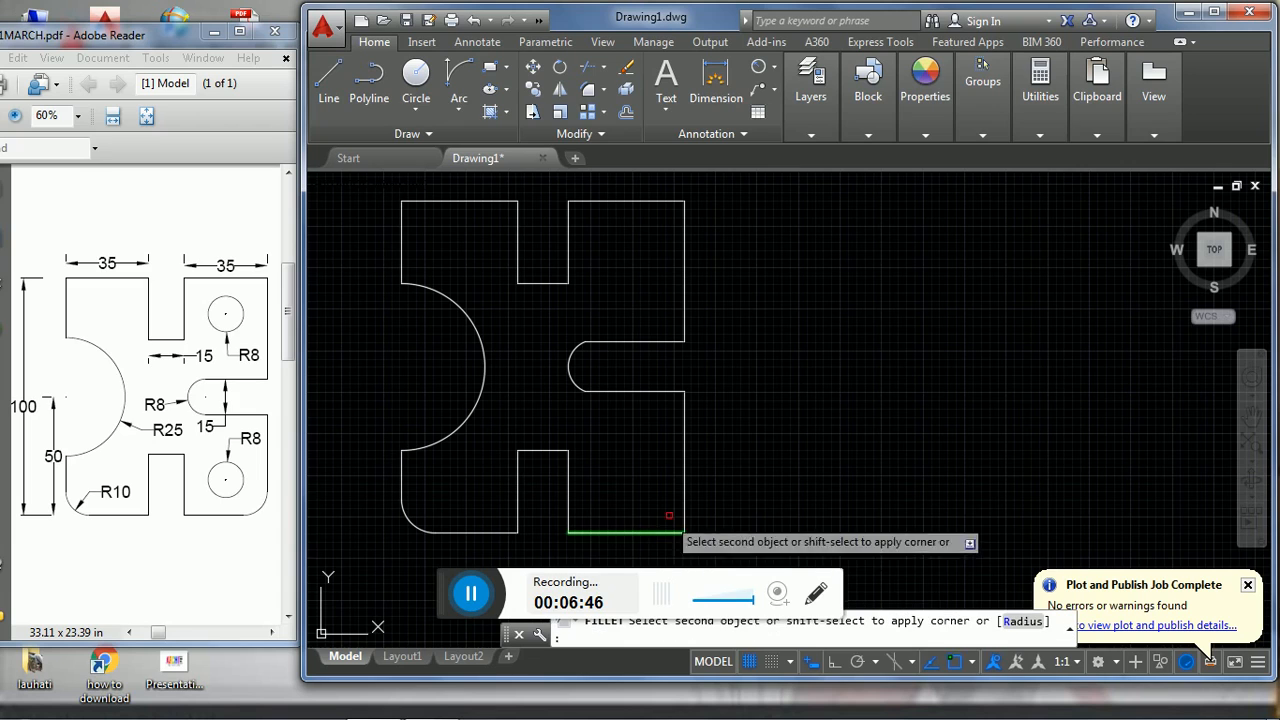
pyautogui.click(684, 505)
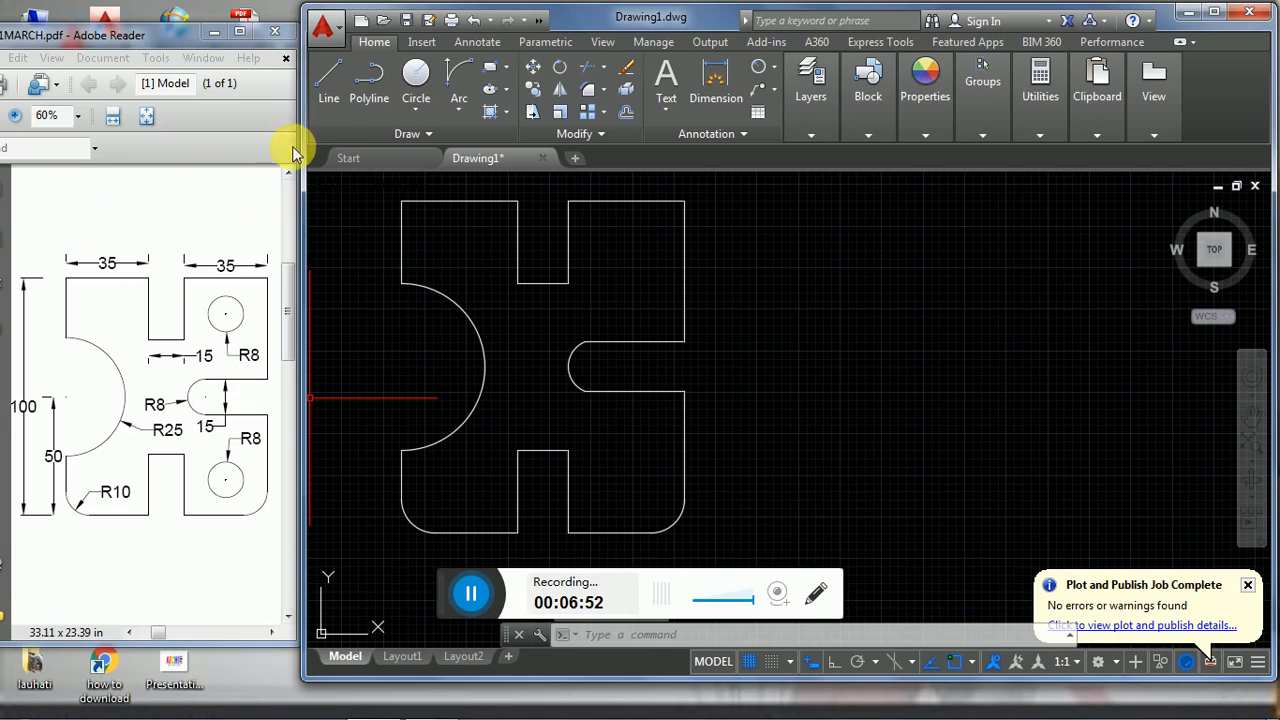
# - Draw a horizontal line from the midpoint of the lower slot's right wall past the plate's right edge, and trim it at that edge
pyautogui.click(326, 84)
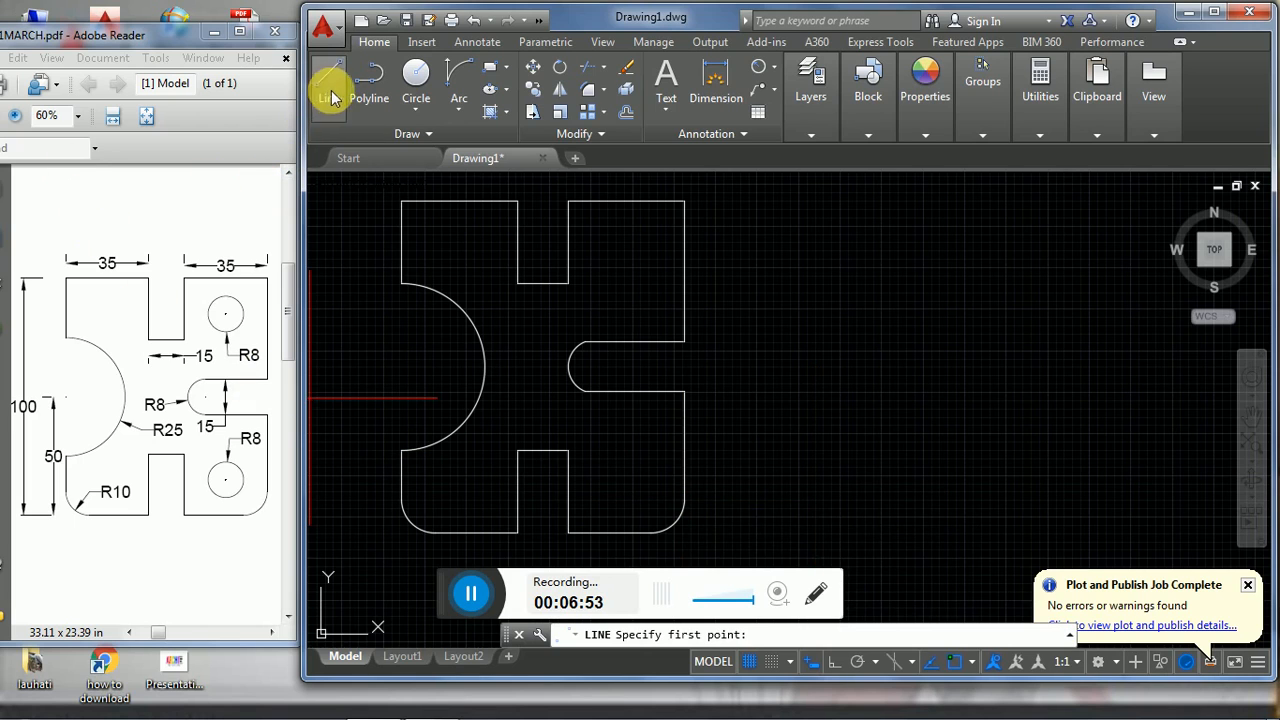
pyautogui.click(568, 490)
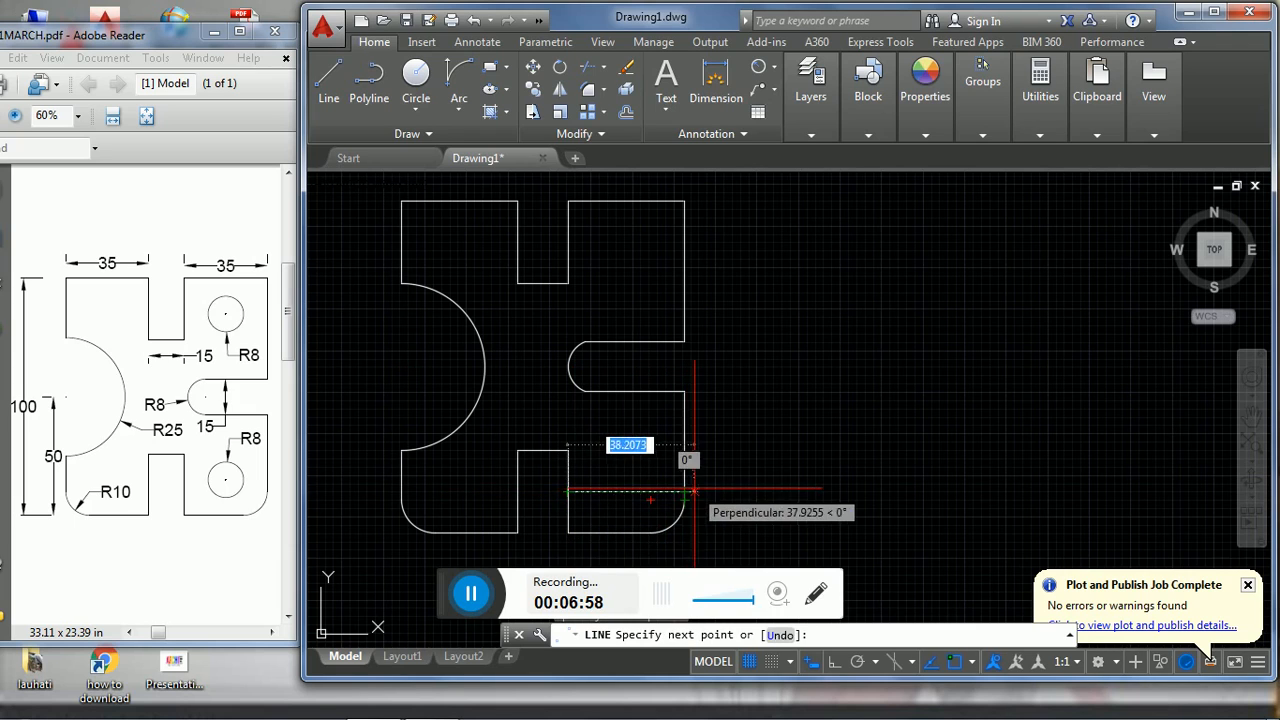
pyautogui.click(748, 490)
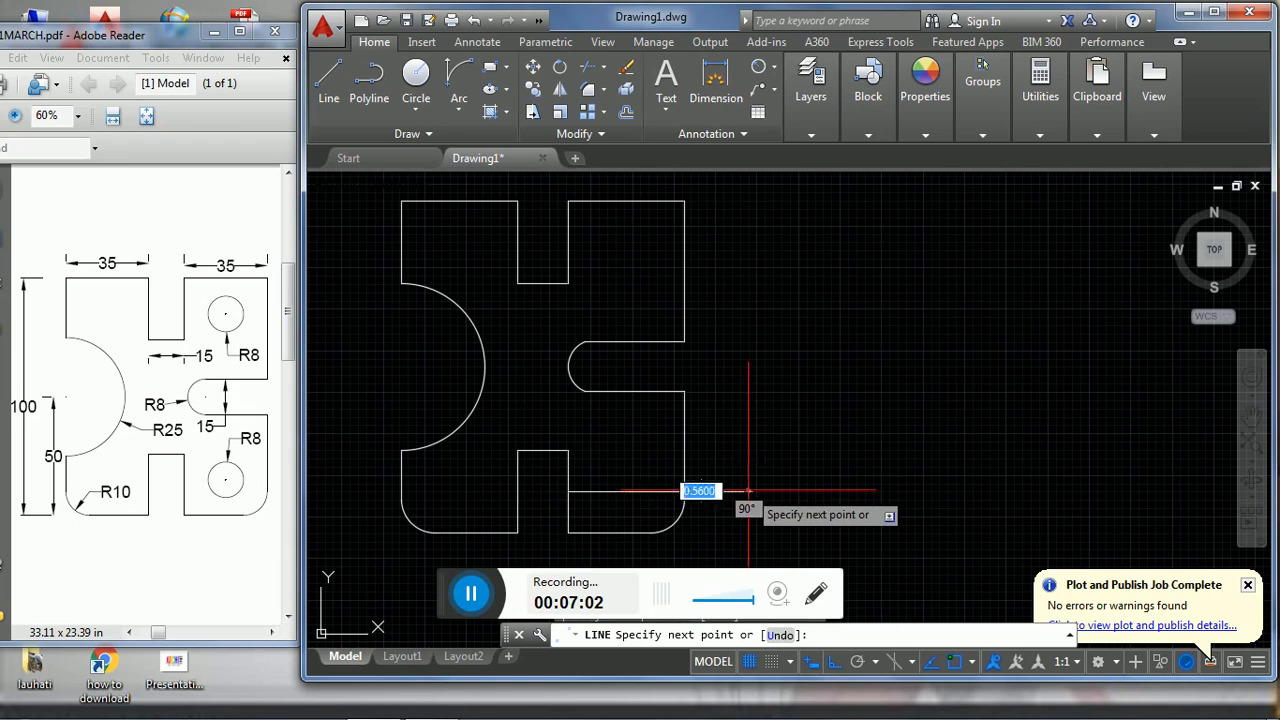
pyautogui.press('Return')
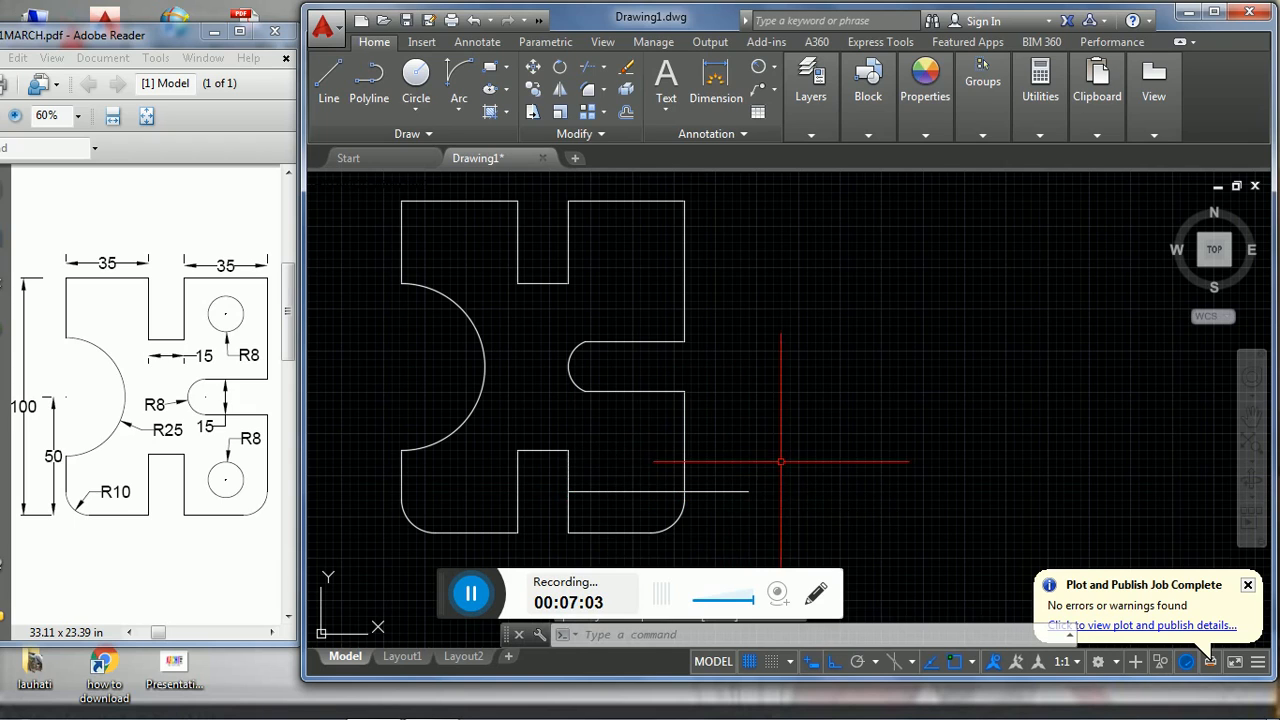
pyautogui.press('Return')
pyautogui.press('Return')
pyautogui.click(775, 520)
pyautogui.click(712, 469)
pyautogui.press('Escape')
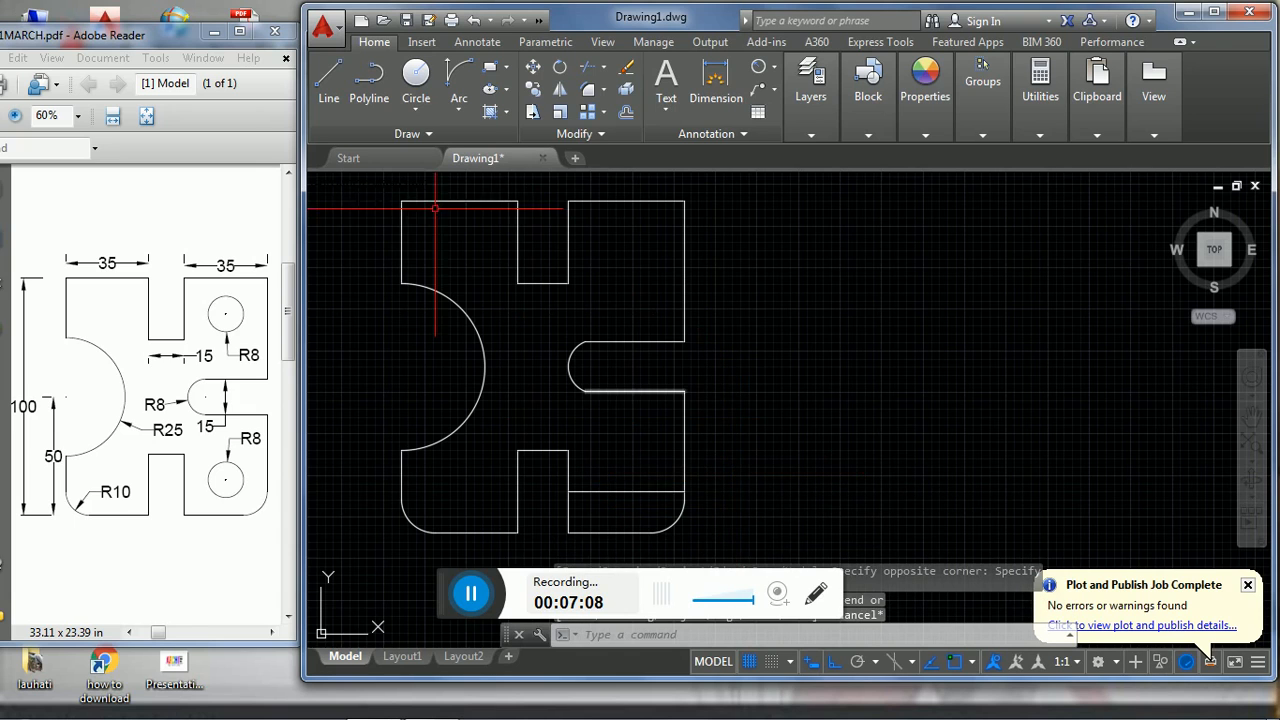
# - Draw a circle of radius 8 centred on the midpoint of the lower-right horizontal line, and delete that line
pyautogui.click(417, 107)
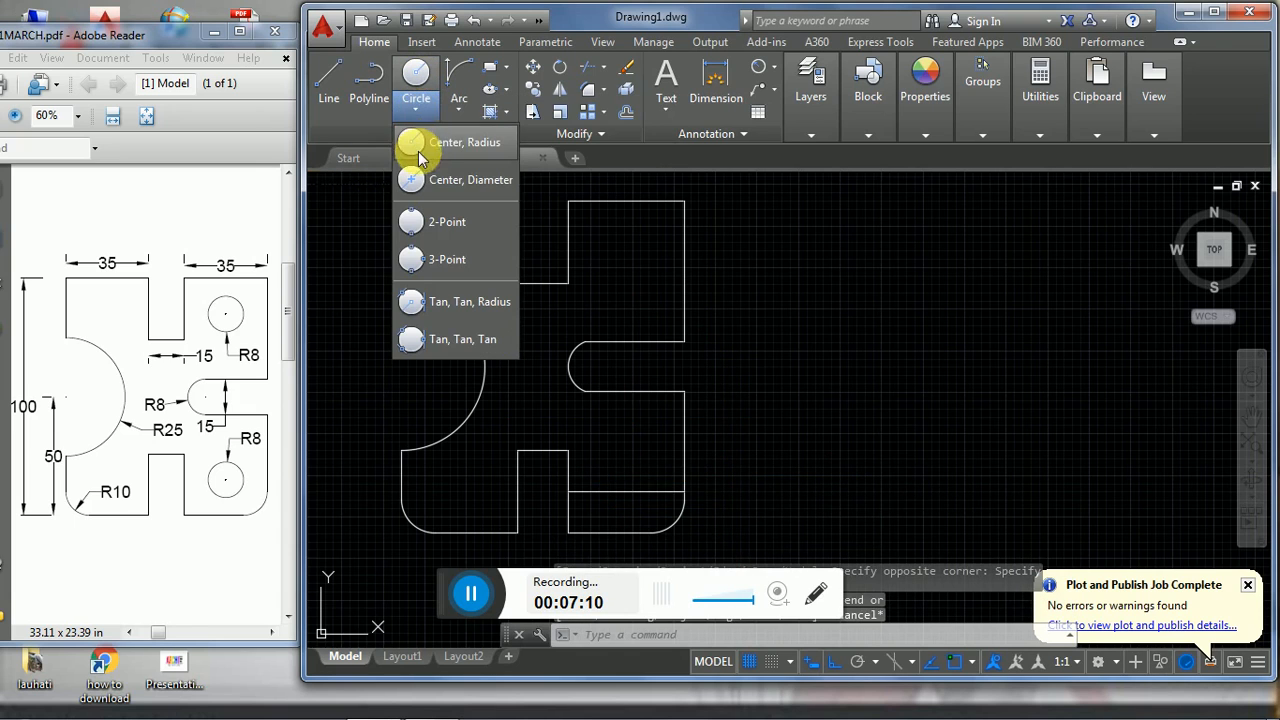
pyautogui.click(450, 148)
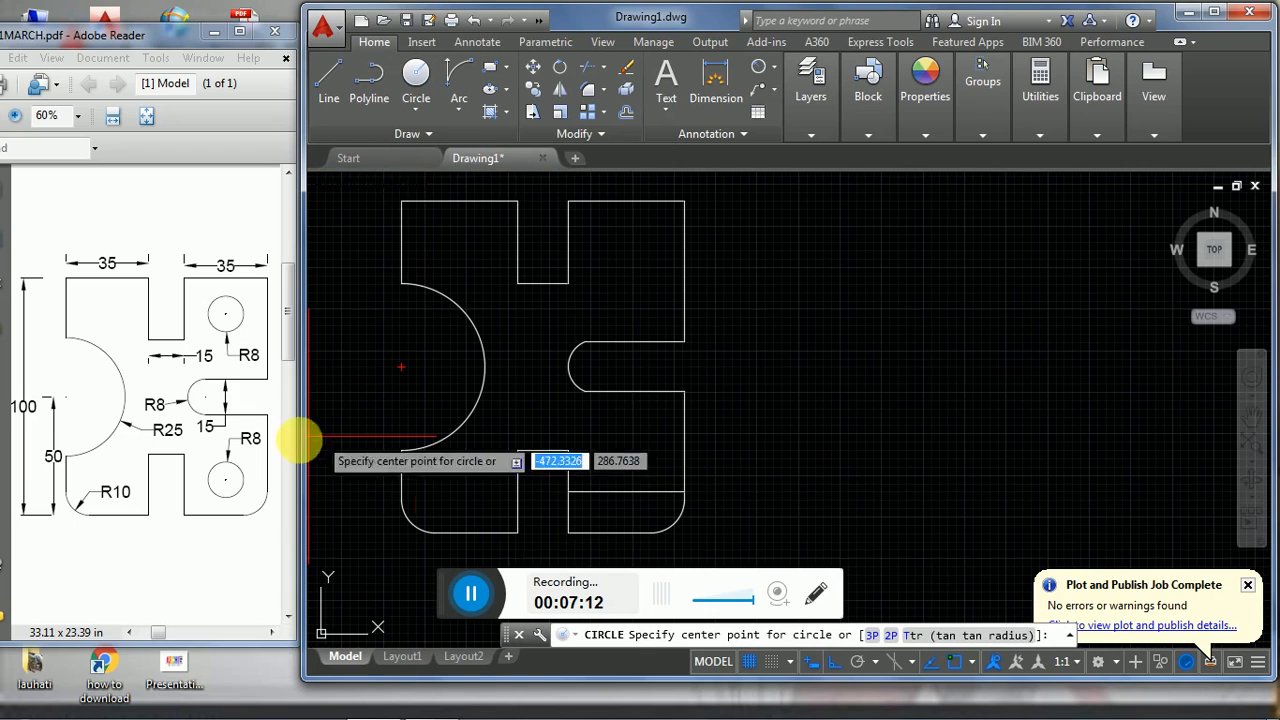
pyautogui.click(625, 494)
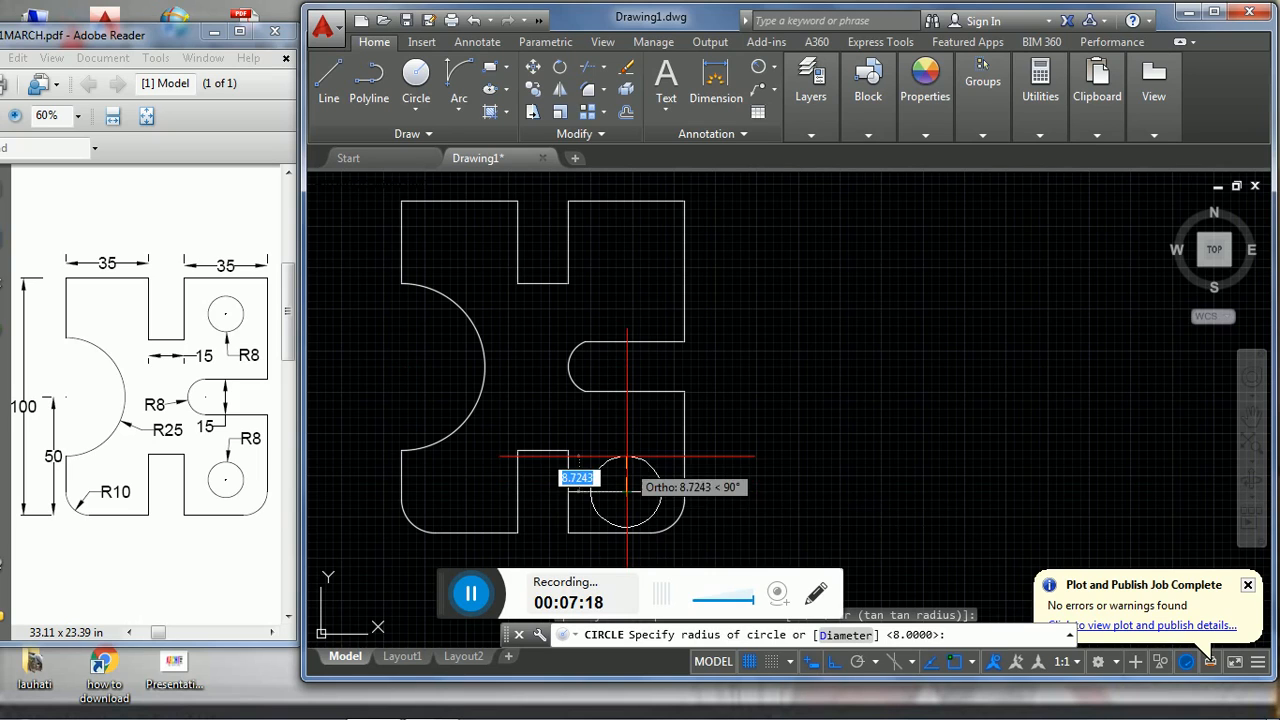
pyautogui.write('8')
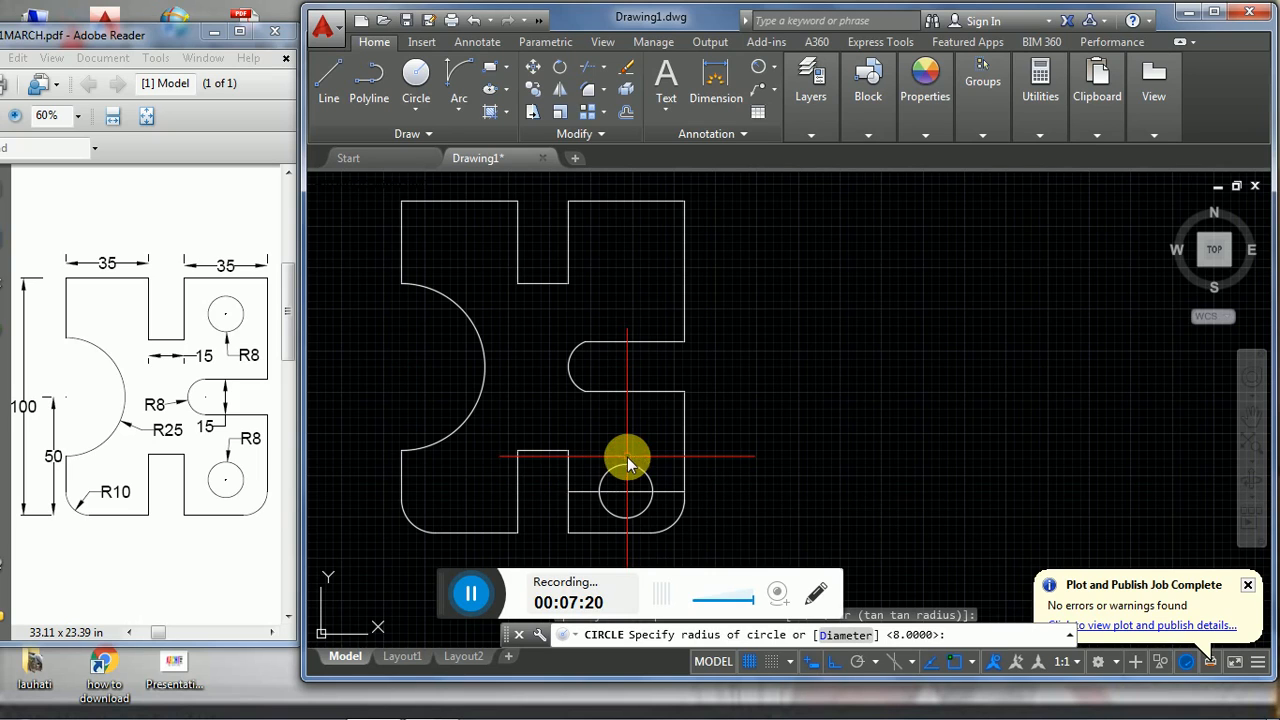
pyautogui.press('Return')
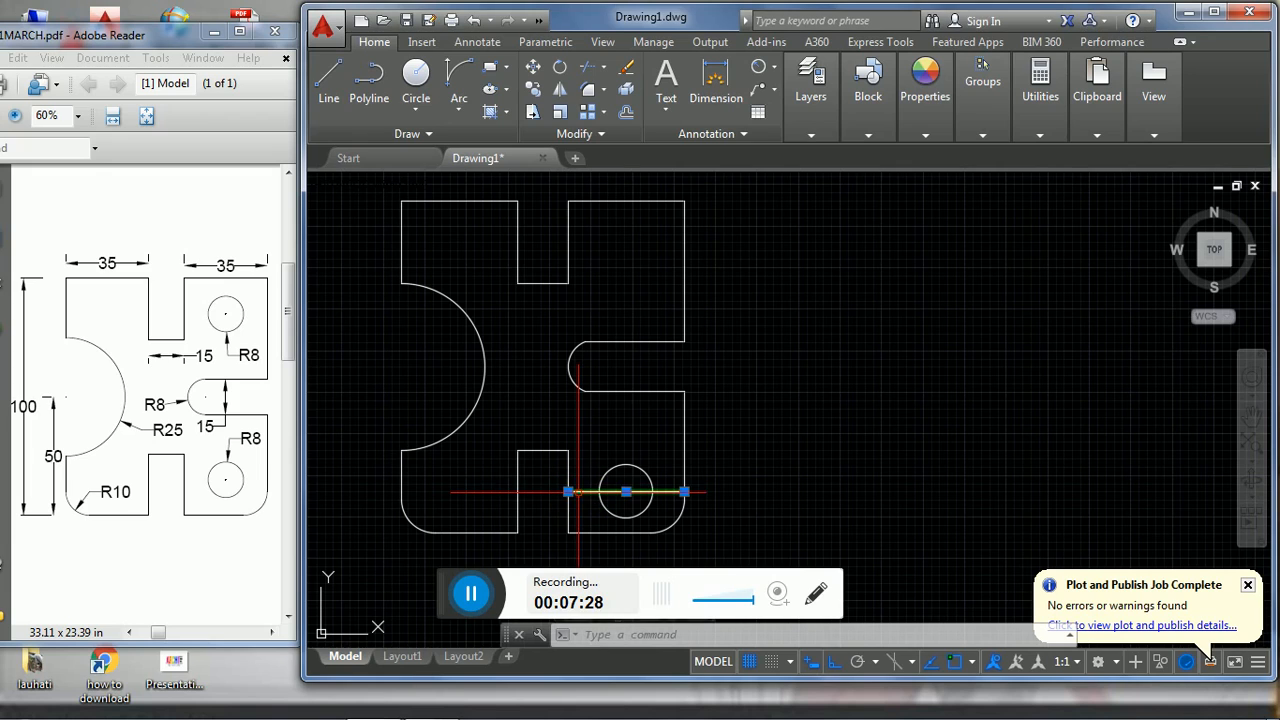
pyautogui.press('Delete')
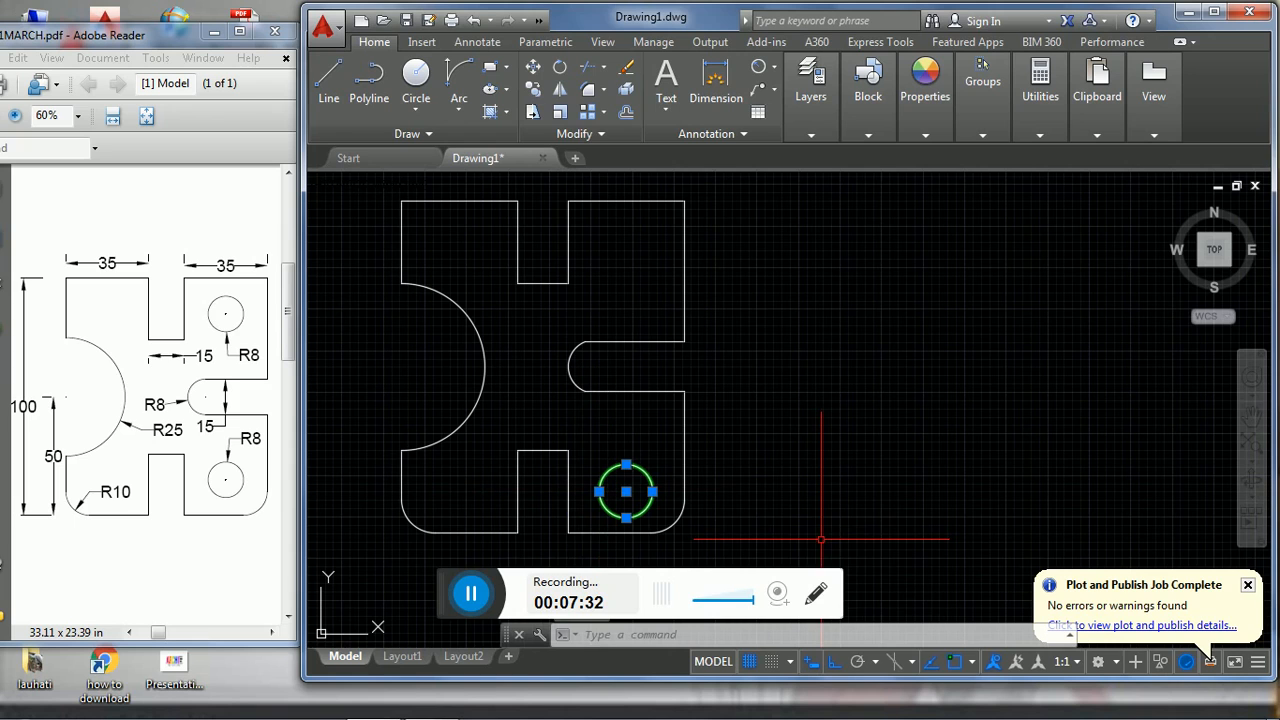
# - Mirror the lower-right circle about the plate's horizontal centre line, keeping the source circle
pyautogui.write('i')
pyautogui.press('Return')
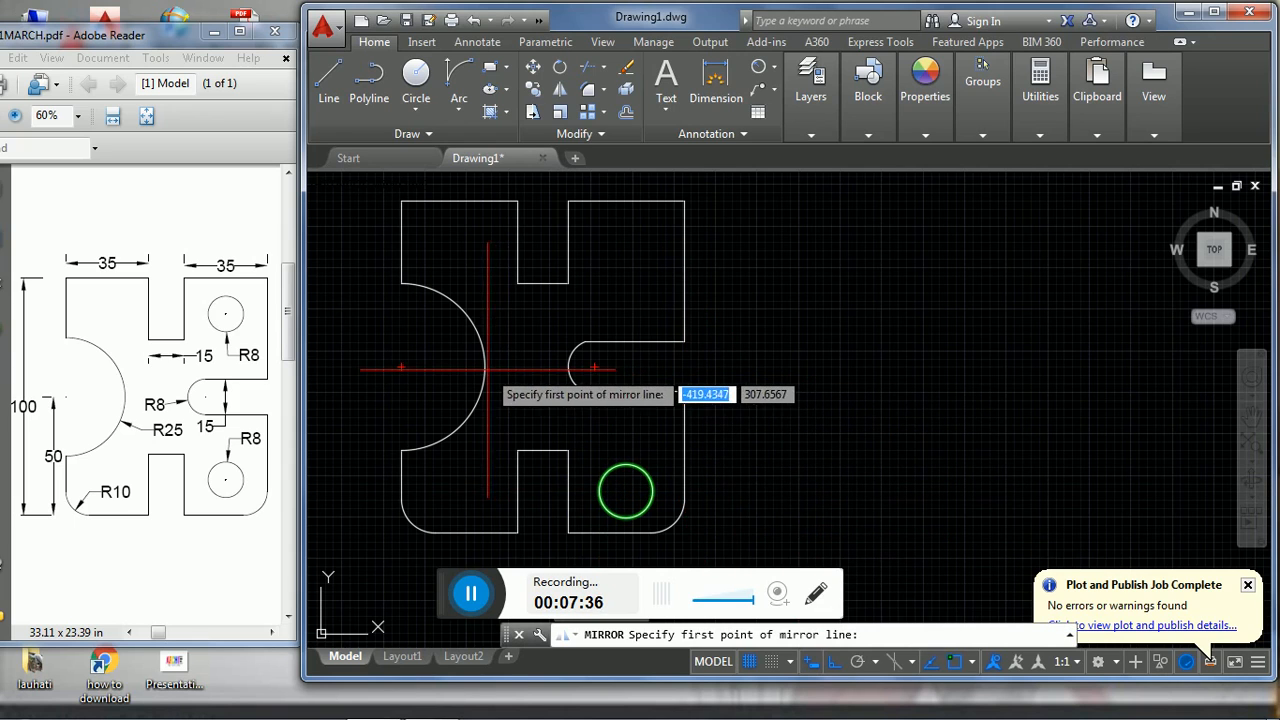
pyautogui.click(401, 367)
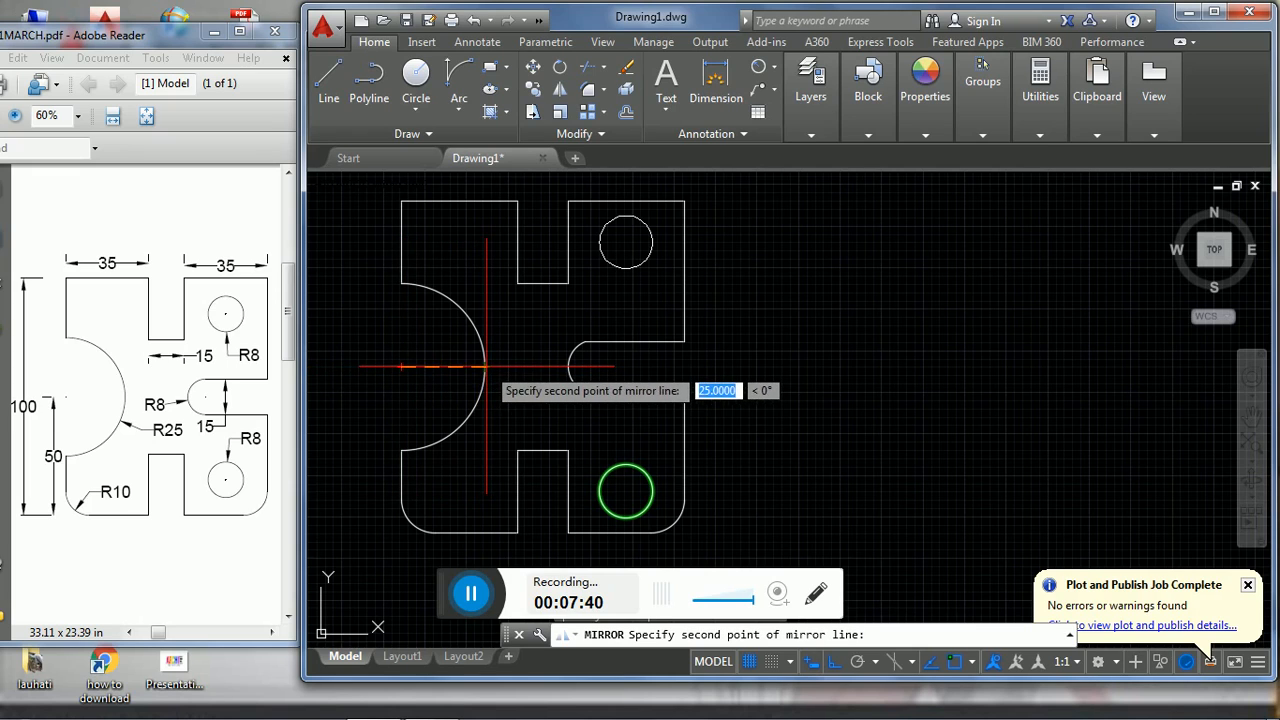
pyautogui.click(487, 367)
pyautogui.click(528, 436)
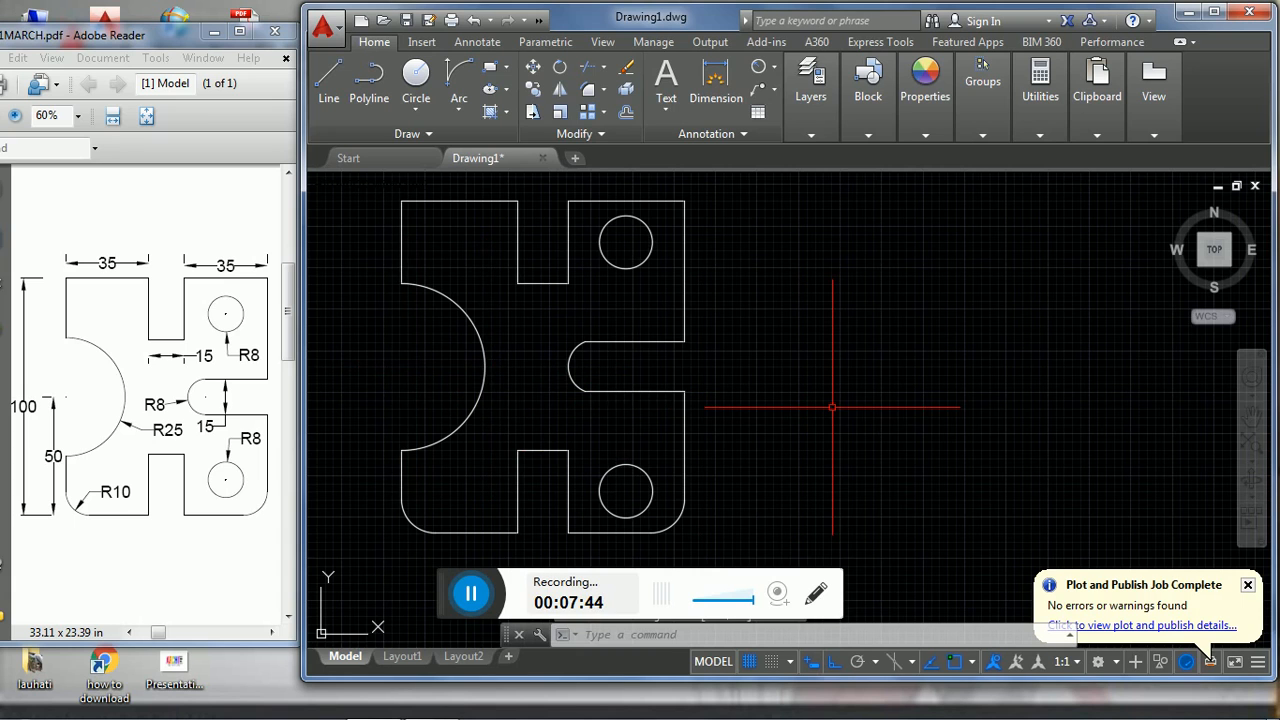
# - Add a horizontal linear dimension above the plate's top edge to the left of the upper slot
pyautogui.moveTo(771, 423); pyautogui.dragTo(894, 428, button='middle')
pyautogui.scroll(2, 894, 428)
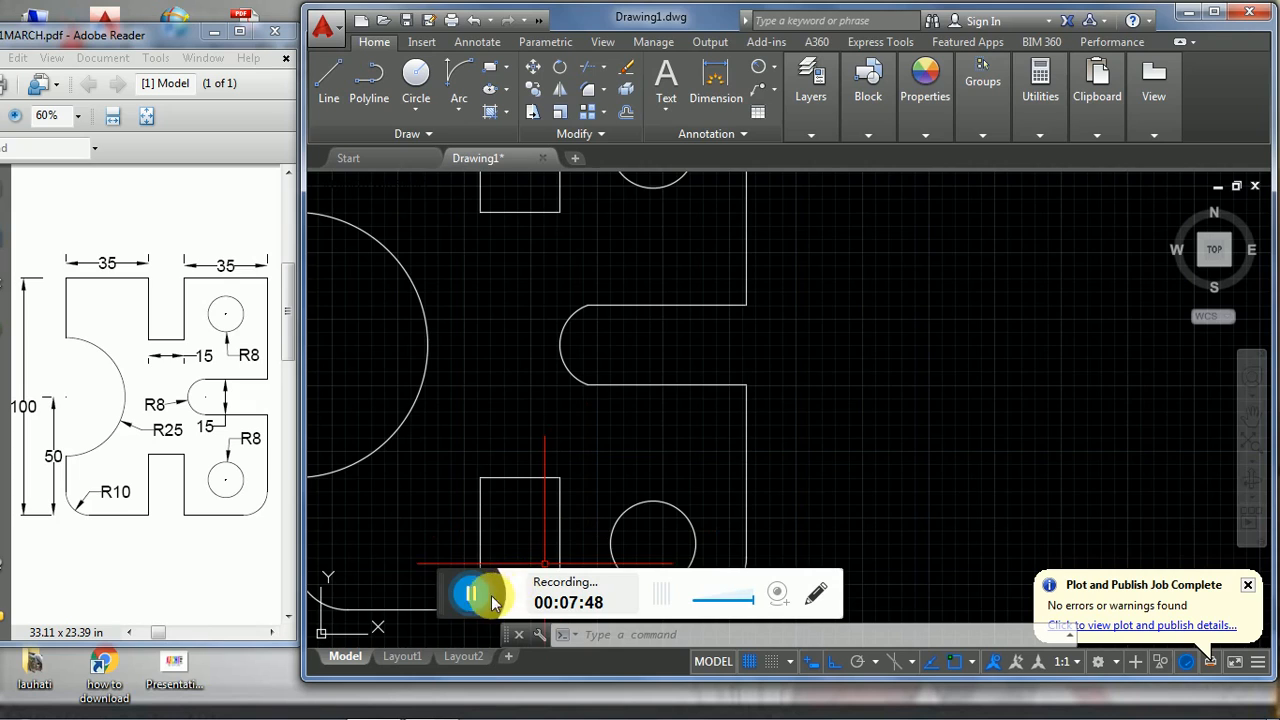
pyautogui.middleClick(431, 587)
pyautogui.middleClick(431, 587)
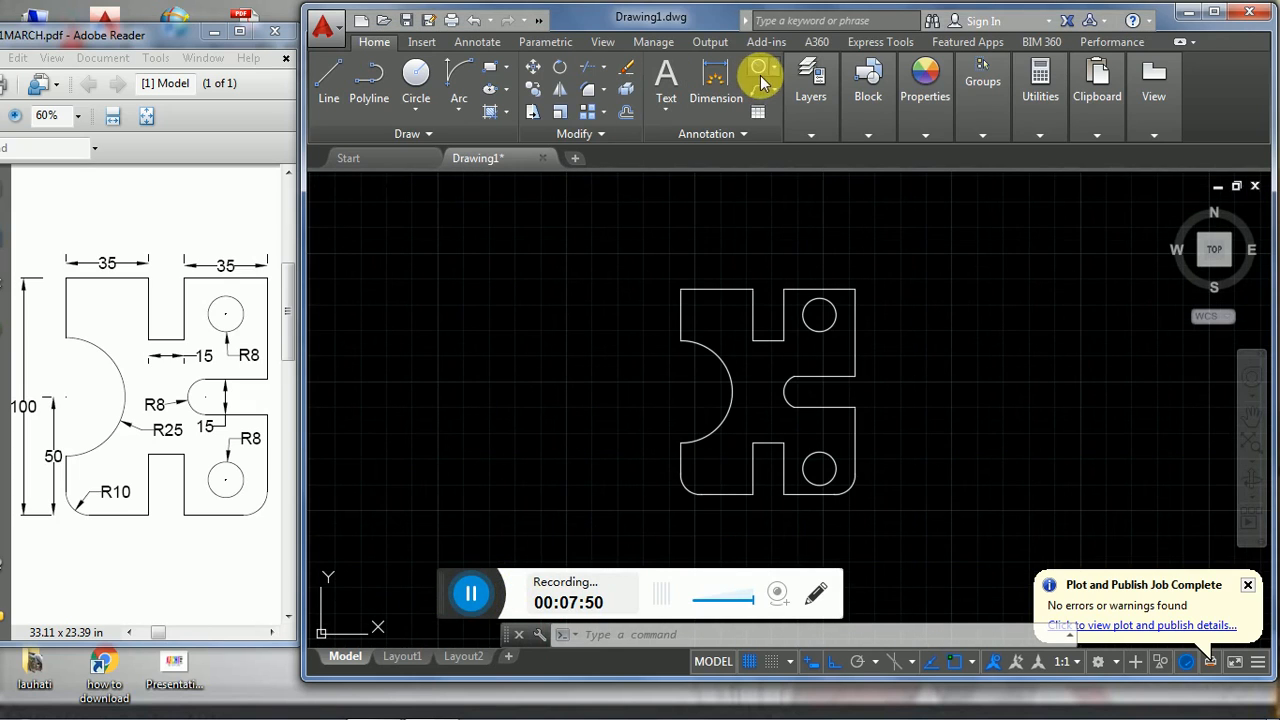
pyautogui.click(775, 68)
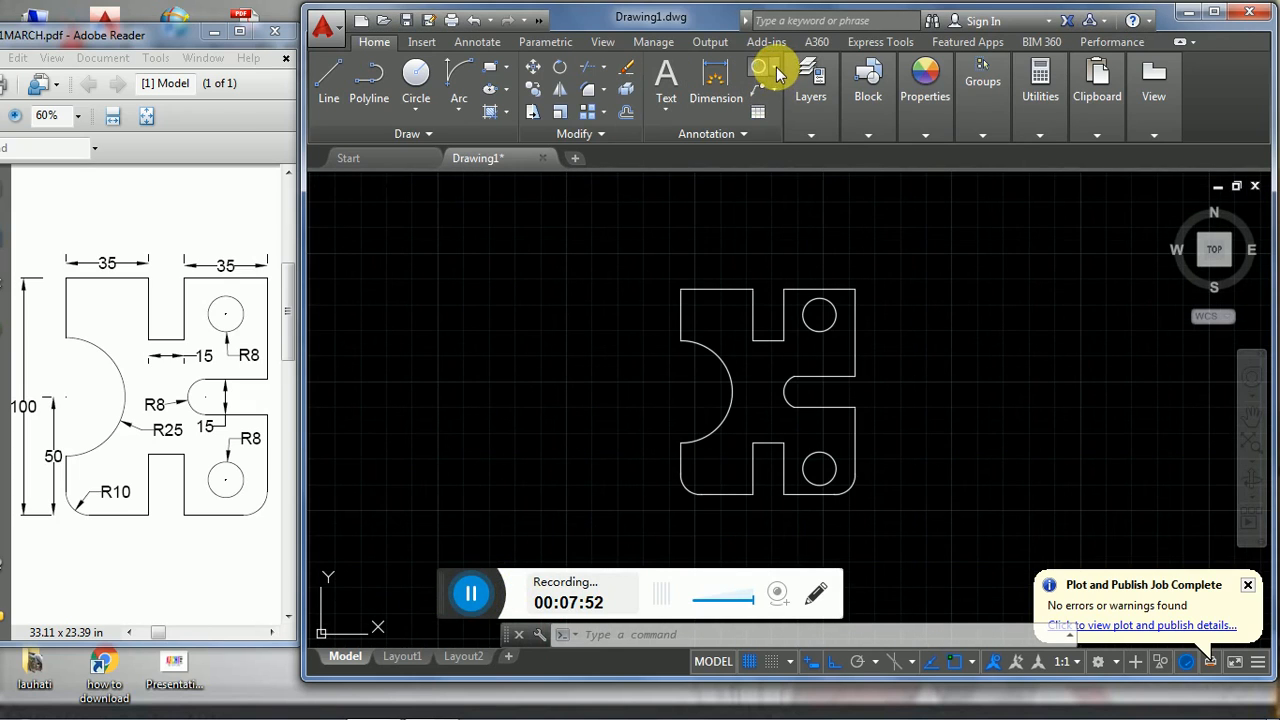
pyautogui.click(781, 98)
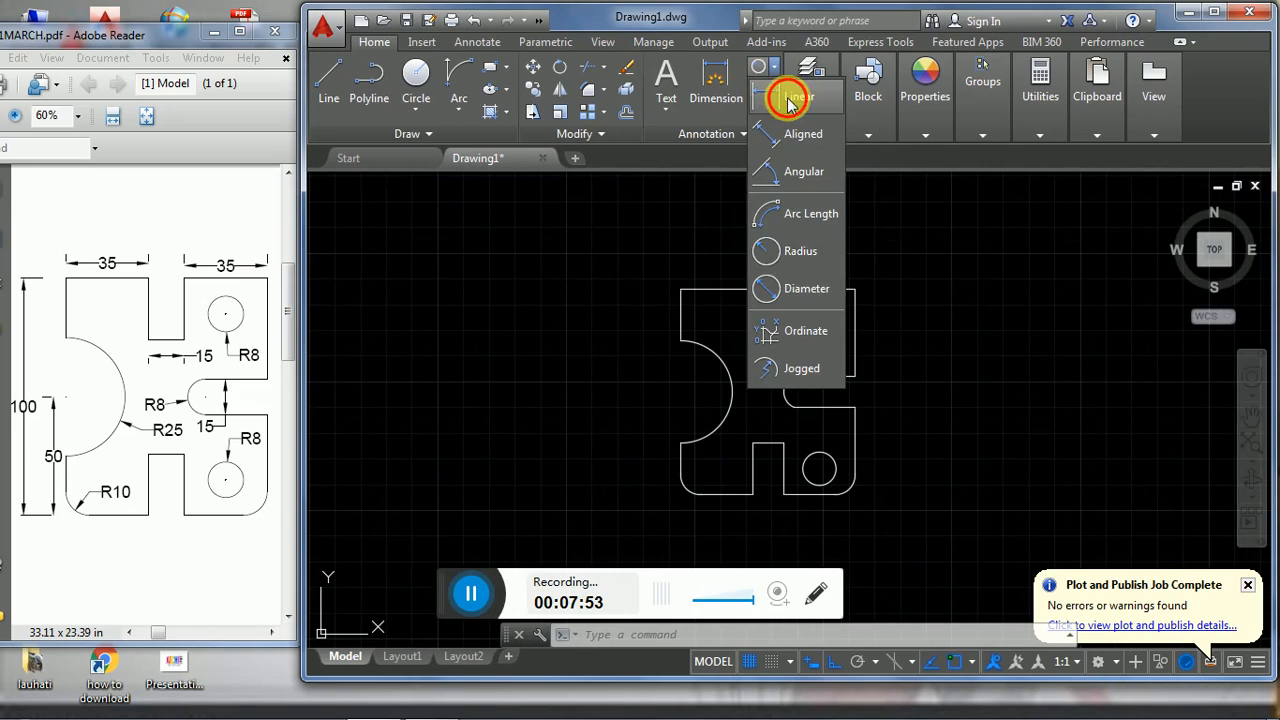
pyautogui.click(681, 290)
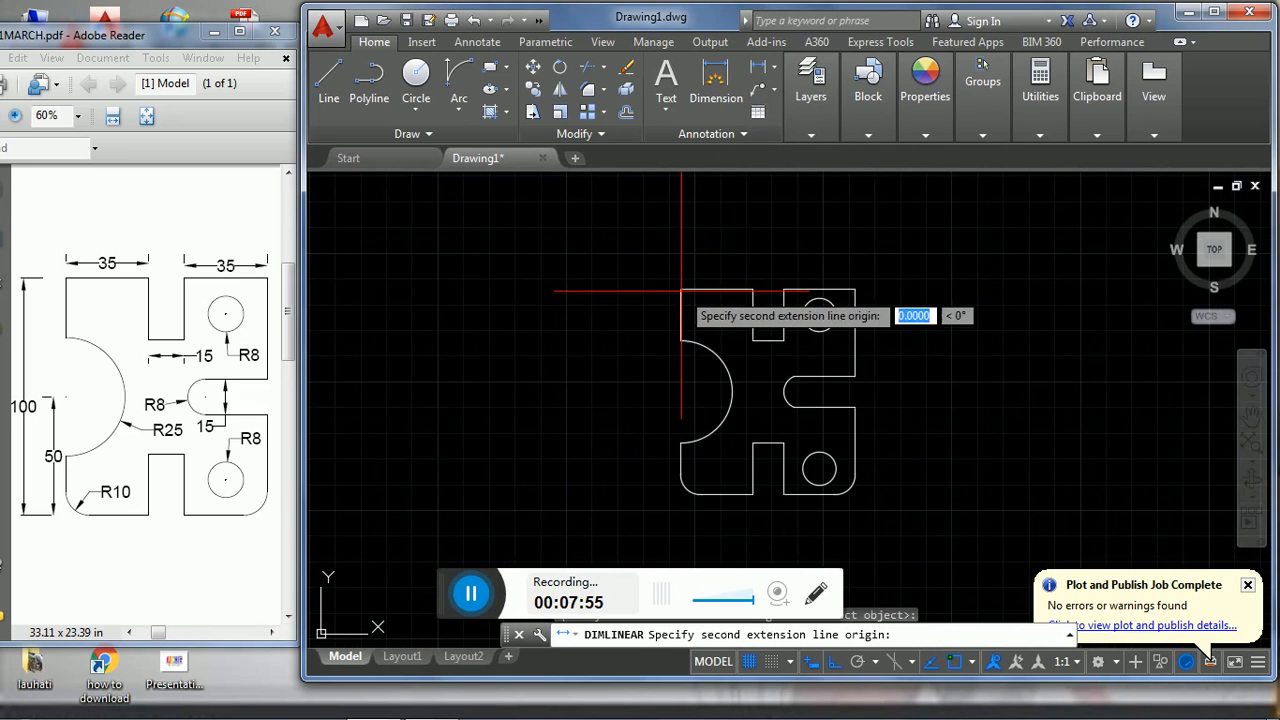
pyautogui.click(755, 290)
pyautogui.click(754, 268)
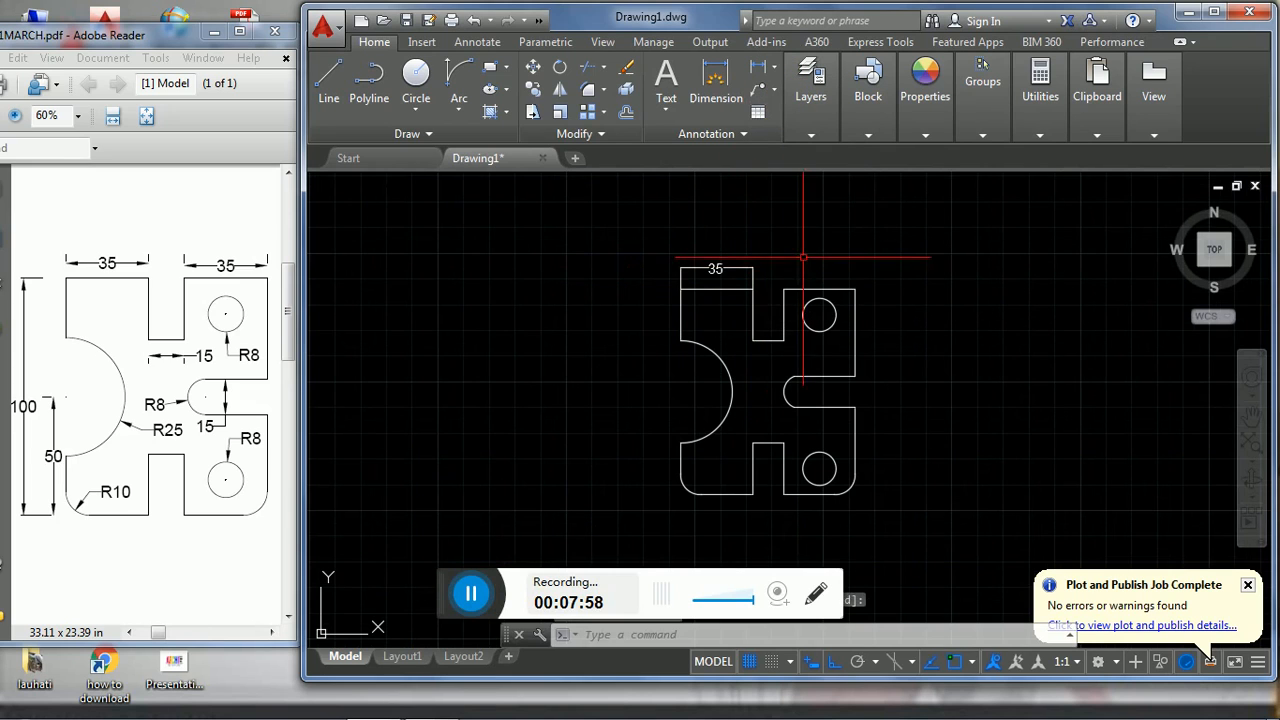
# - Dimension the plate's top edge to the right of the upper slot, in line with the first dimension
pyautogui.press('Return')
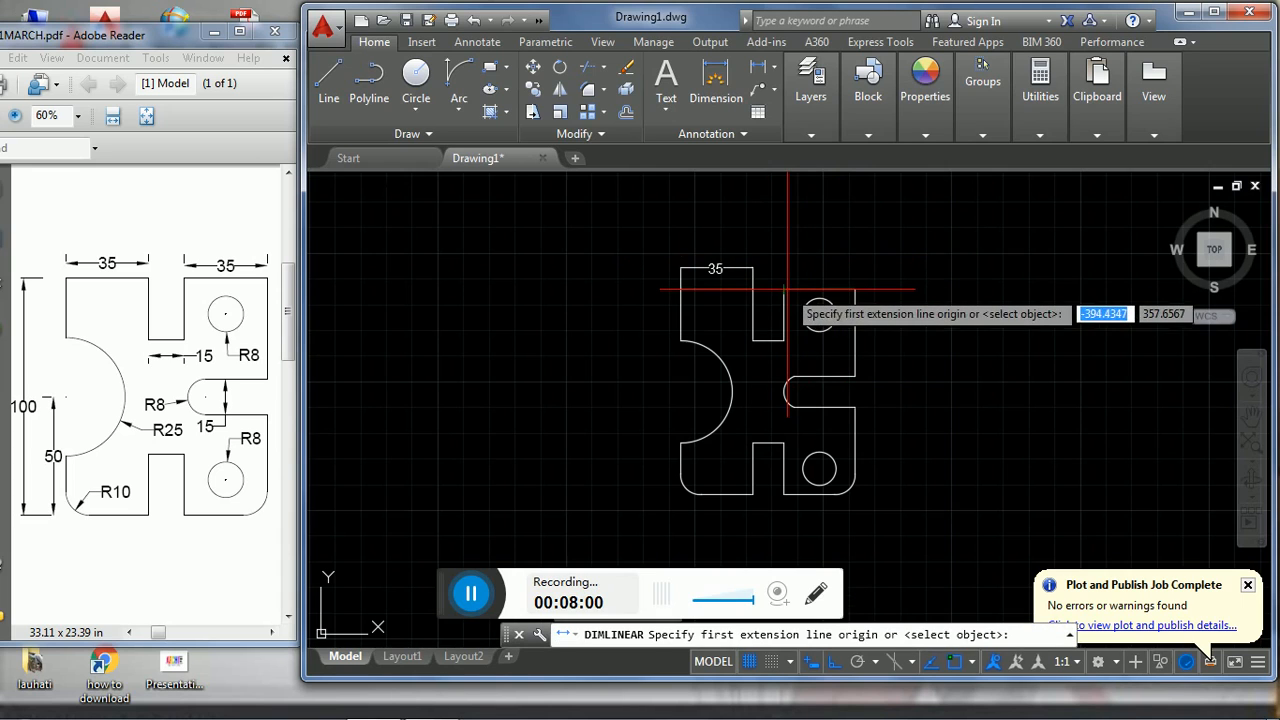
pyautogui.click(787, 289)
pyautogui.click(855, 290)
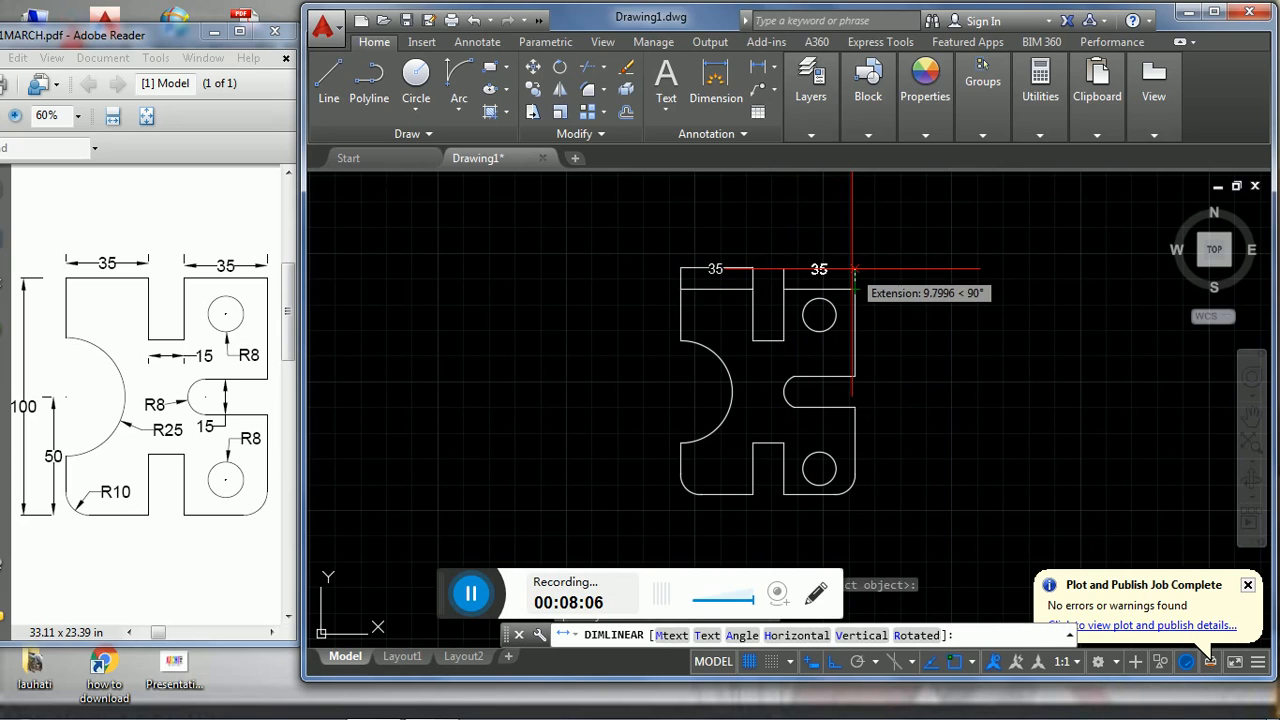
pyautogui.click(853, 269)
# - Dimension the plate's overall height with a vertical linear dimension outside its left edge
pyautogui.press('space')
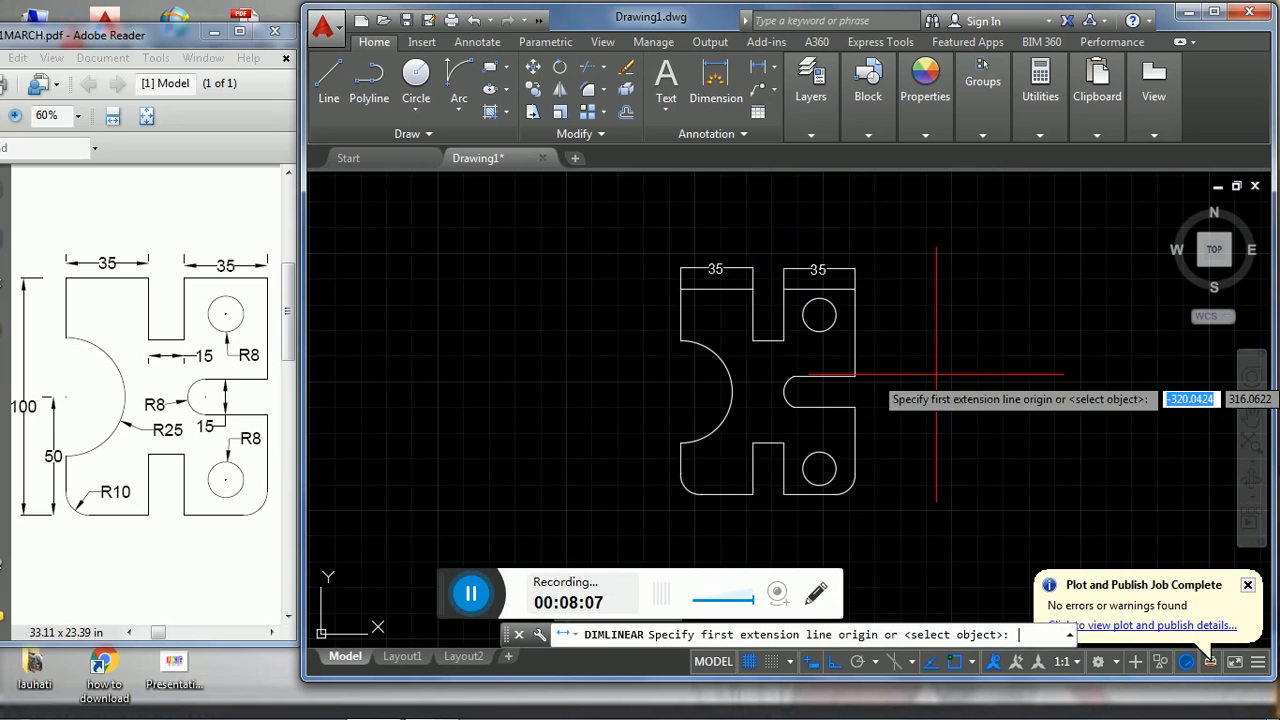
pyautogui.click(681, 270)
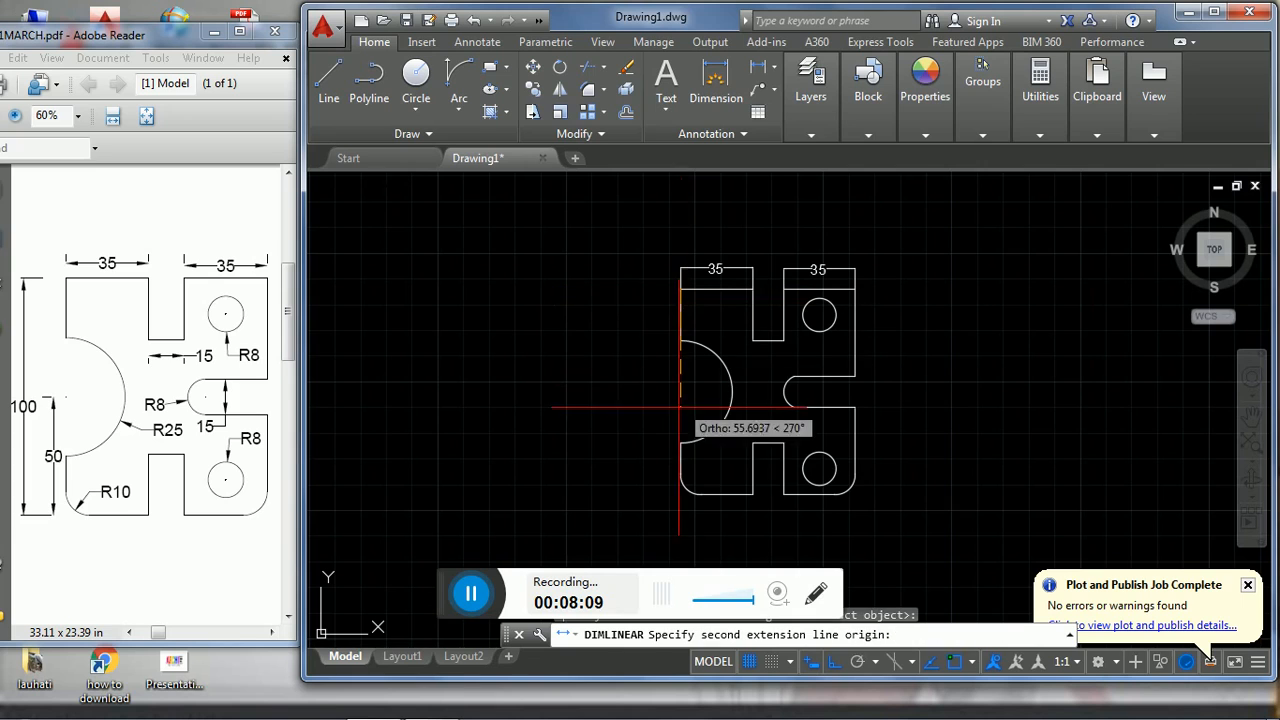
pyautogui.click(697, 496)
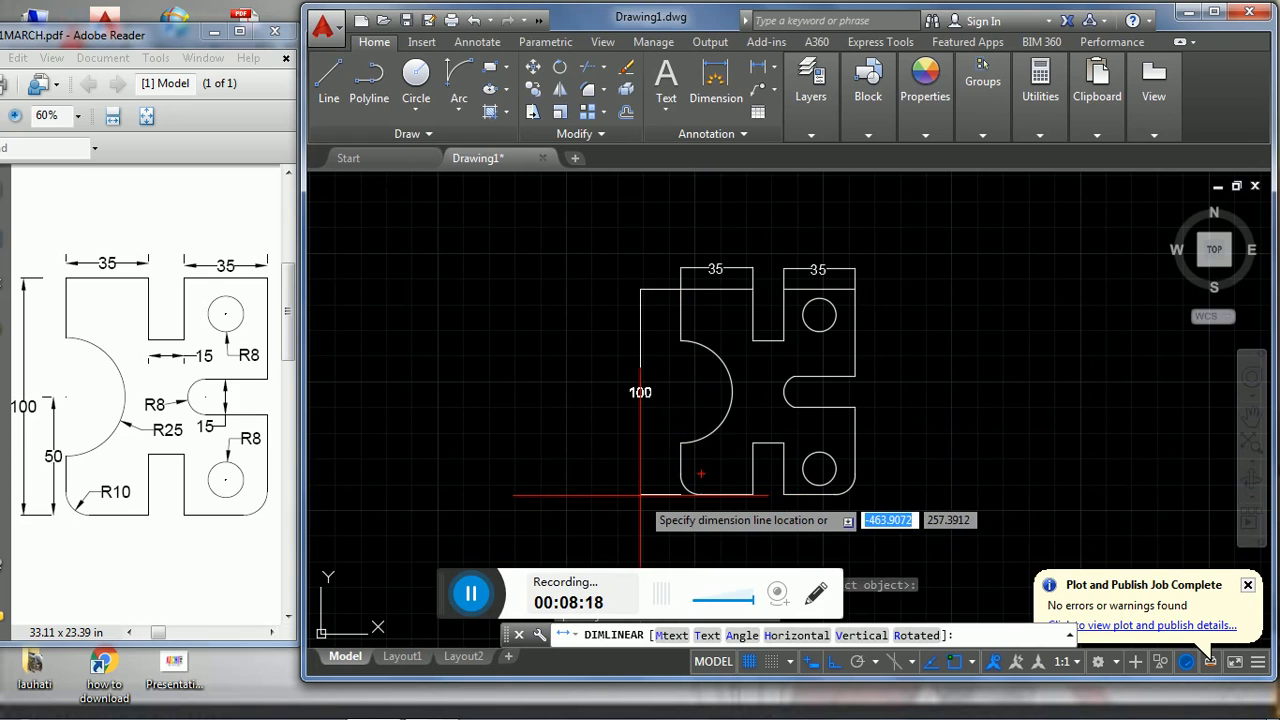
pyautogui.click(640, 494)
# - Dimension the height from the plate's bottom edge to the large arc's centre, placed inside the overall height dimension
pyautogui.press('Return')
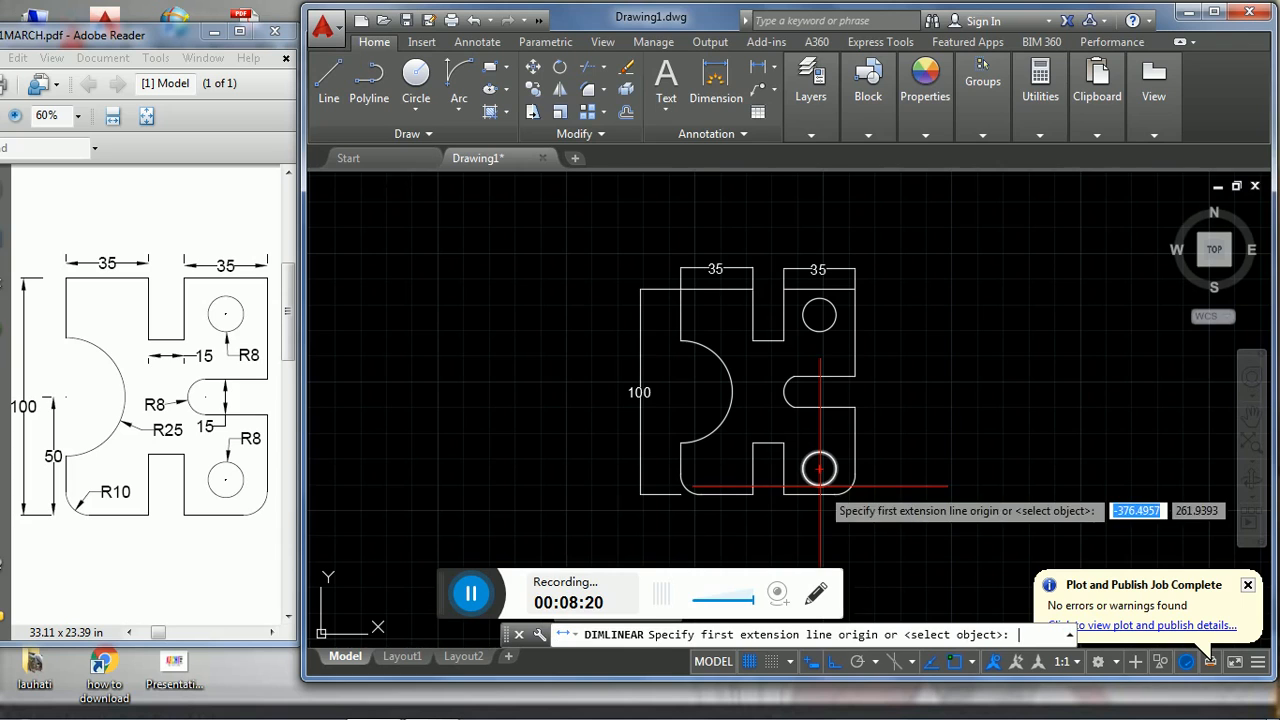
pyautogui.click(662, 494)
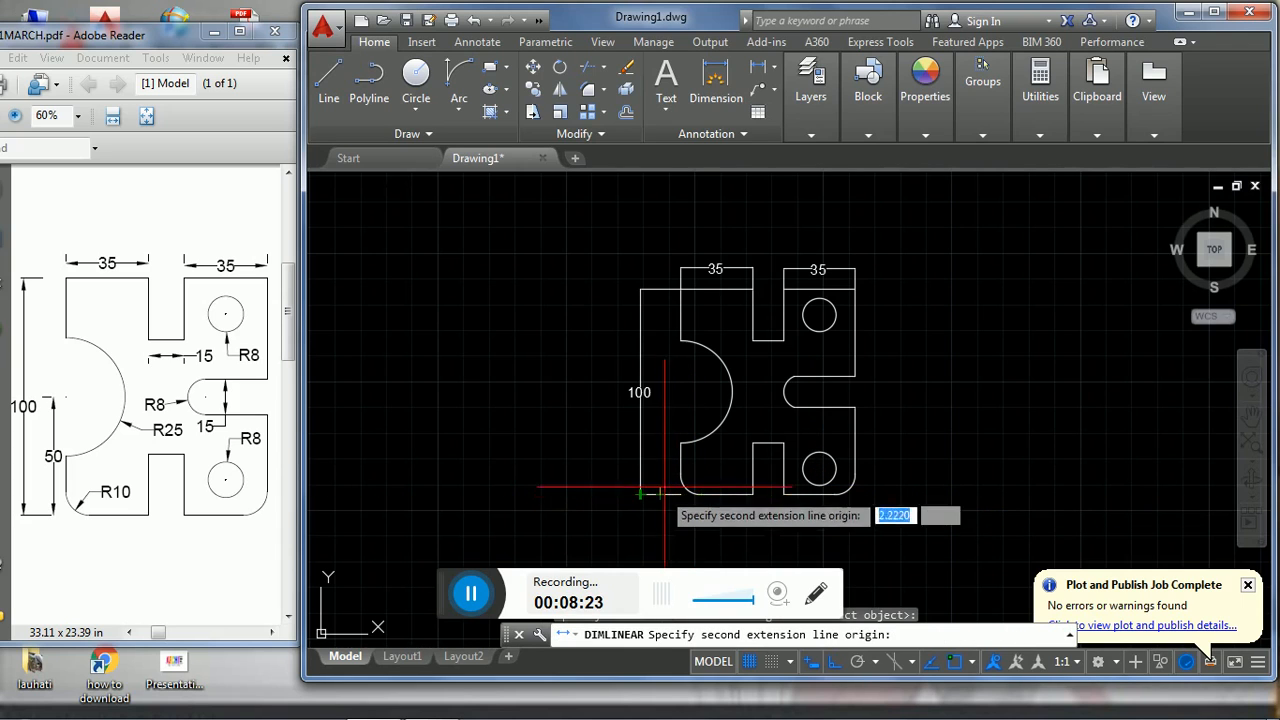
pyautogui.click(660, 391)
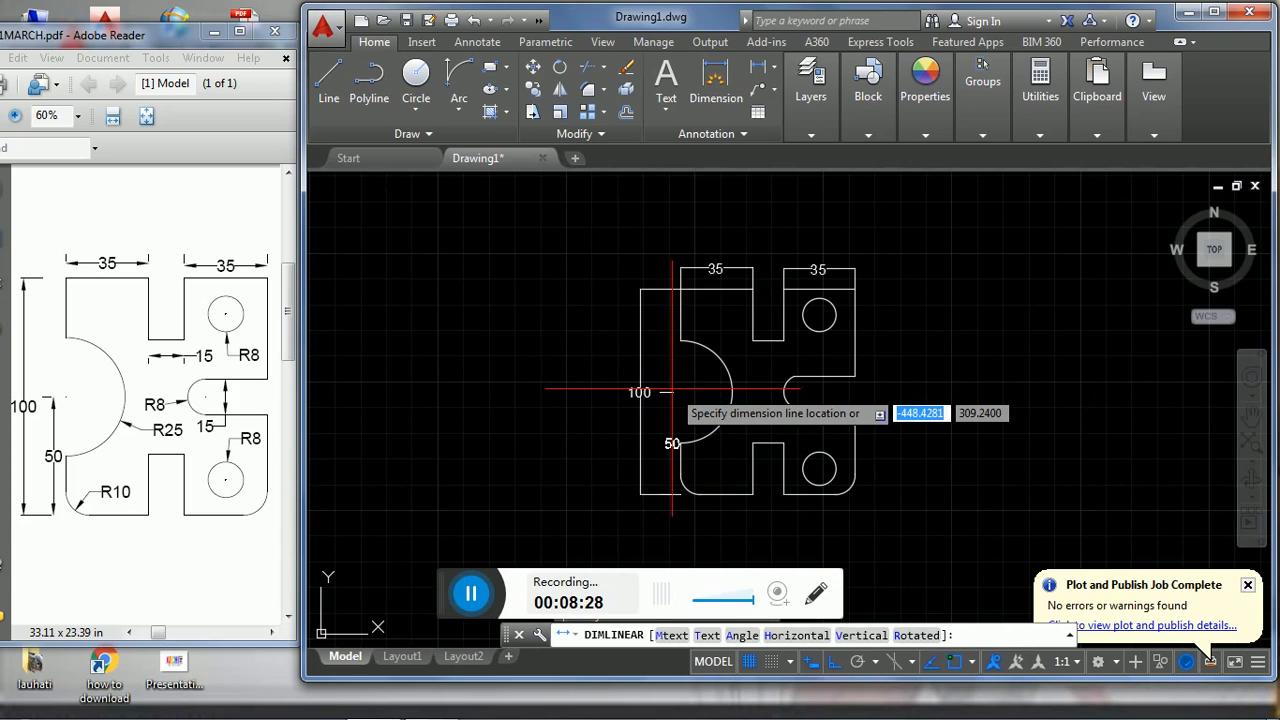
pyautogui.click(668, 392)
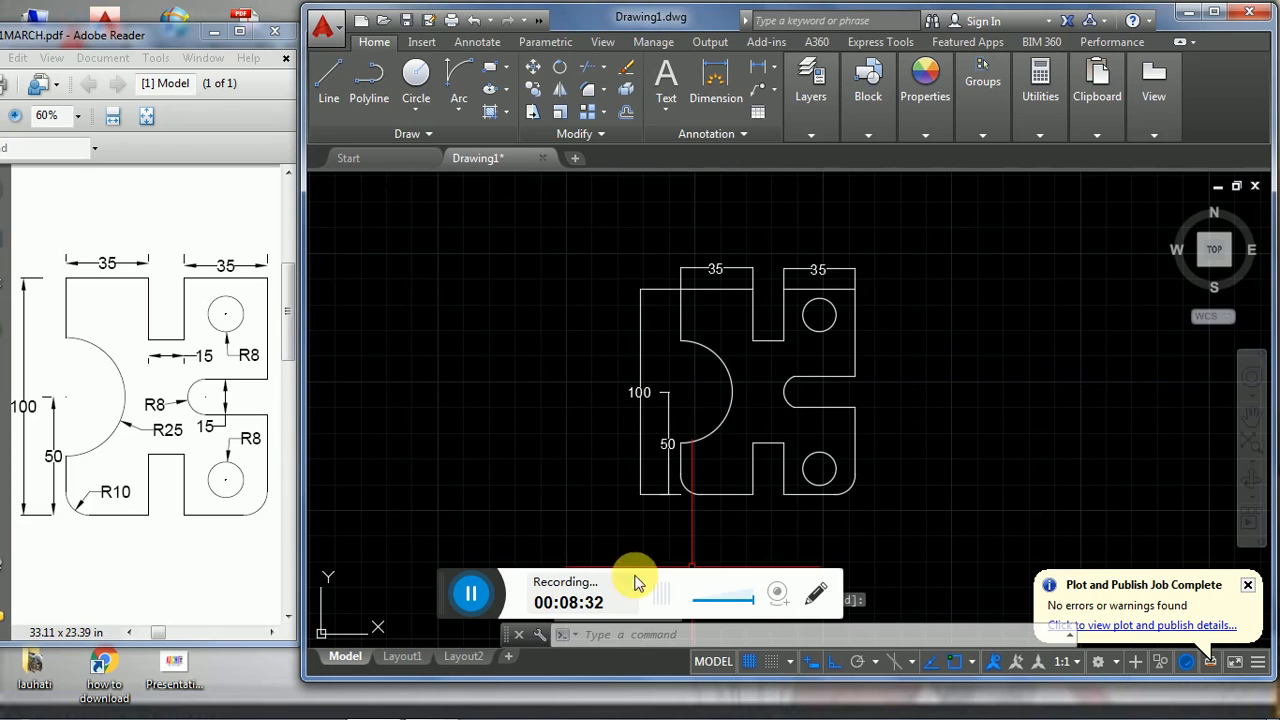
pyautogui.click(470, 594)
pyautogui.click(470, 594)
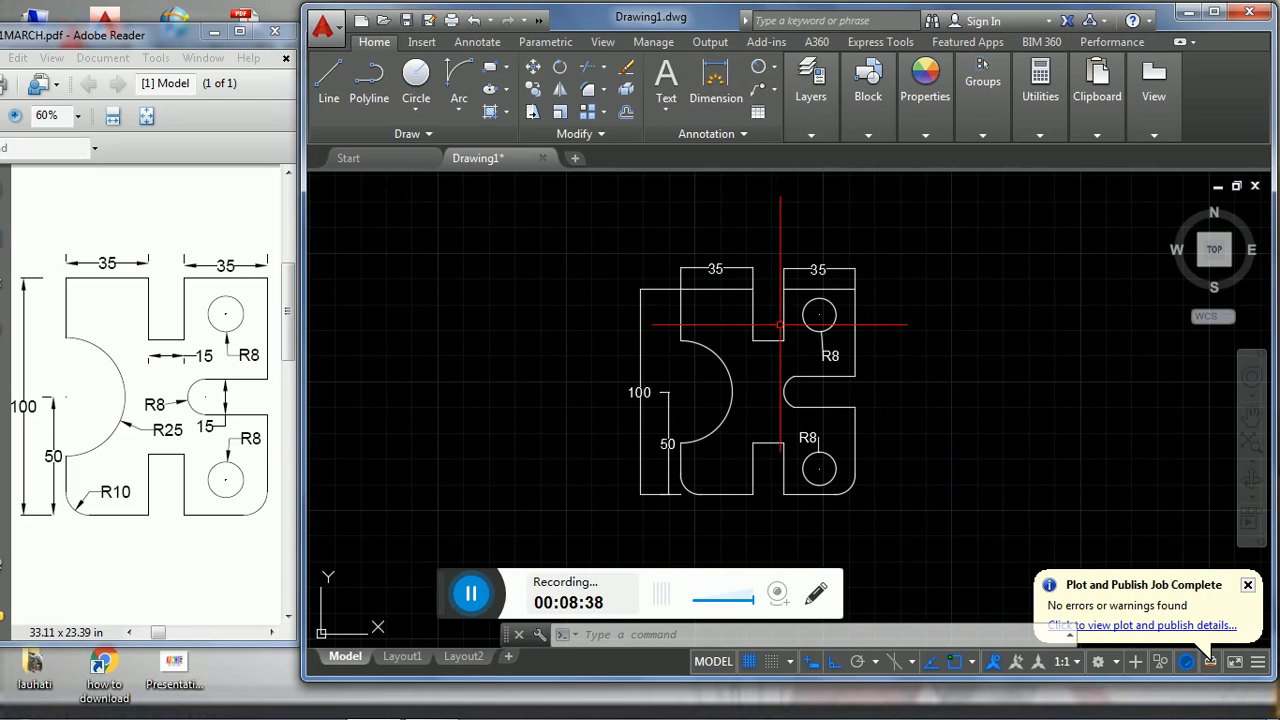
# - Add a radius dimension to the rounded end of the right-hand slot, with its text below left of the arc
pyautogui.click(775, 70)
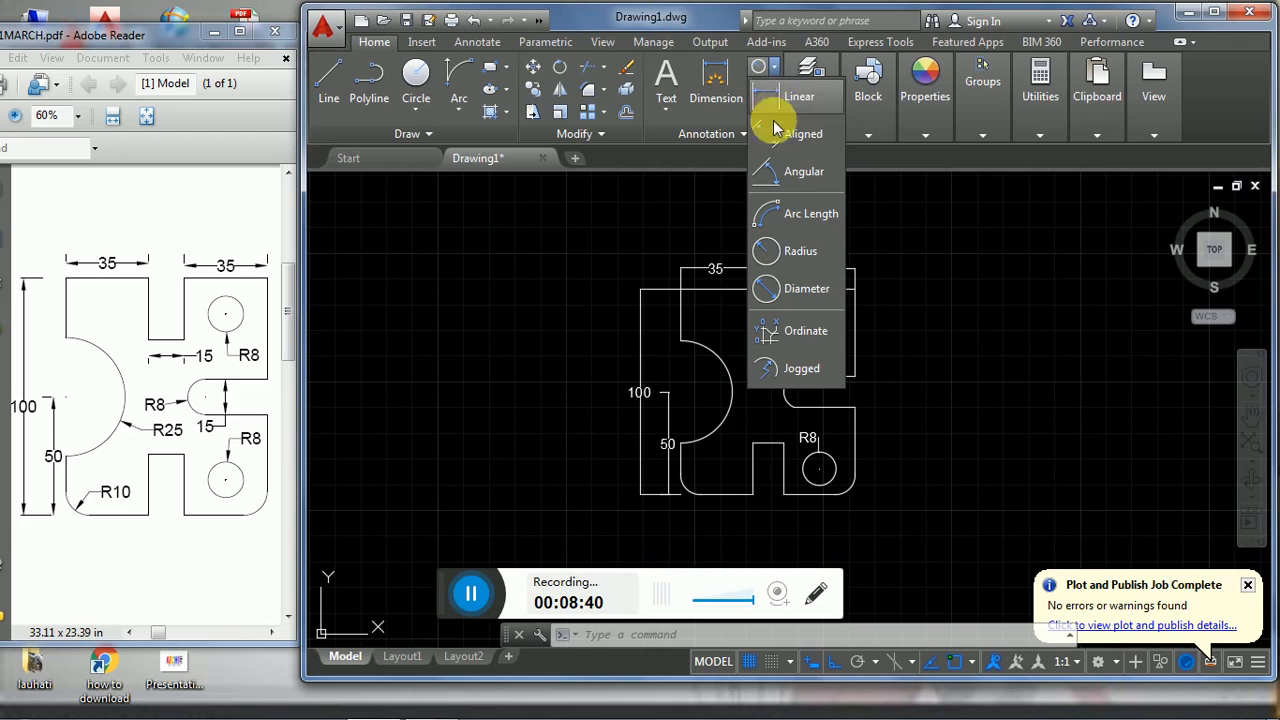
pyautogui.click(773, 254)
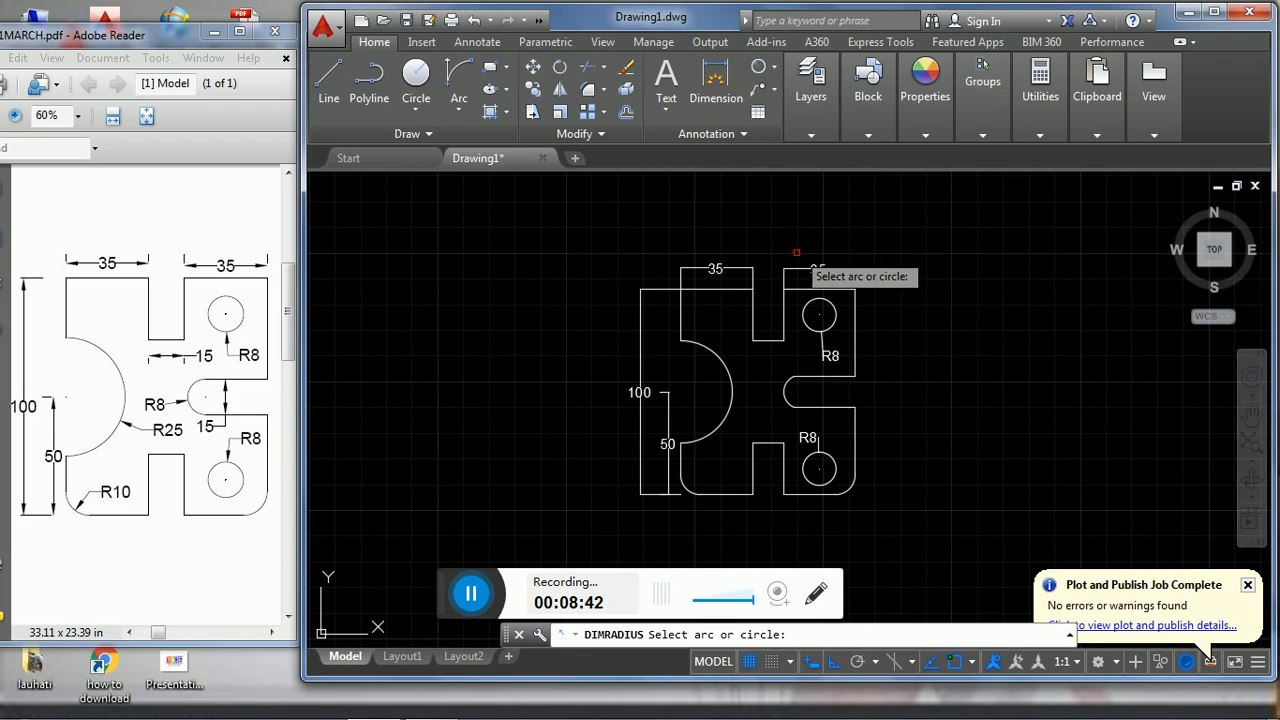
pyautogui.click(787, 397)
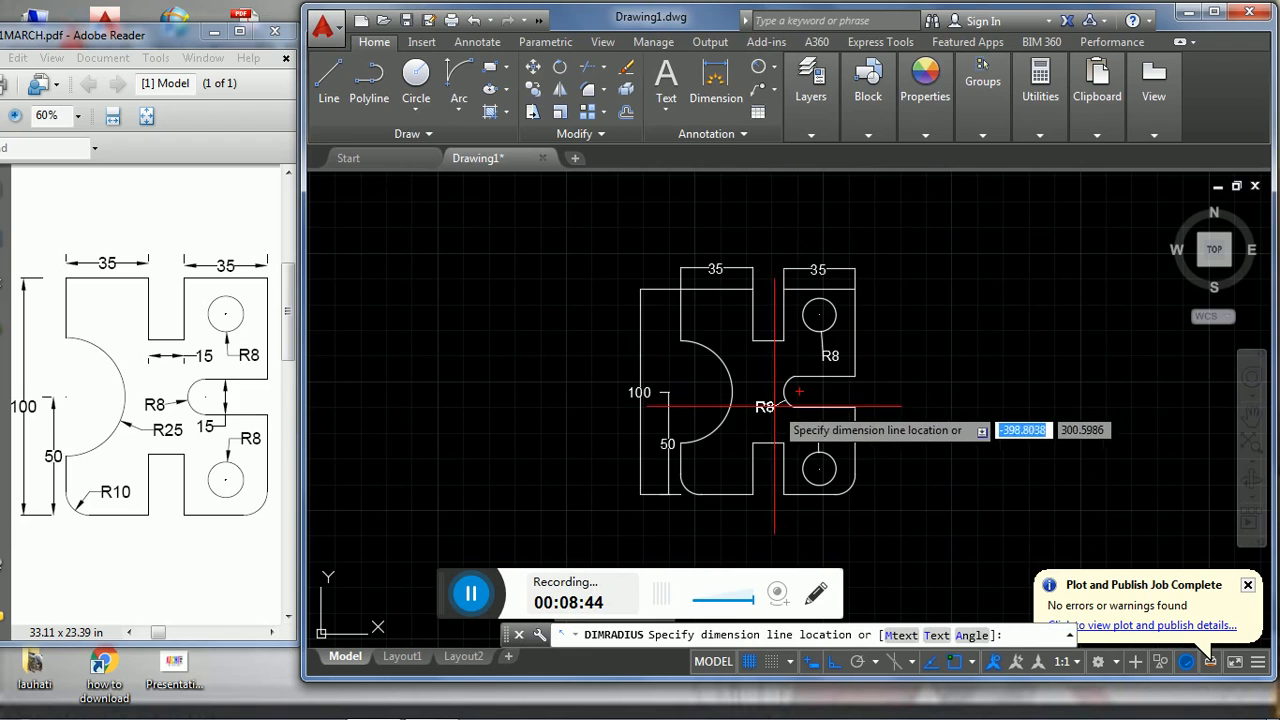
pyautogui.click(773, 411)
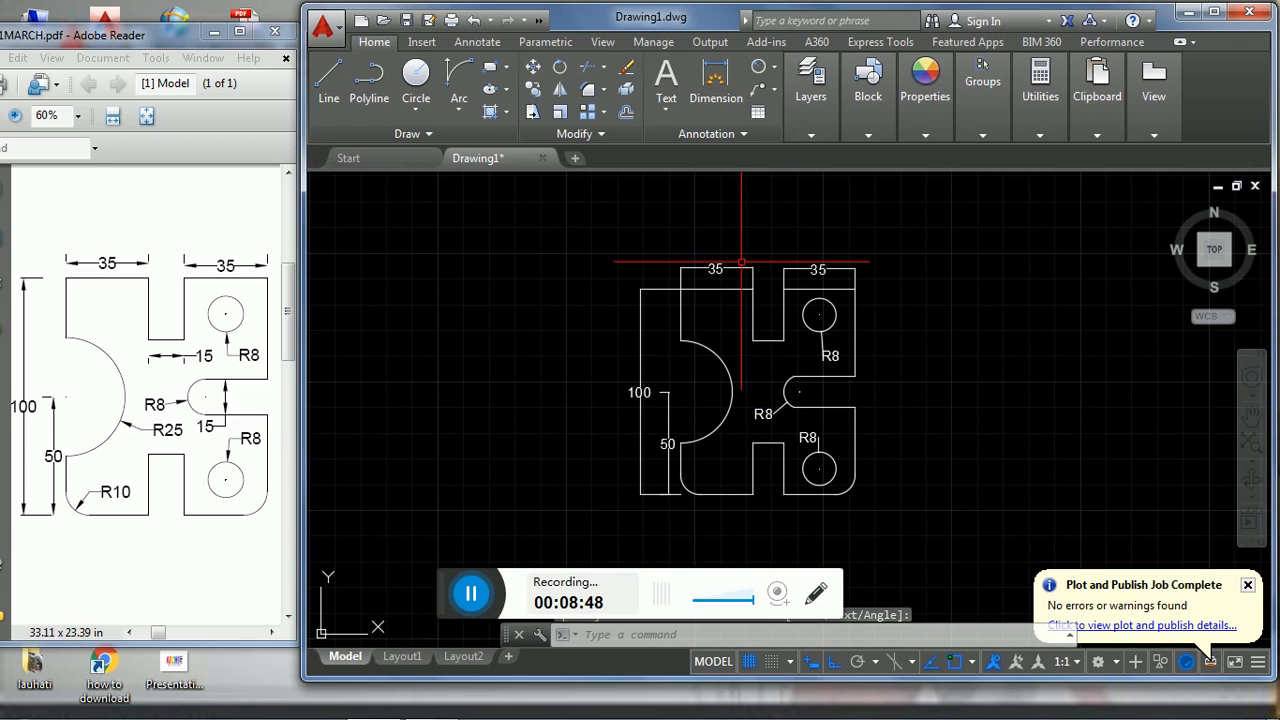
# - Dimension the upper slot's width with a linear dimension just below the slot's bottom edge
pyautogui.click(772, 69)
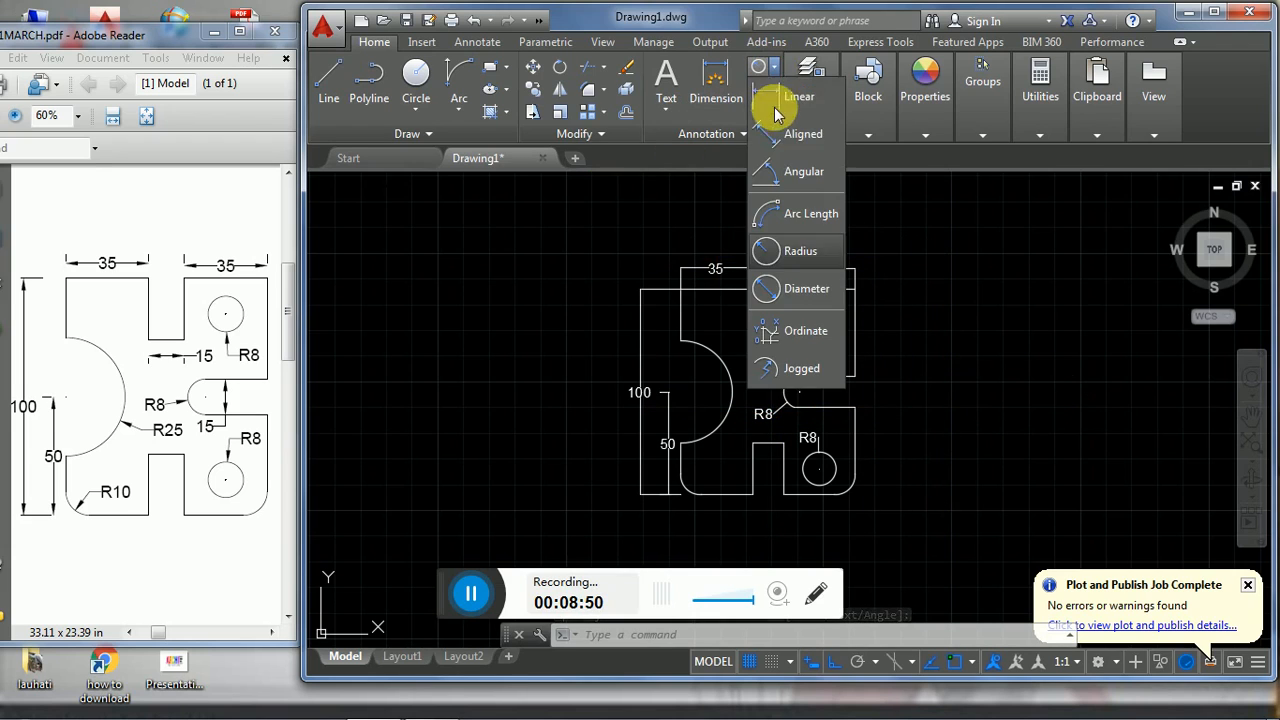
pyautogui.click(798, 96)
pyautogui.click(753, 340)
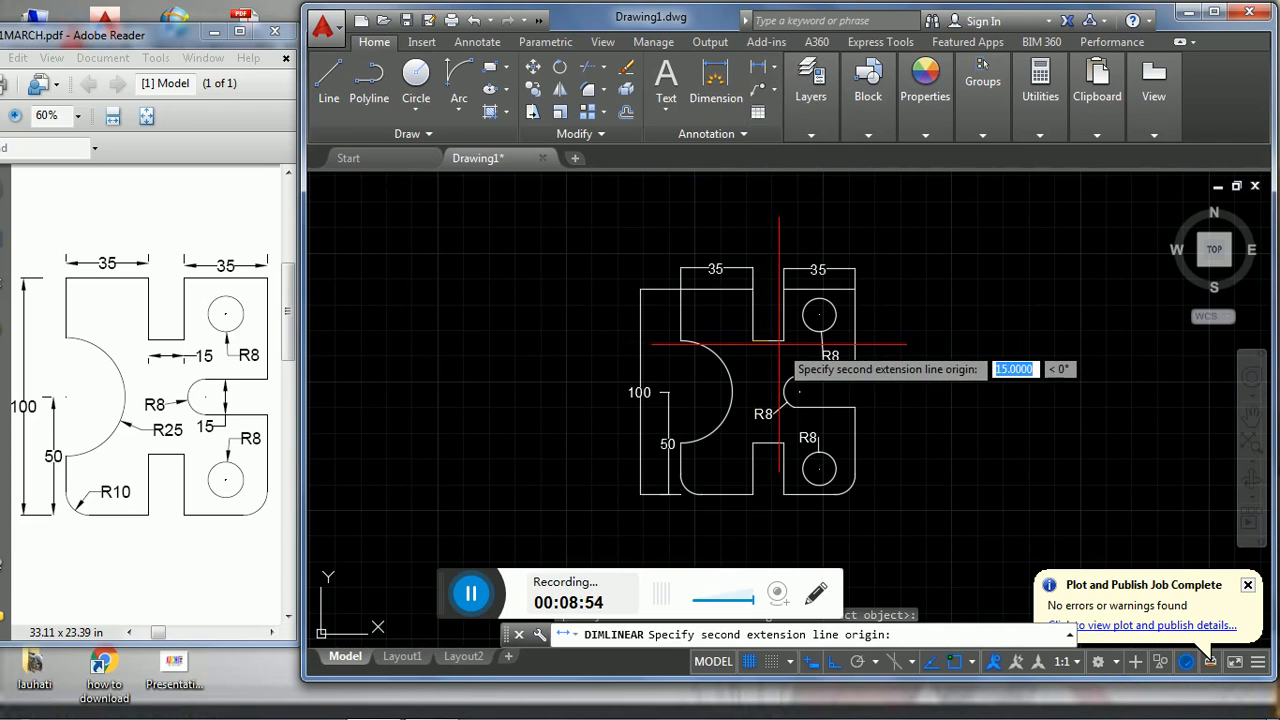
pyautogui.click(785, 341)
pyautogui.click(788, 355)
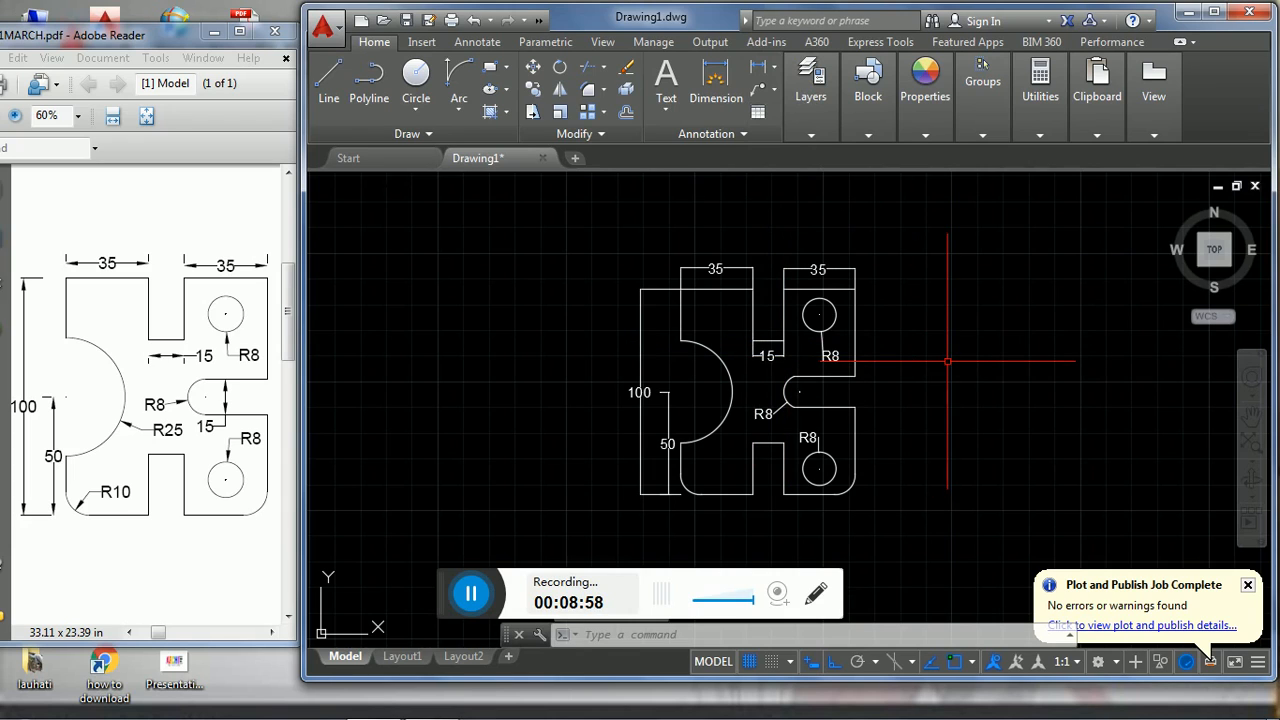
# - Modify the Standard dimension style's extension lines to offset 5 from the origin and extend 1 beyond the dimension lines
pyautogui.write('DIMSTY')
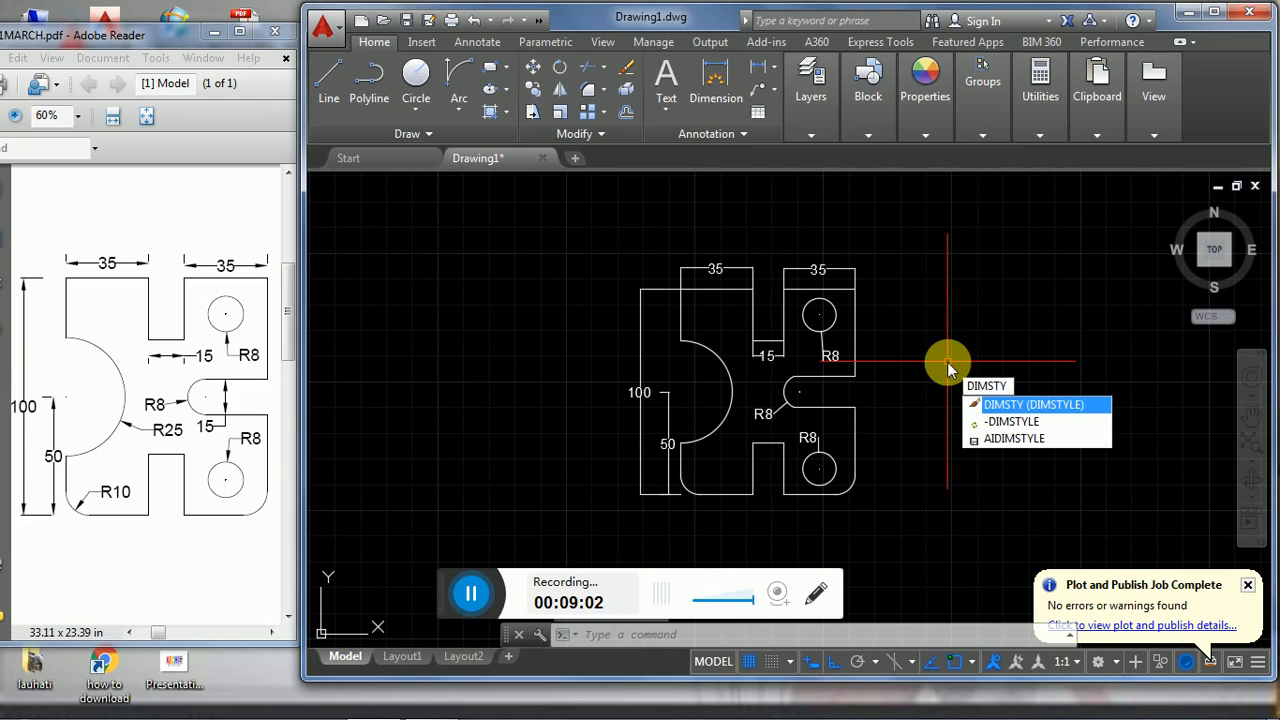
pyautogui.write('LE')
pyautogui.press('Return')
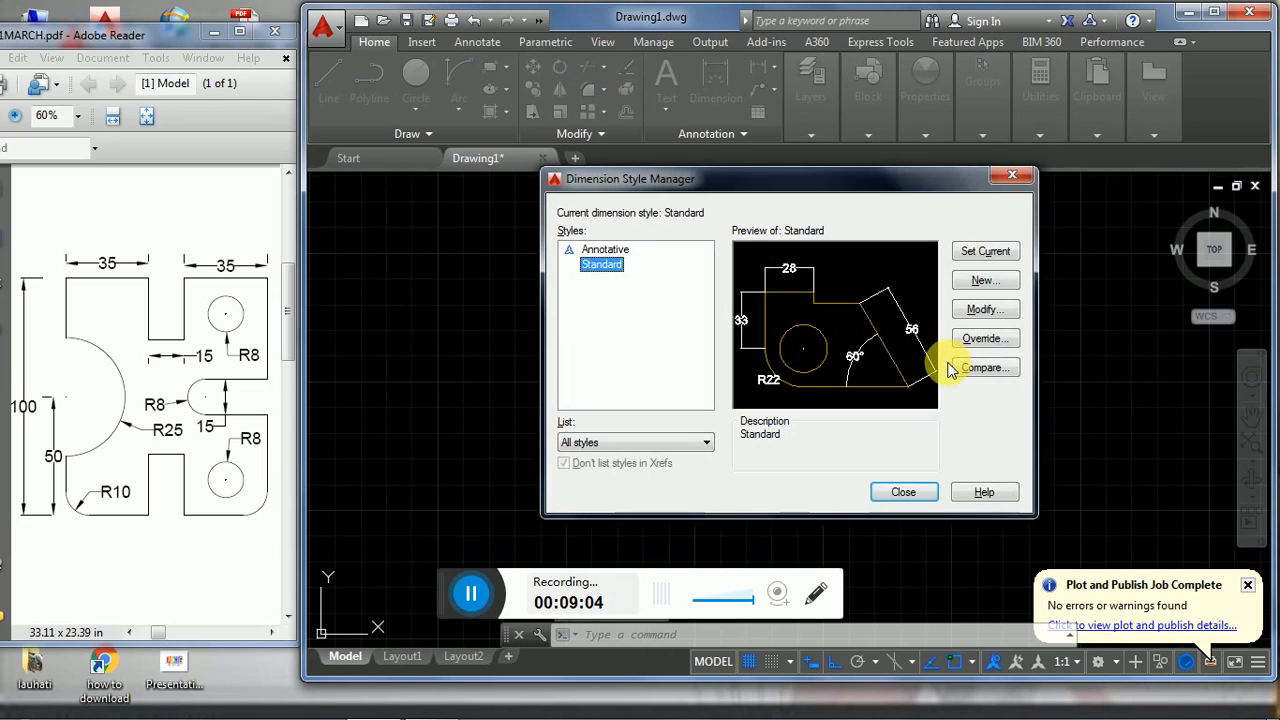
pyautogui.click(985, 309)
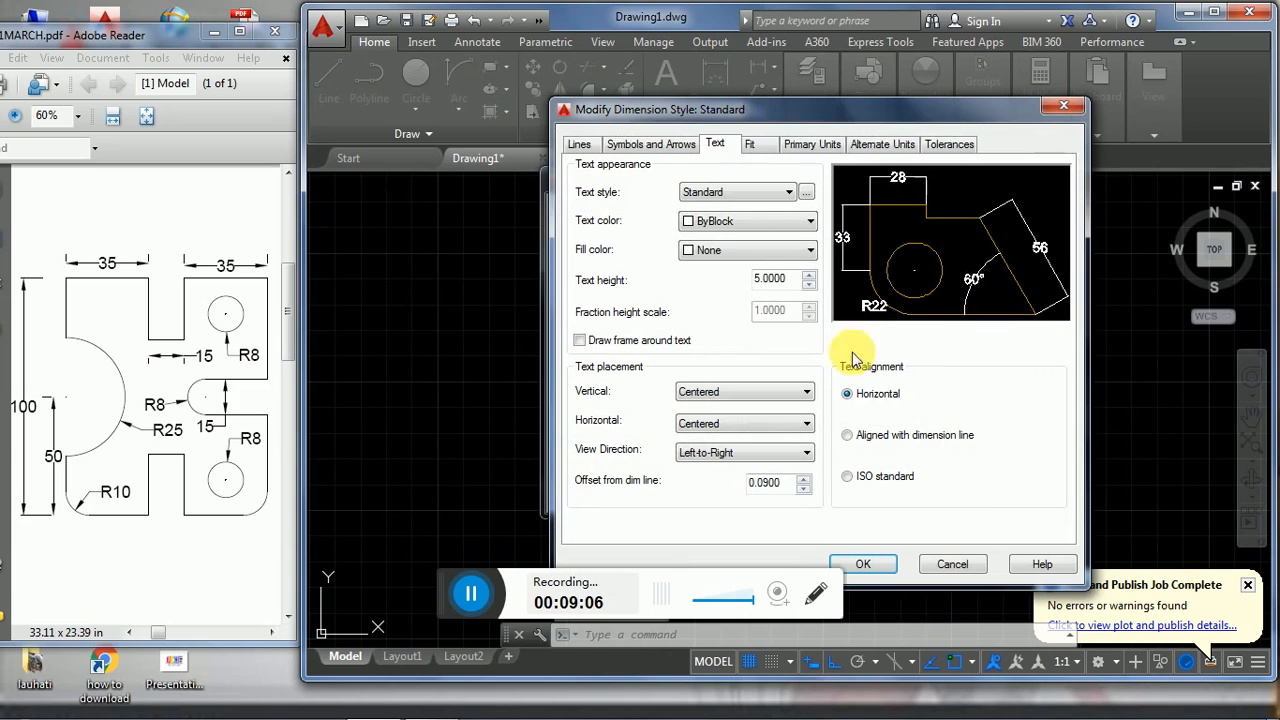
pyautogui.click(580, 146)
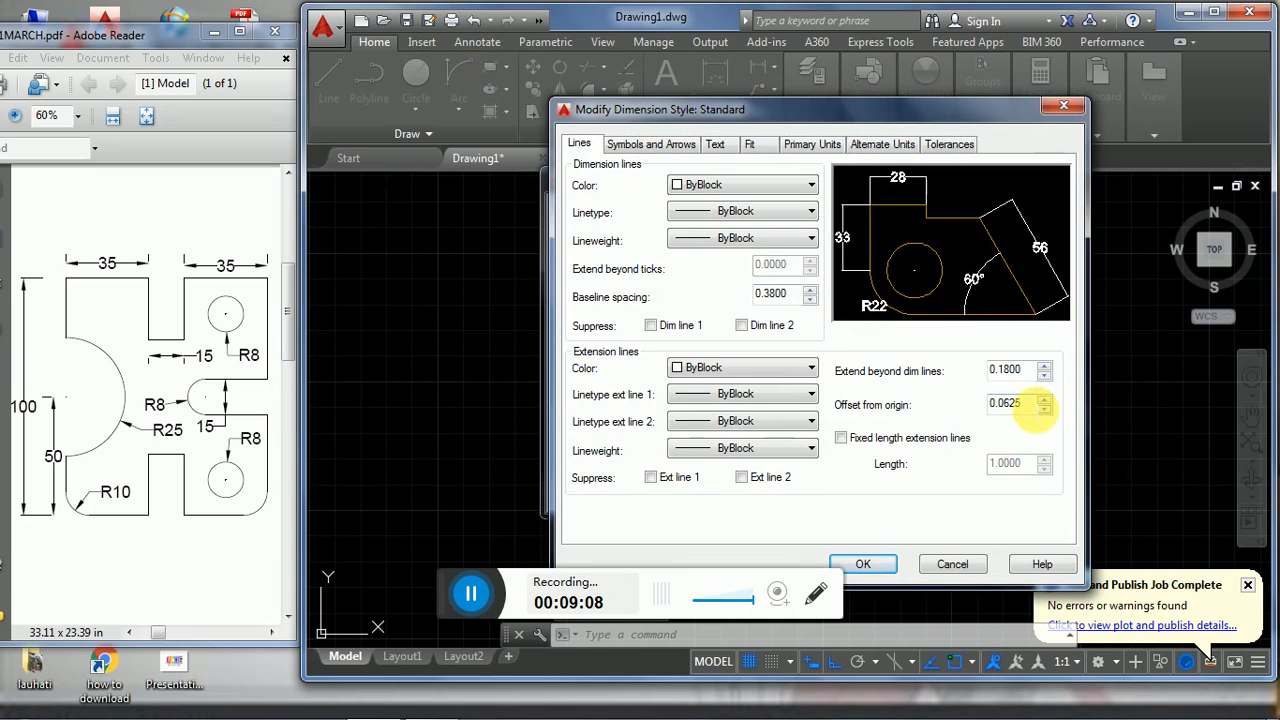
pyautogui.doubleClick(1005, 403)
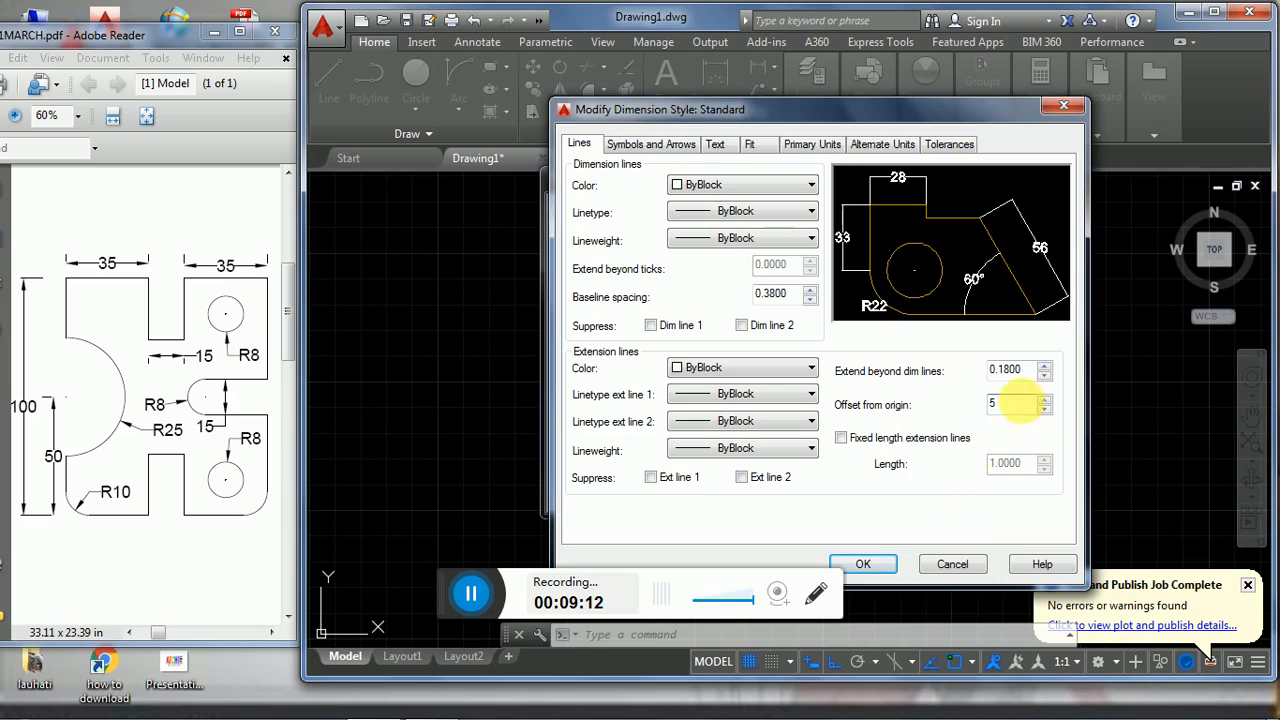
pyautogui.doubleClick(1008, 369)
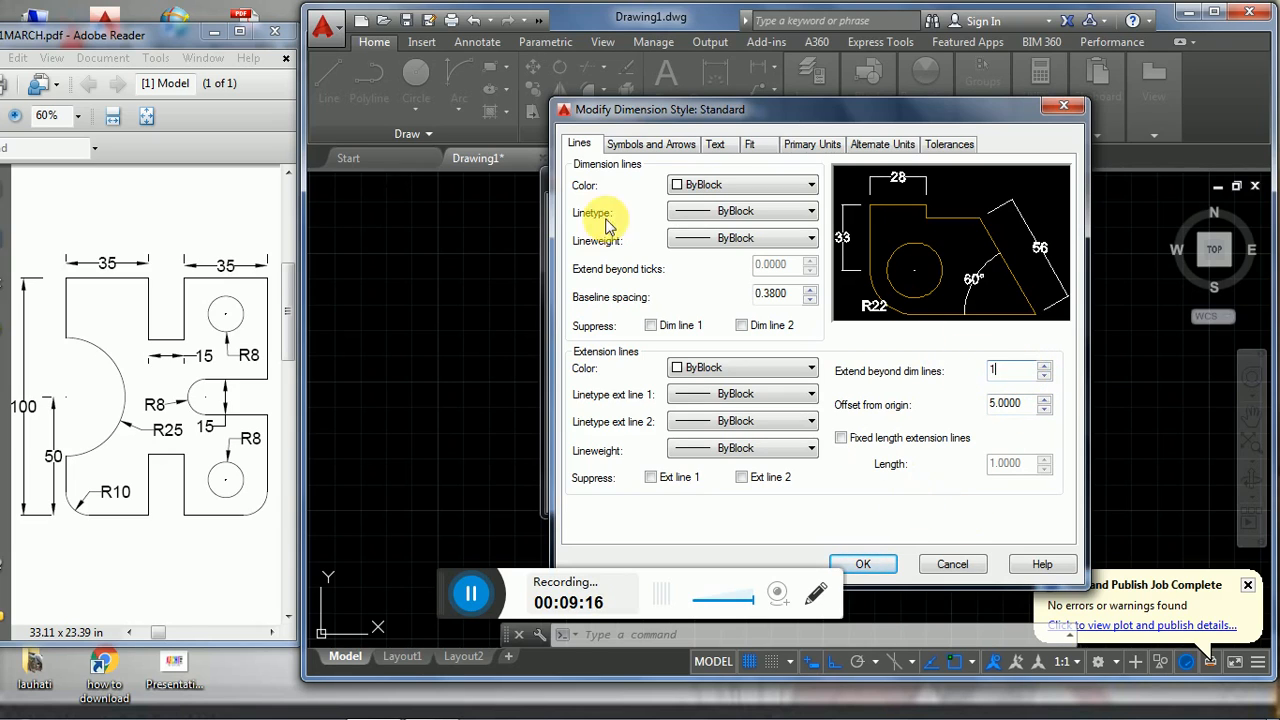
# - Set the Standard dimension style's arrow size to 5 and apply the style changes to the drawing
pyautogui.click(648, 146)
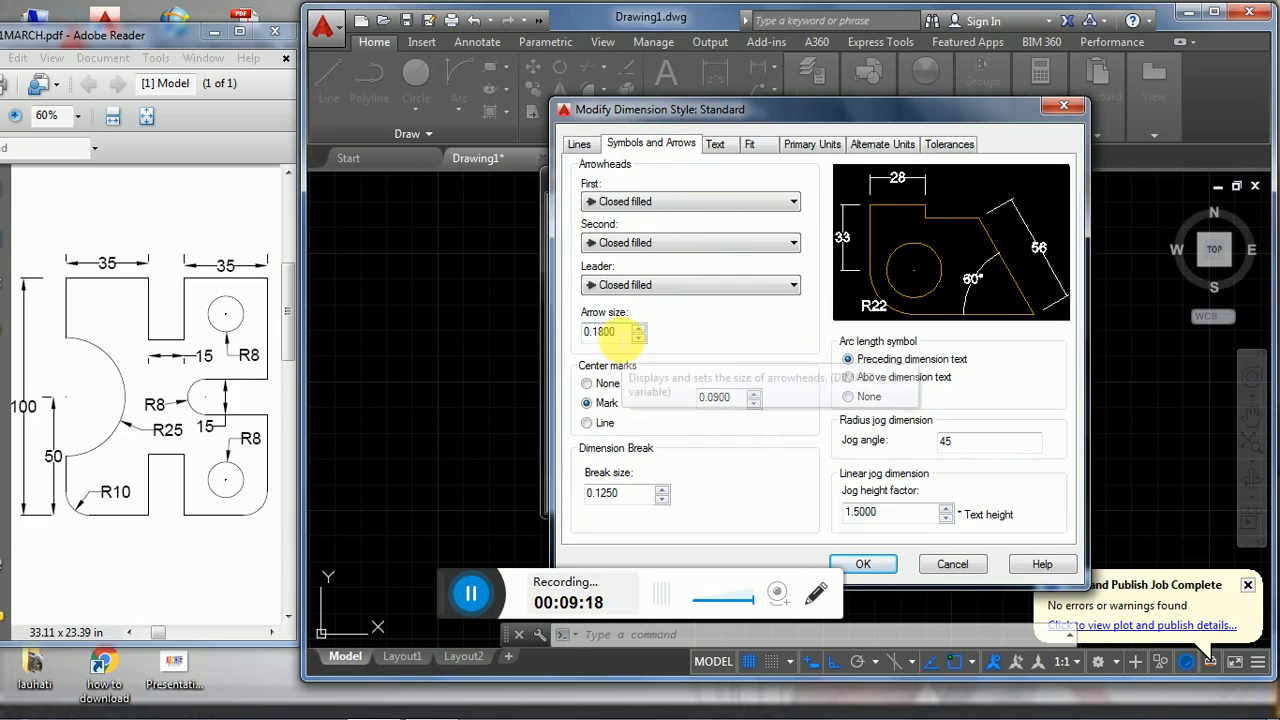
pyautogui.moveTo(611, 334); pyautogui.dragTo(540, 337)
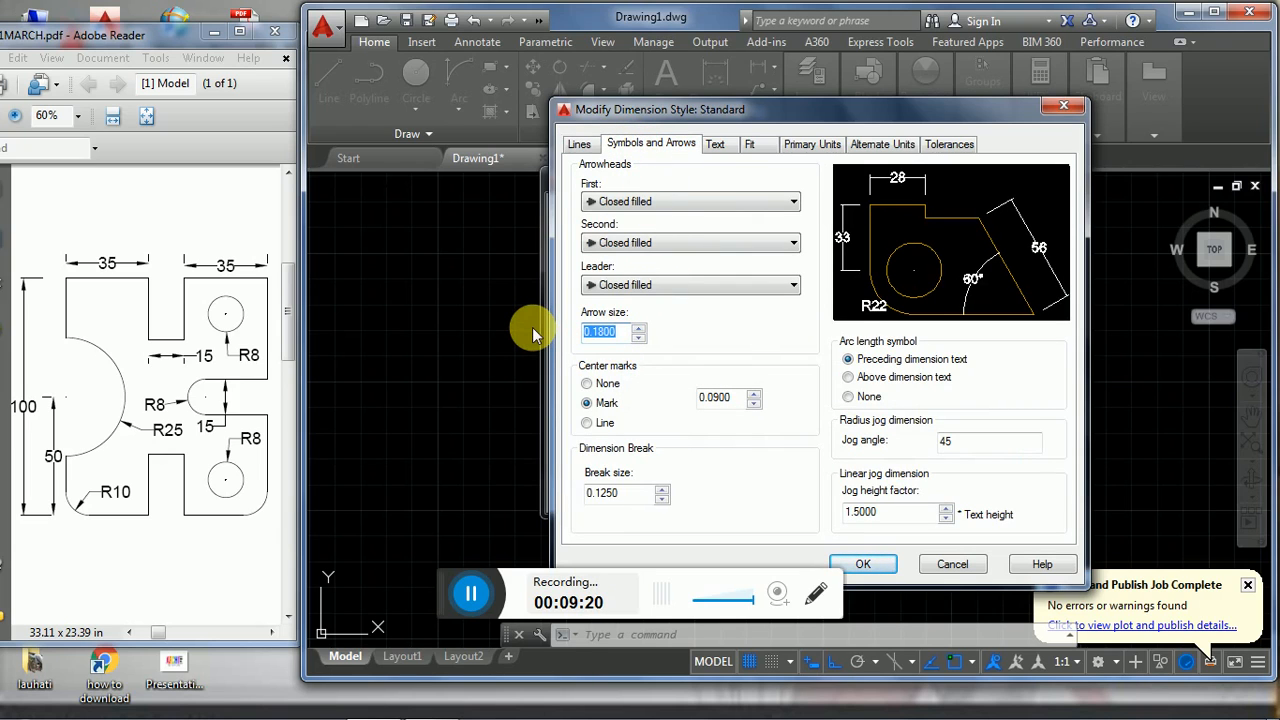
pyautogui.write('5')
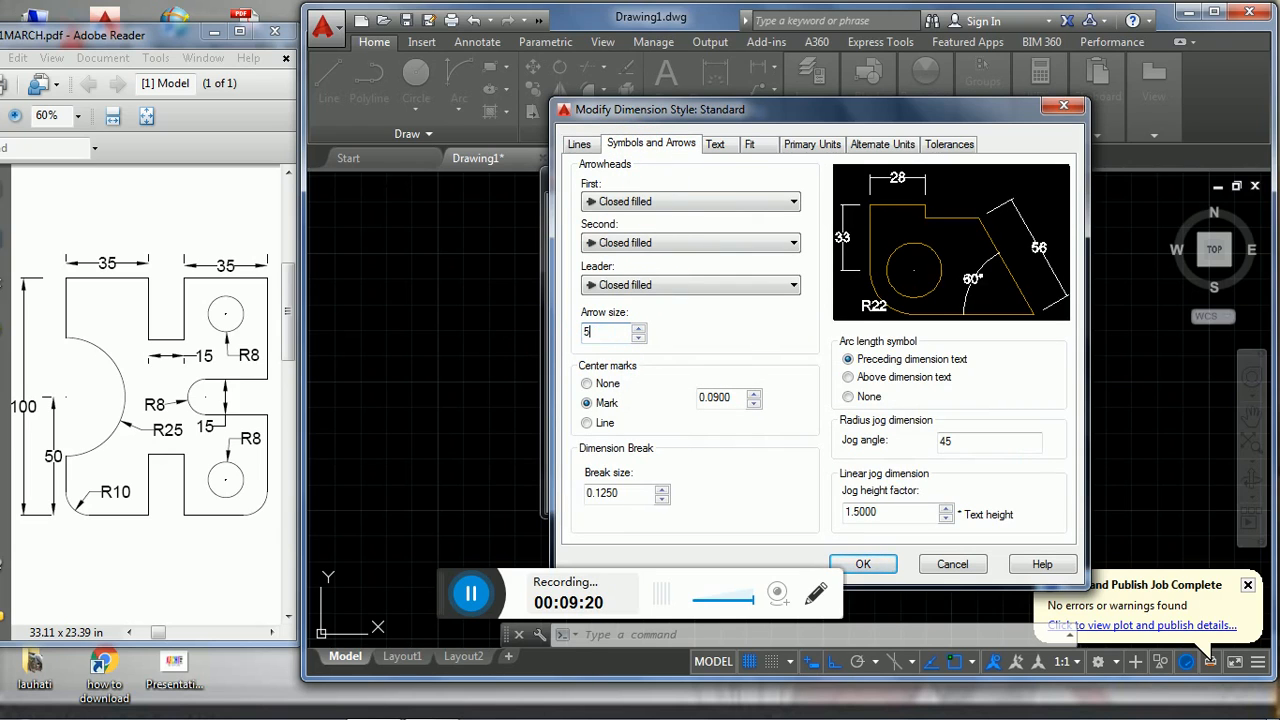
pyautogui.click(866, 565)
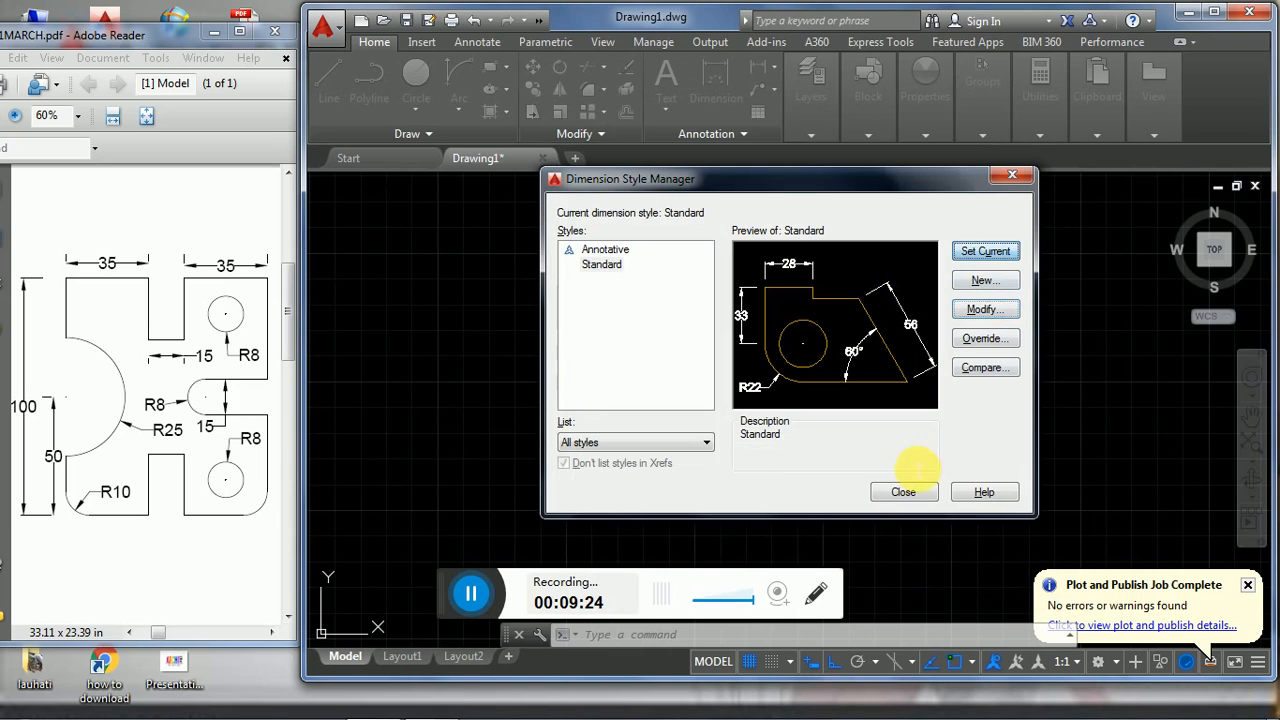
pyautogui.click(903, 493)
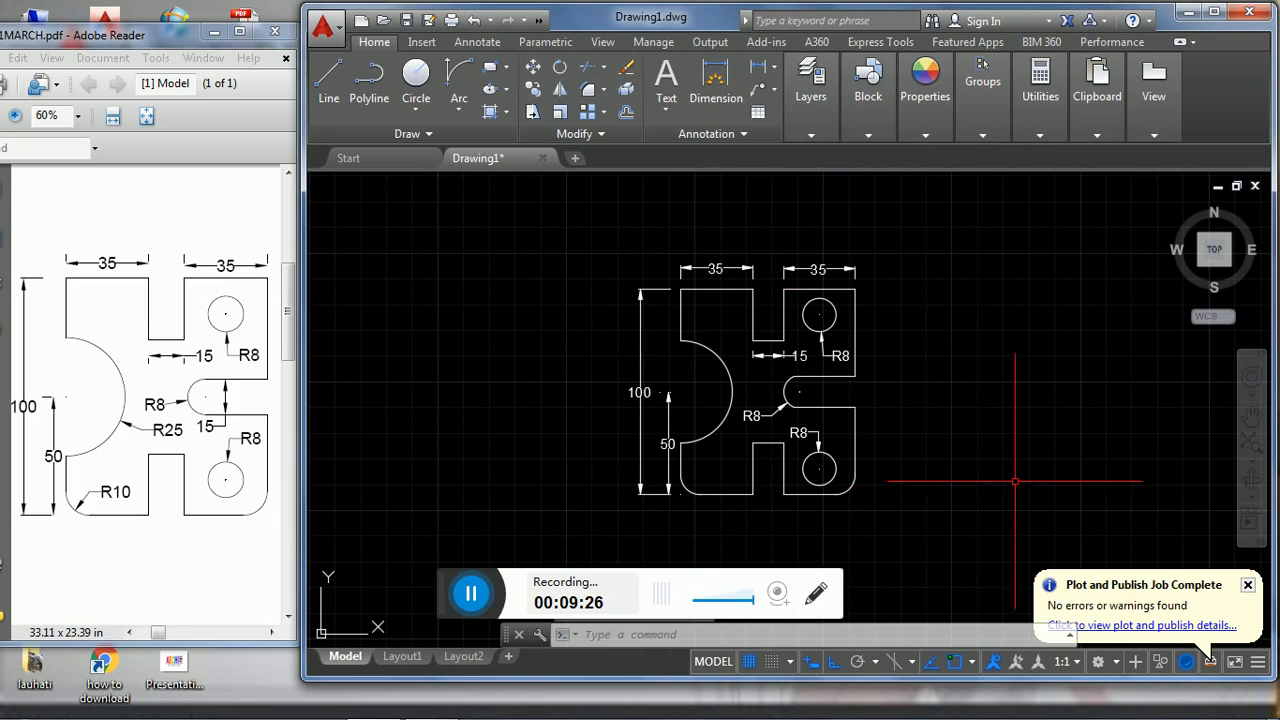
pyautogui.click(476, 592)
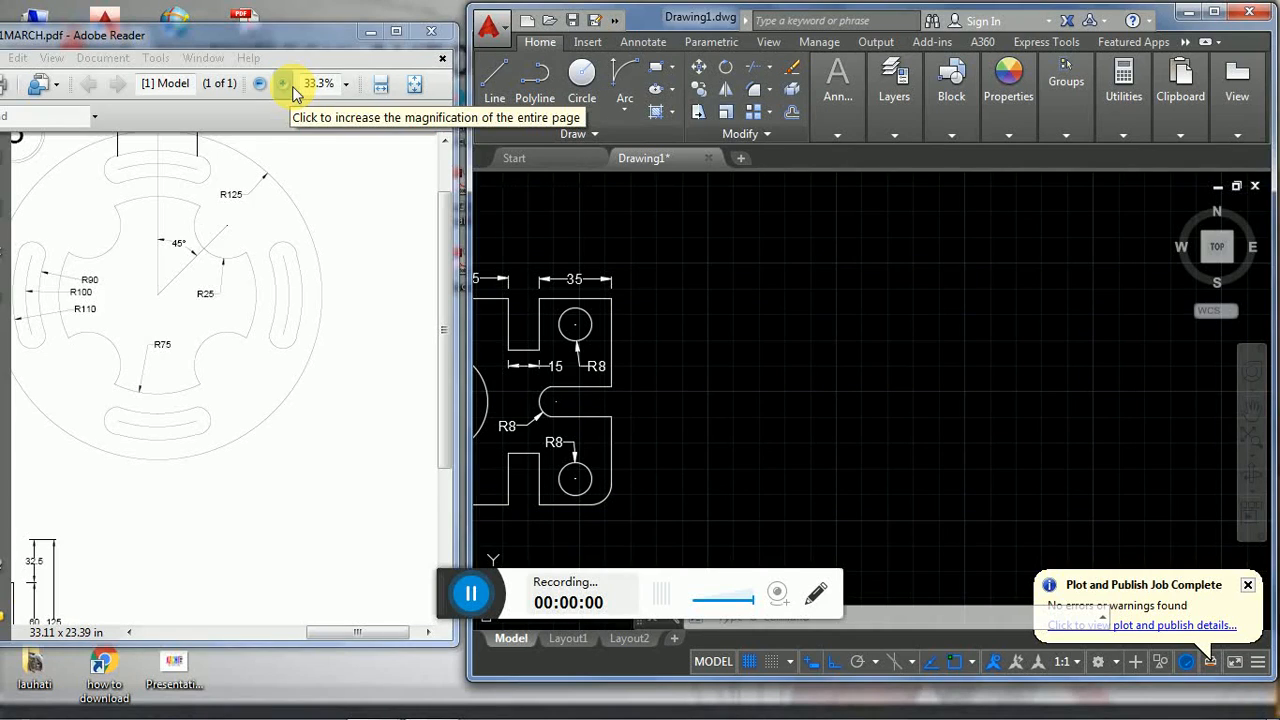
# - Switch to the PDF in Adobe Reader, enlarge its window and show the circular plate drawing with the R125 outline
pyautogui.click(288, 85)
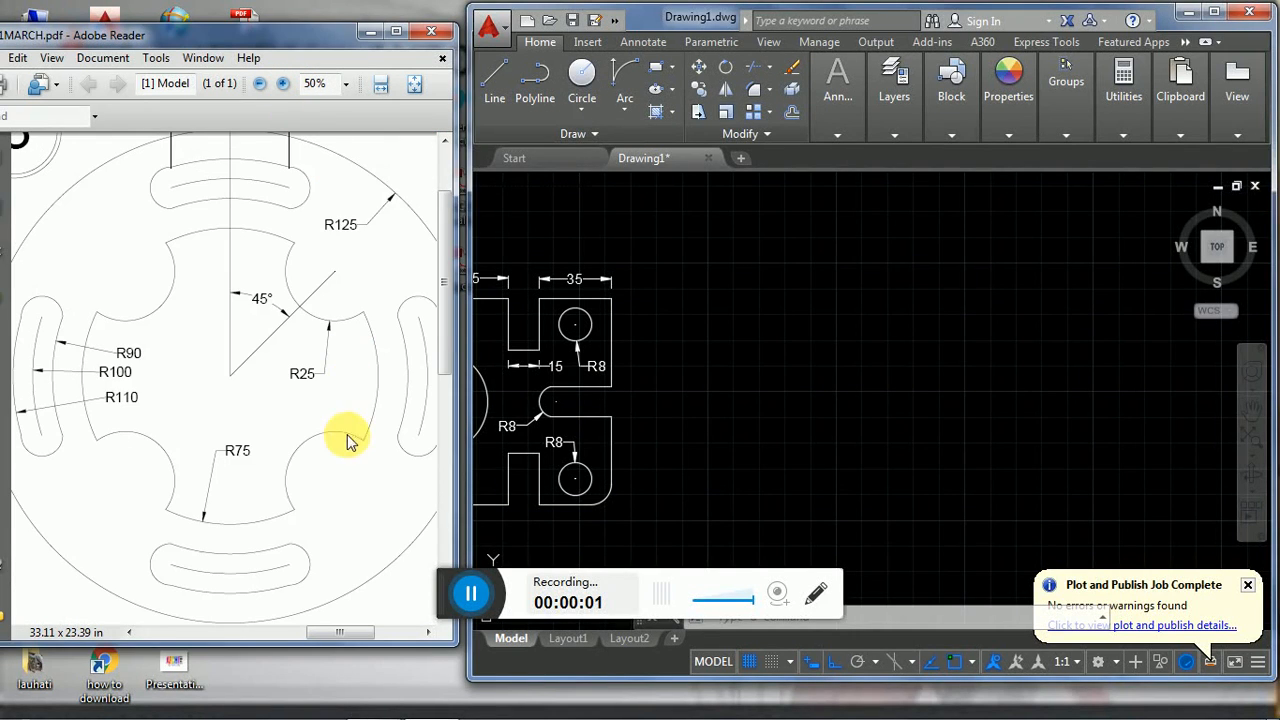
pyautogui.moveTo(338, 635); pyautogui.dragTo(305, 640)
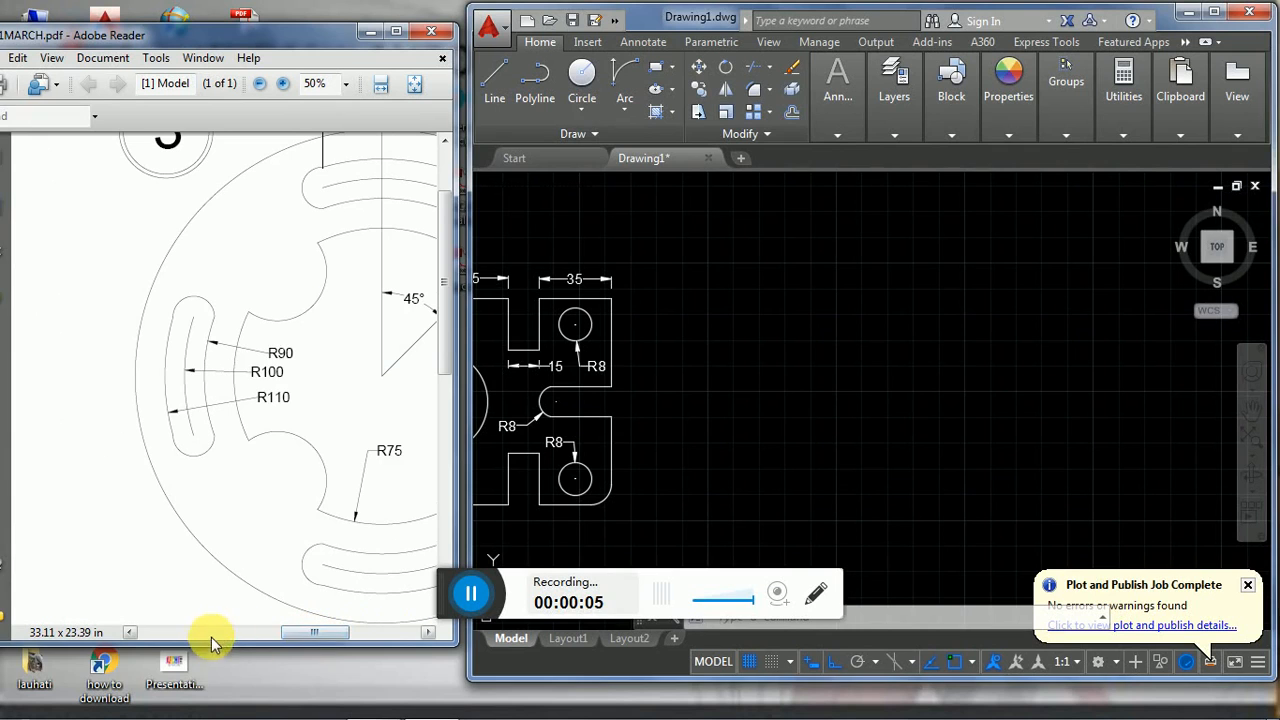
pyautogui.moveTo(214, 652); pyautogui.dragTo(214, 712)
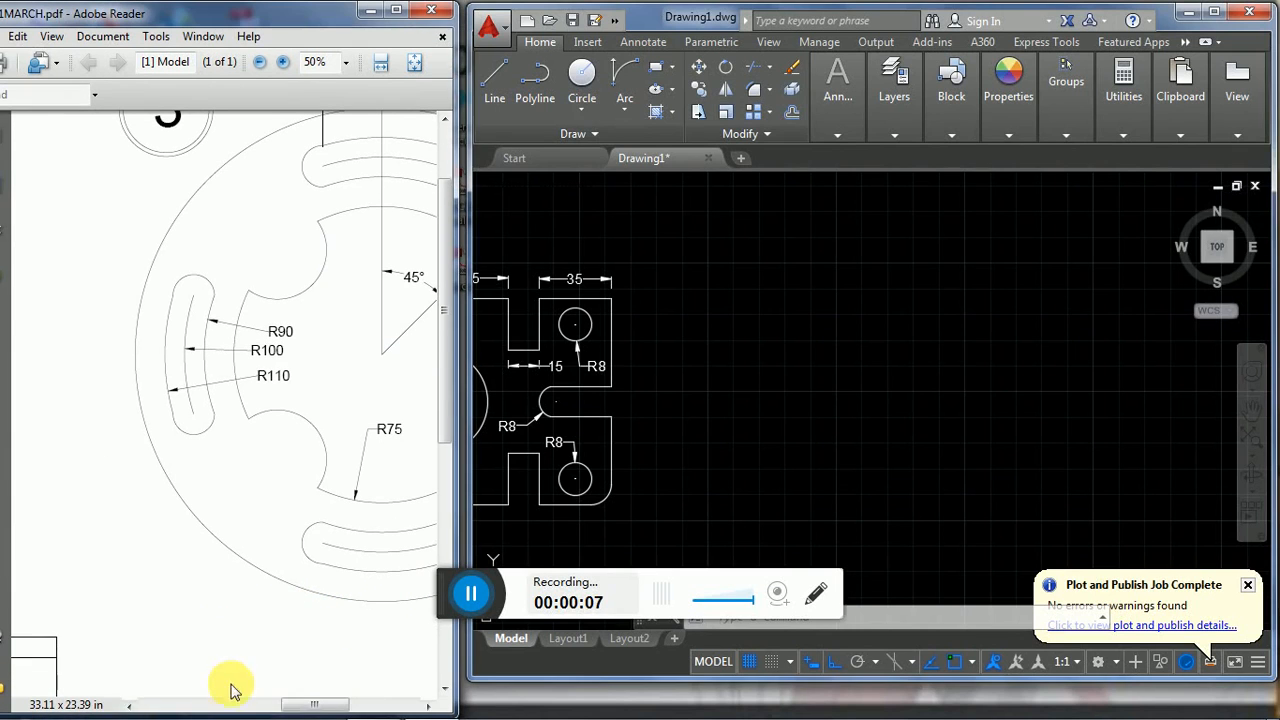
pyautogui.moveTo(305, 709); pyautogui.dragTo(328, 706)
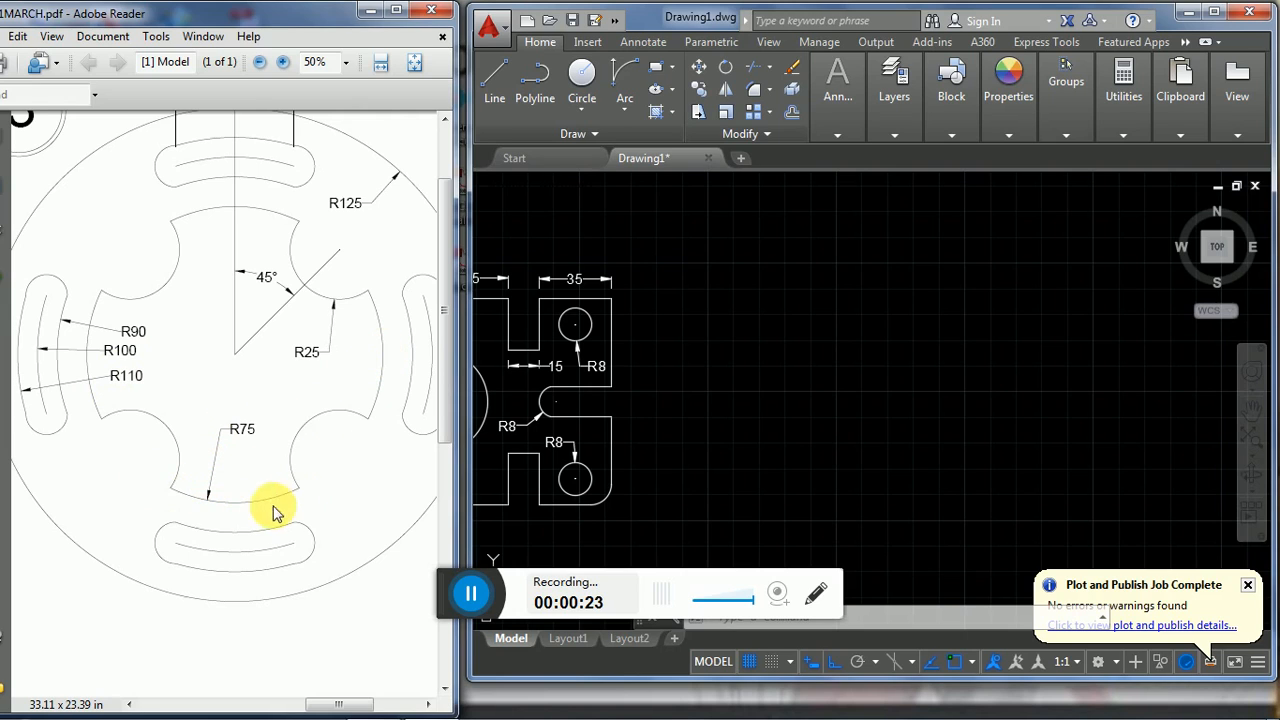
# - In AutoCAD, draw a circle of radius 125 in the empty area to the right of the finished plate
pyautogui.click(590, 108)
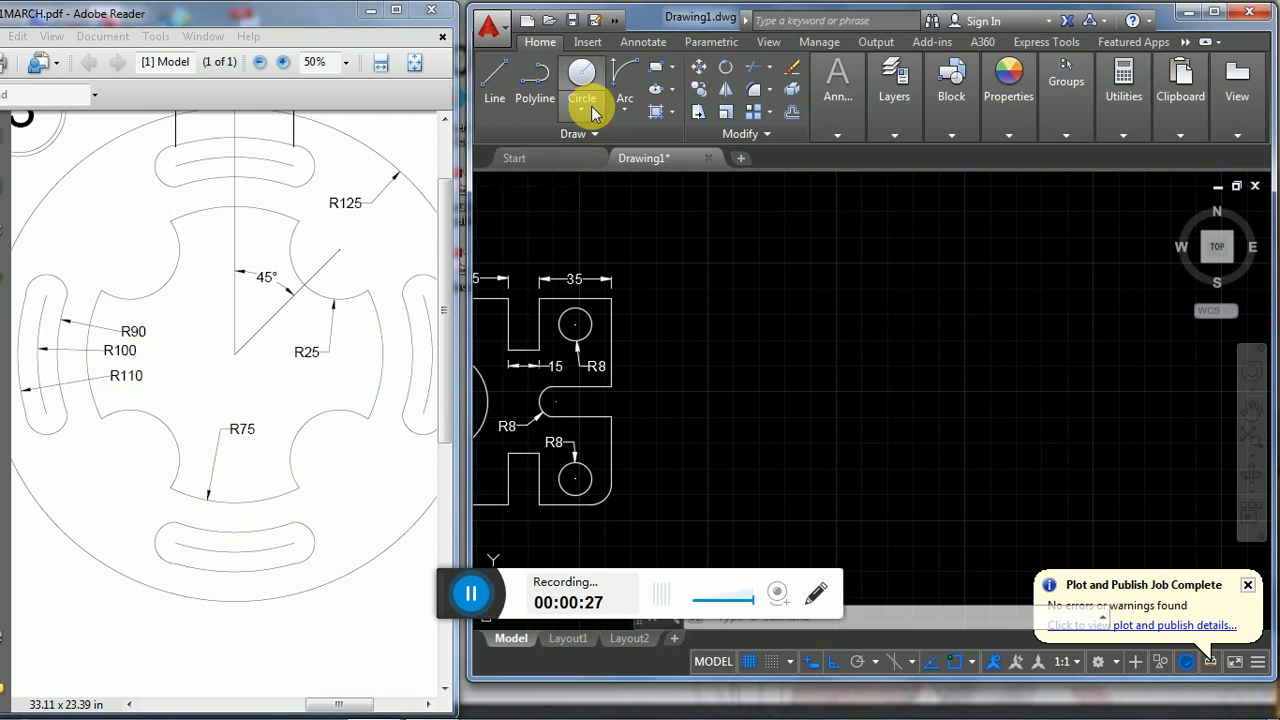
pyautogui.click(588, 115)
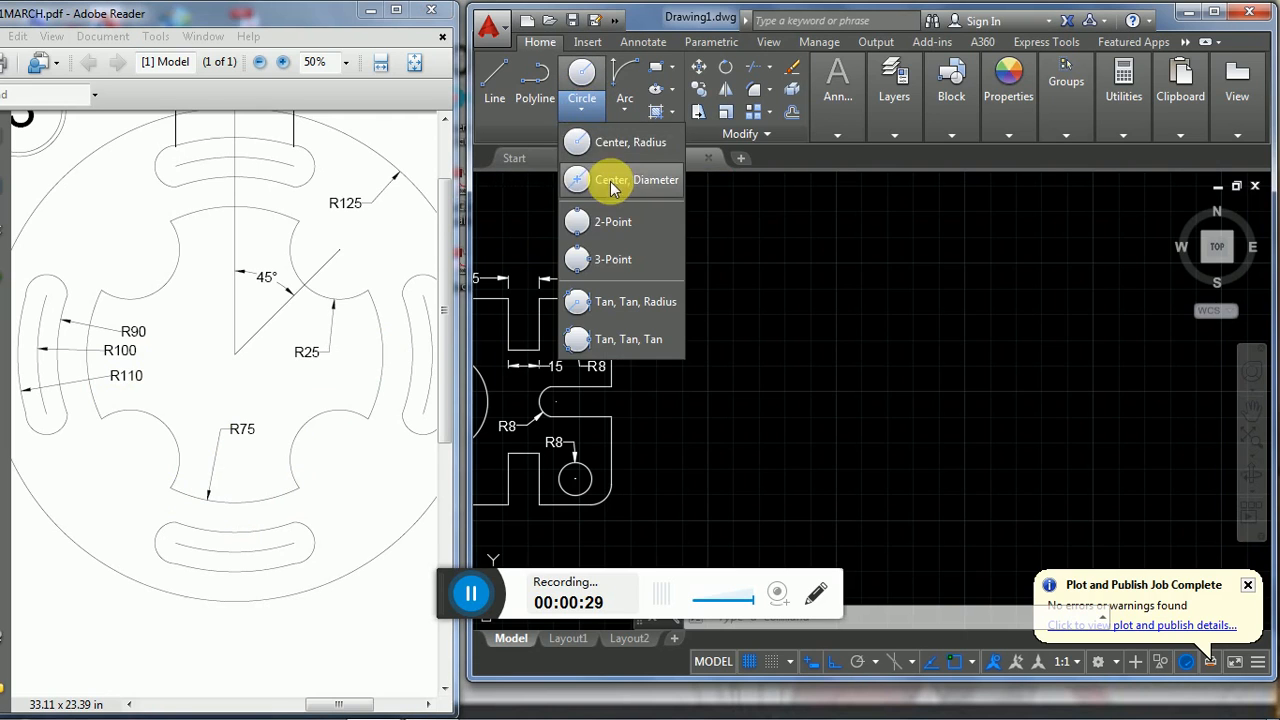
pyautogui.click(612, 137)
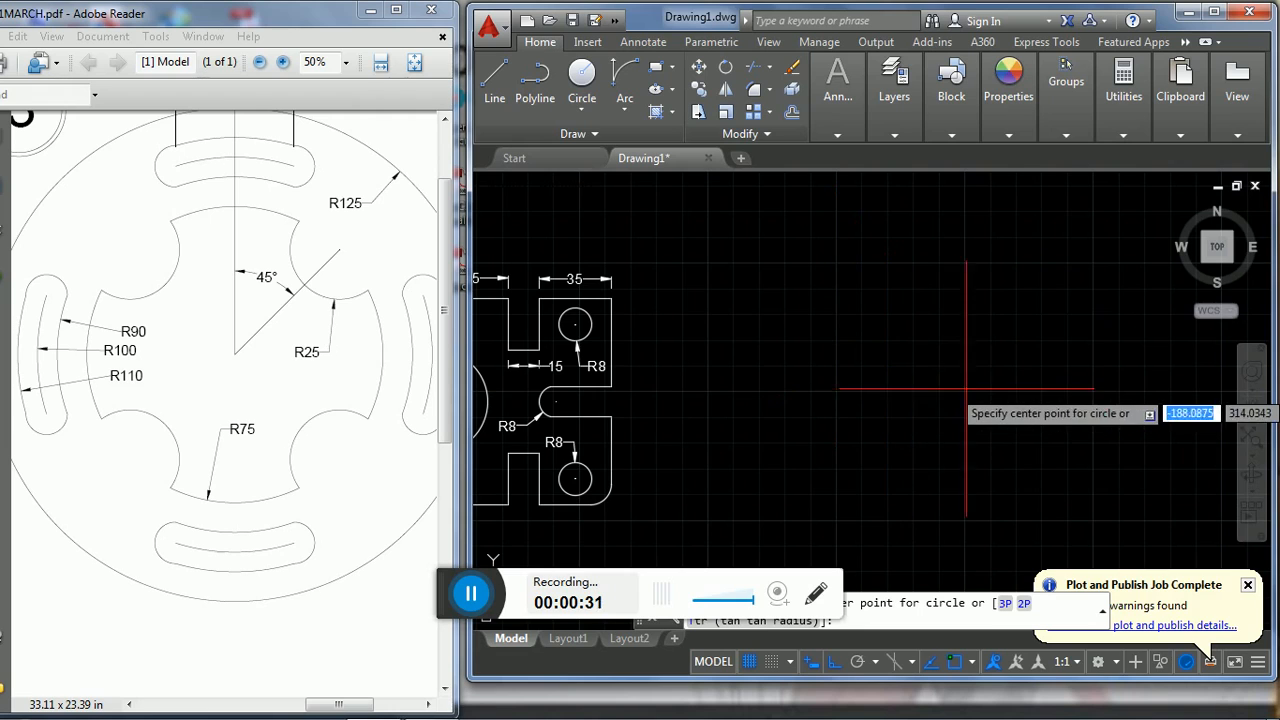
pyautogui.click(1097, 390)
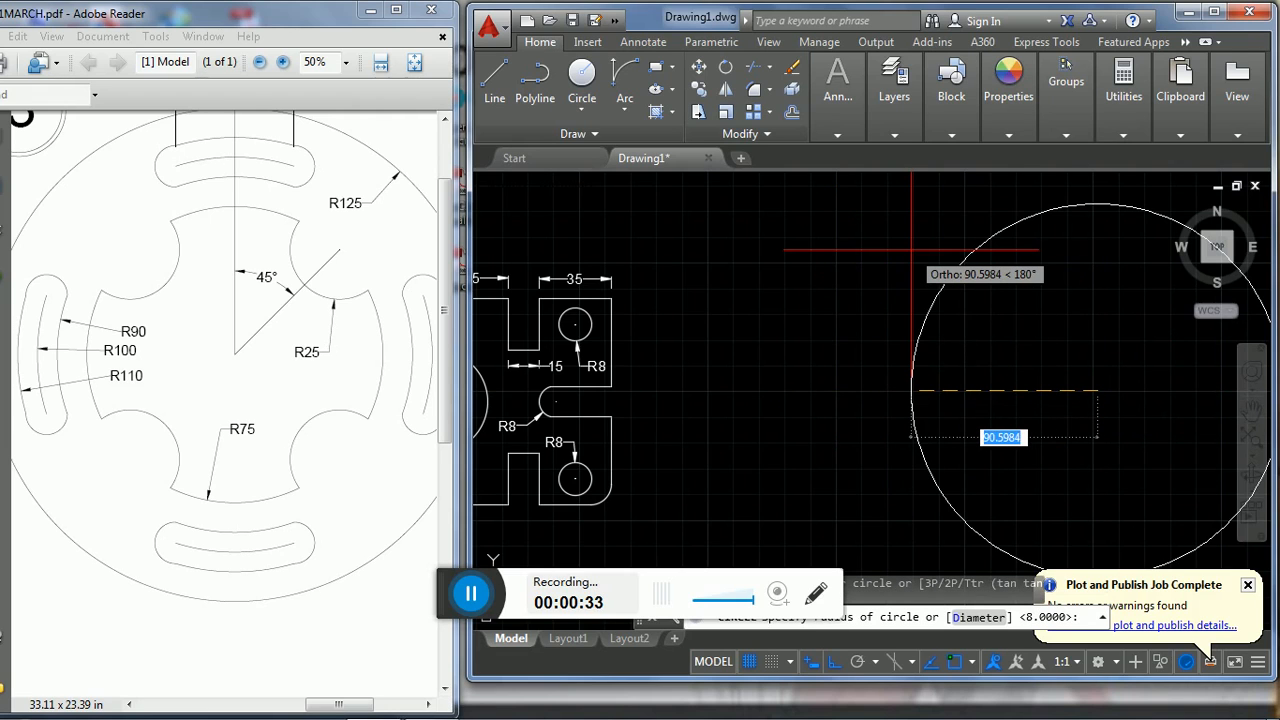
pyautogui.write('12')
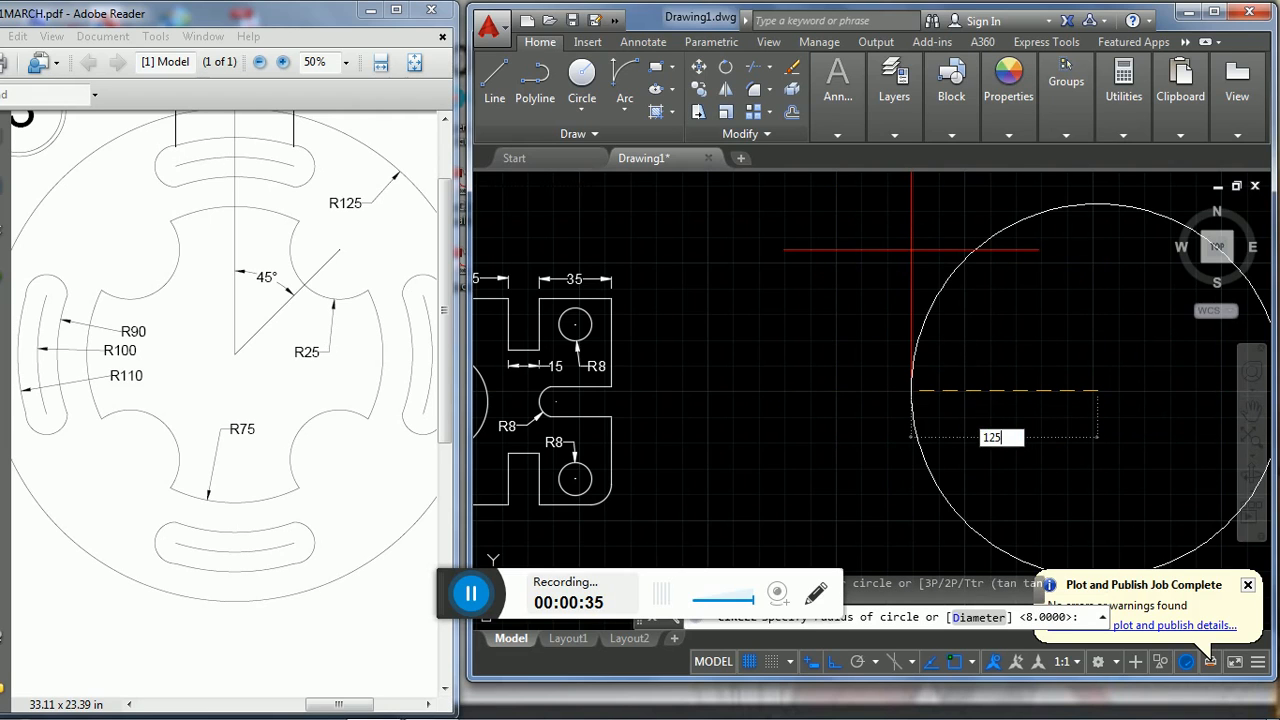
pyautogui.write('5')
pyautogui.press('Return')
pyautogui.write('Z')
pyautogui.press('Return')
pyautogui.write('a')
pyautogui.press('Return')
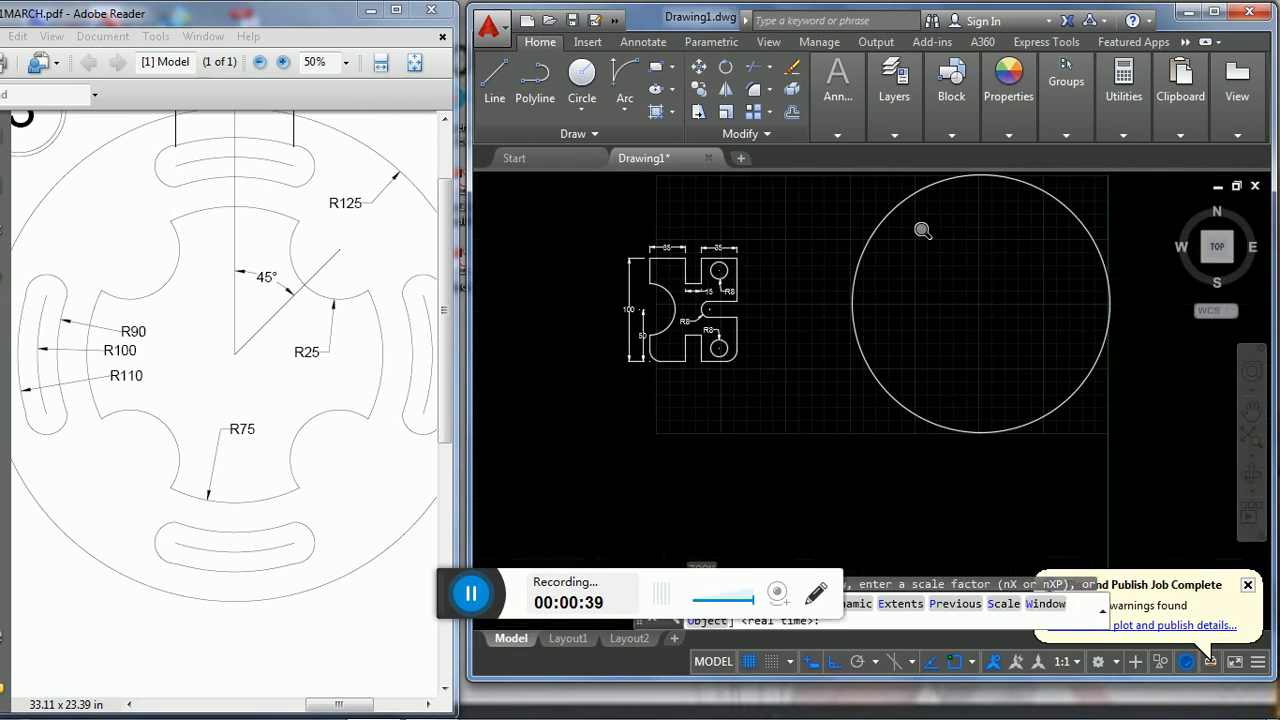
pyautogui.moveTo(863, 310); pyautogui.dragTo(710, 328, button='middle')
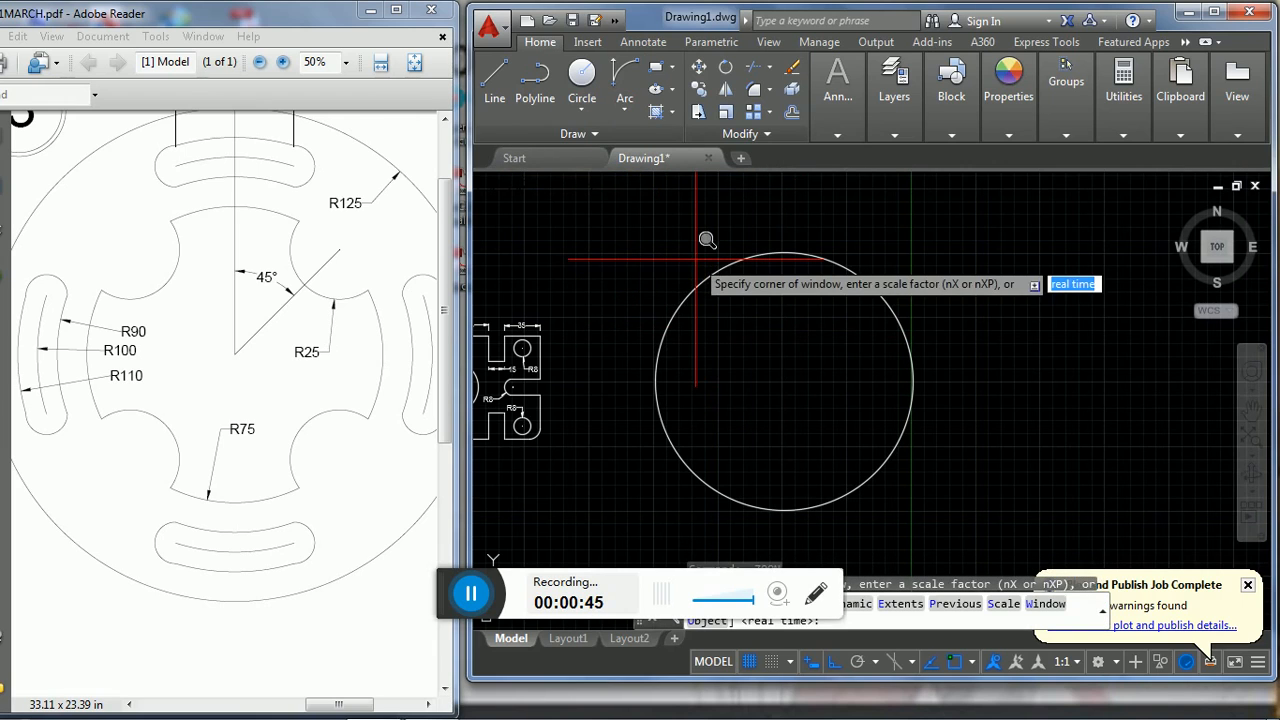
pyautogui.press('Escape')
# - Draw two circles of radius 90 and 100 concentric with the radius 125 circle
pyautogui.write('c')
pyautogui.press('Return')
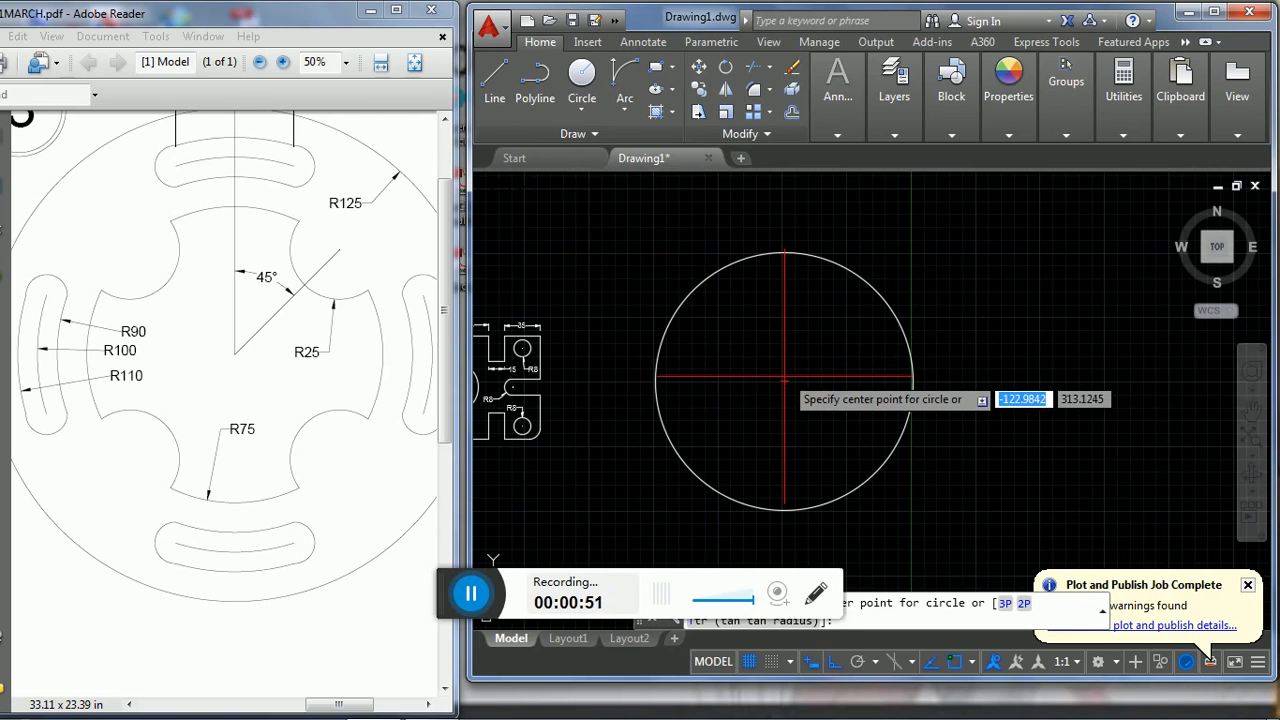
pyautogui.click(784, 379)
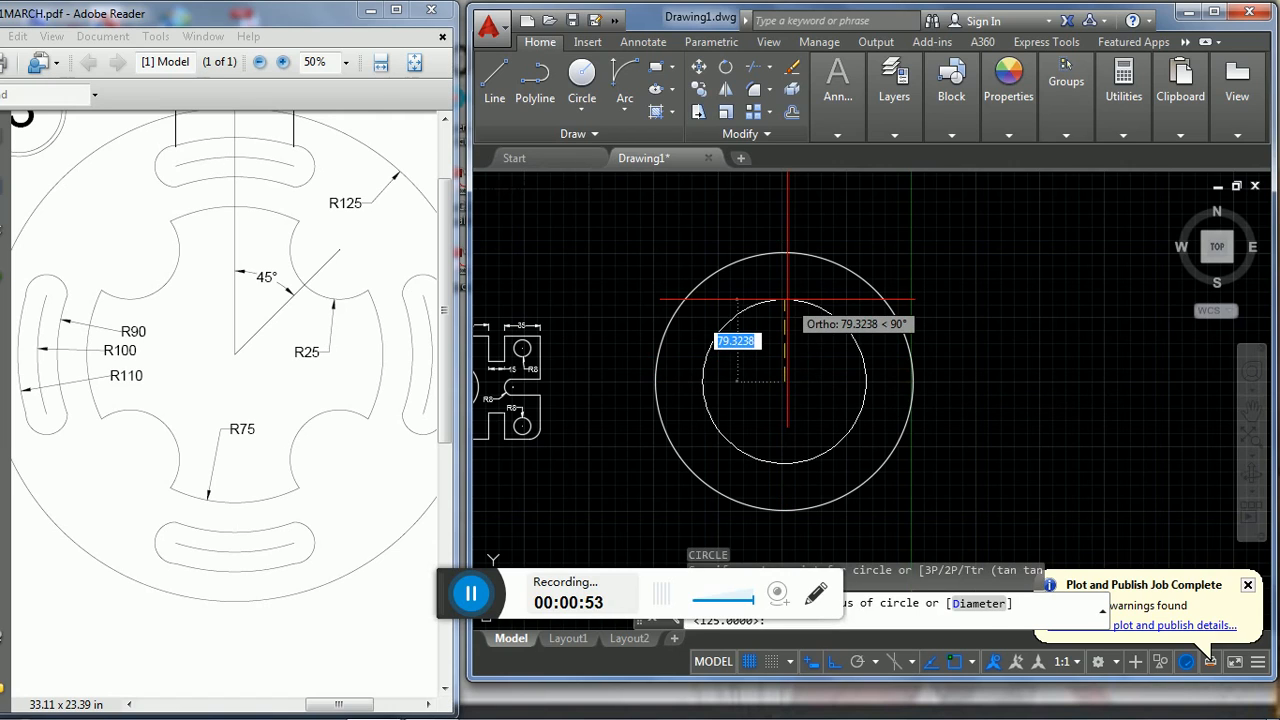
pyautogui.press('Return')
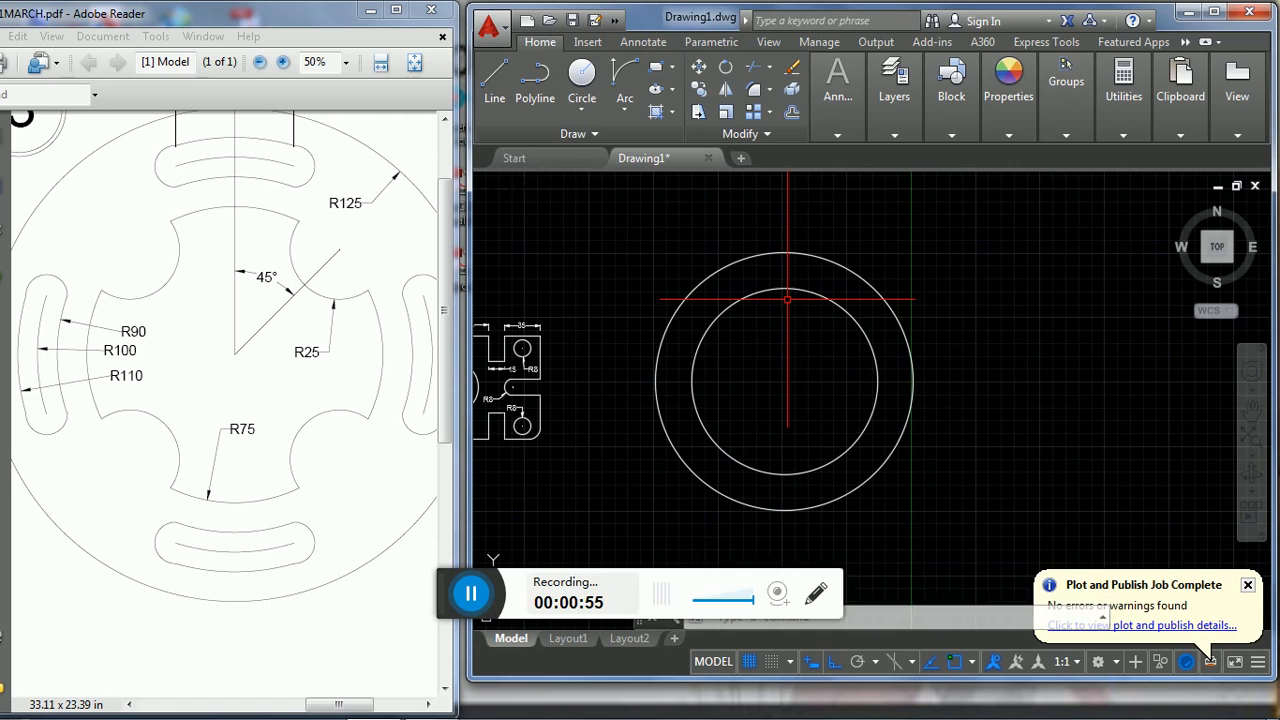
pyautogui.press('Return')
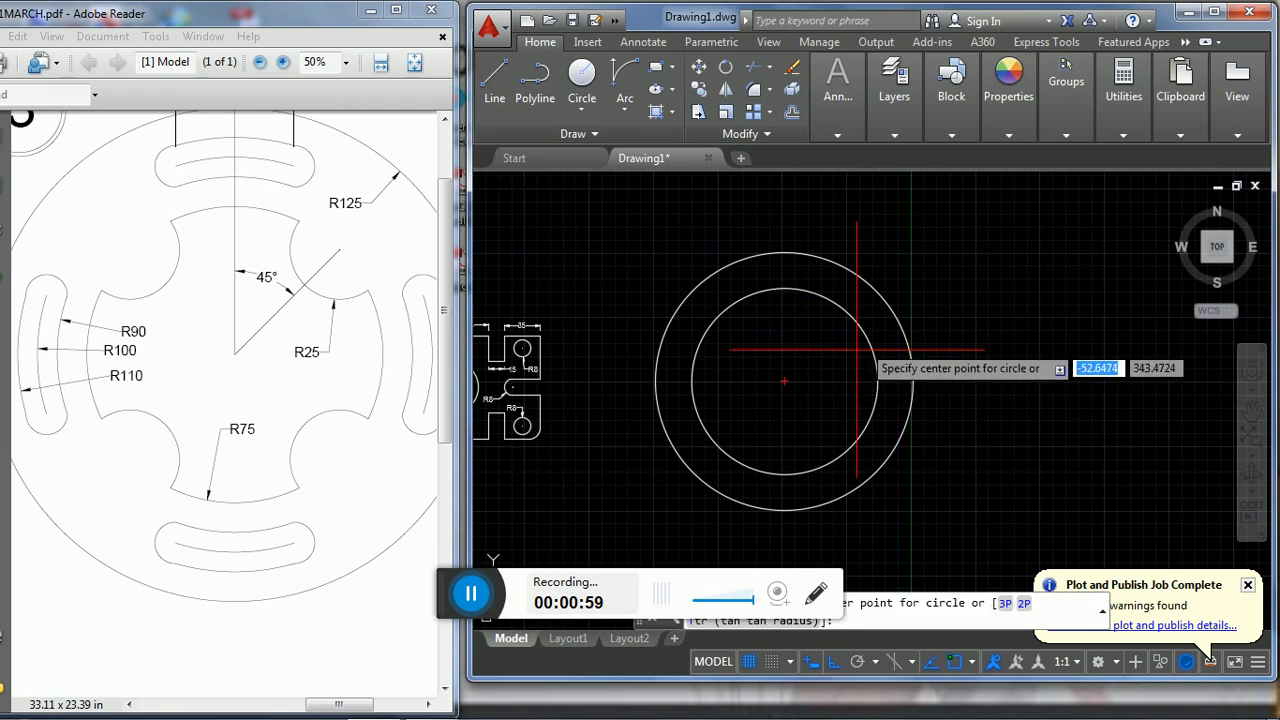
pyautogui.click(785, 381)
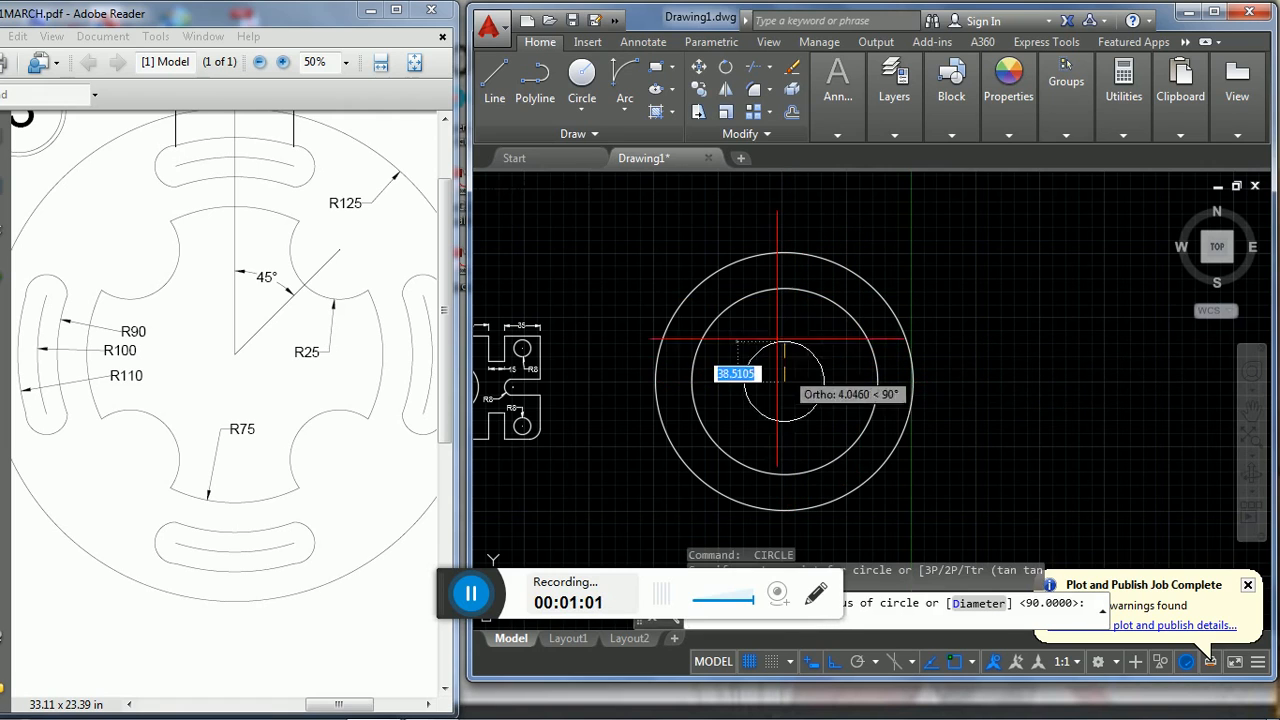
pyautogui.write('1')
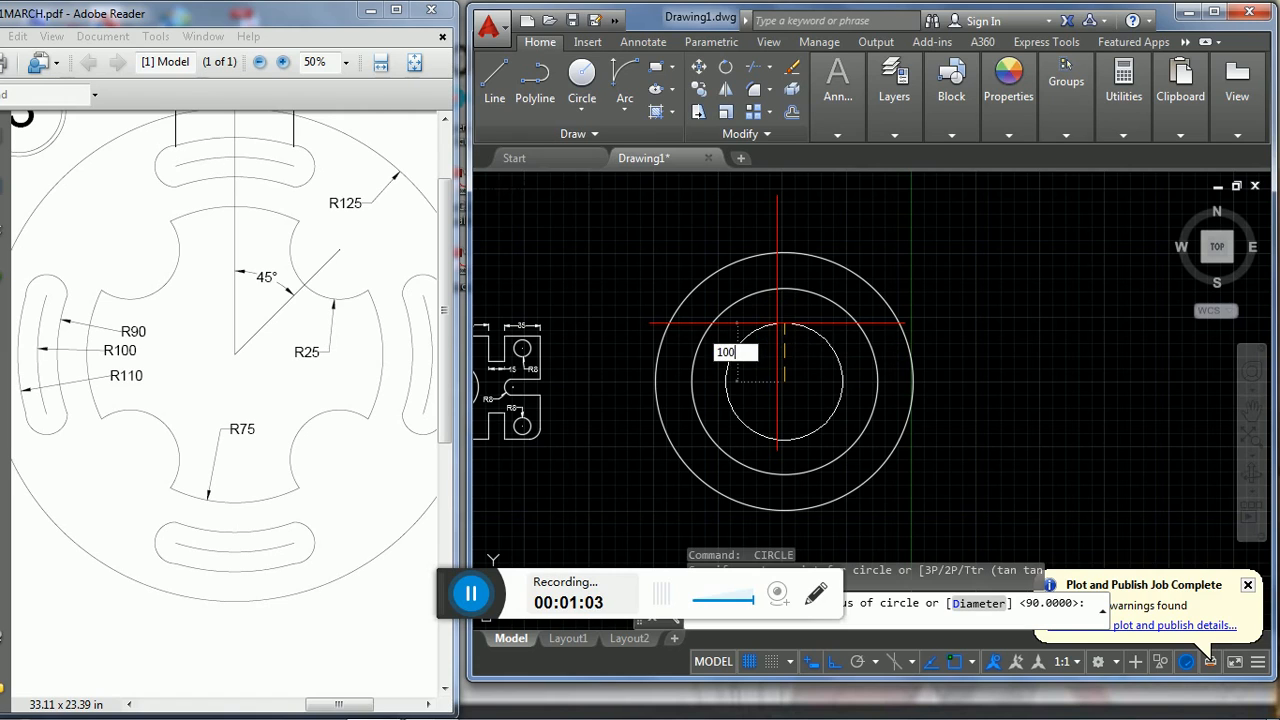
pyautogui.write('00')
pyautogui.press('Return')
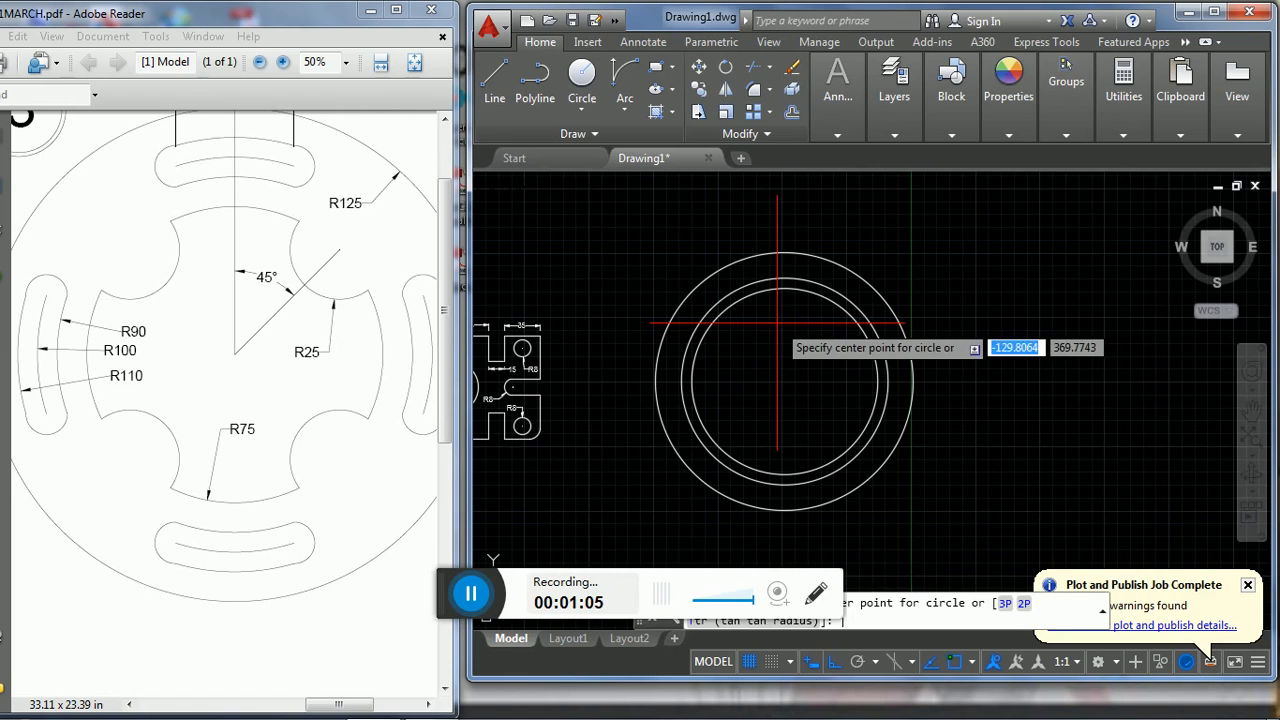
# - Add two more concentric circles of radius 110 and 75 from the same centre point
pyautogui.click(785, 381)
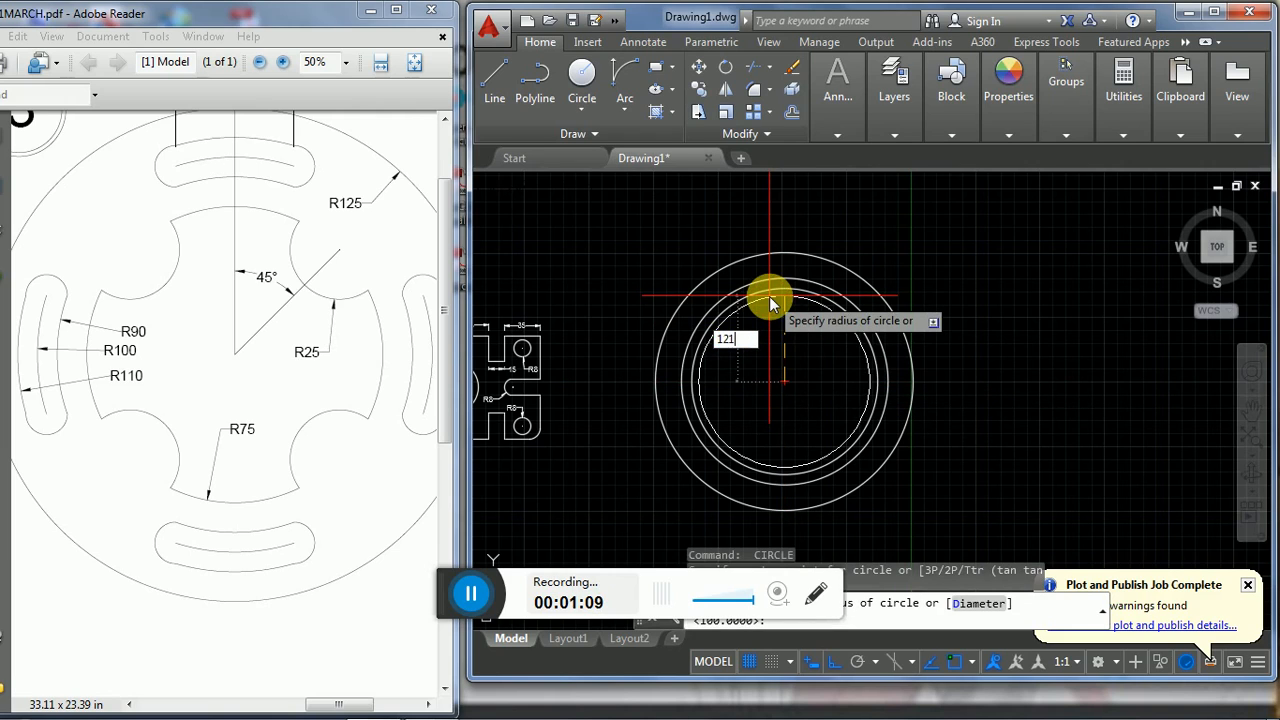
pyautogui.write('110')
pyautogui.press('Return')
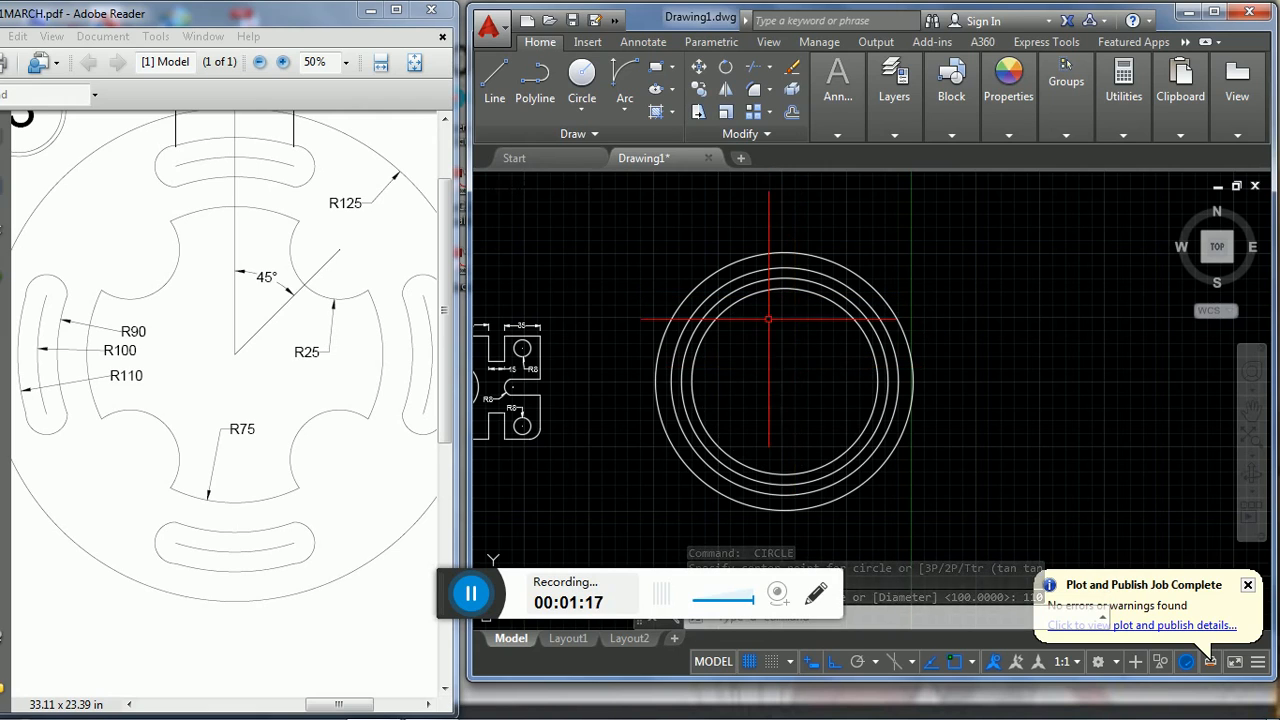
pyautogui.press('Return')
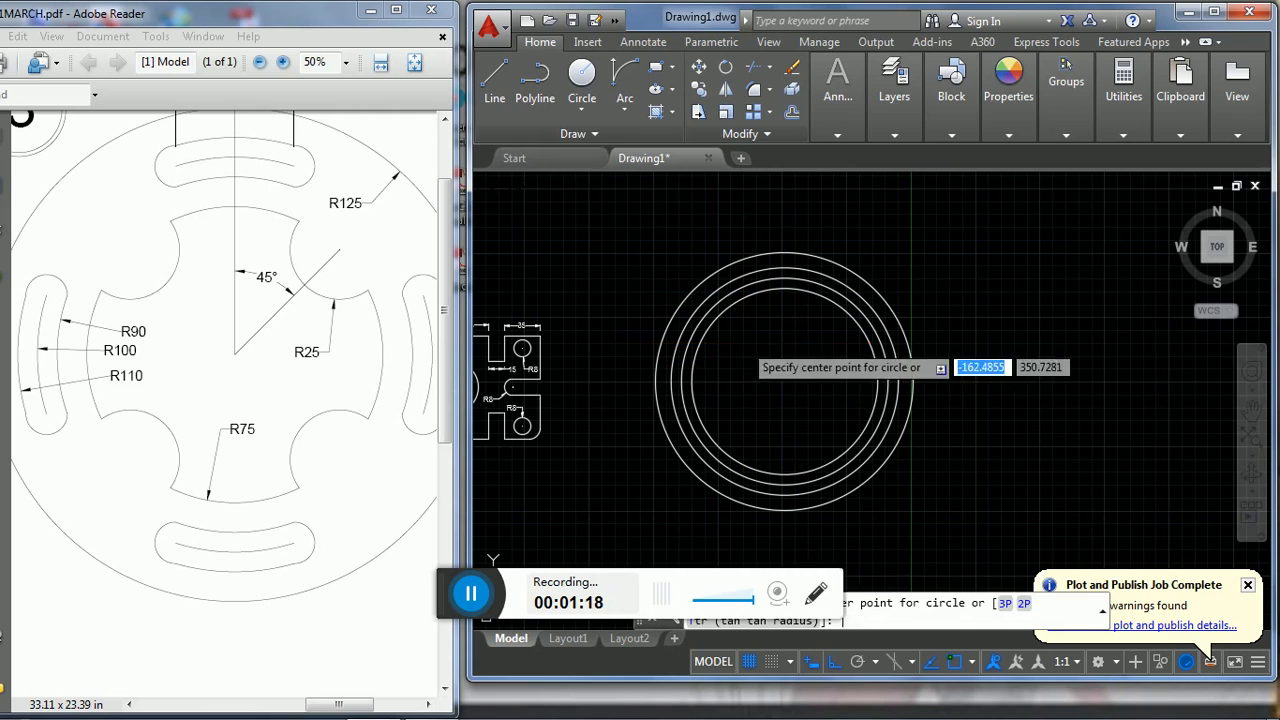
pyautogui.click(784, 381)
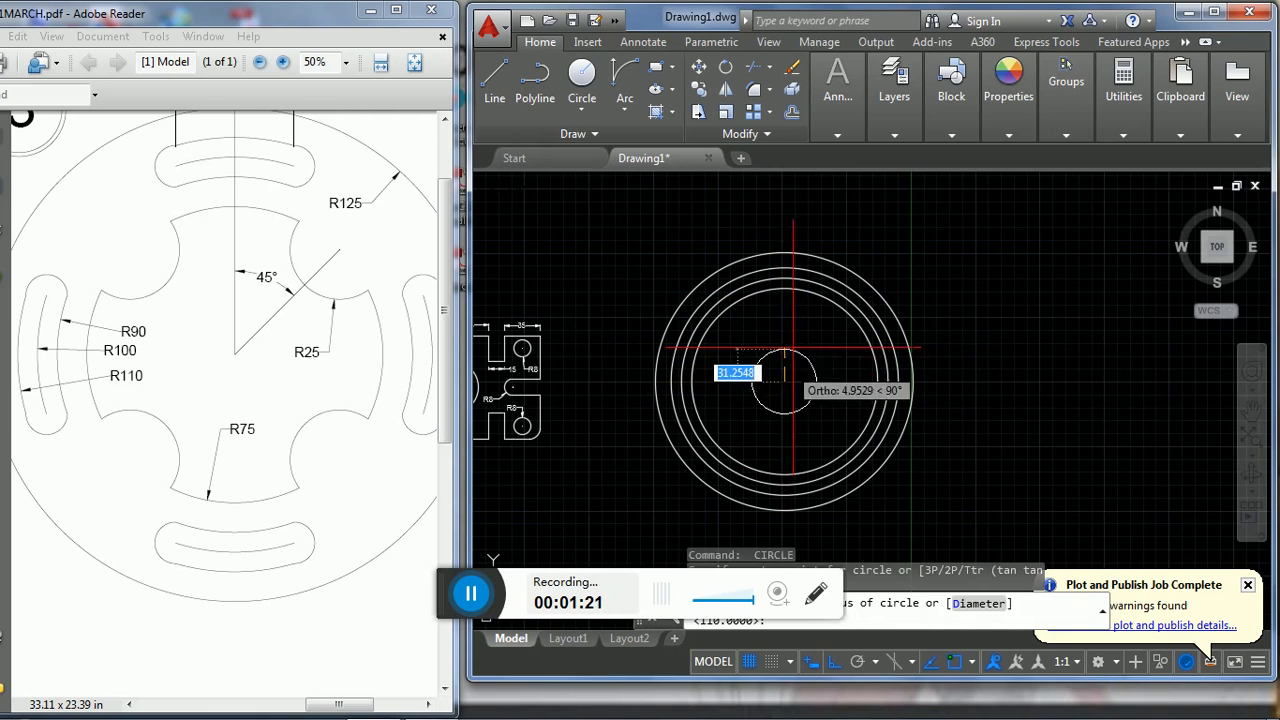
pyautogui.write('75')
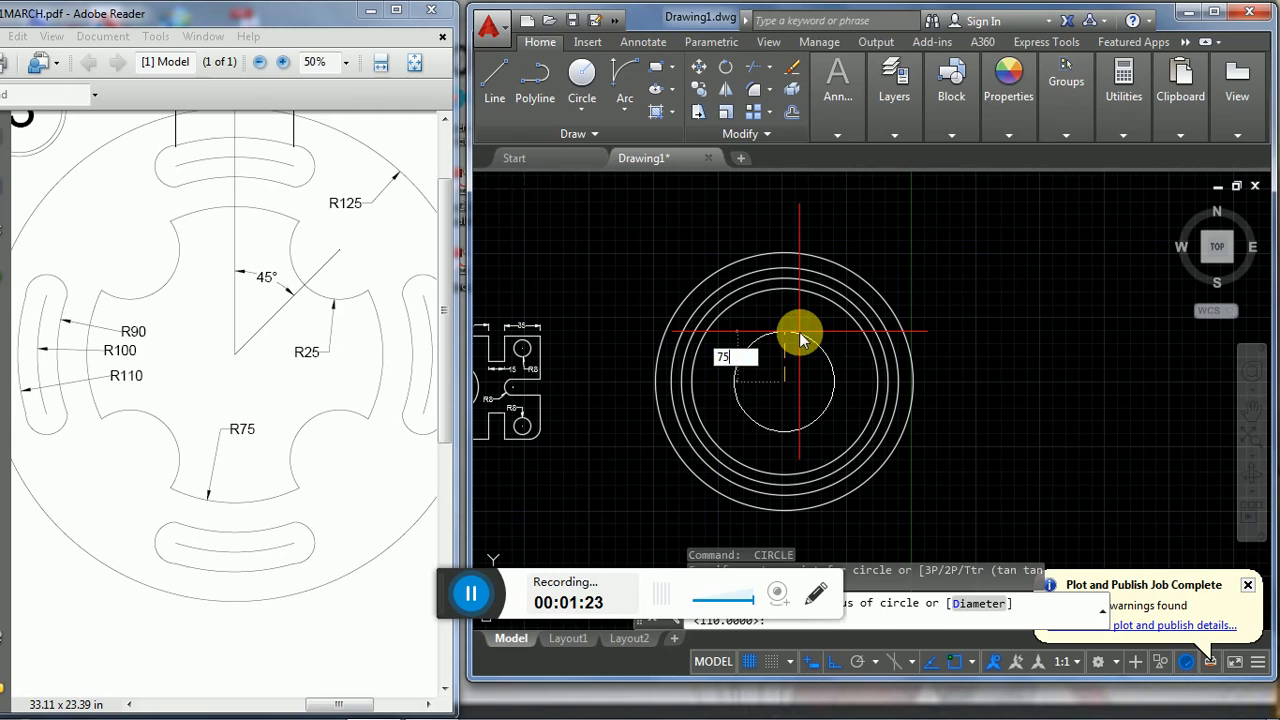
pyautogui.press('Return')
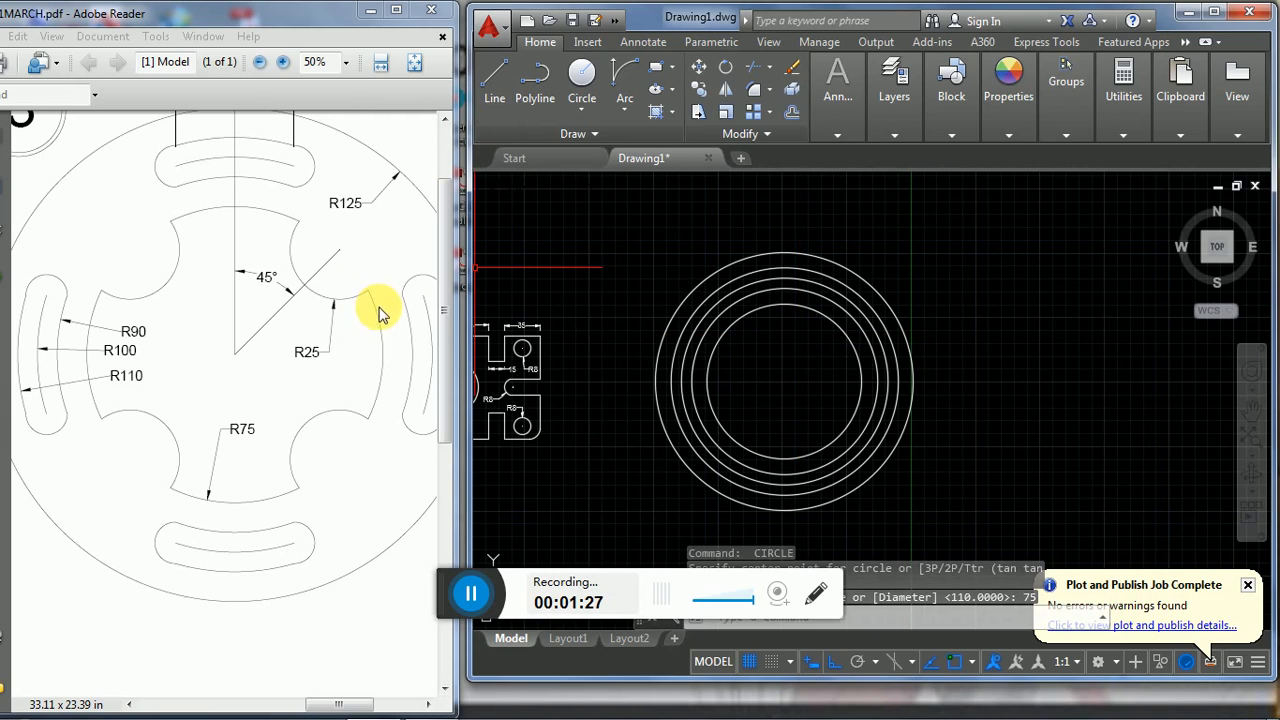
# - Draw a vertical line from the circles' common centre upward past the outermost circle
pyautogui.moveTo(444, 299); pyautogui.dragTo(456, 253)
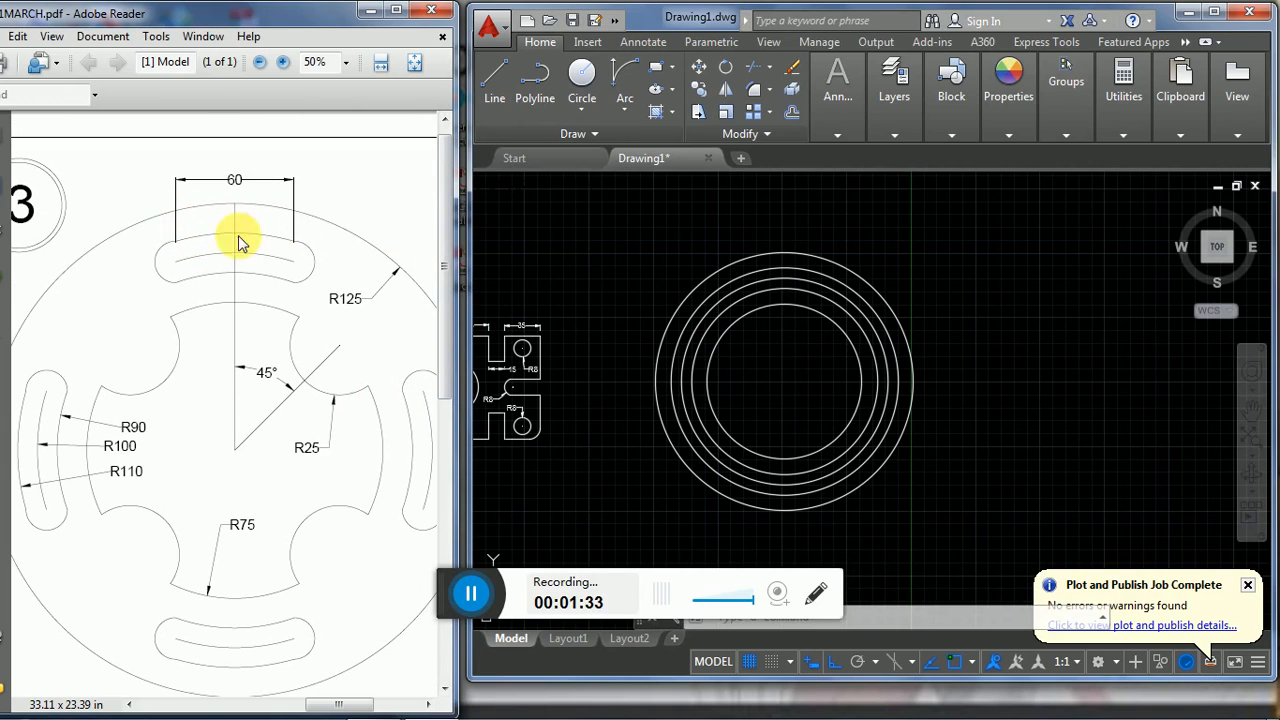
pyautogui.click(494, 80)
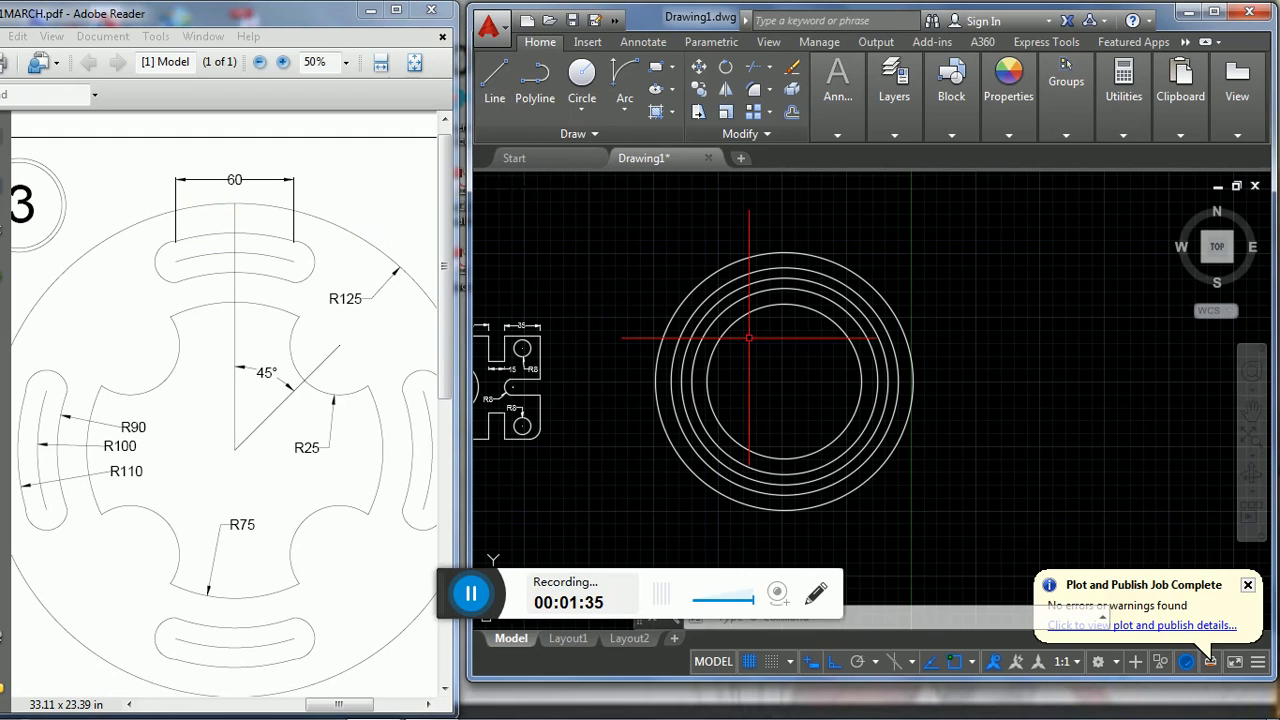
pyautogui.click(500, 86)
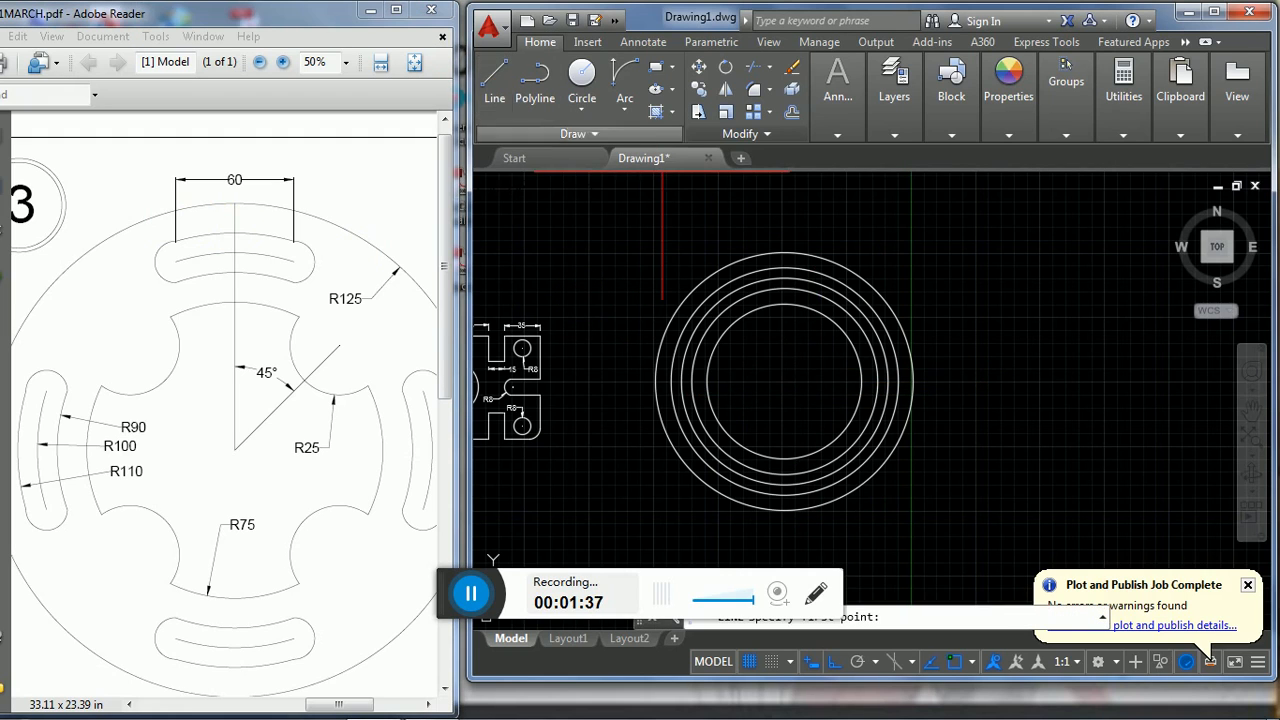
pyautogui.click(784, 381)
pyautogui.click(784, 199)
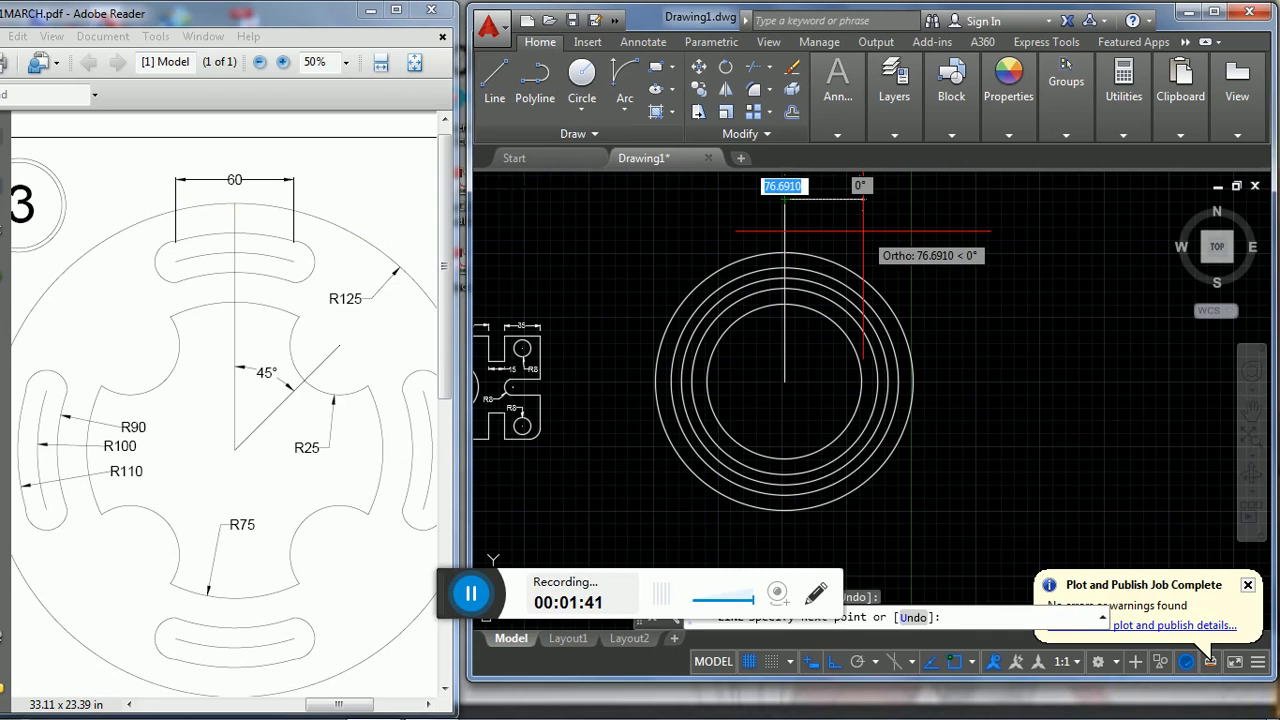
pyautogui.press('Escape')
# - Offset the vertical centre line by 30 to both its right and left sides
pyautogui.write('o')
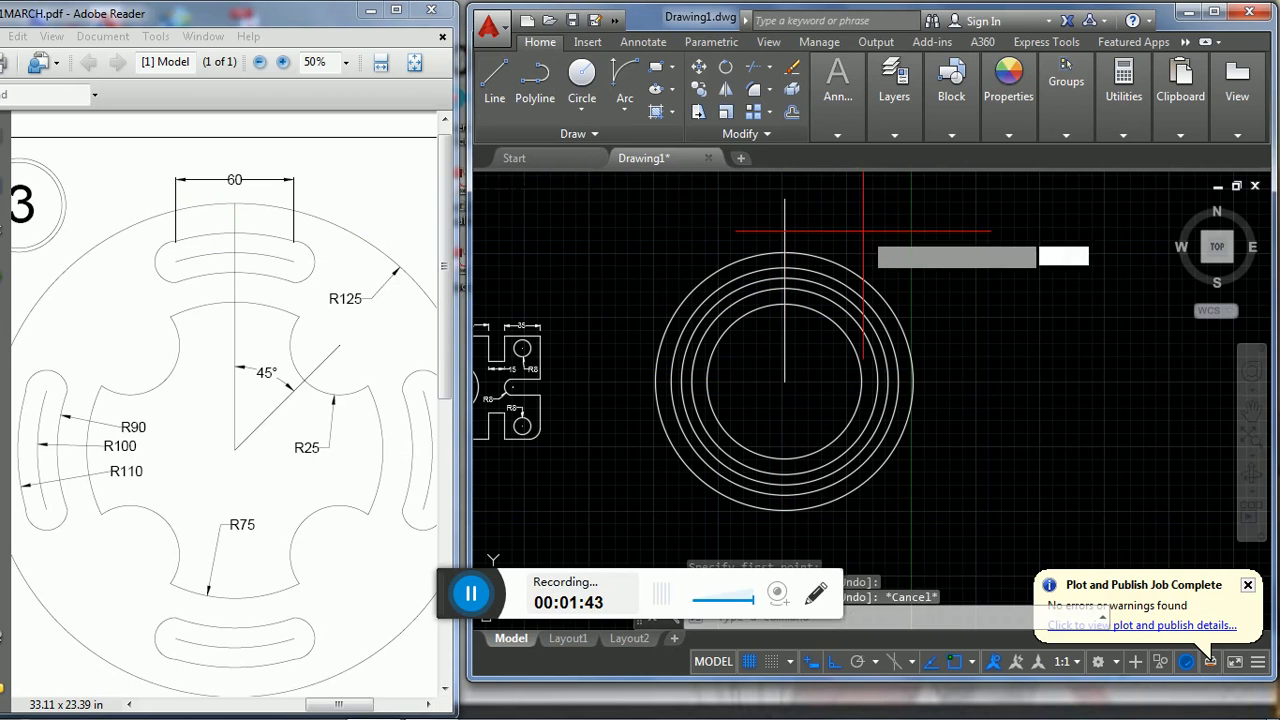
pyautogui.press('Return')
pyautogui.write('30')
pyautogui.press('Return')
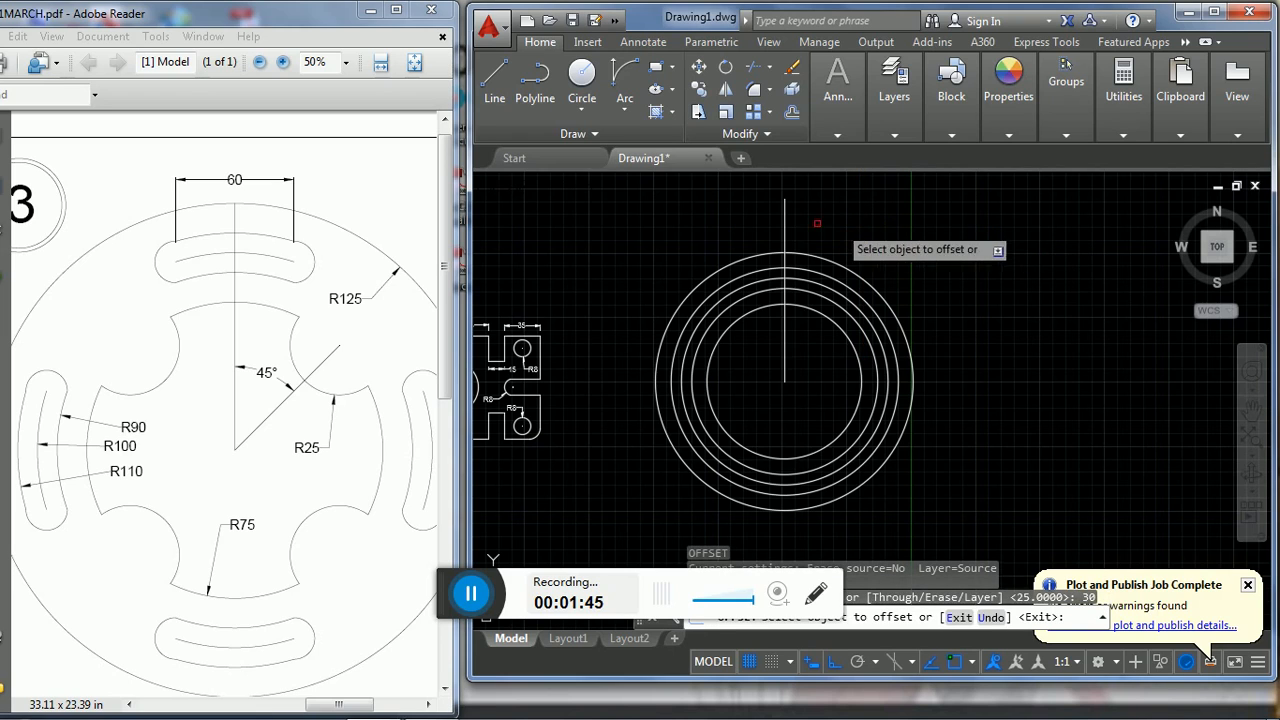
pyautogui.click(784, 221)
pyautogui.click(792, 200)
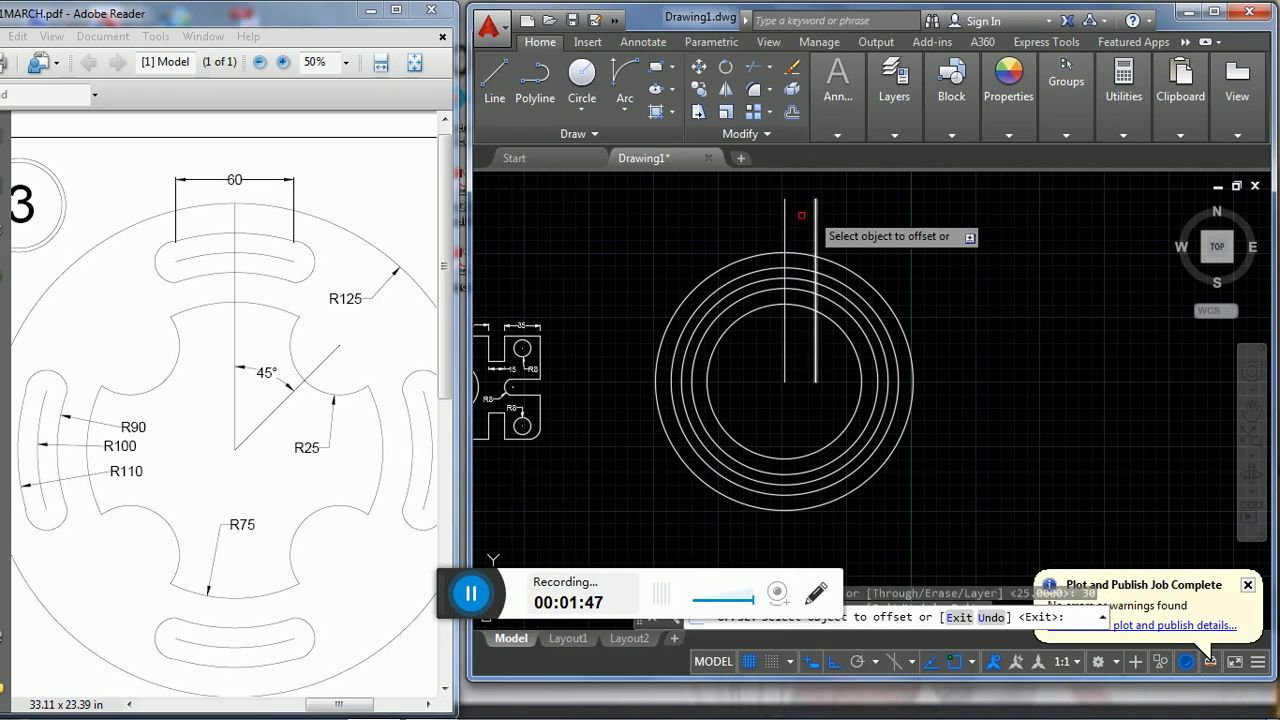
pyautogui.click(784, 221)
pyautogui.click(714, 224)
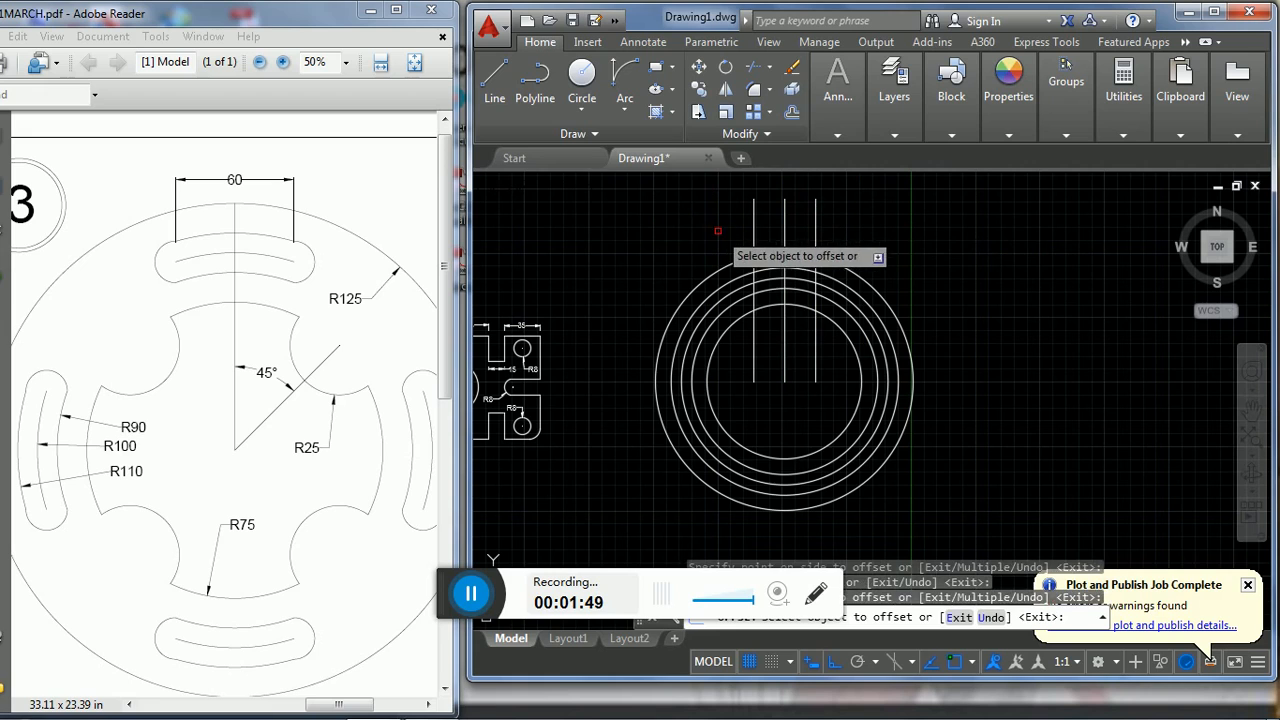
pyautogui.press('Escape')
# - Draw a line 150 long at 45° from the circles' common centre towards the upper right, with ortho off
pyautogui.click(496, 88)
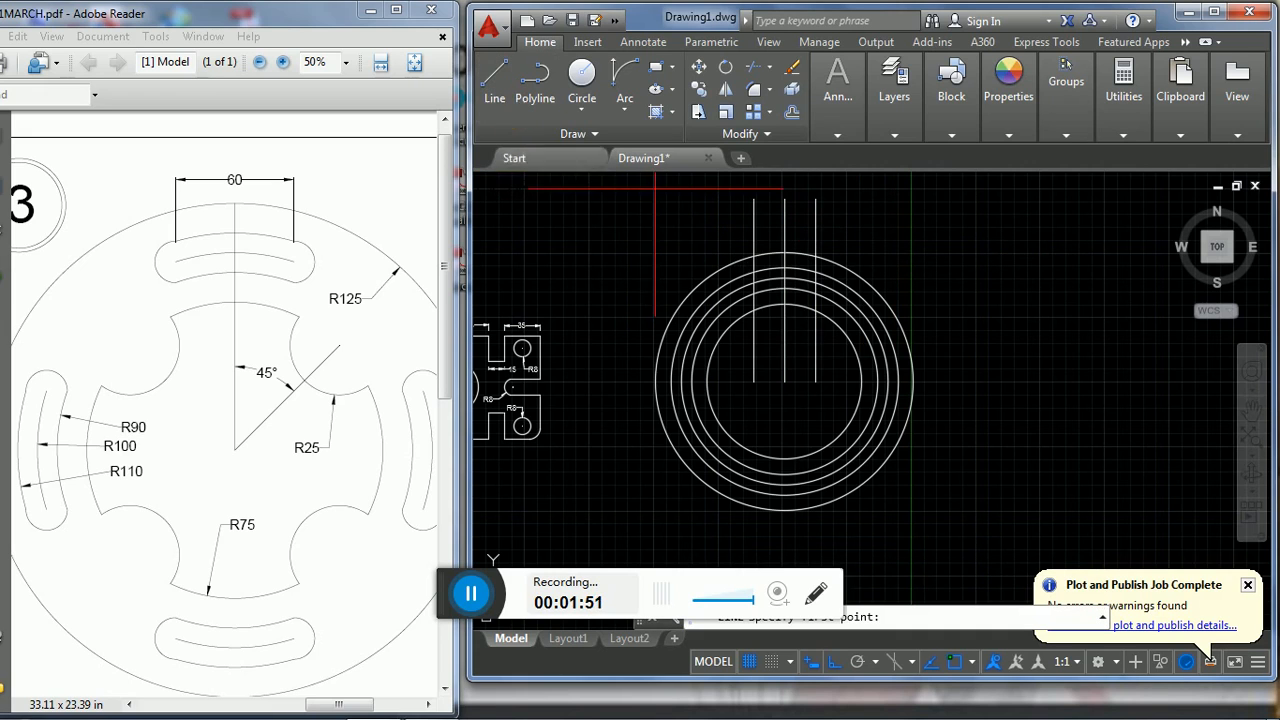
pyautogui.click(785, 381)
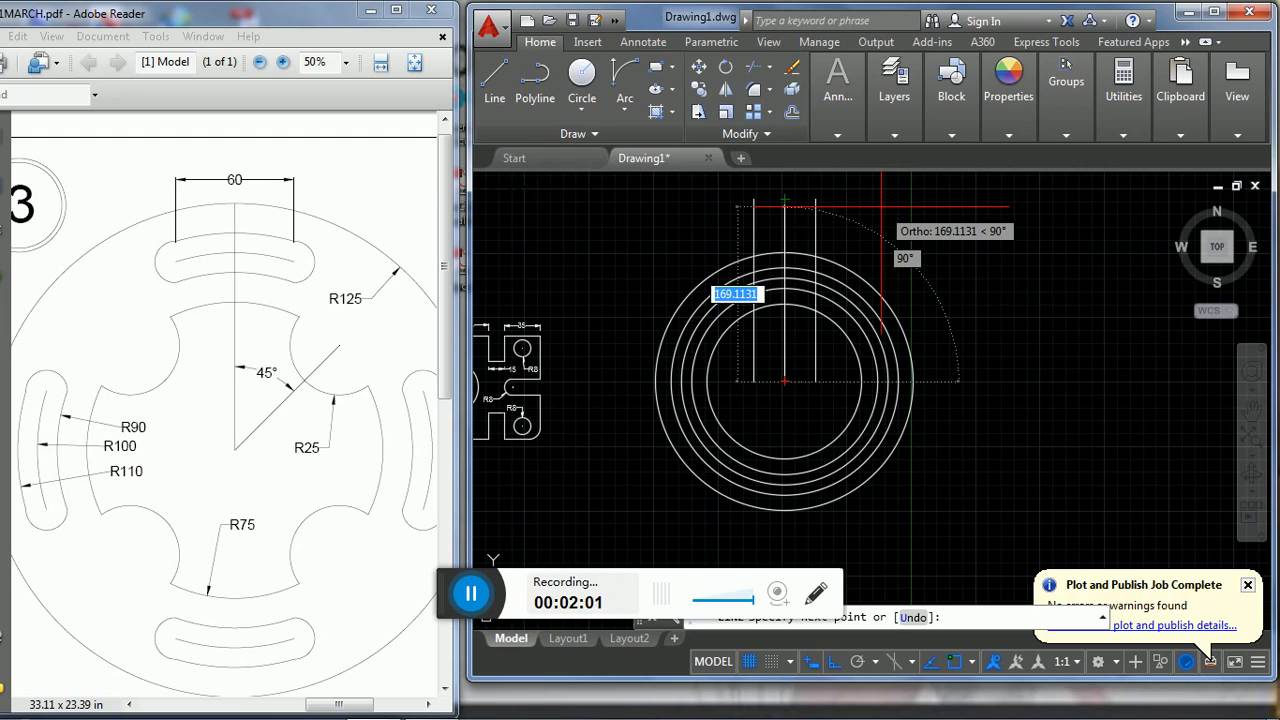
pyautogui.press('F8')
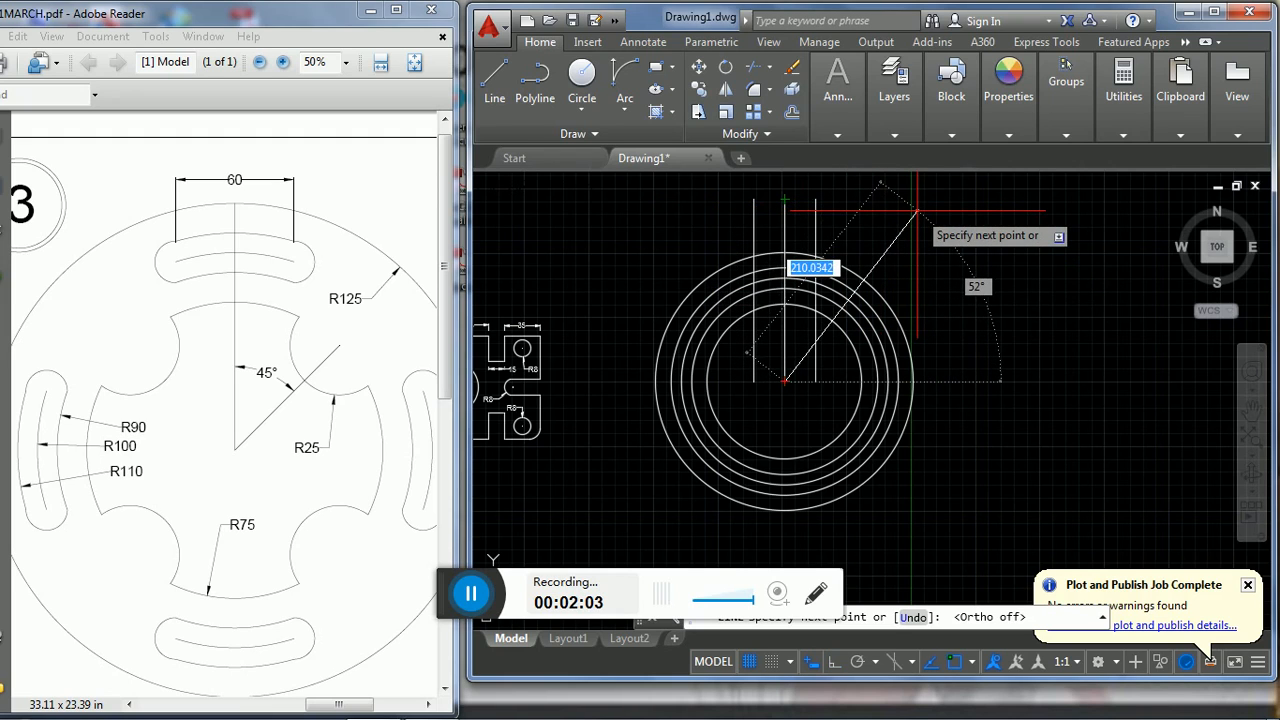
pyautogui.write('50')
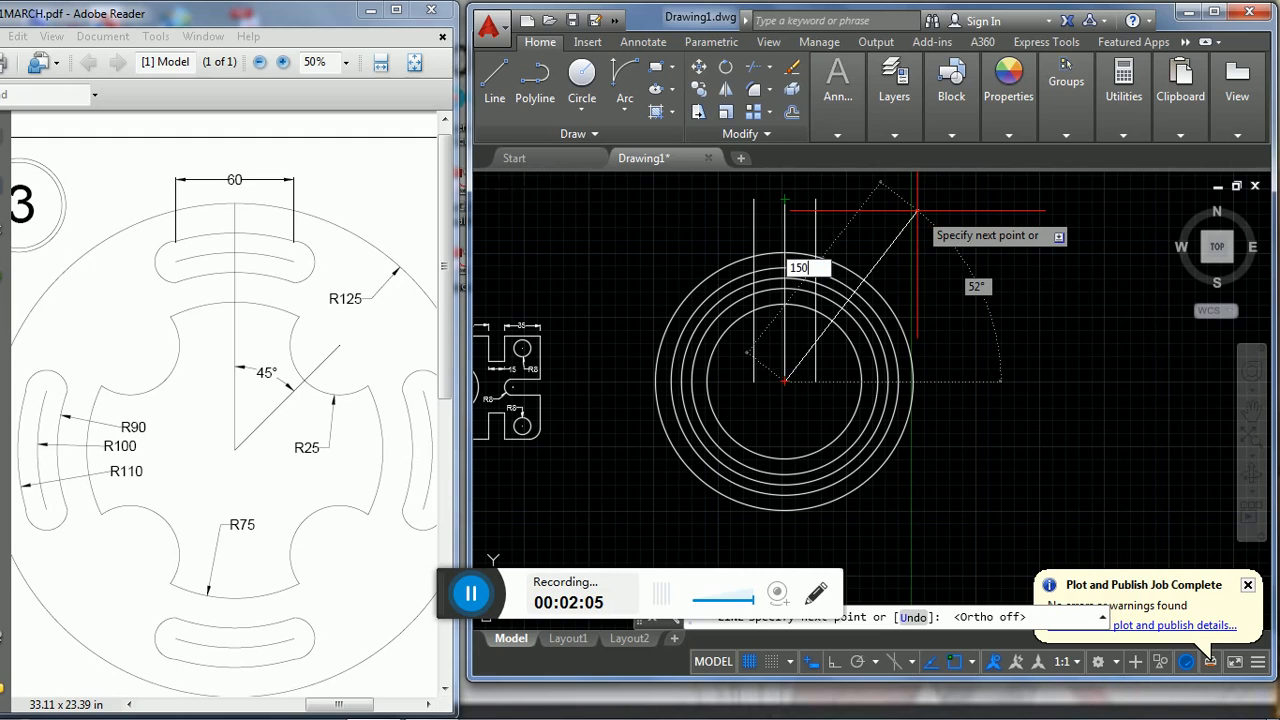
pyautogui.press('Tab')
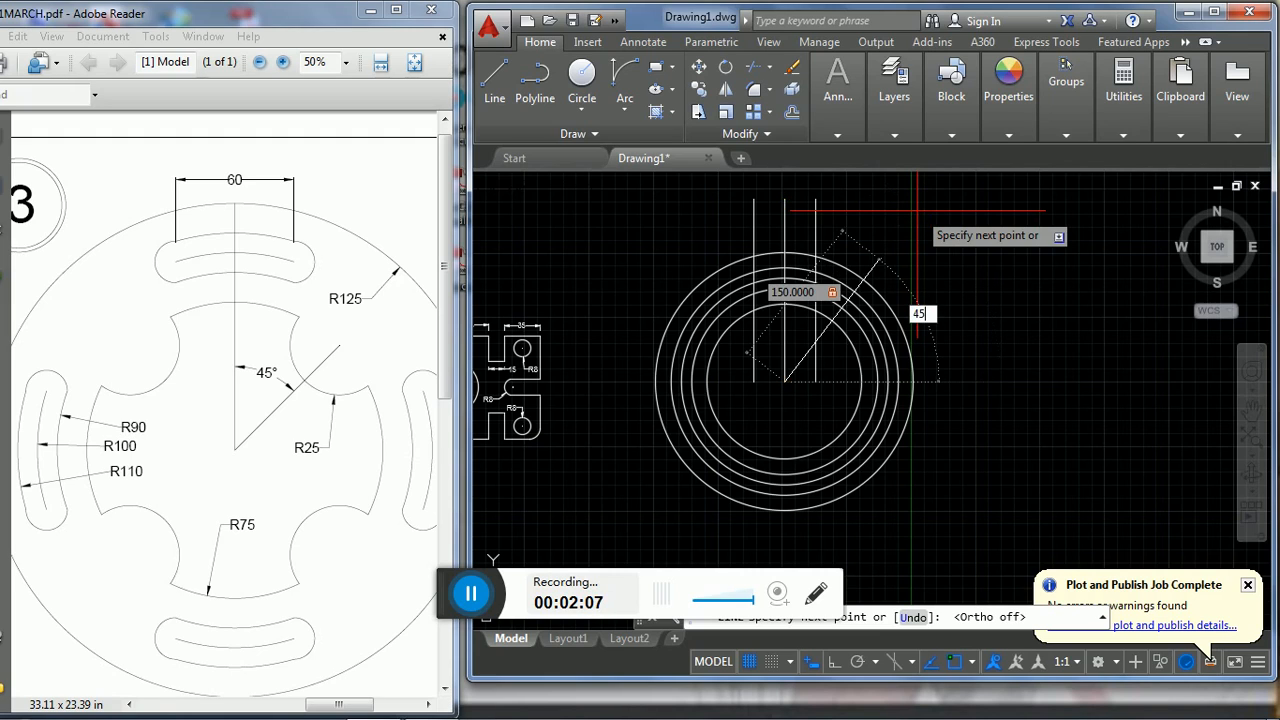
pyautogui.write('45')
pyautogui.press('Return')
pyautogui.press('Escape')
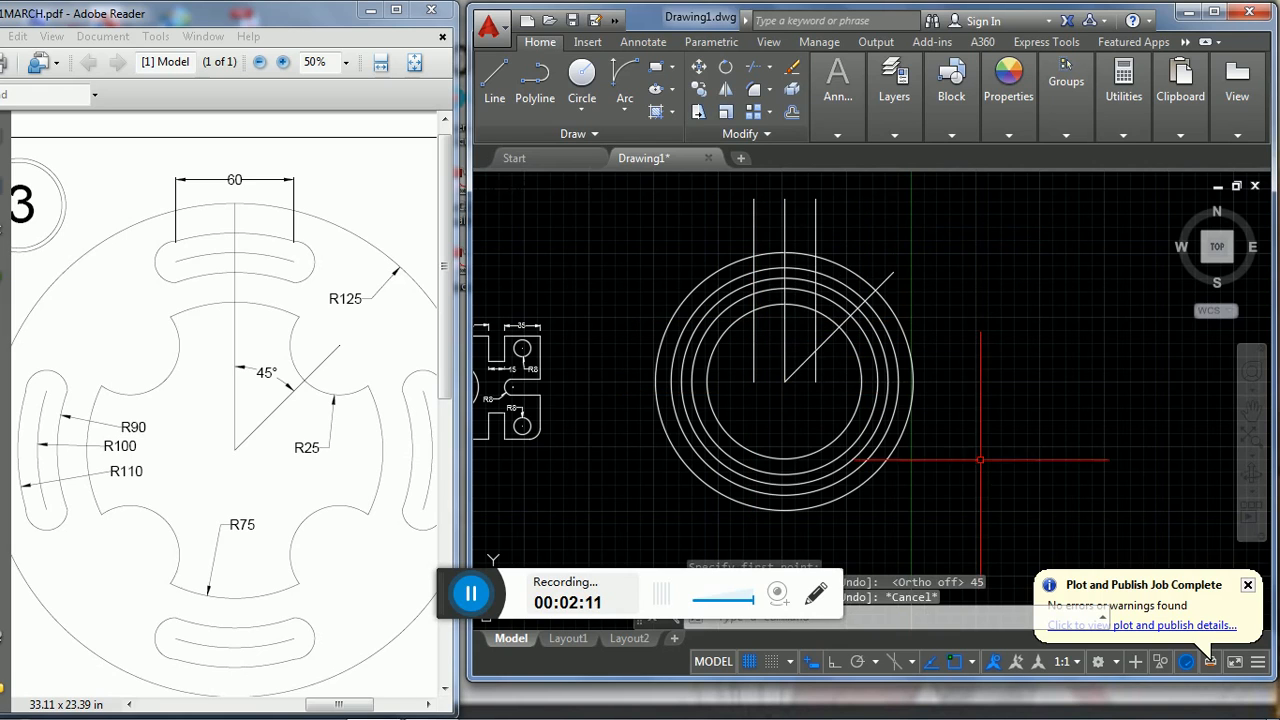
# - Trim the four inner circles to arcs between the two offset lines, extending only the radius 75 arc to the 45° line
pyautogui.write('TR')
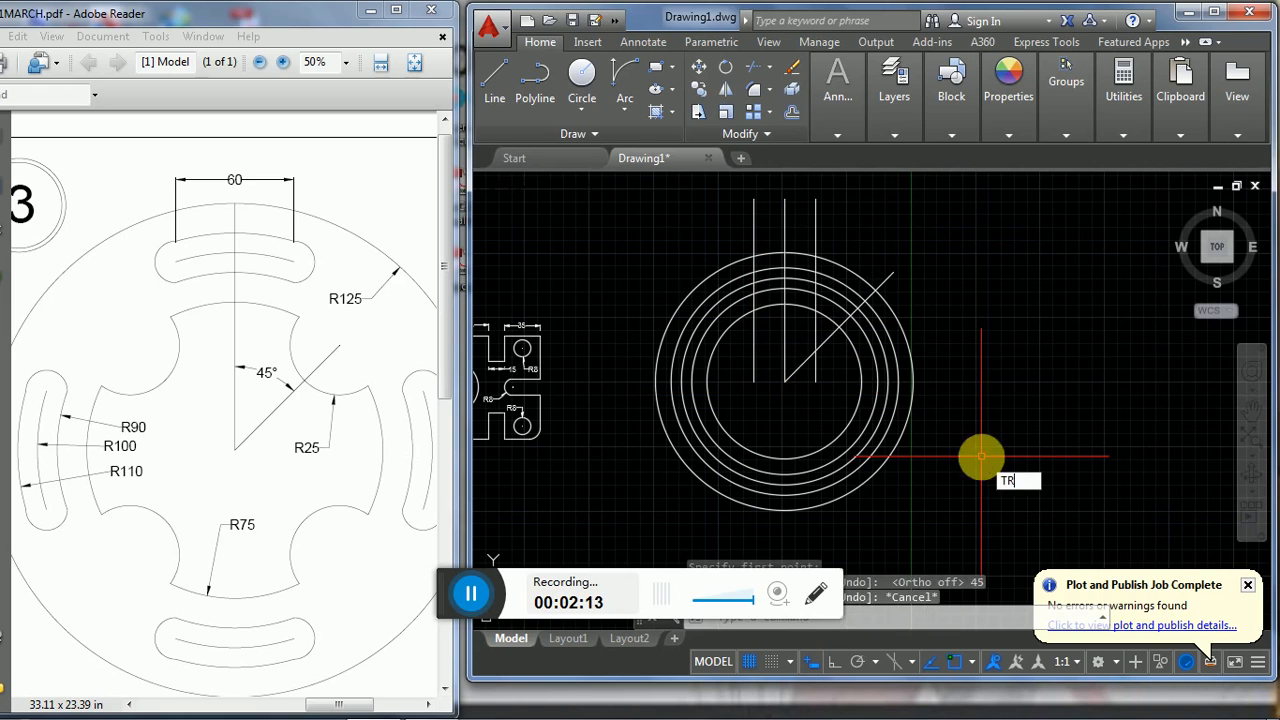
pyautogui.press('Return')
pyautogui.press('Return')
pyautogui.click(731, 384)
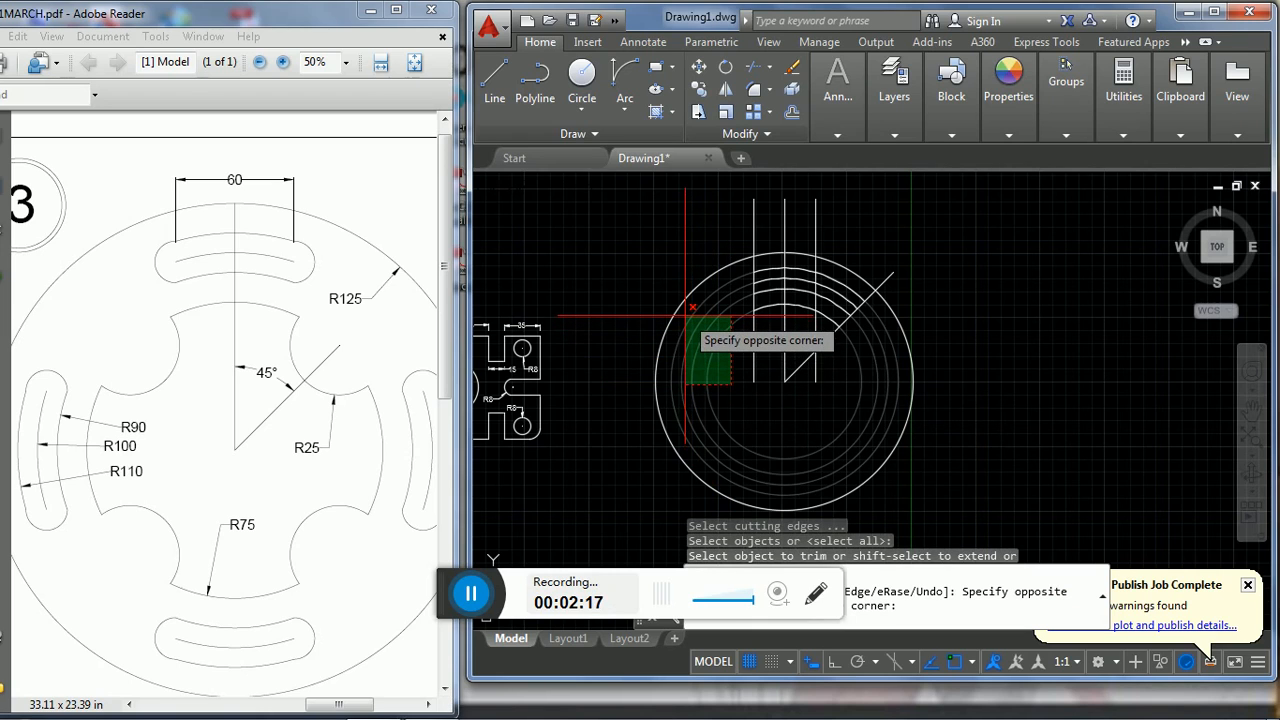
pyautogui.click(685, 316)
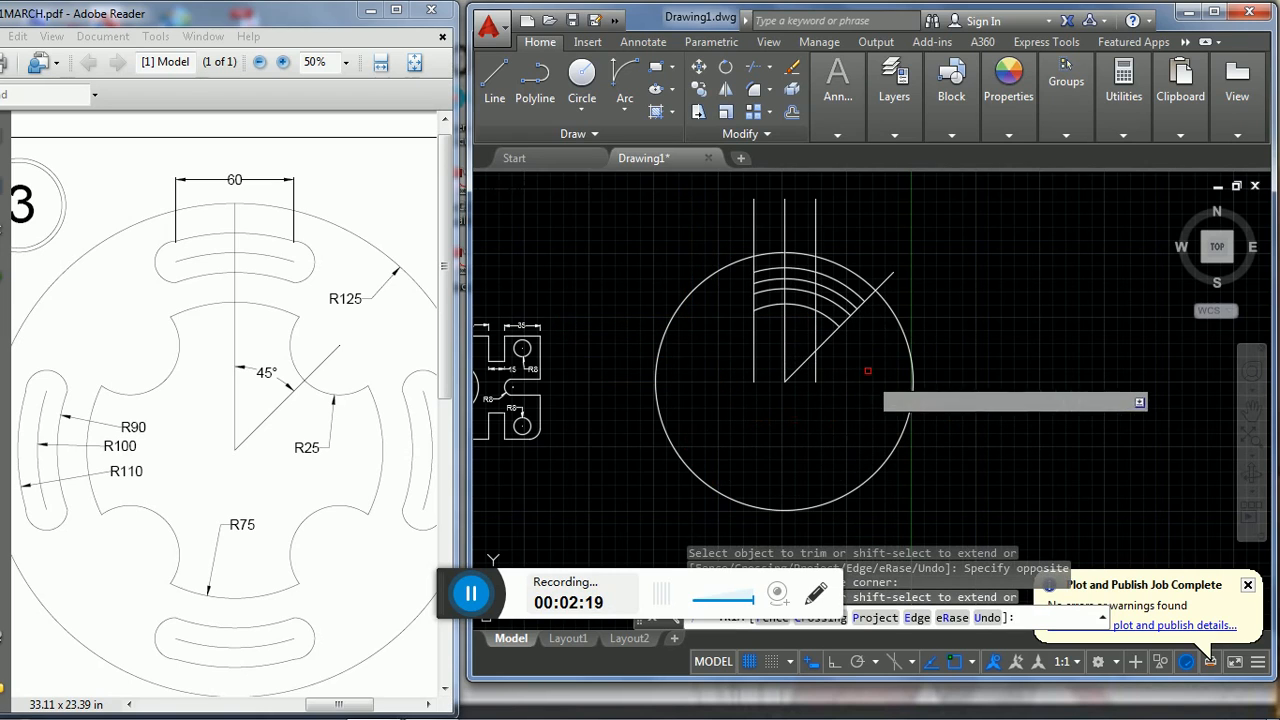
pyautogui.click(846, 296)
pyautogui.click(848, 288)
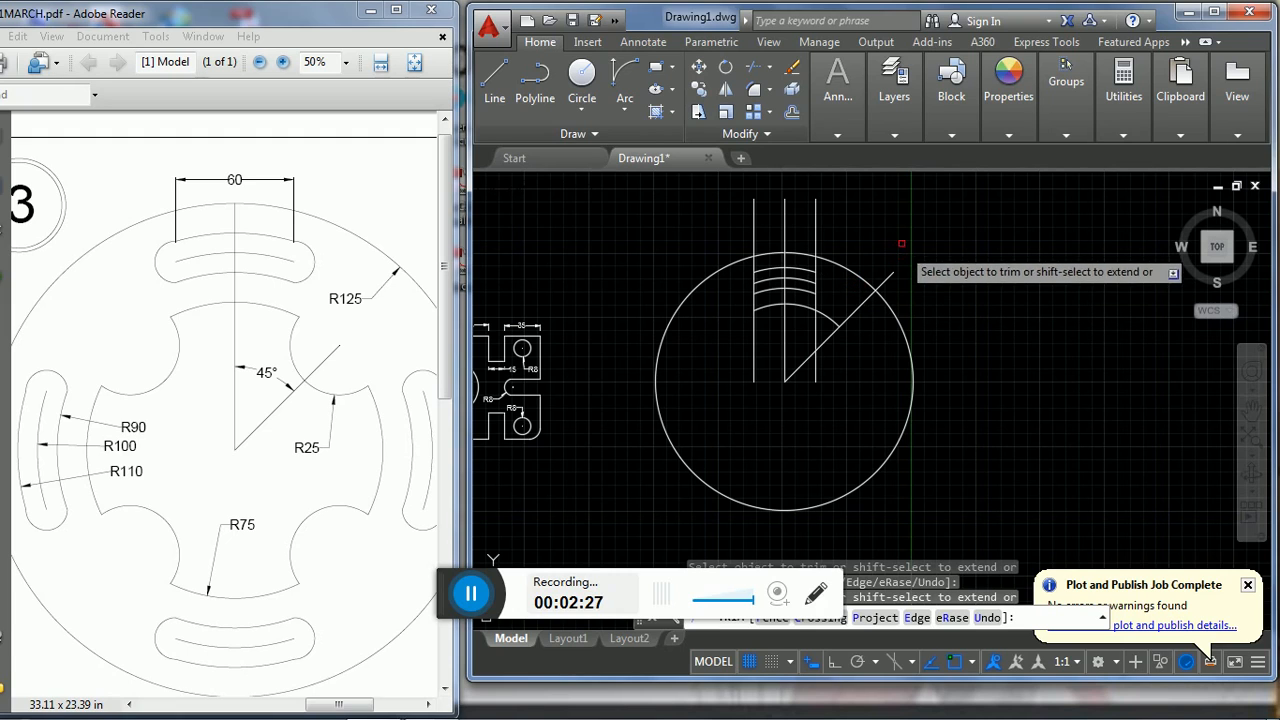
pyautogui.press('Escape')
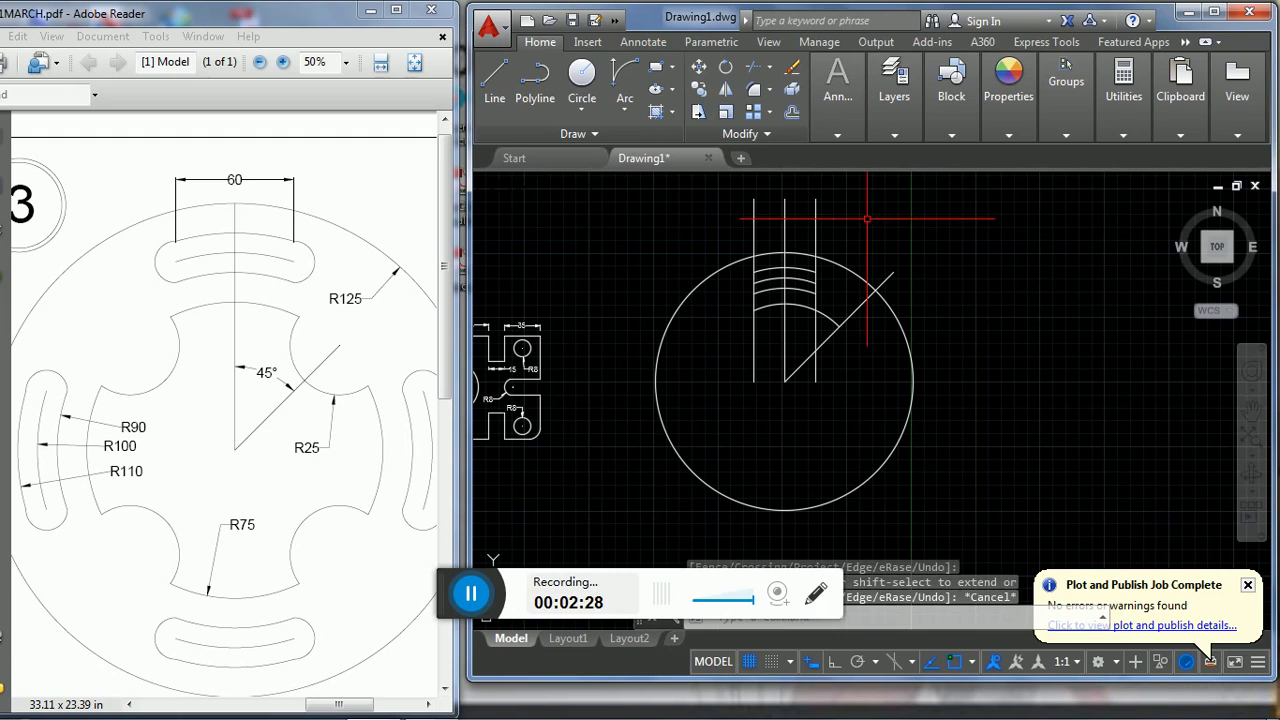
# - Delete the two vertical lines offset to either side of the centre line
pyautogui.click(816, 237)
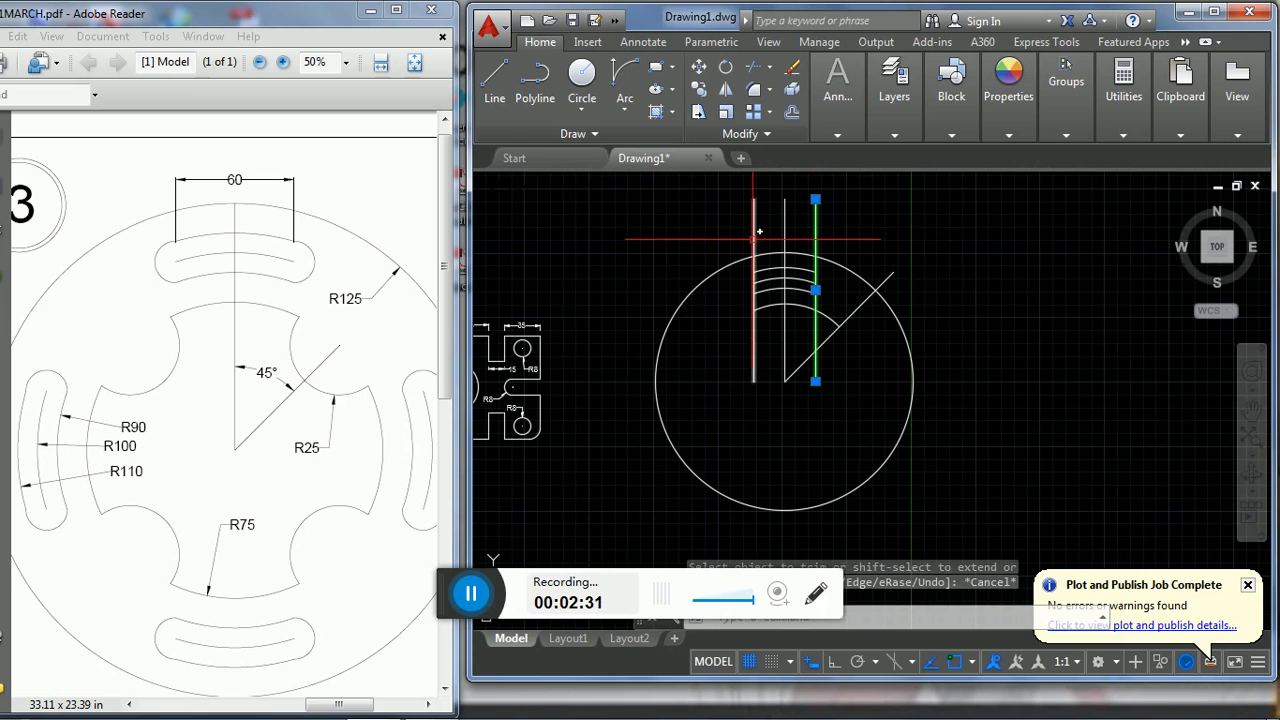
pyautogui.click(754, 238)
pyautogui.press('Delete')
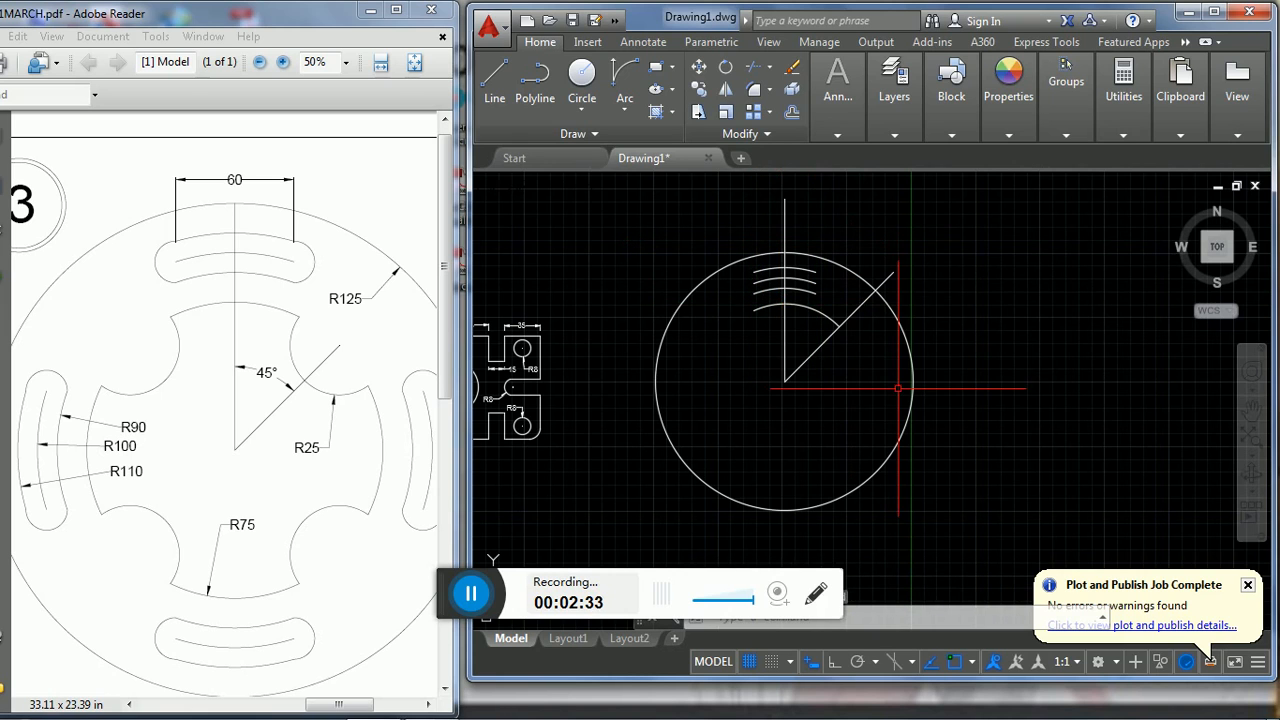
# - Close the slot's right end with a Start, End, Direction arc from the R110 arc's end to the R90 arc's, aimed at the 45° line's outer-circle intersection
pyautogui.scroll(-2, 823, 310)
pyautogui.scroll(2, 808, 229)
pyautogui.scroll(-2, 810, 240)
pyautogui.scroll(1, 837, 283)
pyautogui.scroll(-2, 823, 286)
pyautogui.scroll(2, 834, 277)
pyautogui.scroll(4, 837, 283)
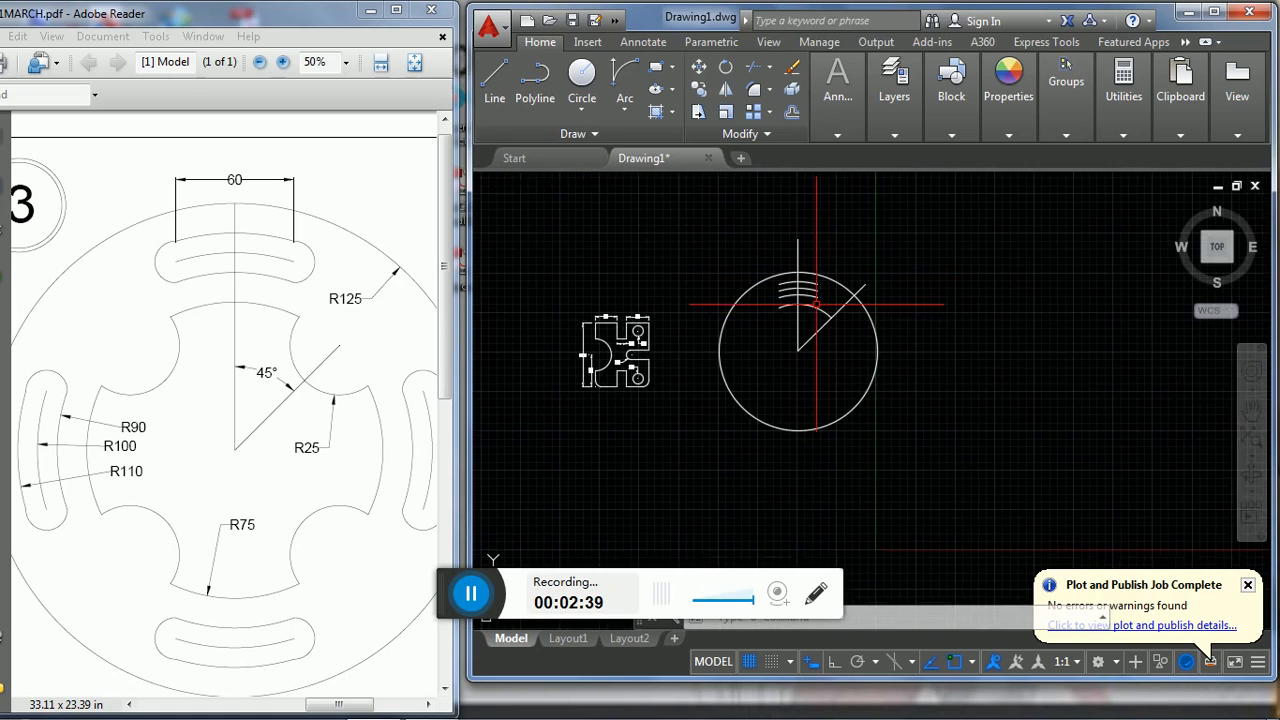
pyautogui.moveTo(802, 295); pyautogui.dragTo(782, 358, button='middle')
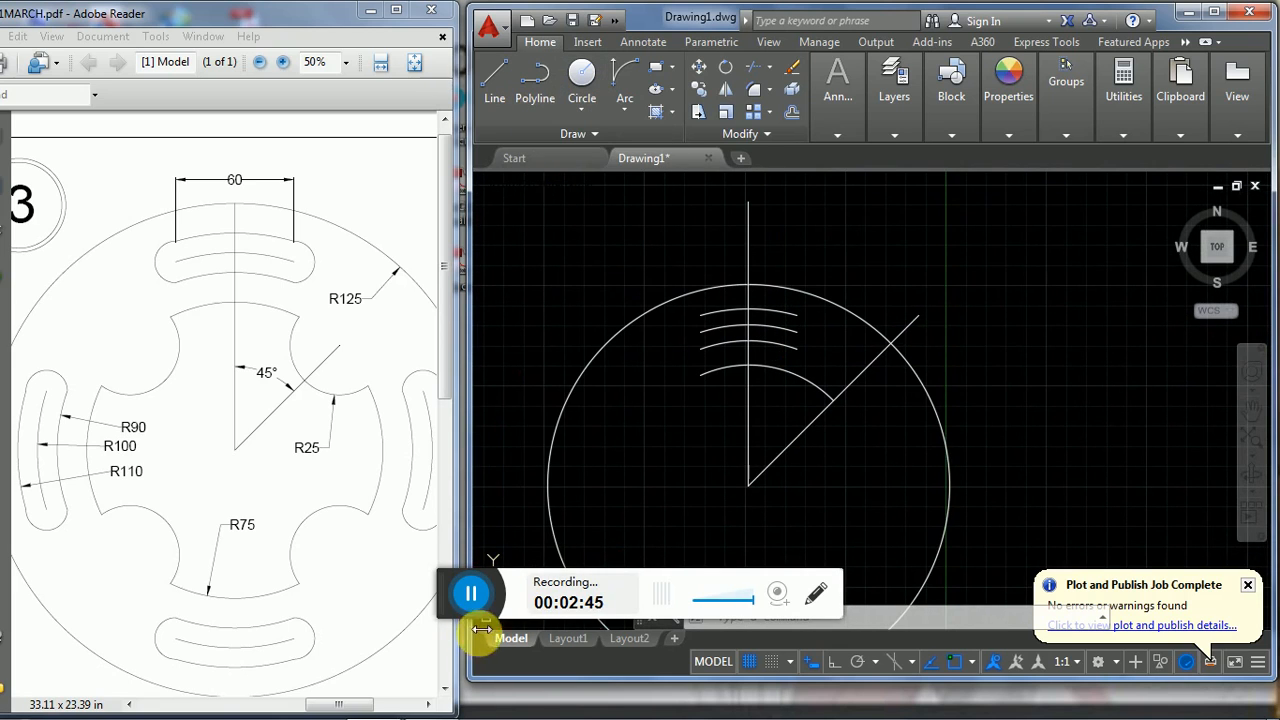
pyautogui.click(634, 114)
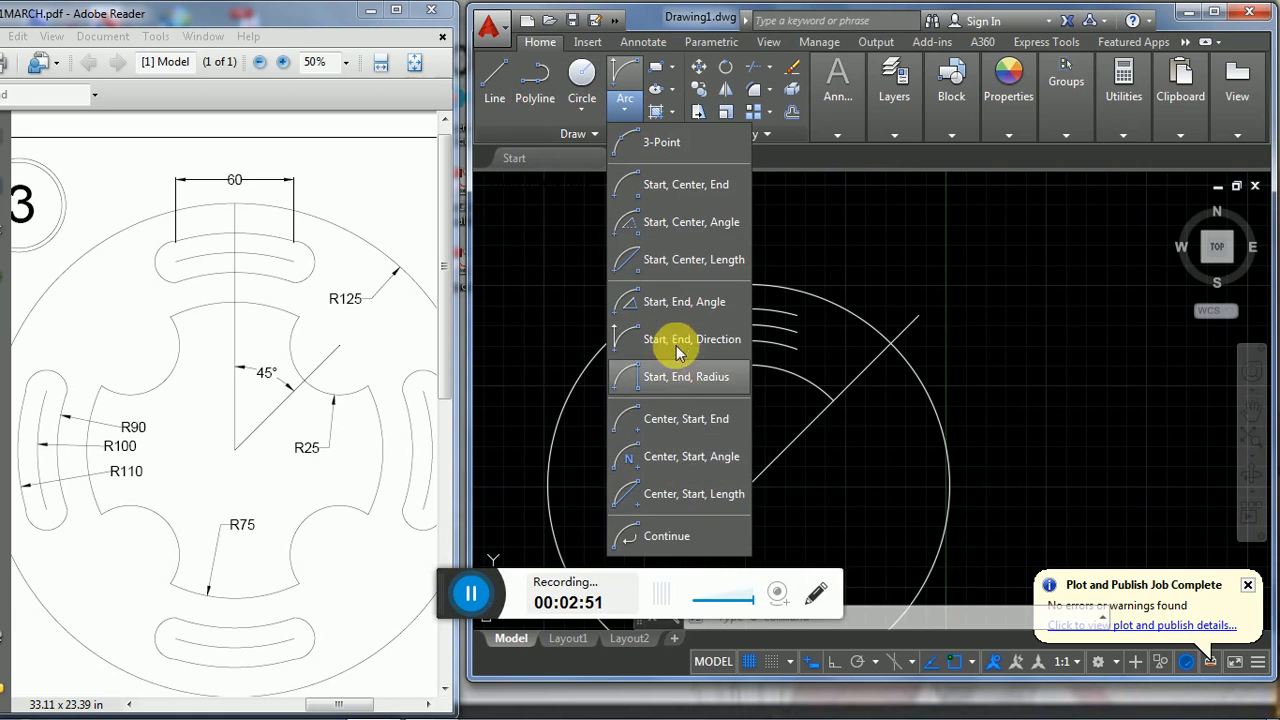
pyautogui.click(645, 339)
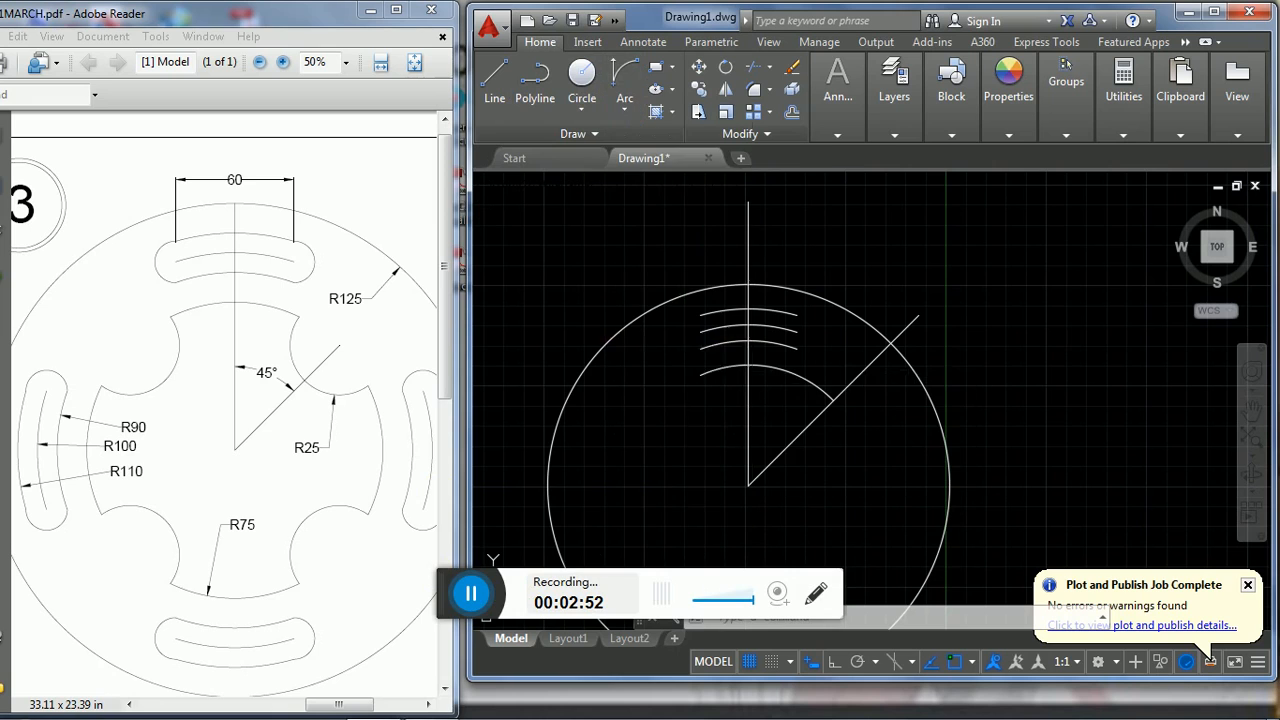
pyautogui.click(797, 318)
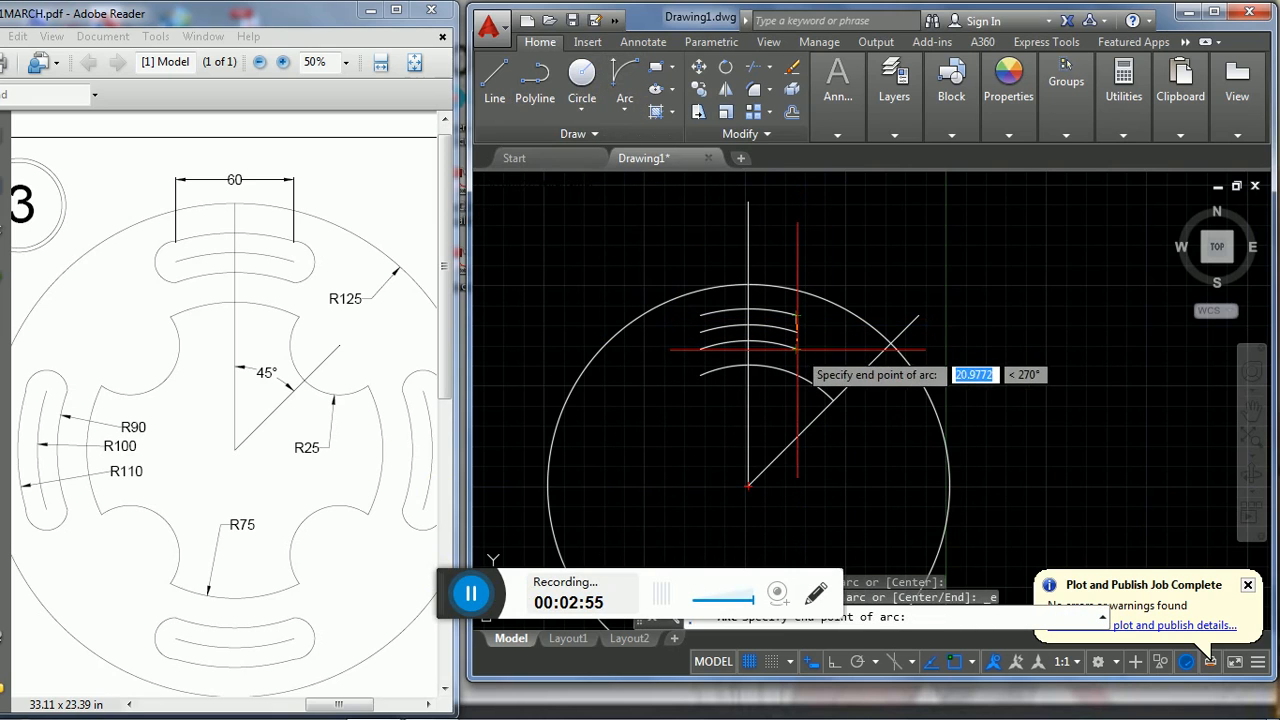
pyautogui.click(797, 347)
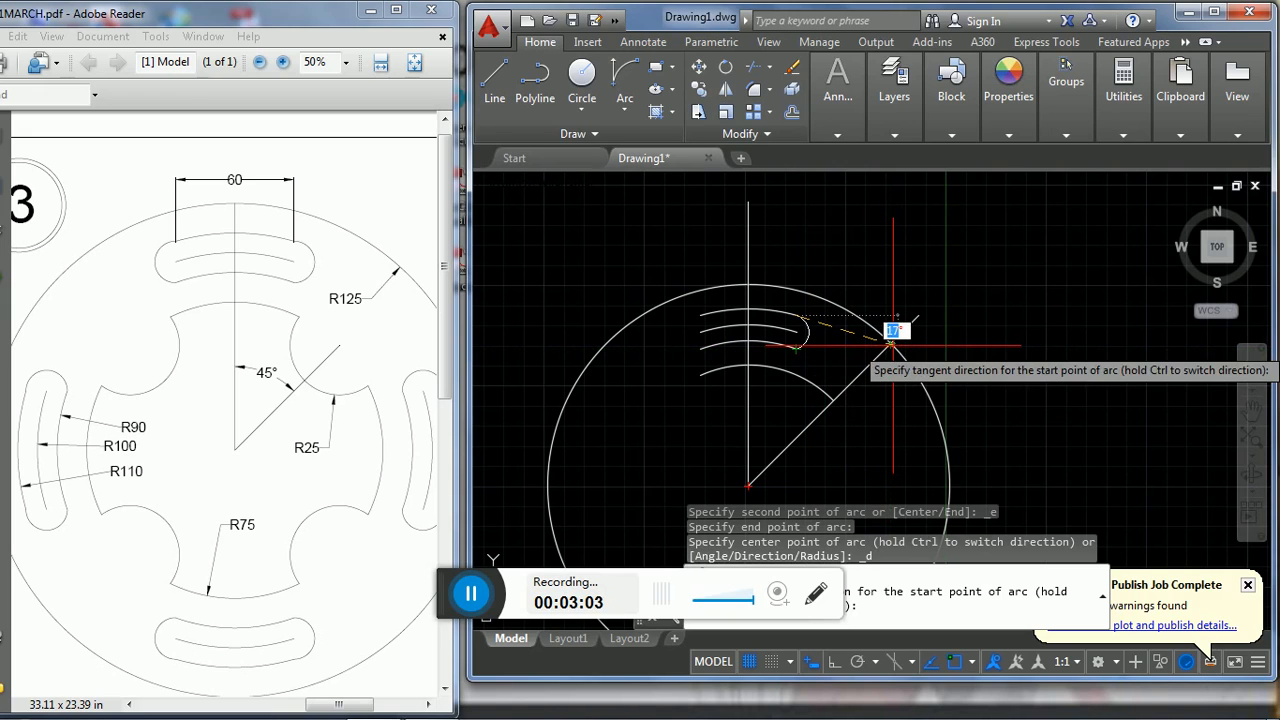
pyautogui.click(893, 344)
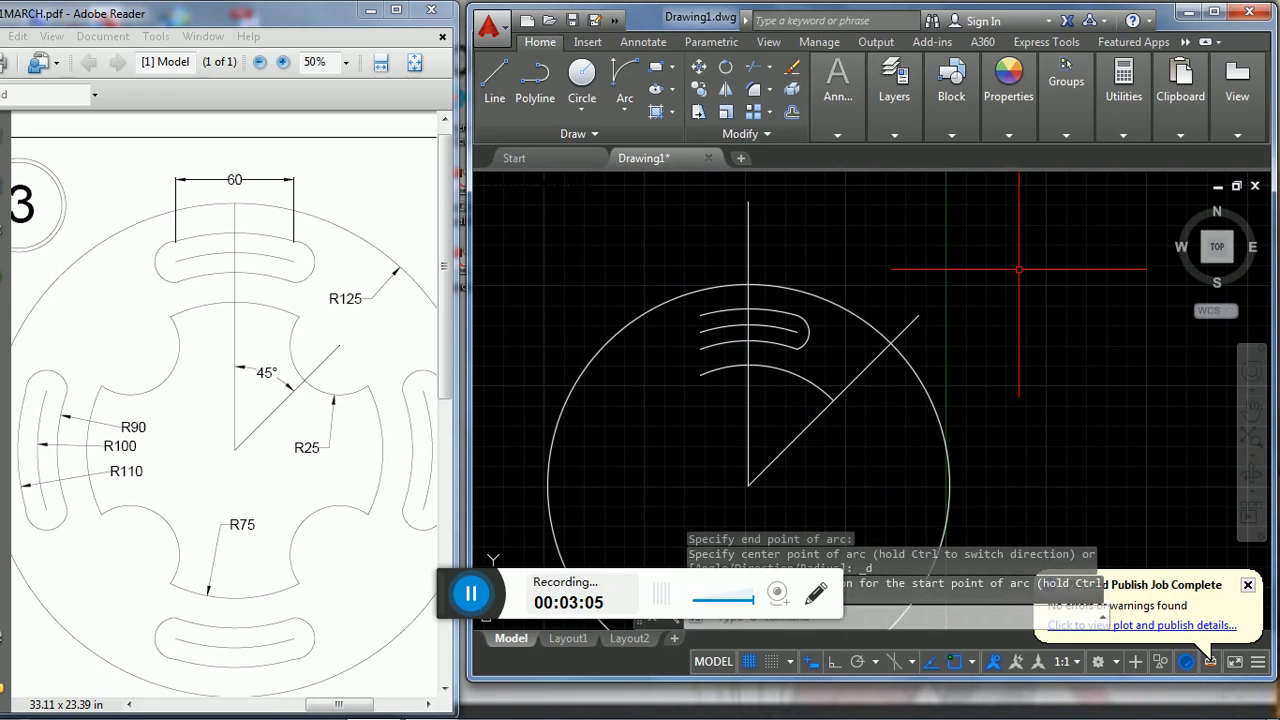
pyautogui.press('Escape')
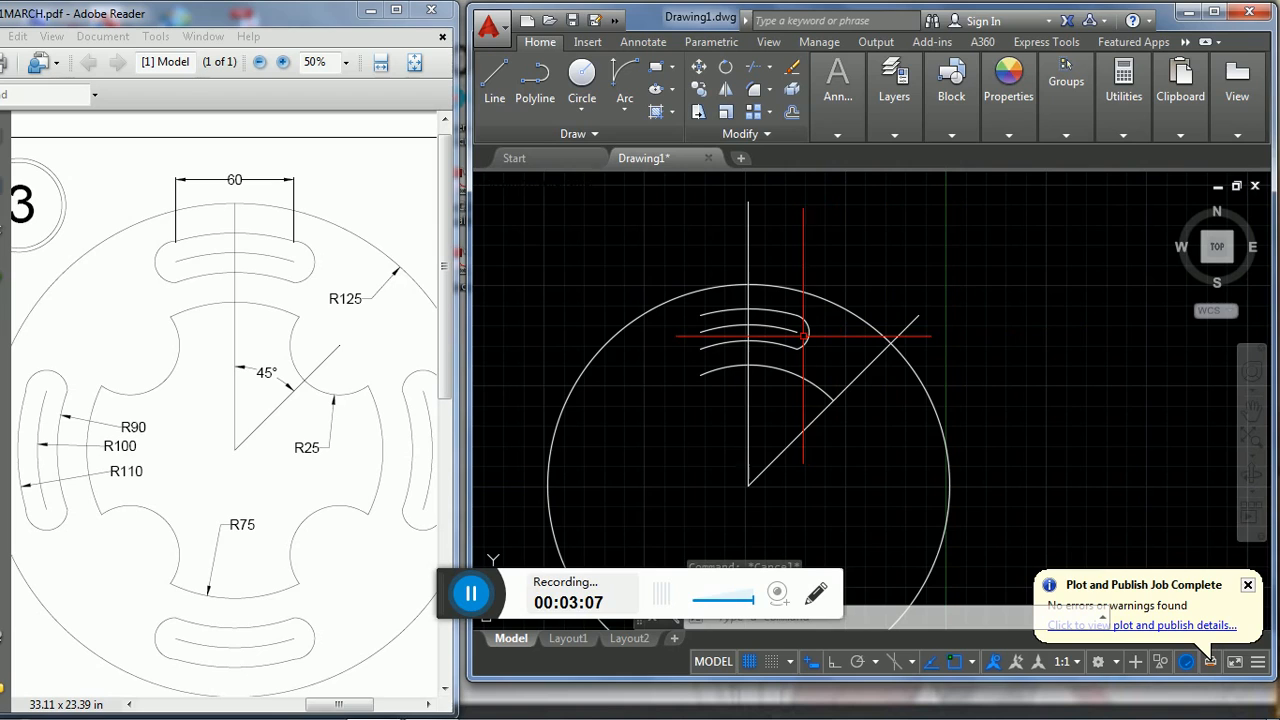
# - Mirror the slot's right end arc about the vertical centre line, keeping the original
pyautogui.click(806, 335)
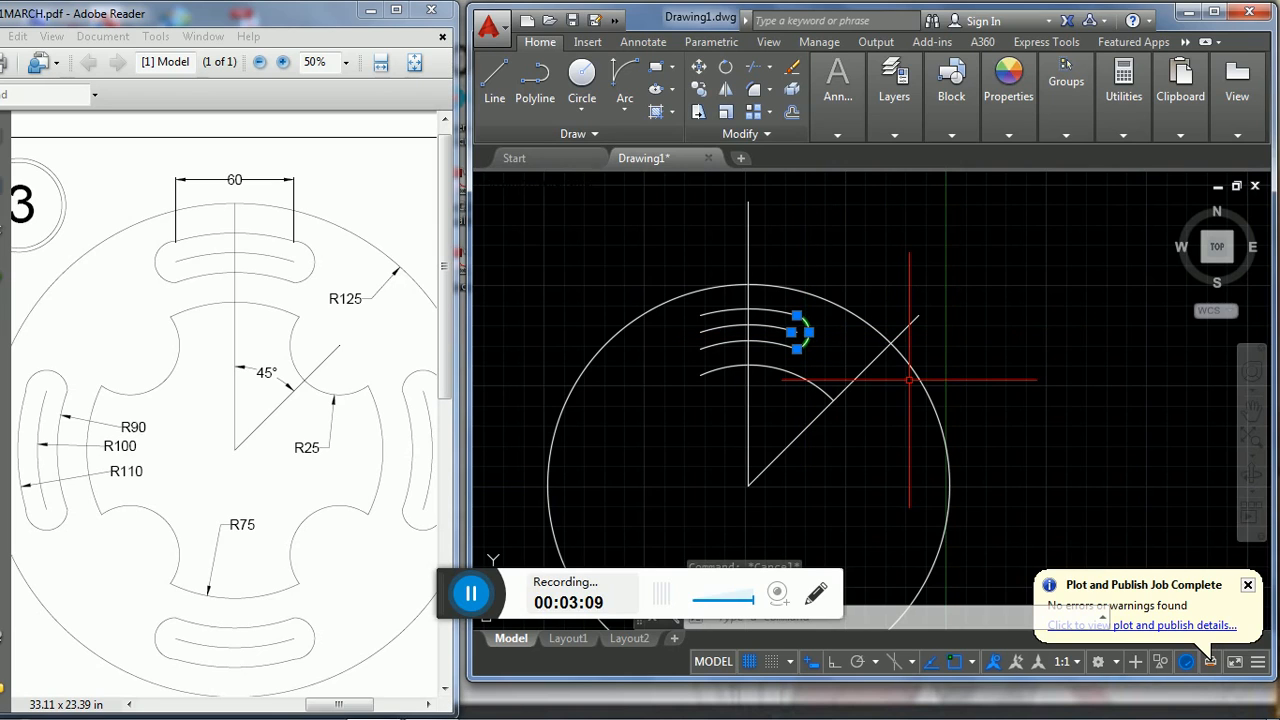
pyautogui.write('MI')
pyautogui.press('Return')
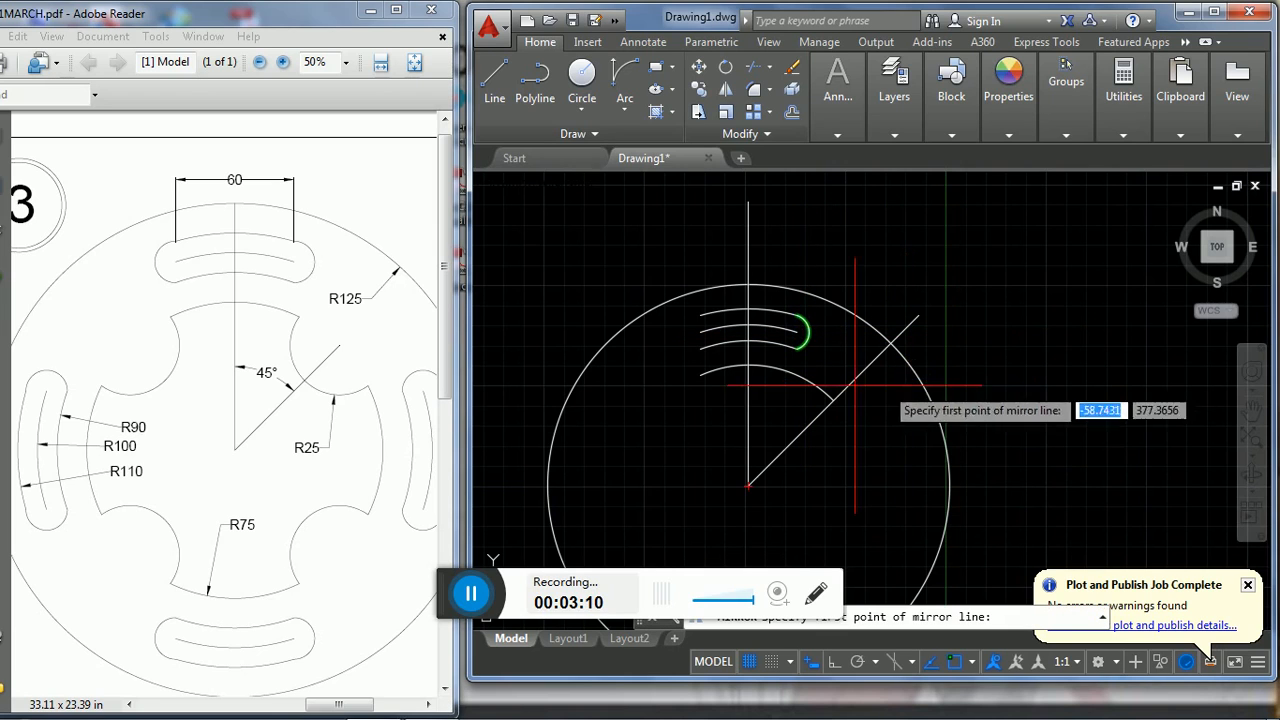
pyautogui.click(749, 341)
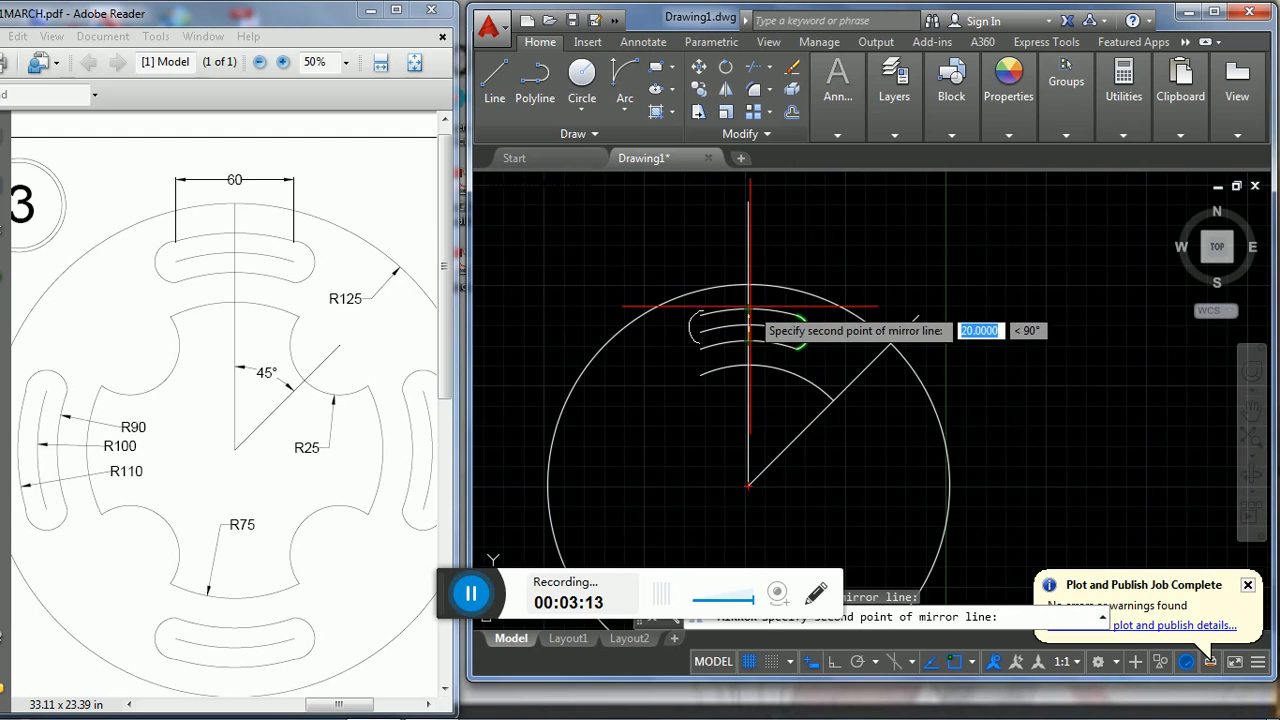
pyautogui.click(749, 307)
pyautogui.press('Return')
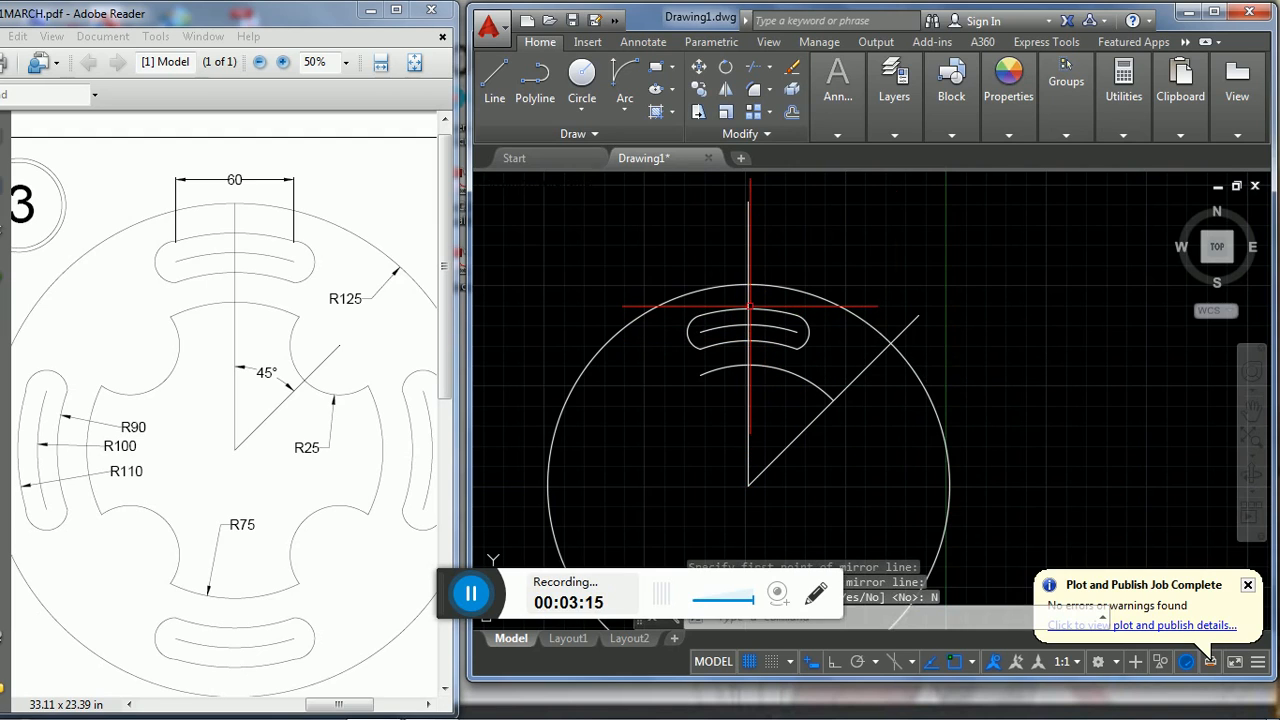
# - Draw a circle of radius 25 centred where the radius 75 arc meets the 45° line
pyautogui.moveTo(989, 343); pyautogui.dragTo(968, 291, button='middle')
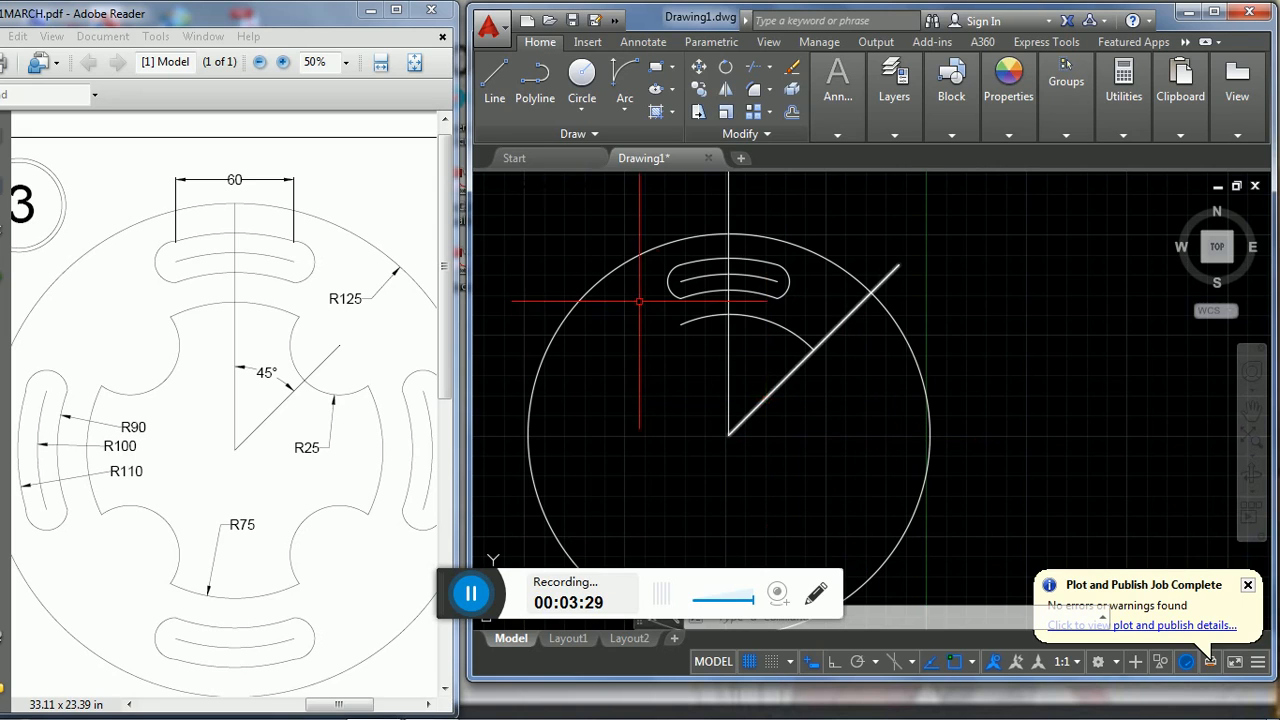
pyautogui.click(581, 80)
pyautogui.click(814, 349)
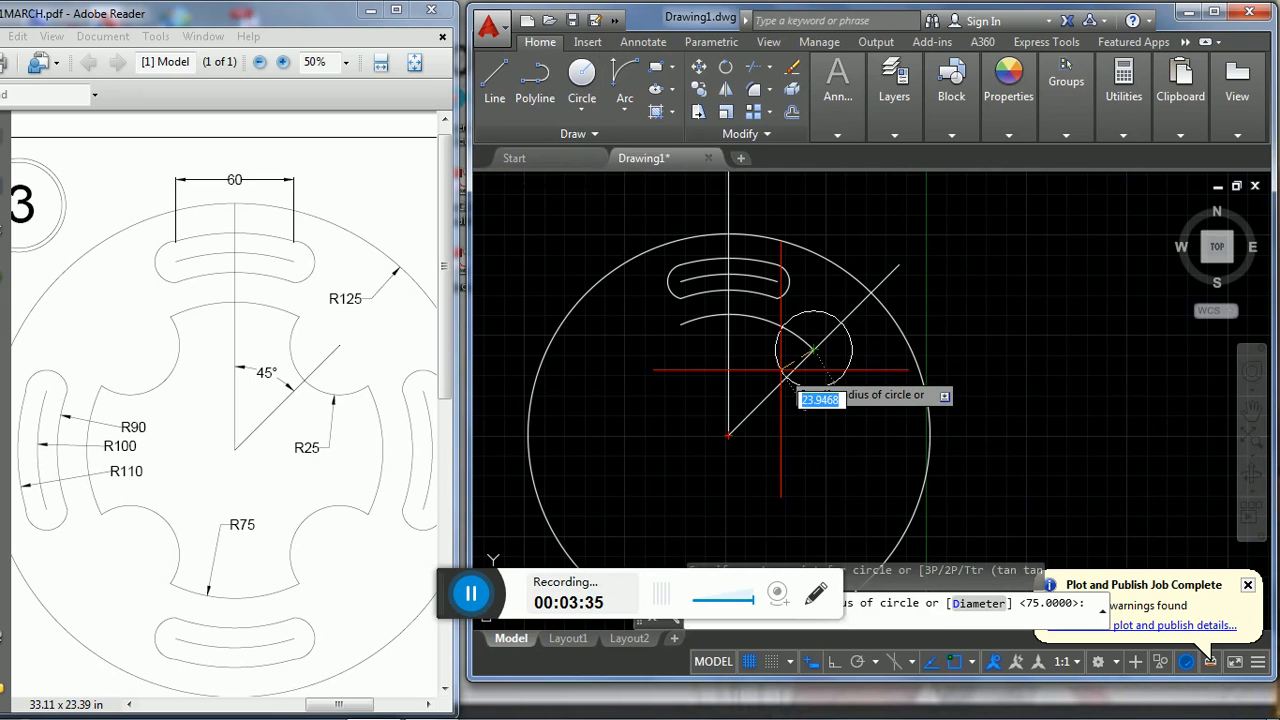
pyautogui.write('25')
pyautogui.press('Return')
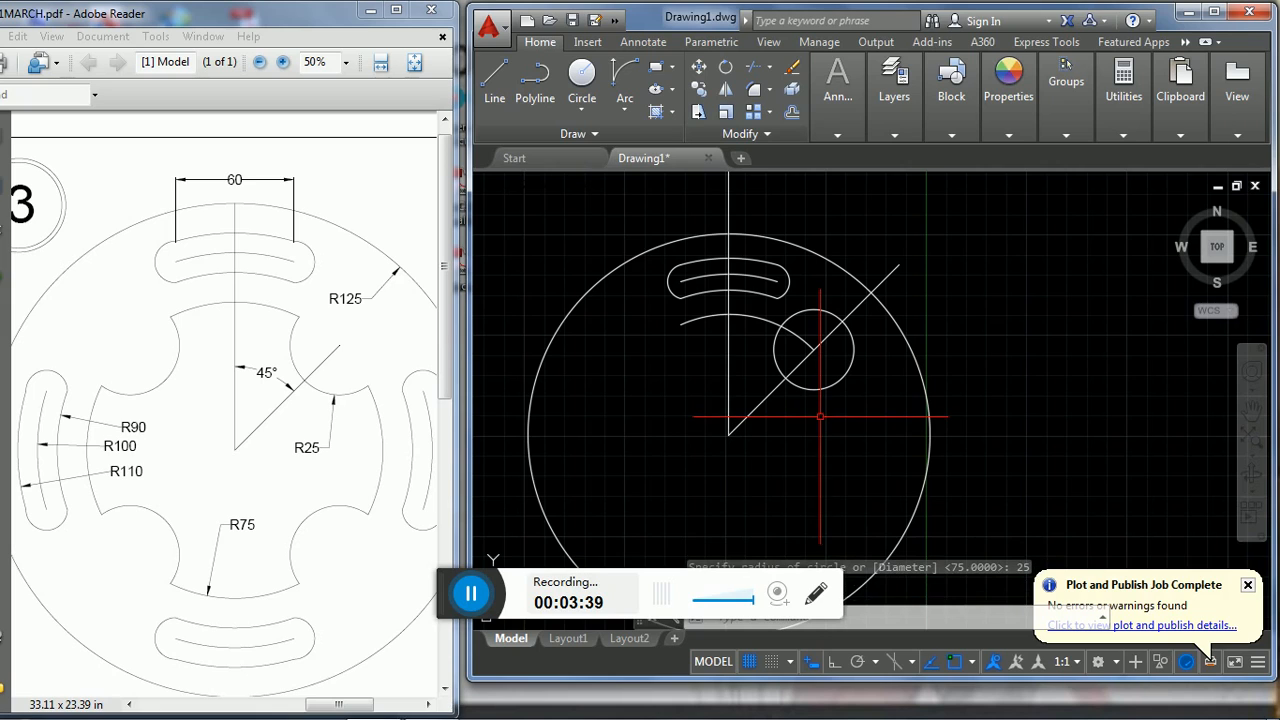
# - Trim the radius 25 circle to its inner arc between the radius 75 arc and the 45° line, removing the radius 75 piece inside it
pyautogui.write('TR')
pyautogui.press('Return')
pyautogui.press('Return')
pyautogui.click(827, 372)
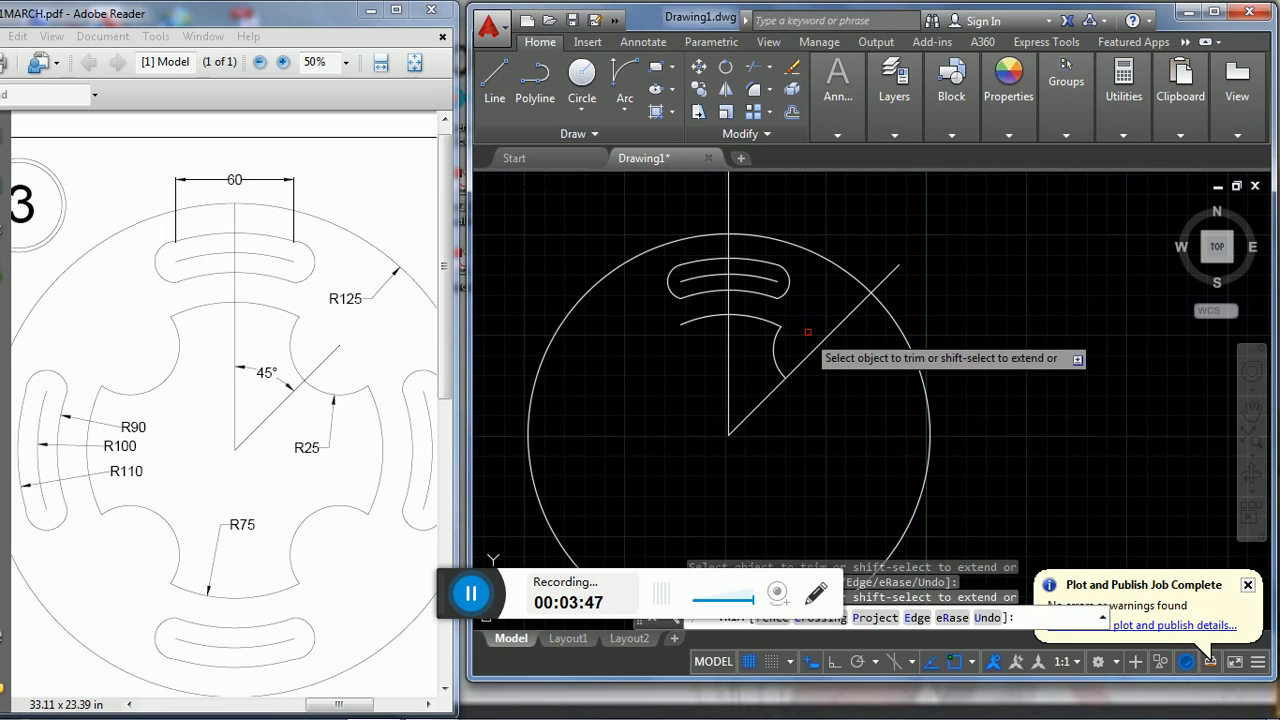
pyautogui.press('Escape')
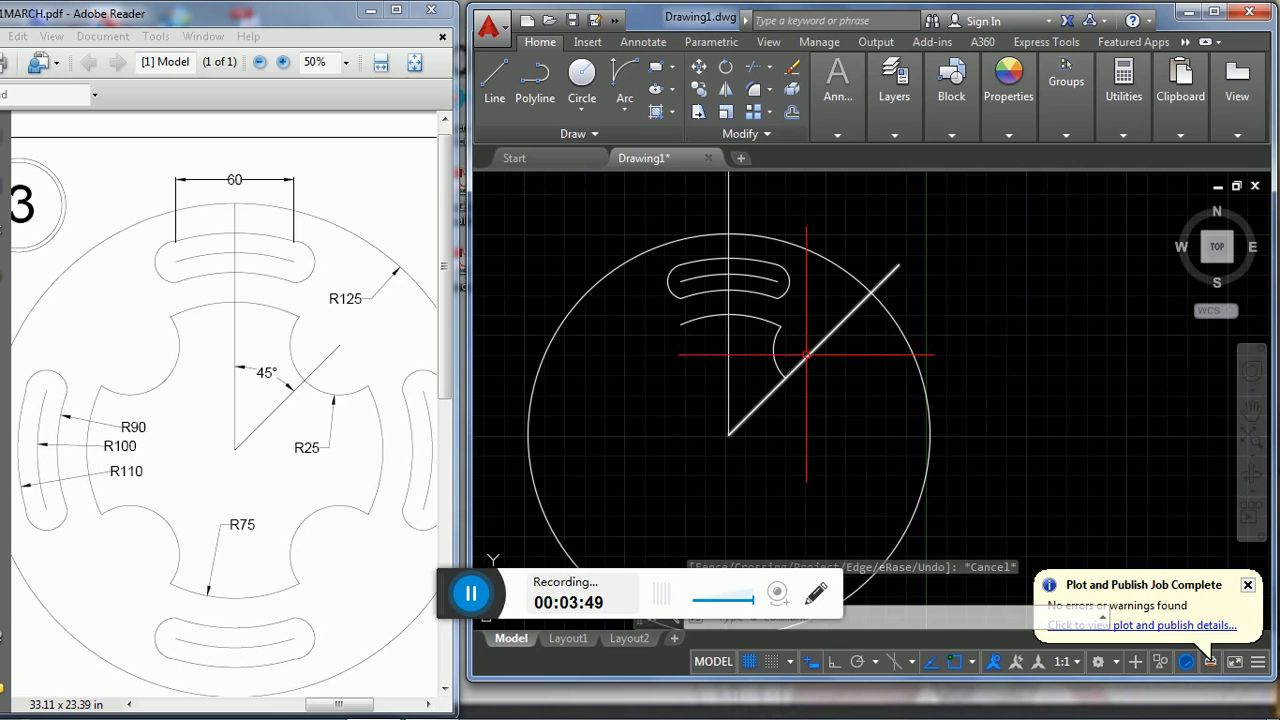
# - Mirror the trimmed radius 25 arc about the vertical centre line, keeping the original
pyautogui.click(806, 354)
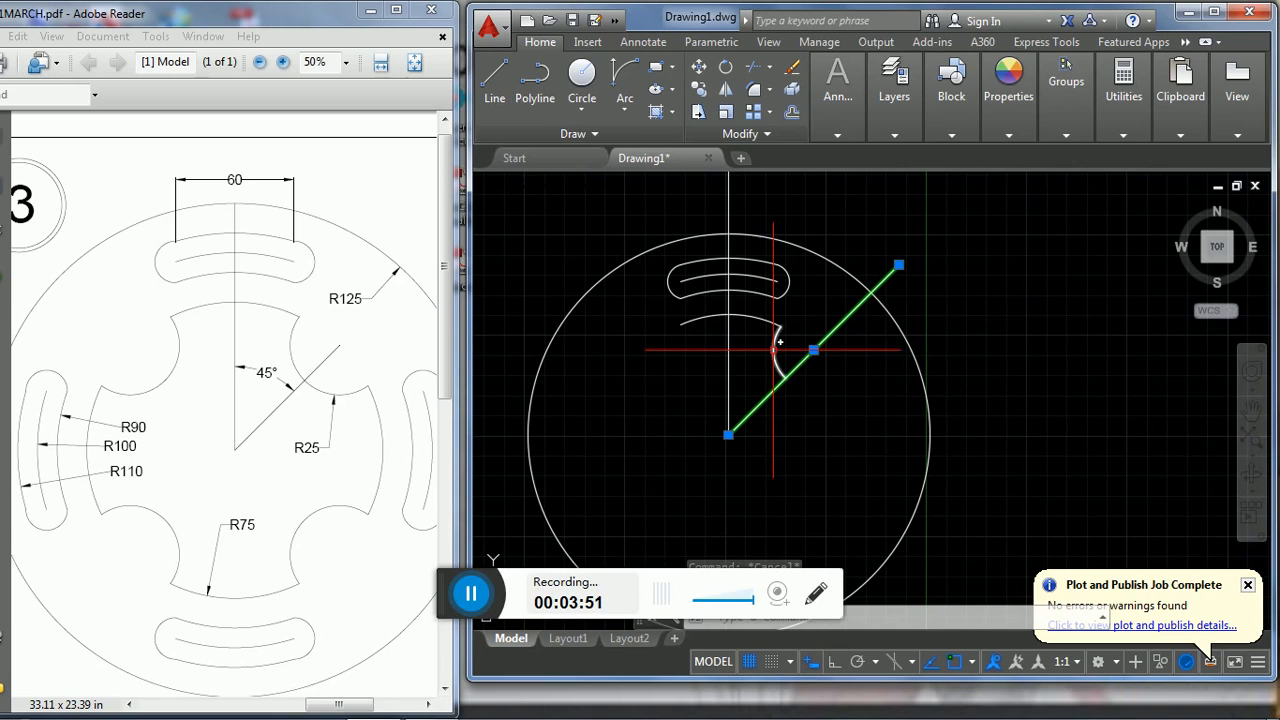
pyautogui.press('Escape')
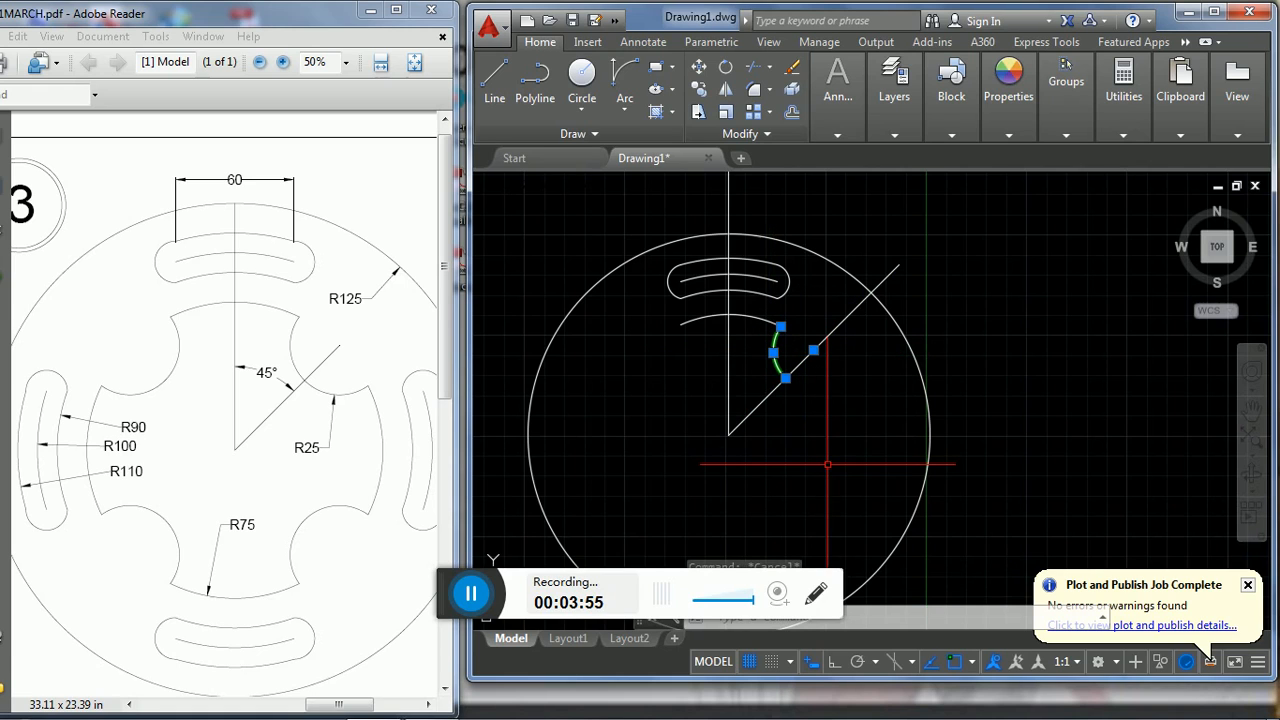
pyautogui.write('mi')
pyautogui.press('Return')
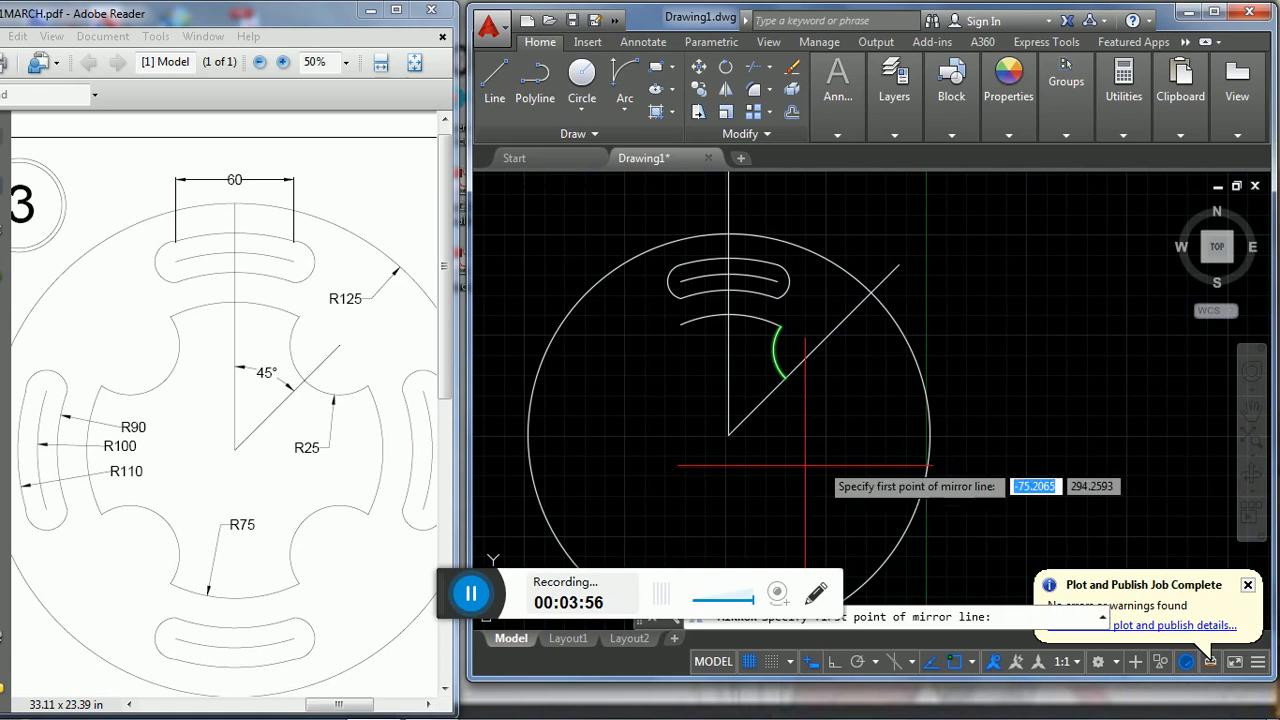
pyautogui.click(729, 435)
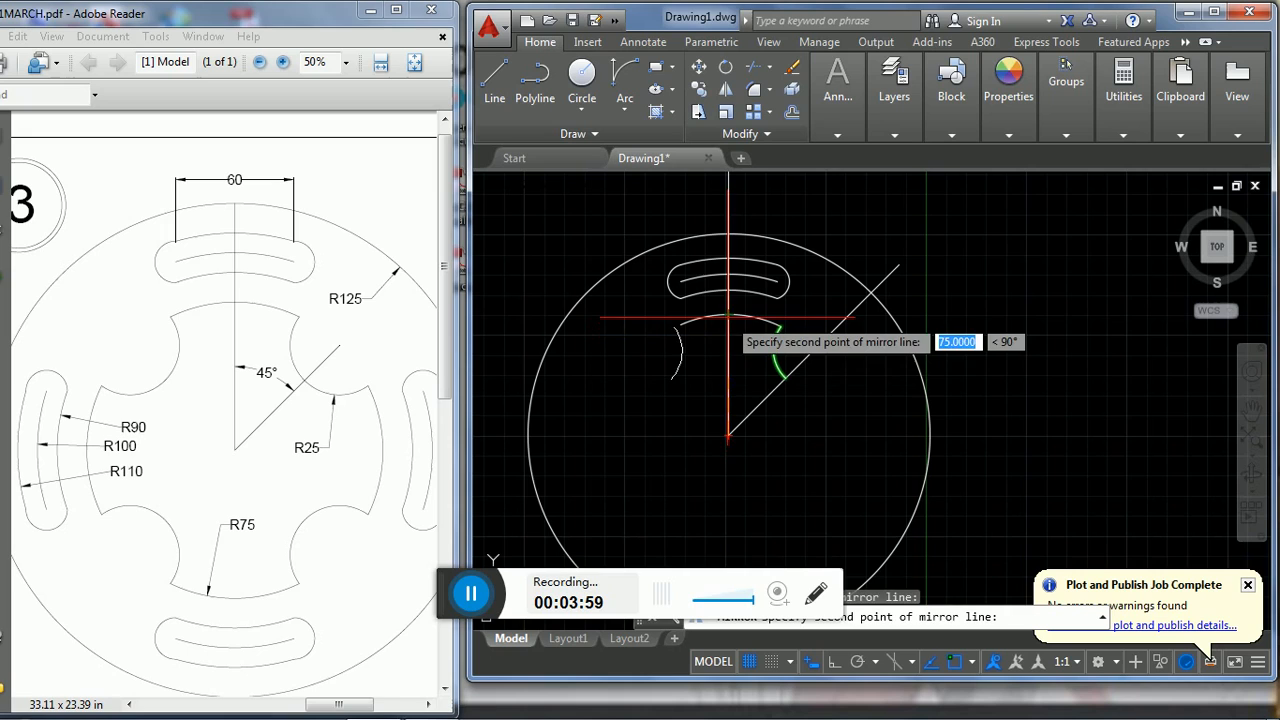
pyautogui.click(729, 318)
pyautogui.click(768, 384)
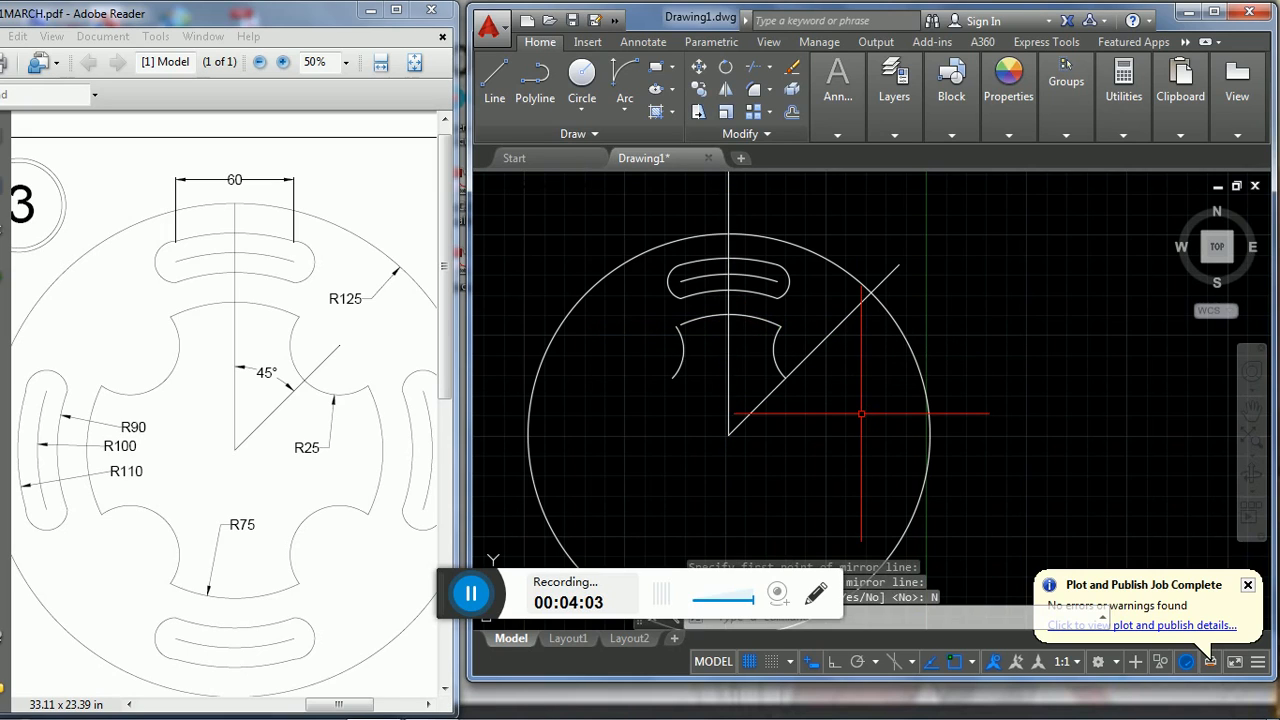
pyautogui.write('EX')
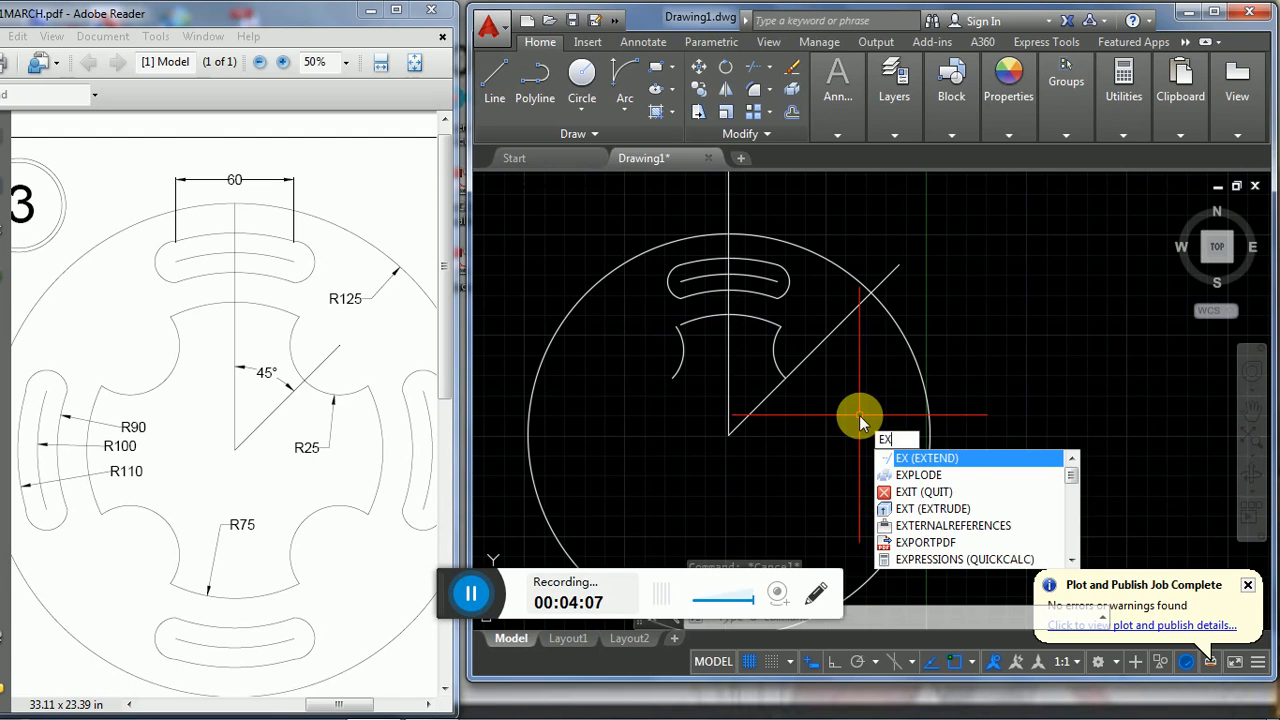
pyautogui.press('Return')
pyautogui.press('Return')
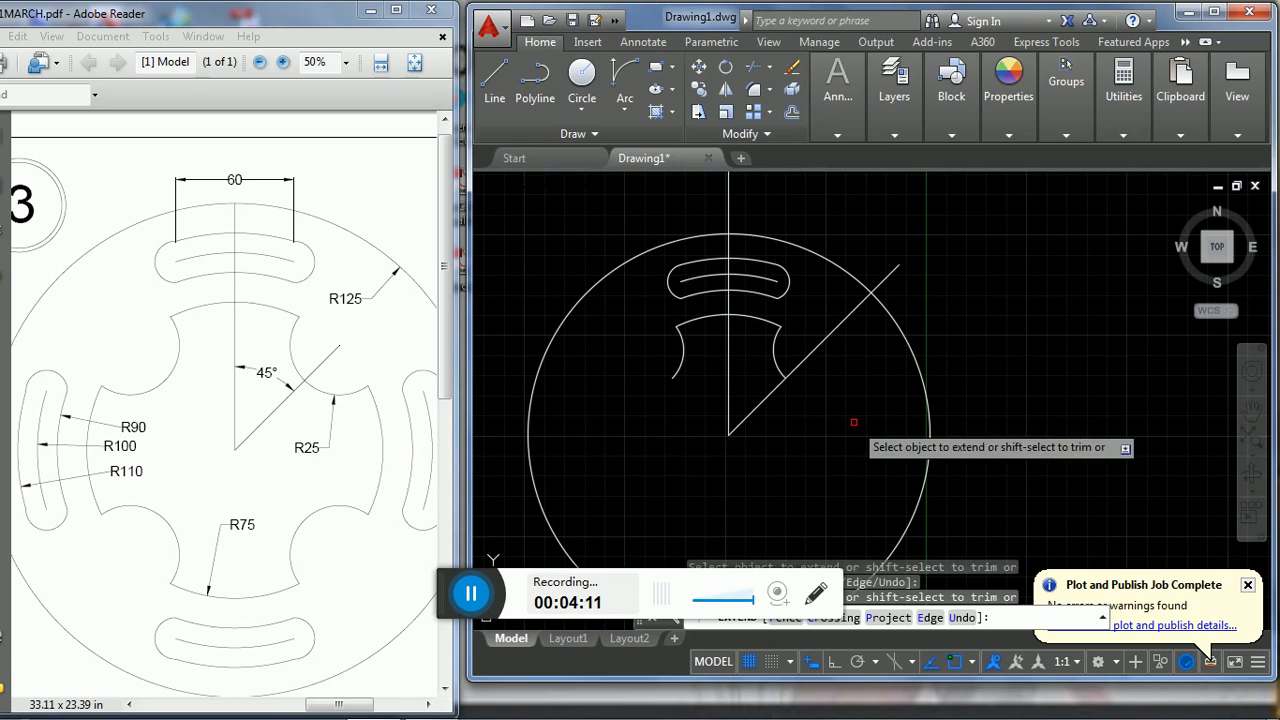
pyautogui.press('Escape')
# - Create a polar array of the upper curved slot and the inner profile arcs about the plate's centre
pyautogui.moveTo(849, 406); pyautogui.dragTo(849, 380, button='middle')
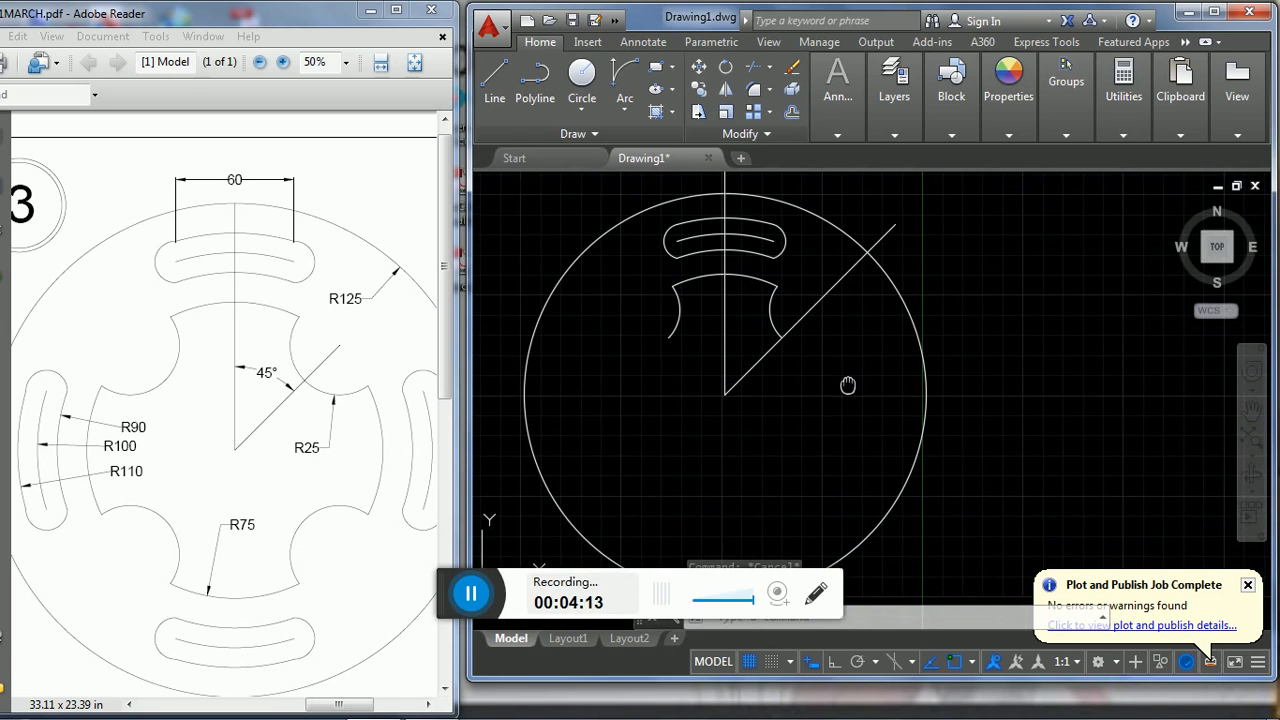
pyautogui.click(616, 186)
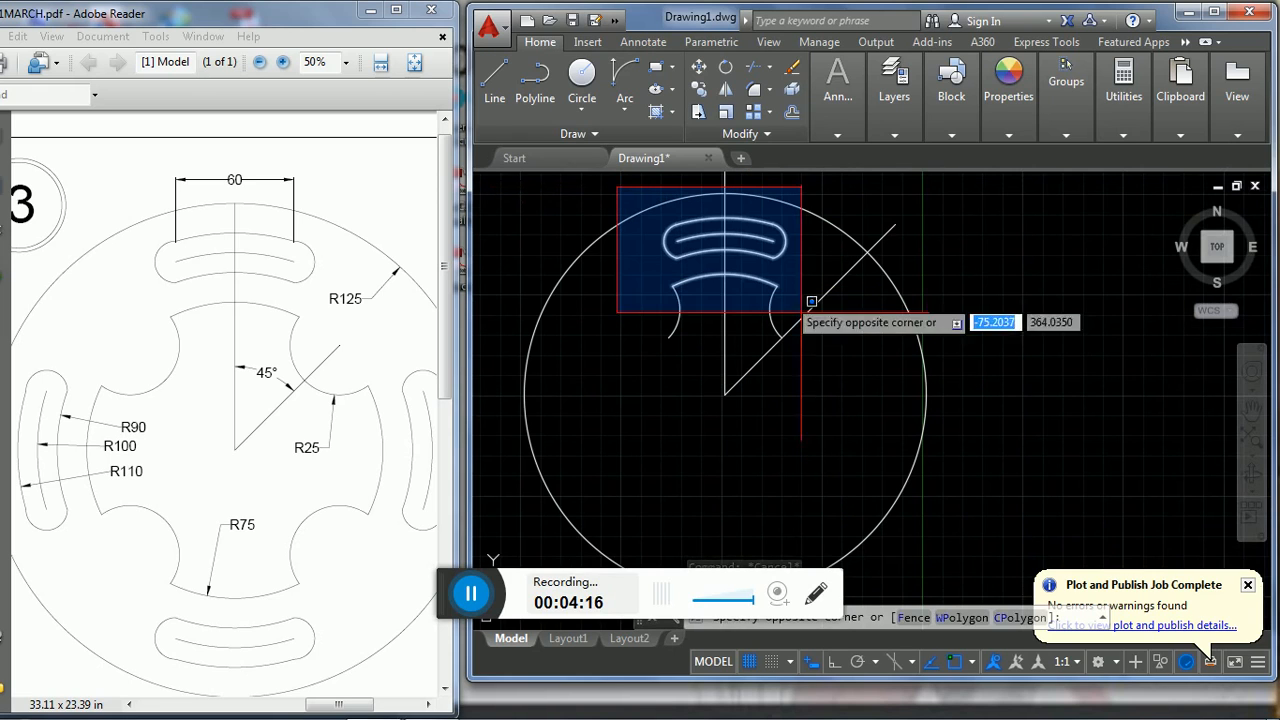
pyautogui.click(843, 407)
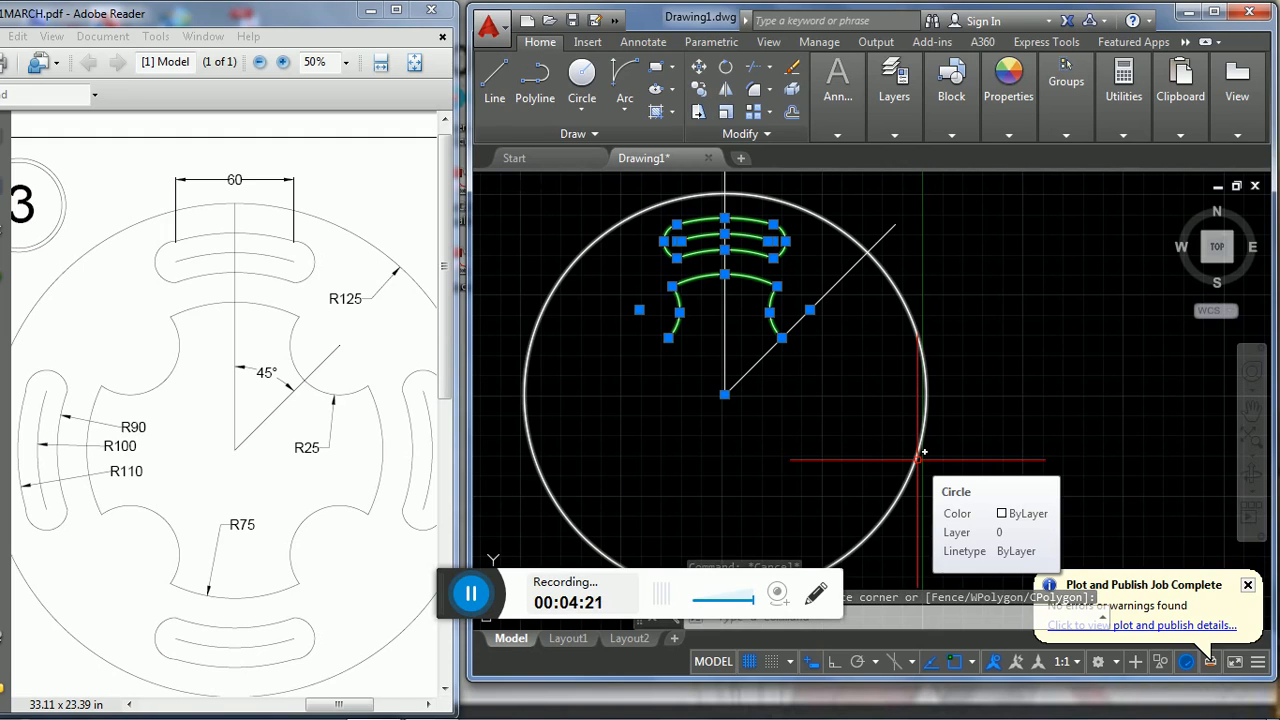
pyautogui.write('AR')
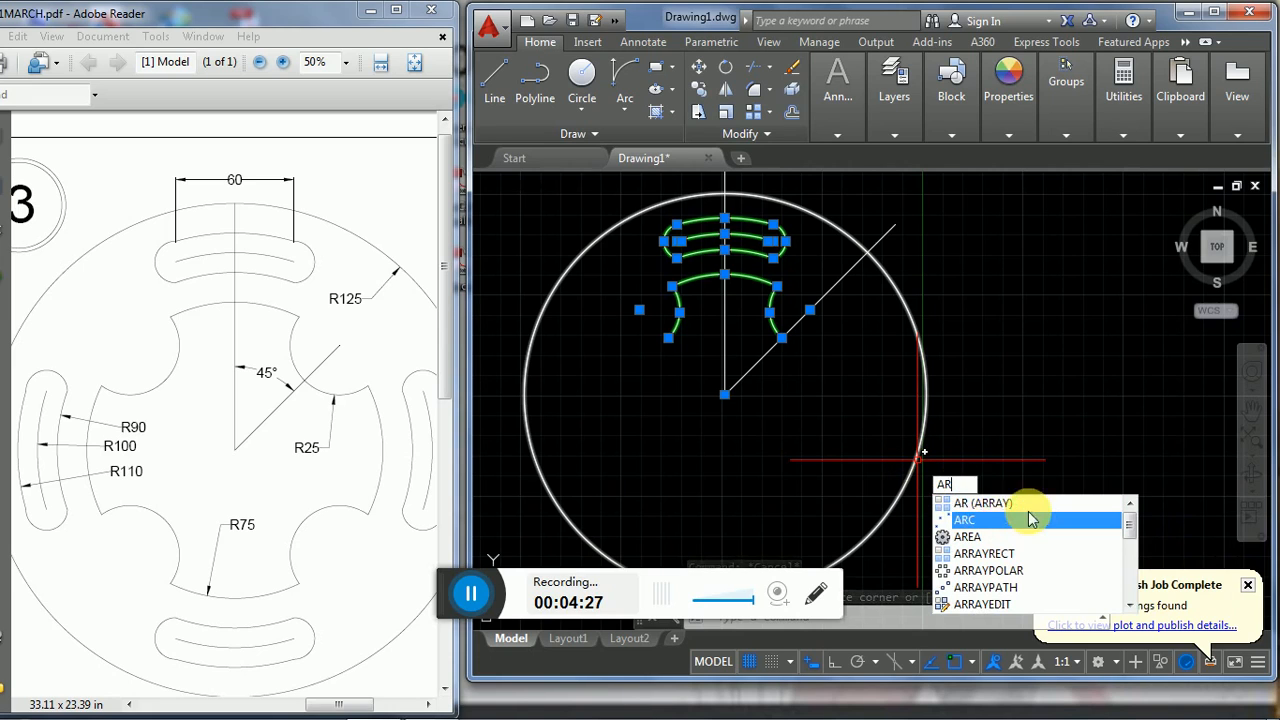
pyautogui.click(979, 504)
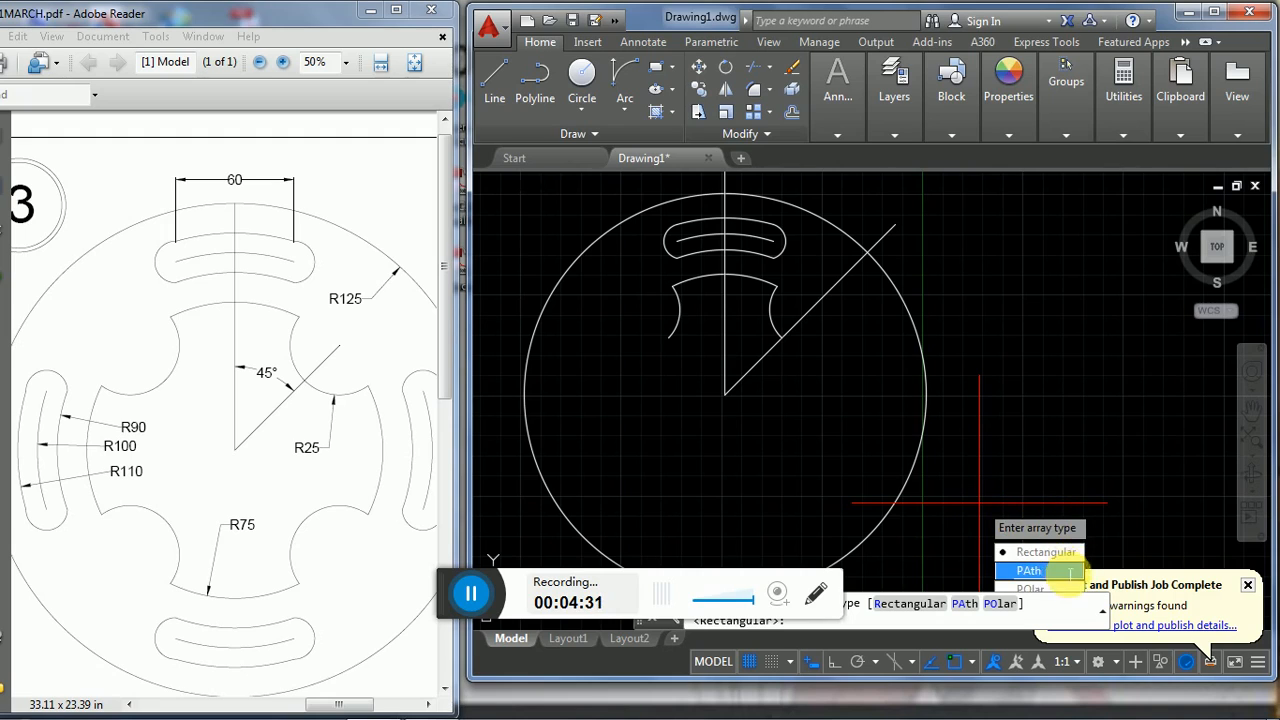
pyautogui.click(1004, 606)
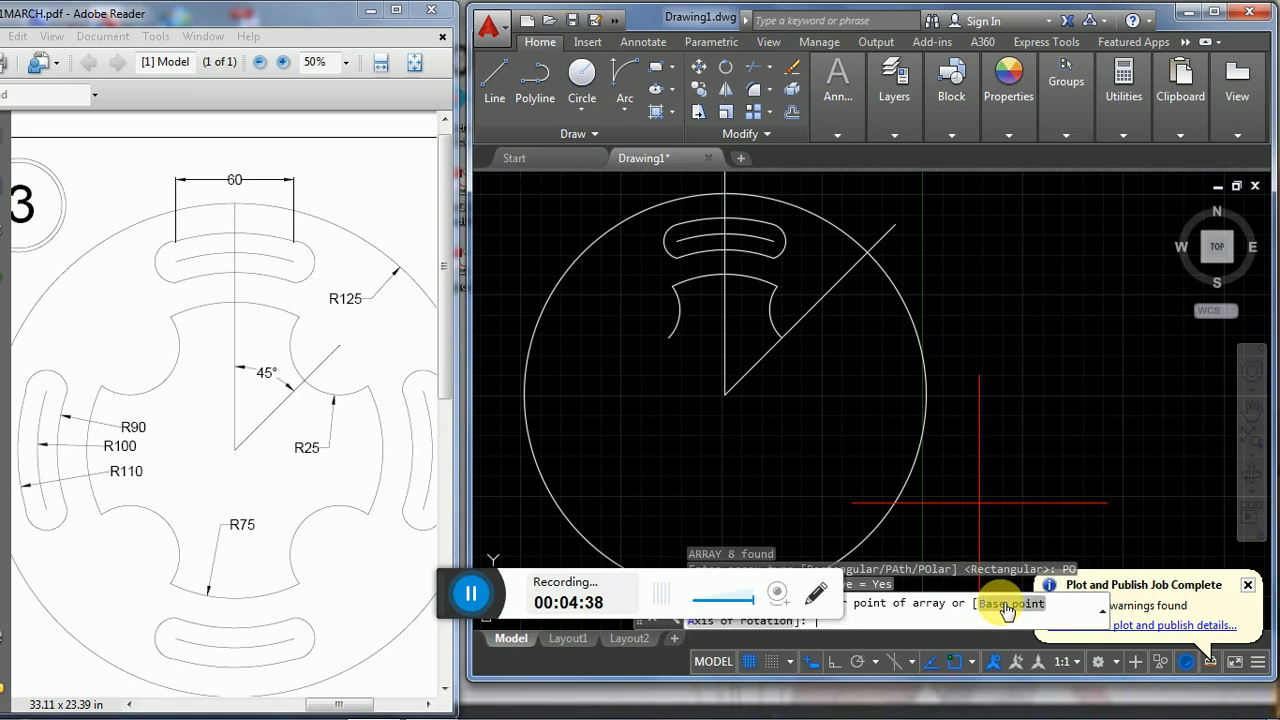
pyautogui.click(724, 395)
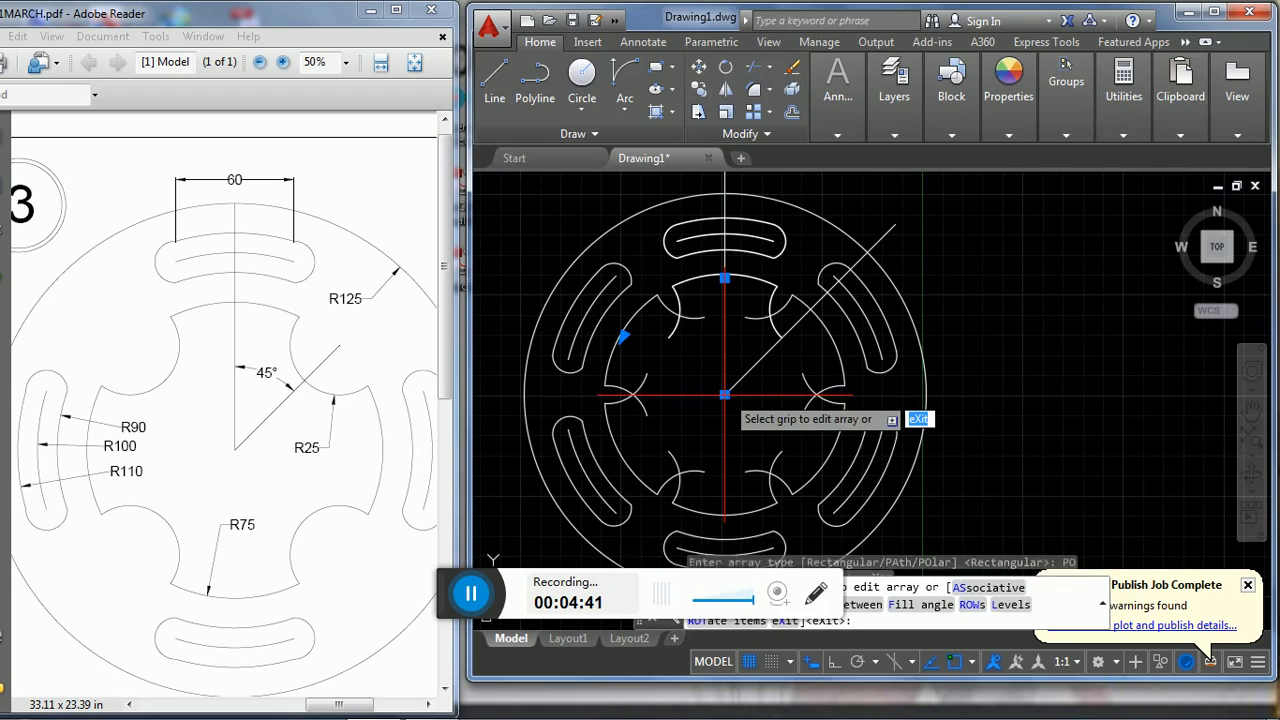
# - Set the polar array to 4 items over the full 360° and finish the array
pyautogui.click(687, 110)
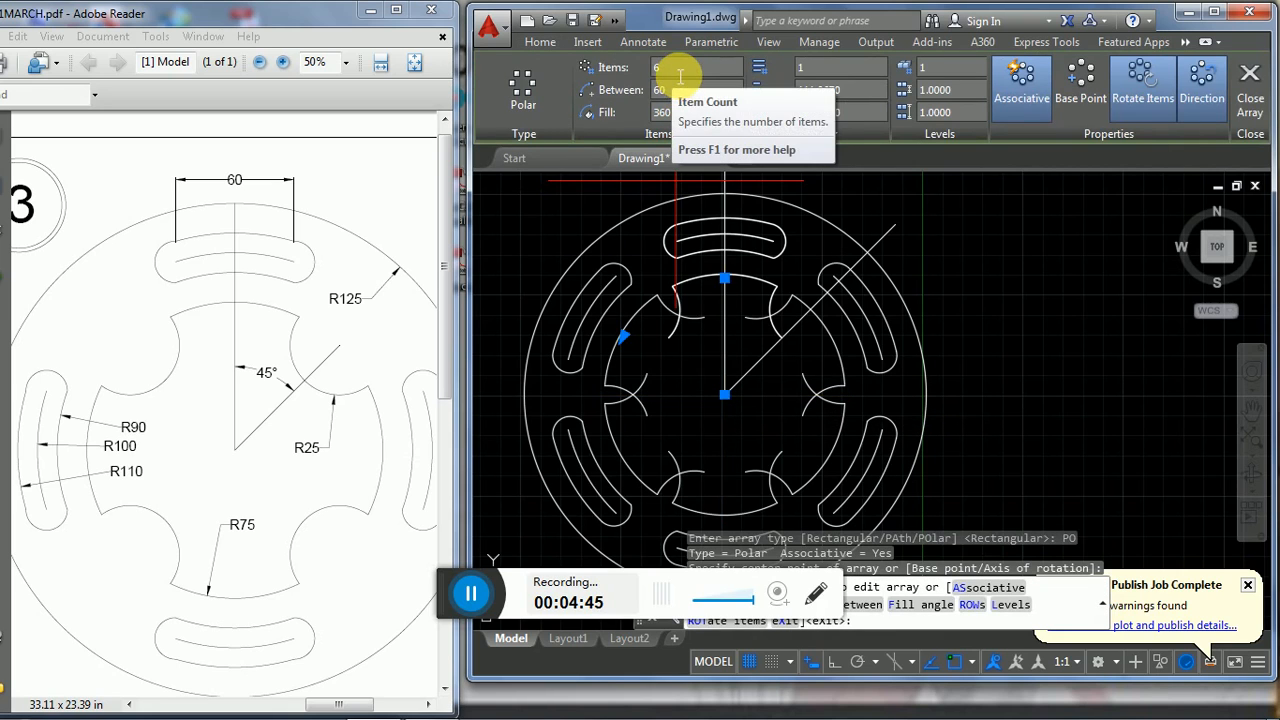
pyautogui.click(656, 68)
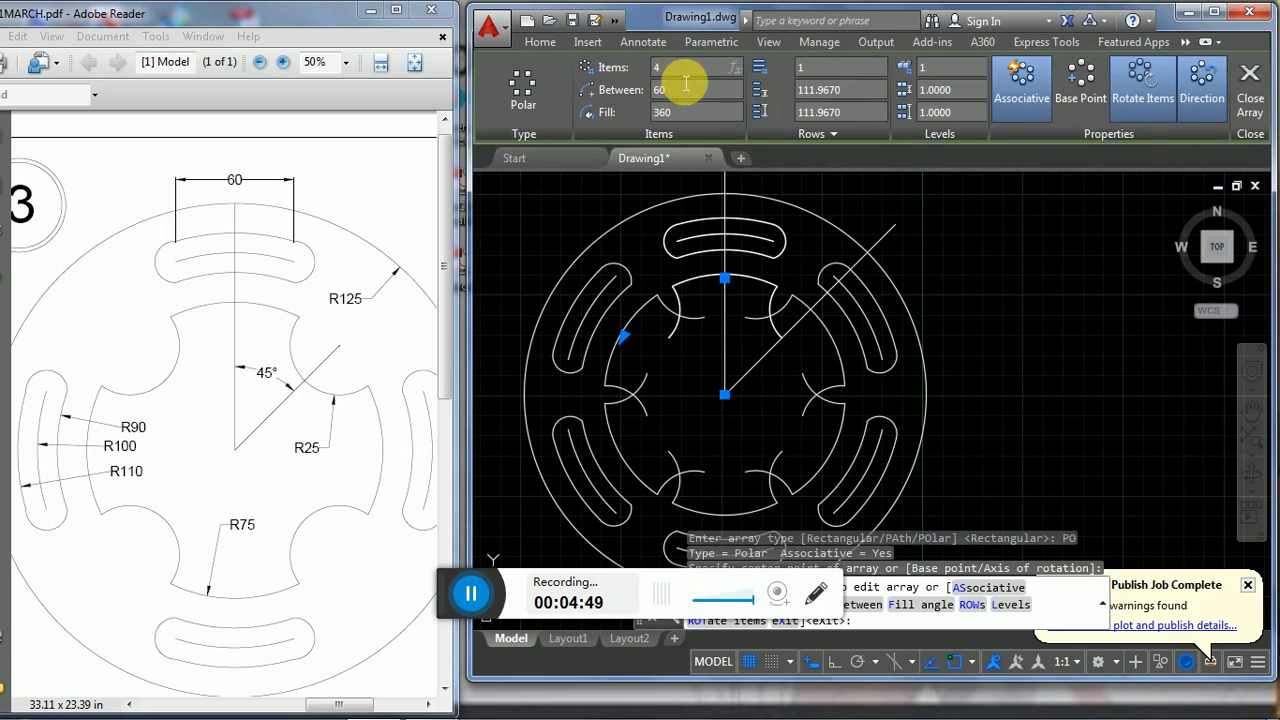
pyautogui.write('4')
pyautogui.press('Return')
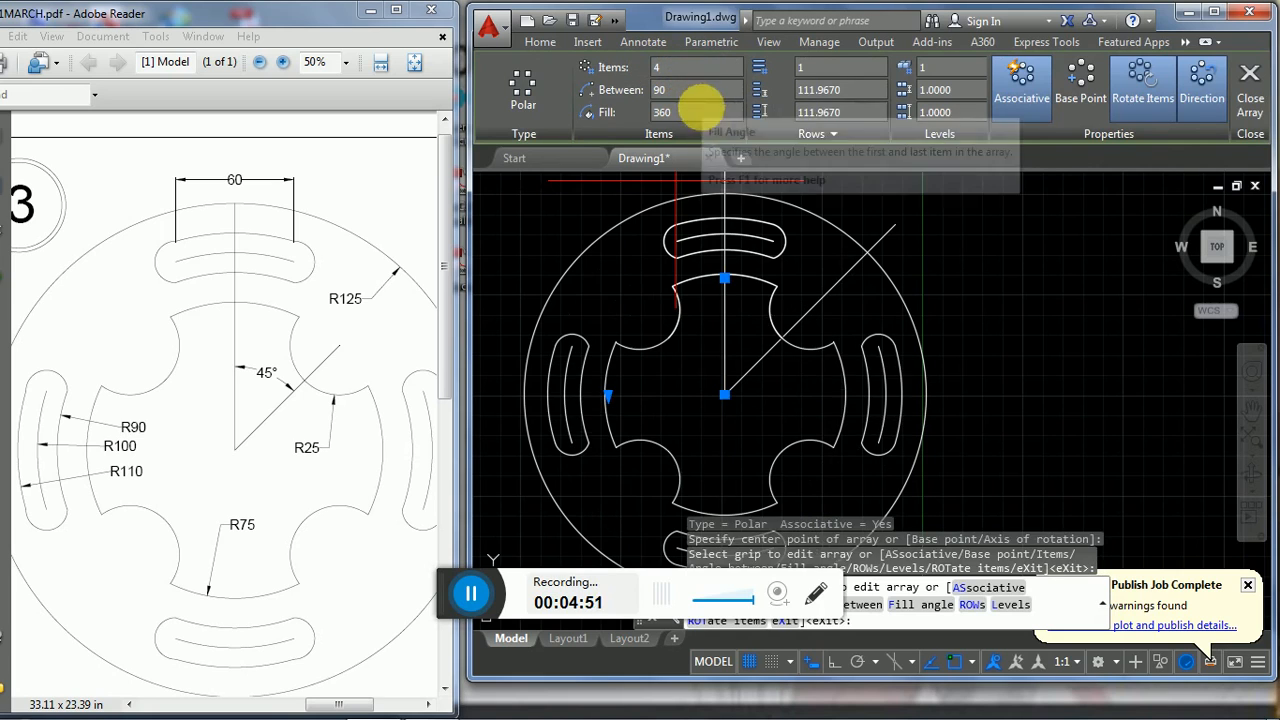
pyautogui.rightClick(988, 311)
pyautogui.click(1000, 304)
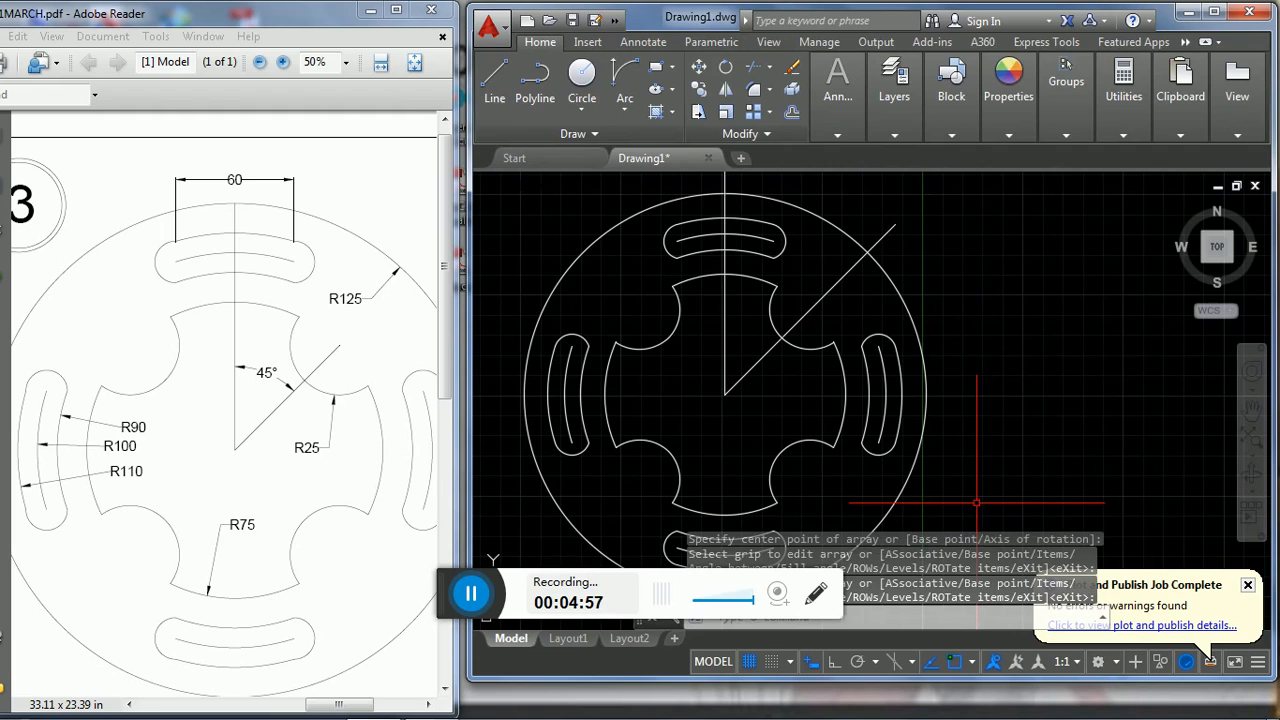
pyautogui.press('Escape')
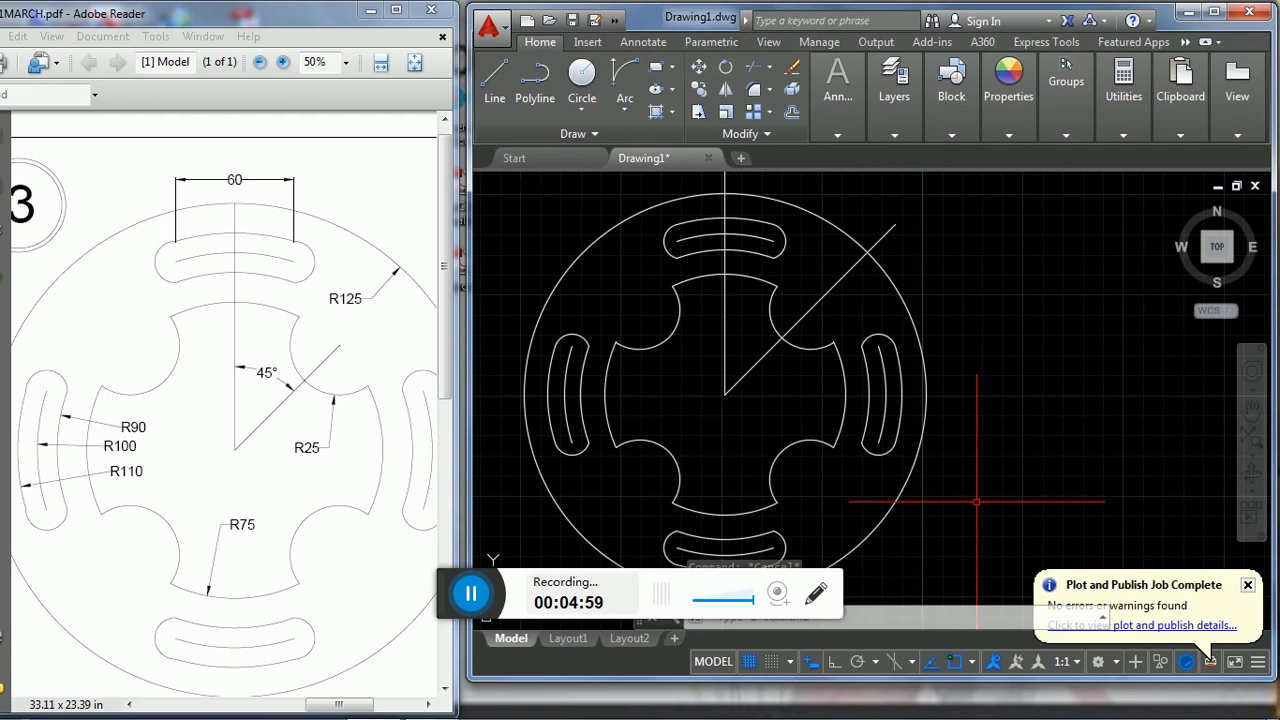
# - Maximize the AutoCAD window and add a radius dimension to the outer circle, with its text inside the plate
pyautogui.click(467, 592)
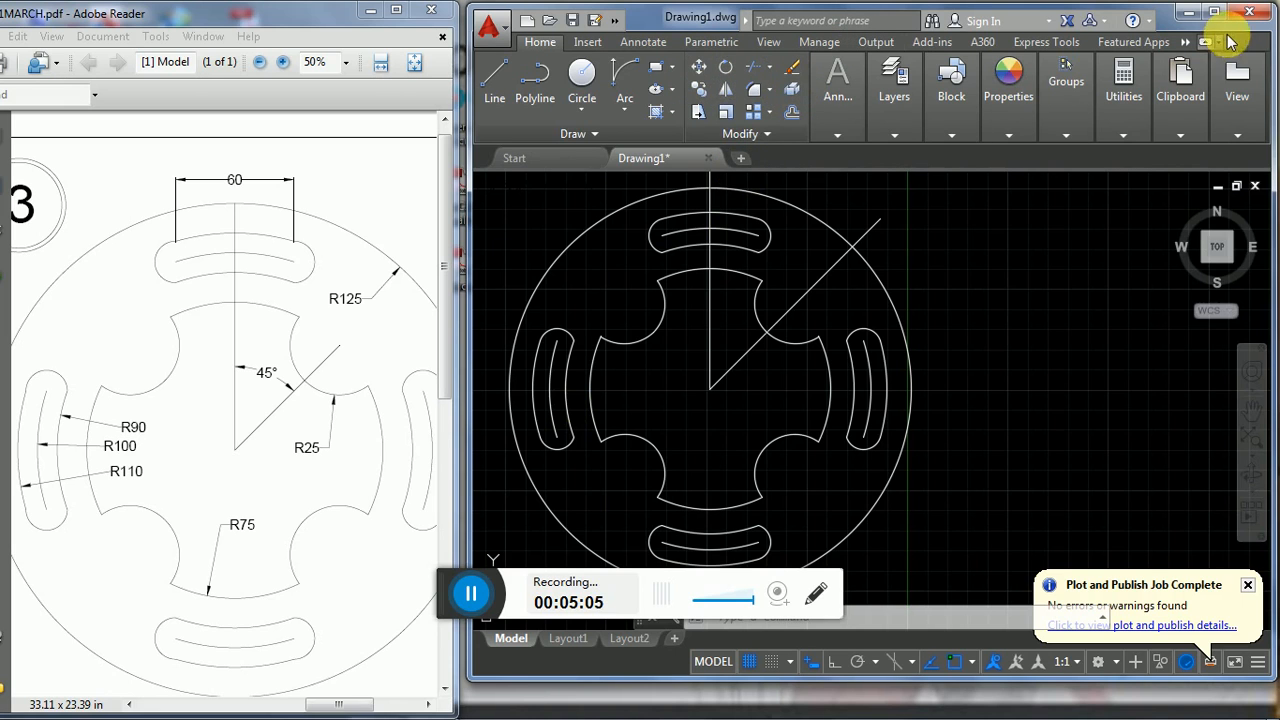
pyautogui.click(1214, 11)
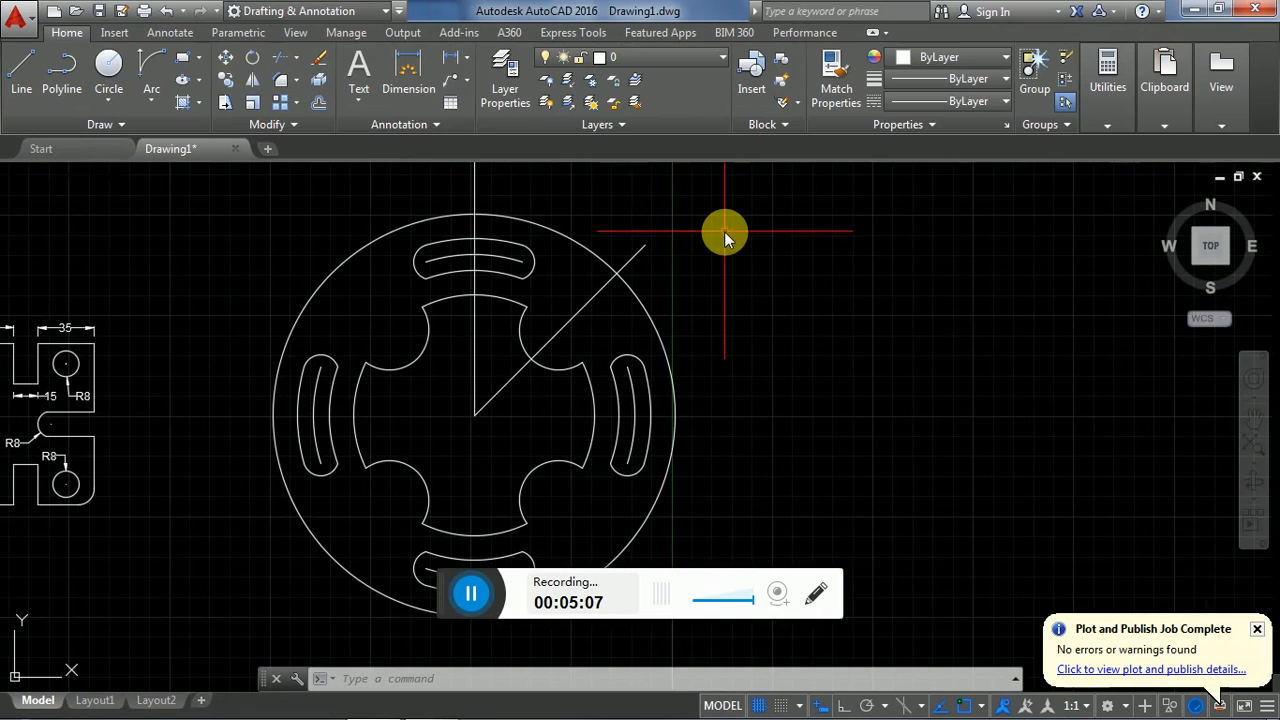
pyautogui.click(467, 62)
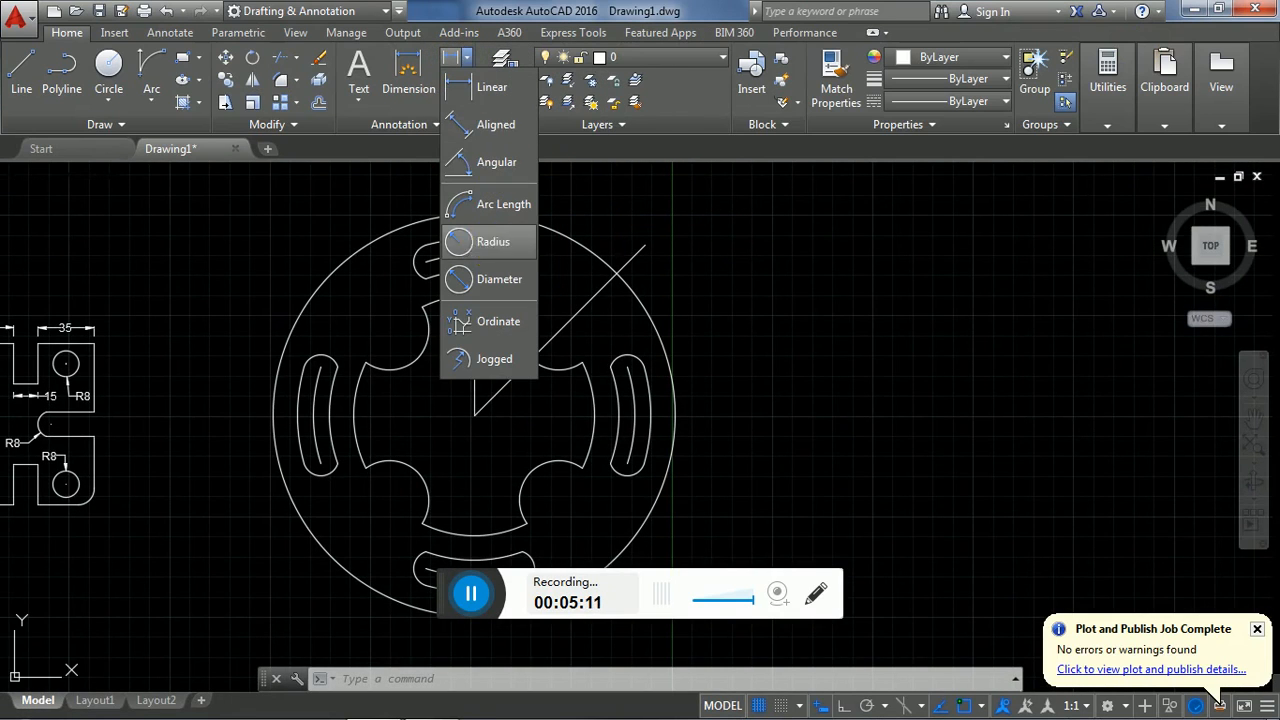
pyautogui.click(490, 242)
pyautogui.click(651, 316)
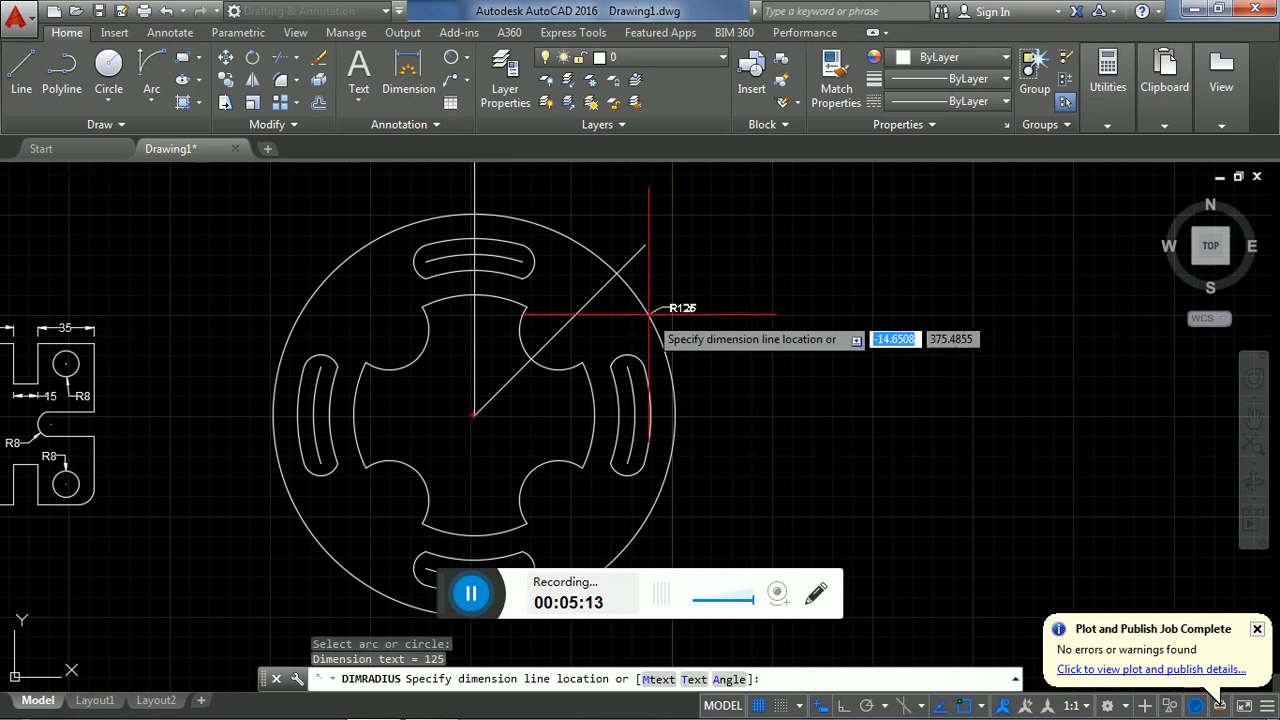
pyautogui.click(612, 329)
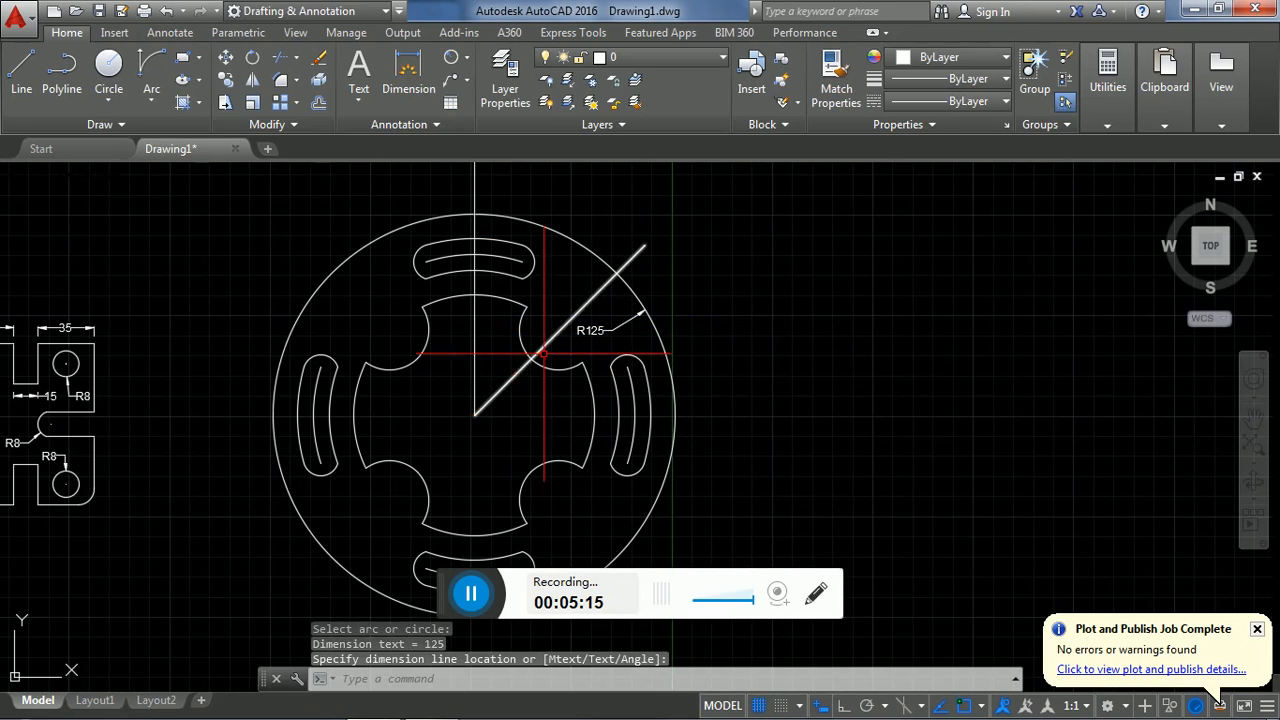
# - Add radius dimensions to the left slot's inner arc and the left arc of the central cutout, with their text inside the cutout
pyautogui.press('Return')
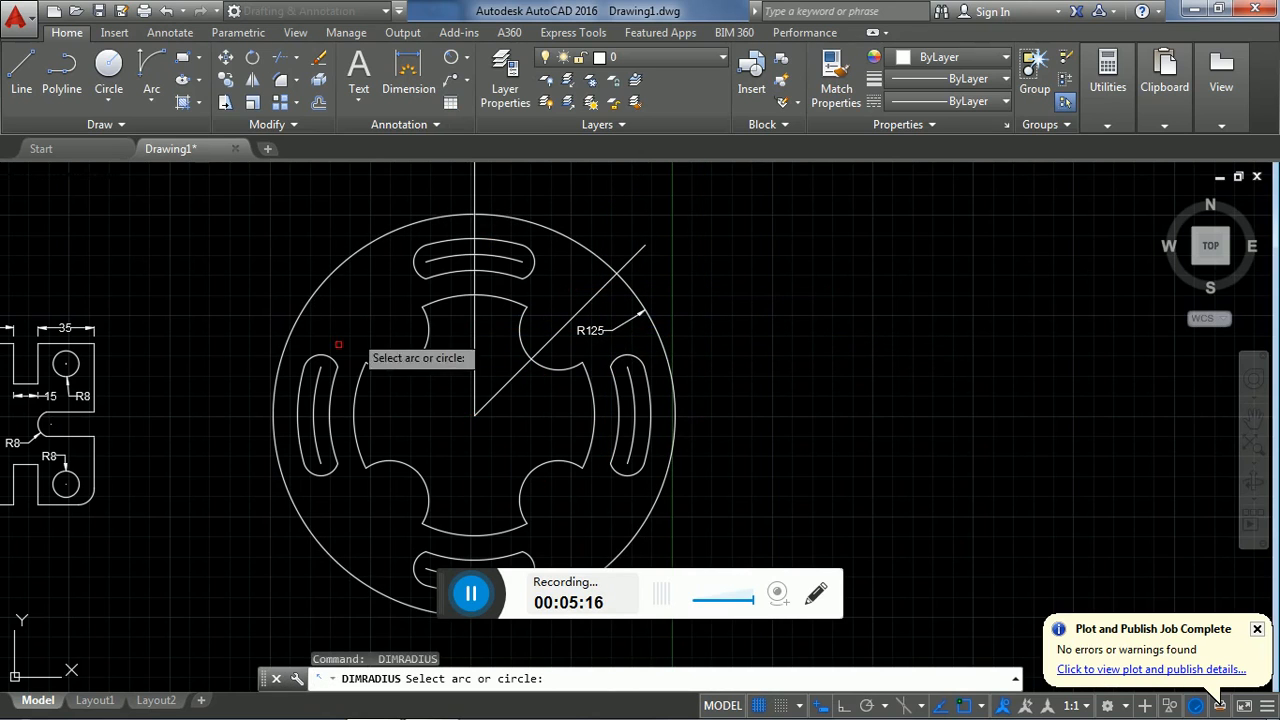
pyautogui.click(329, 400)
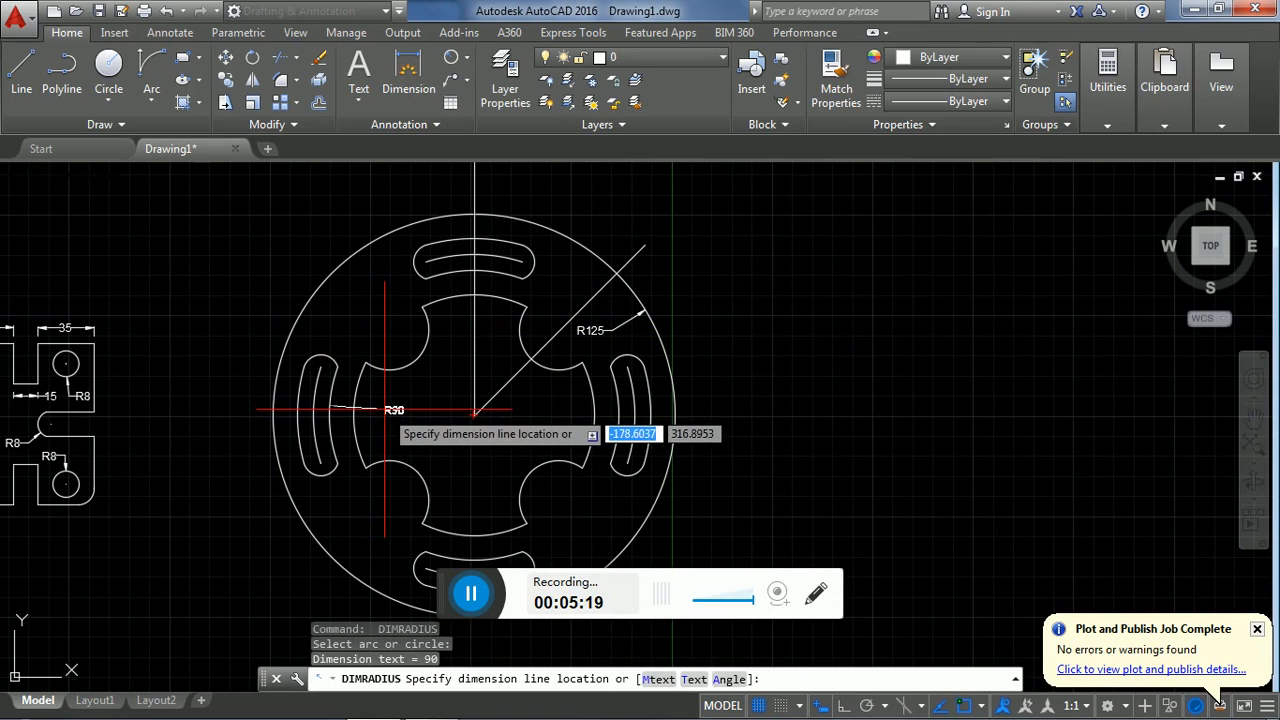
pyautogui.click(474, 410)
pyautogui.press('Return')
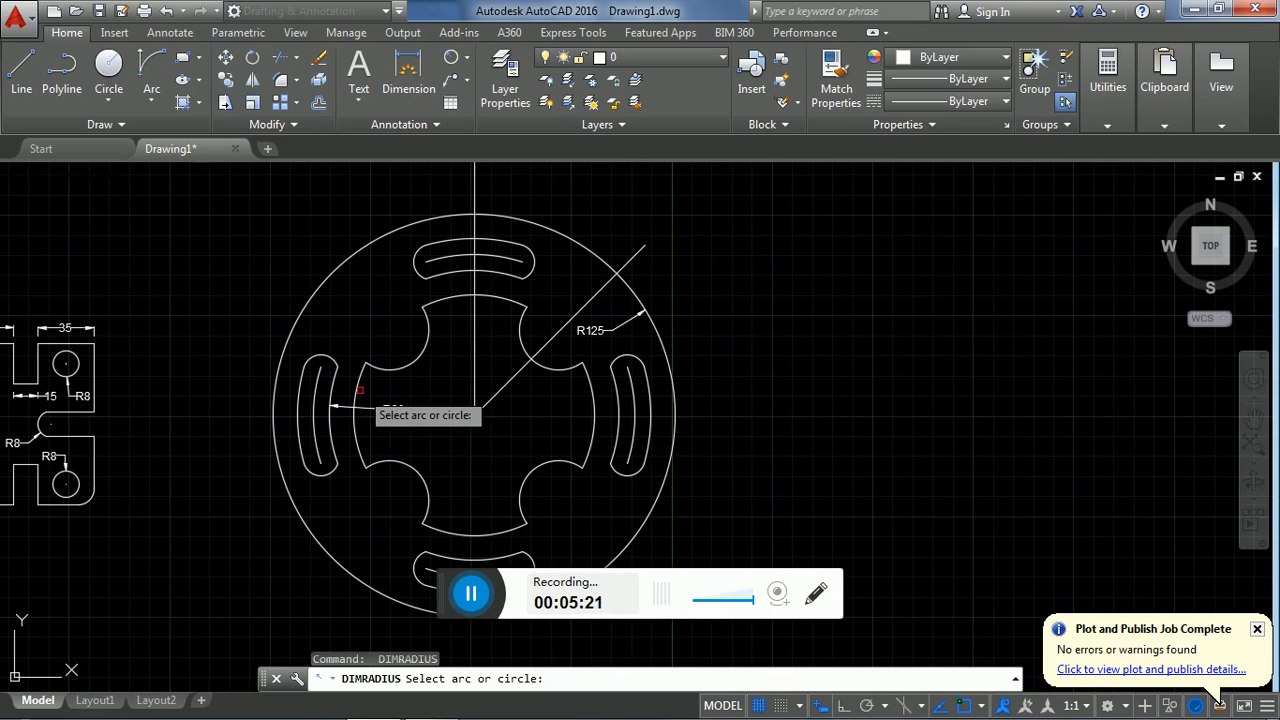
pyautogui.click(359, 388)
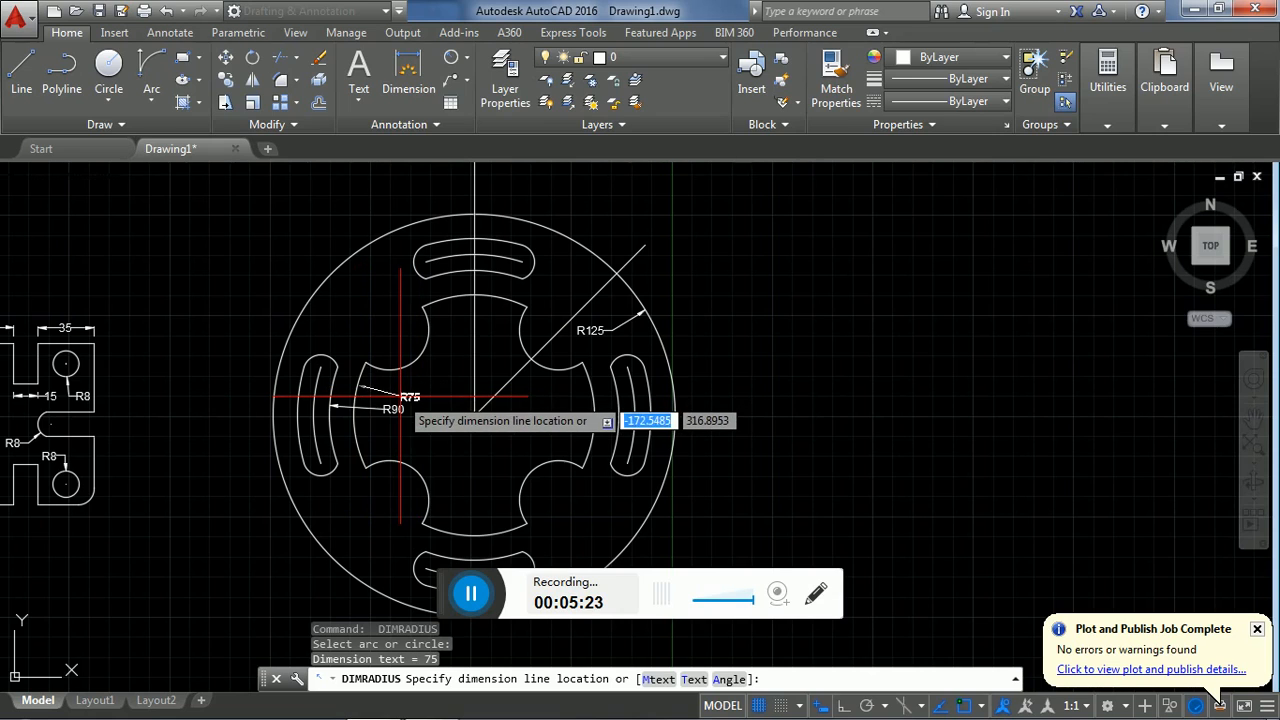
pyautogui.click(400, 397)
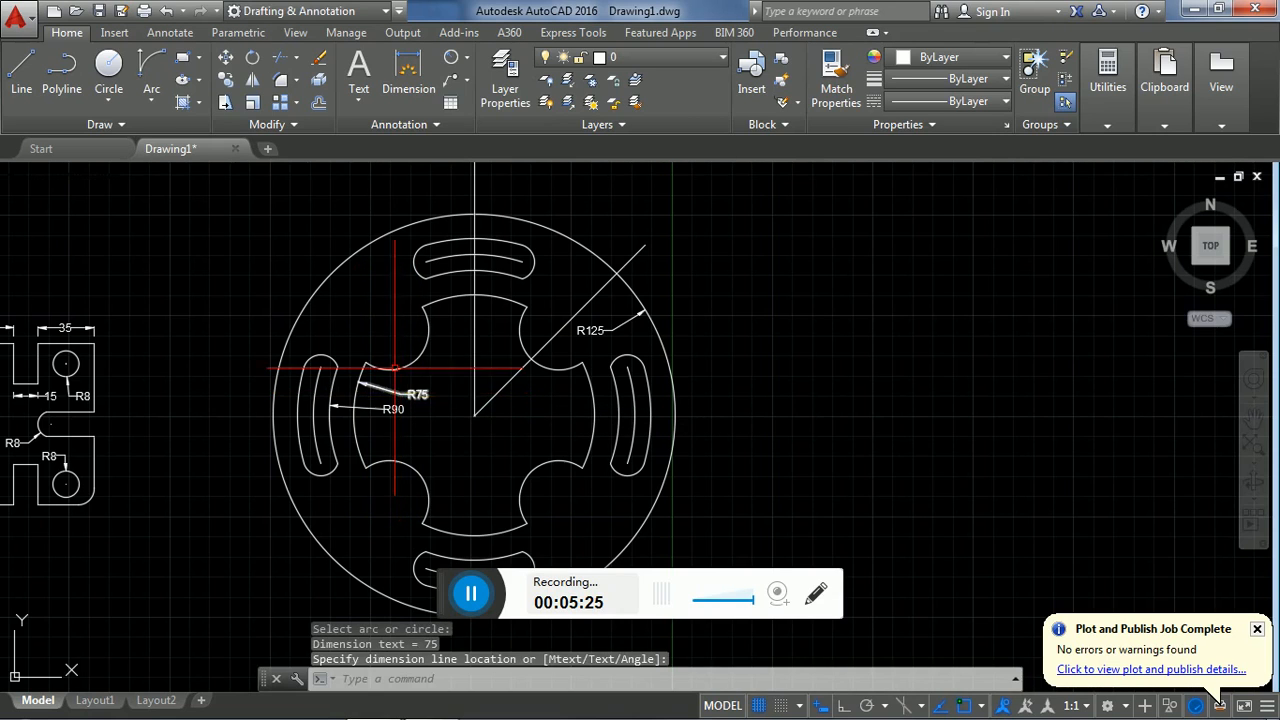
# - Add radius dimensions to the left slot's centre arc and outer arc, with their text inside the central cutout
pyautogui.press('Return')
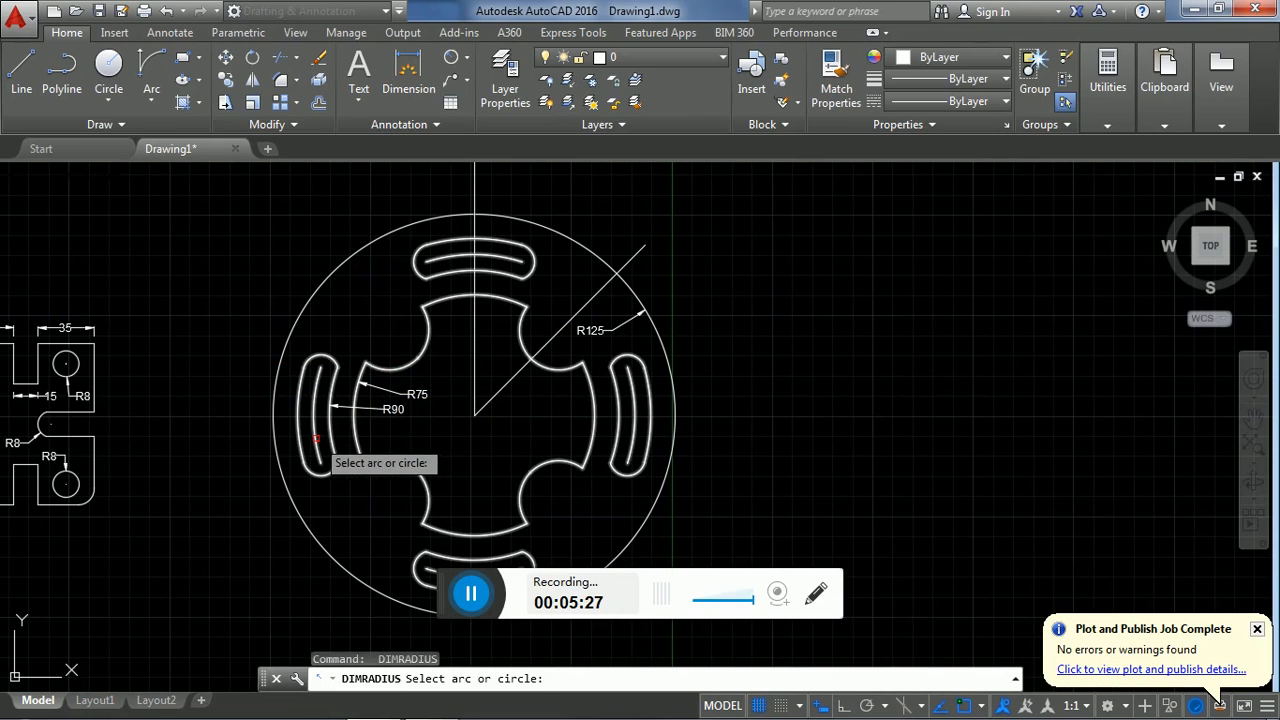
pyautogui.click(329, 437)
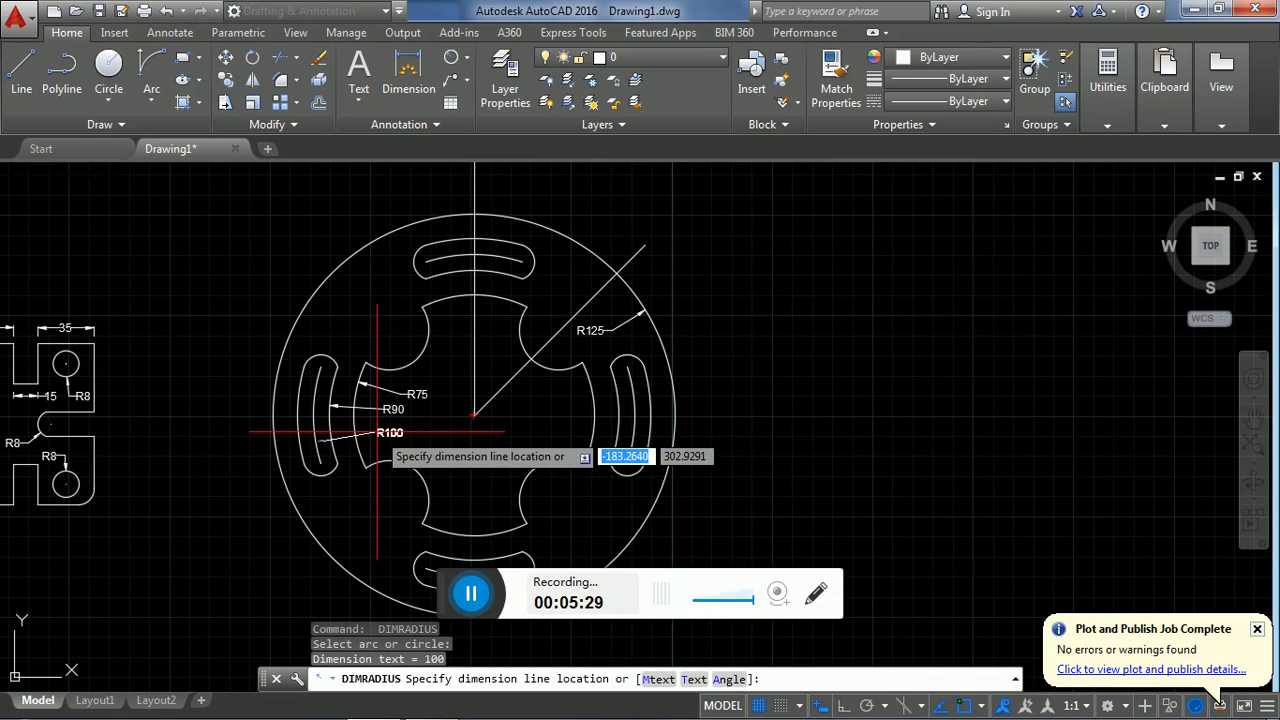
pyautogui.click(377, 432)
pyautogui.press('Return')
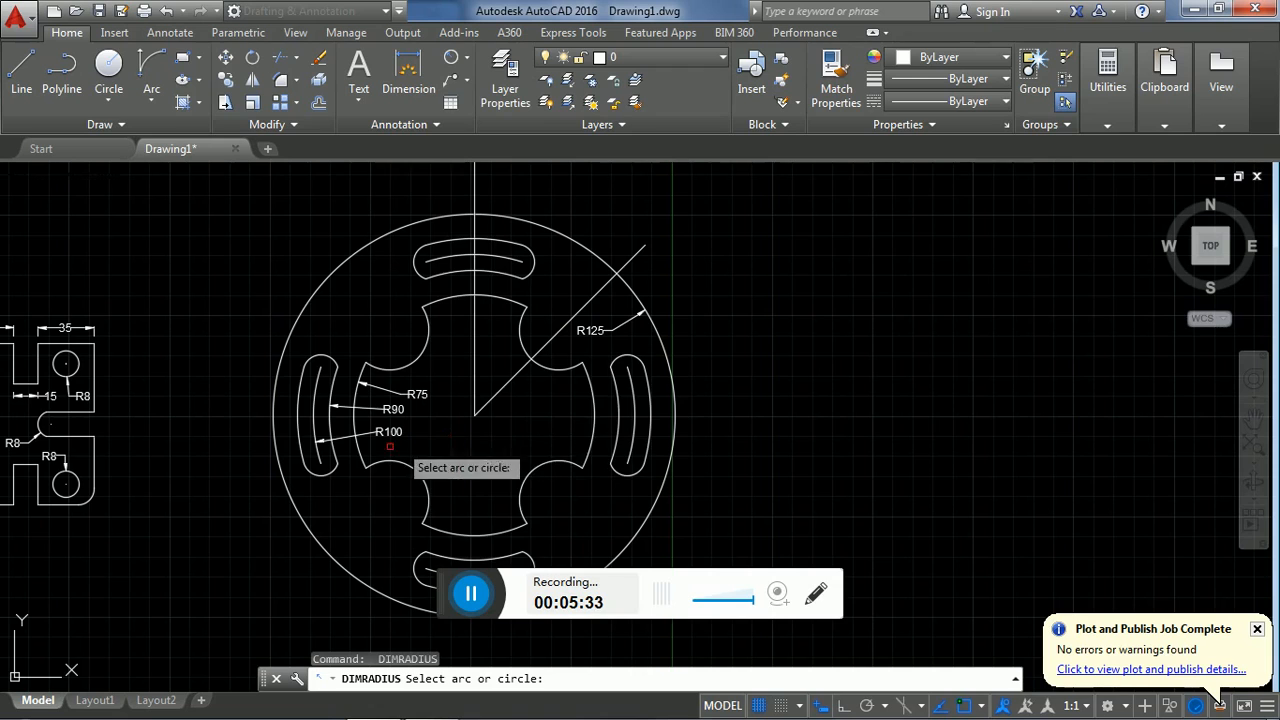
pyautogui.click(303, 461)
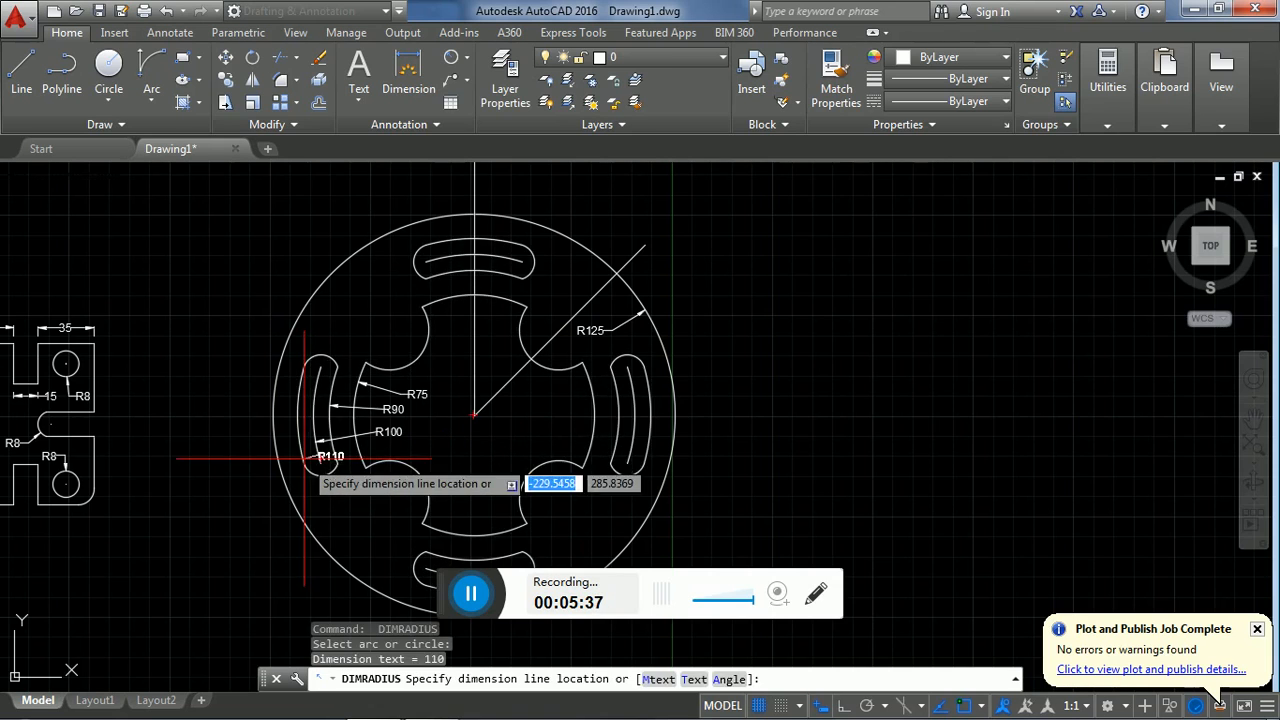
pyautogui.click(432, 418)
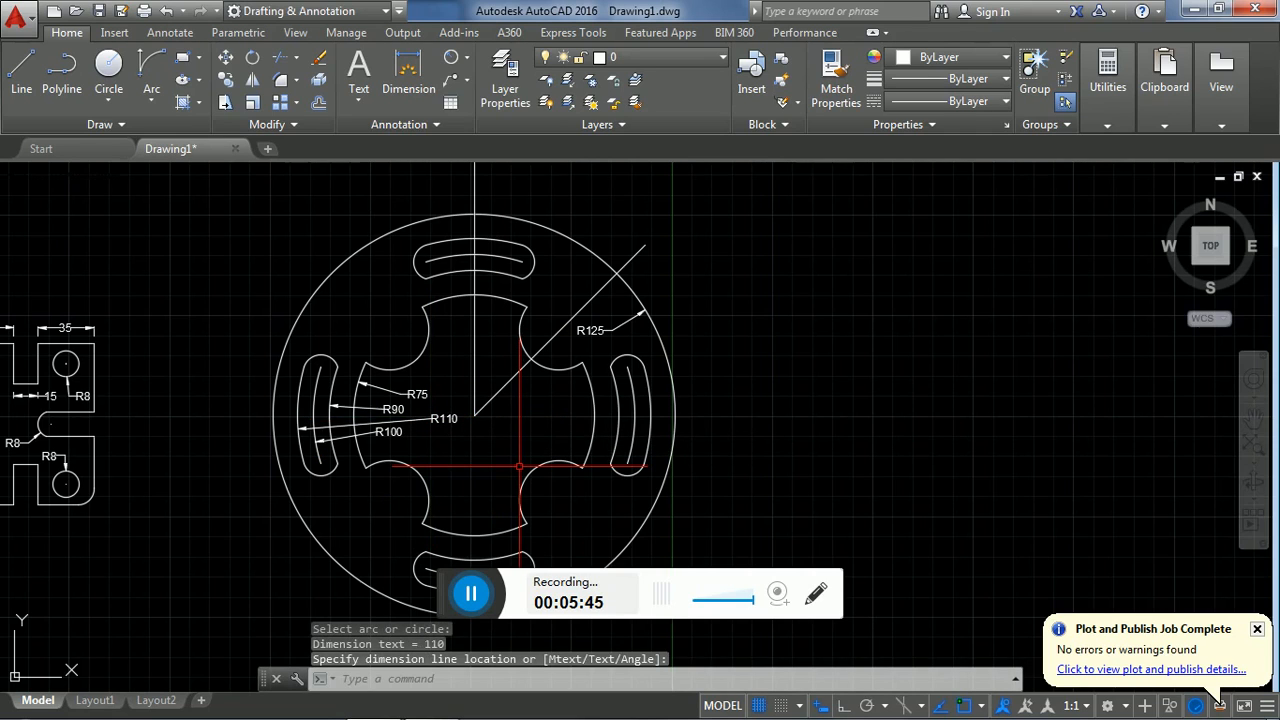
# - Add radius dimensions to the lower end arc of the right slot and the left end arc of the upper slot
pyautogui.press('Return')
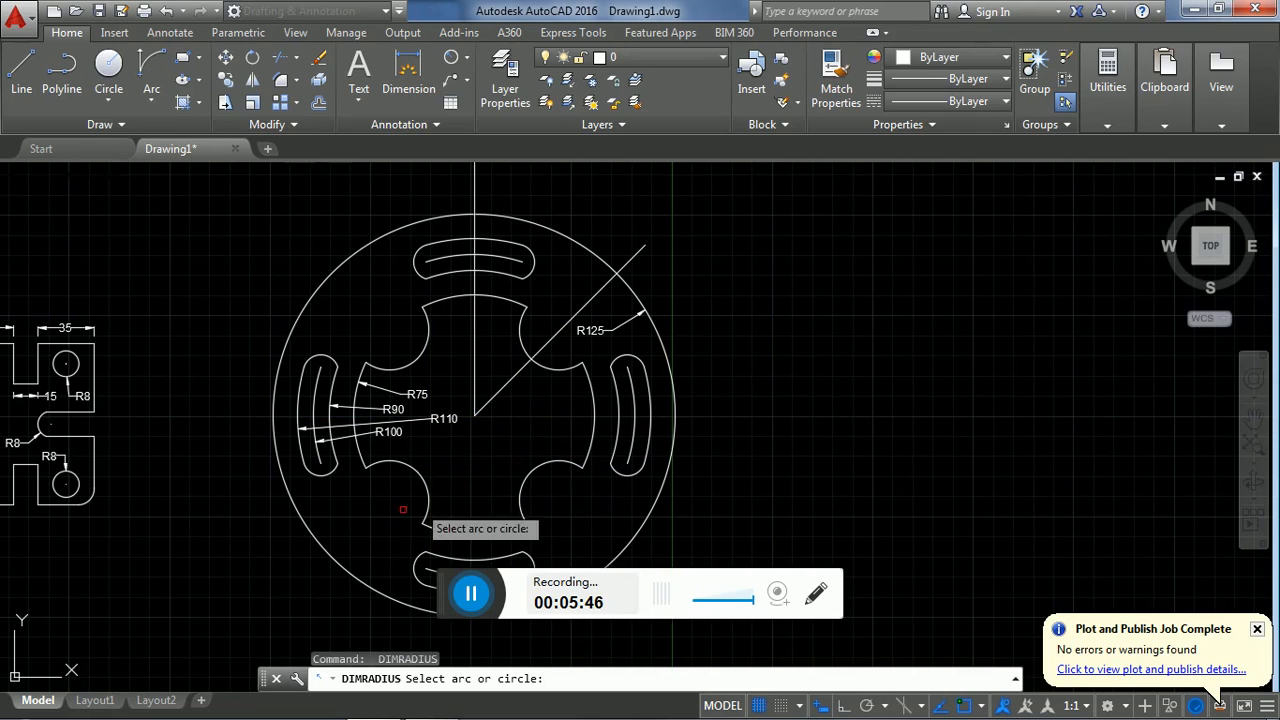
pyautogui.click(626, 477)
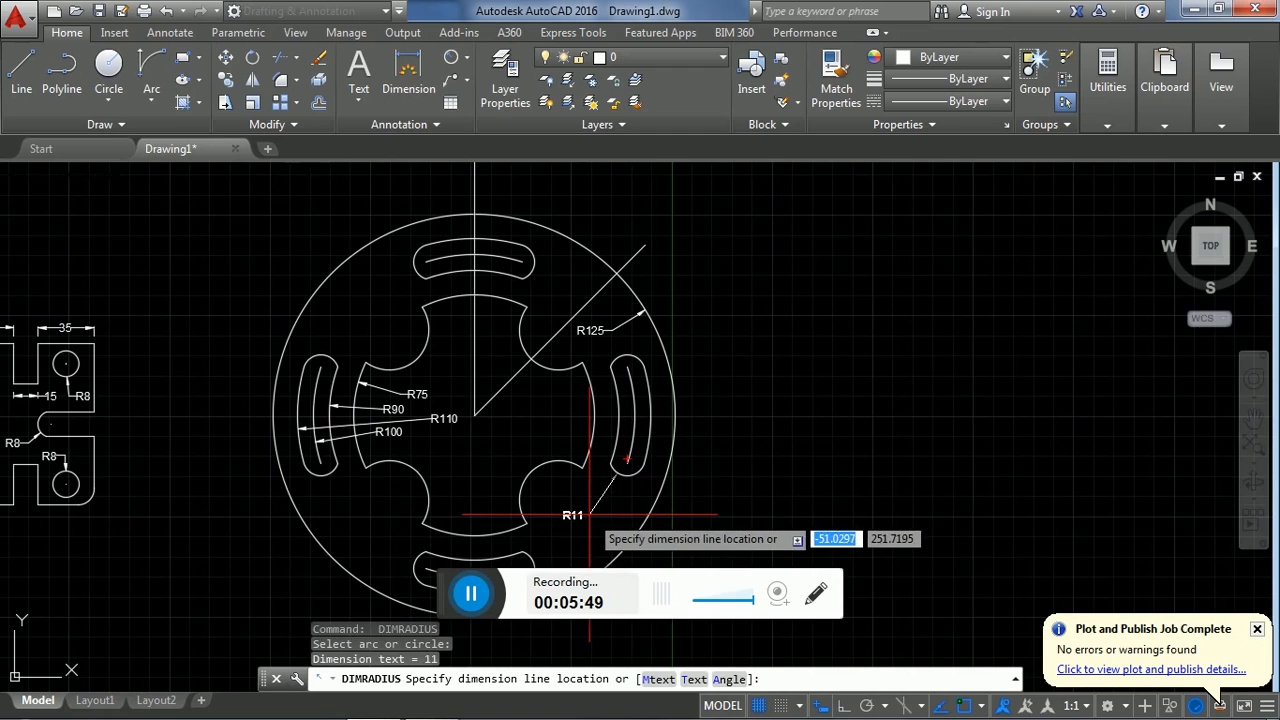
pyautogui.click(605, 501)
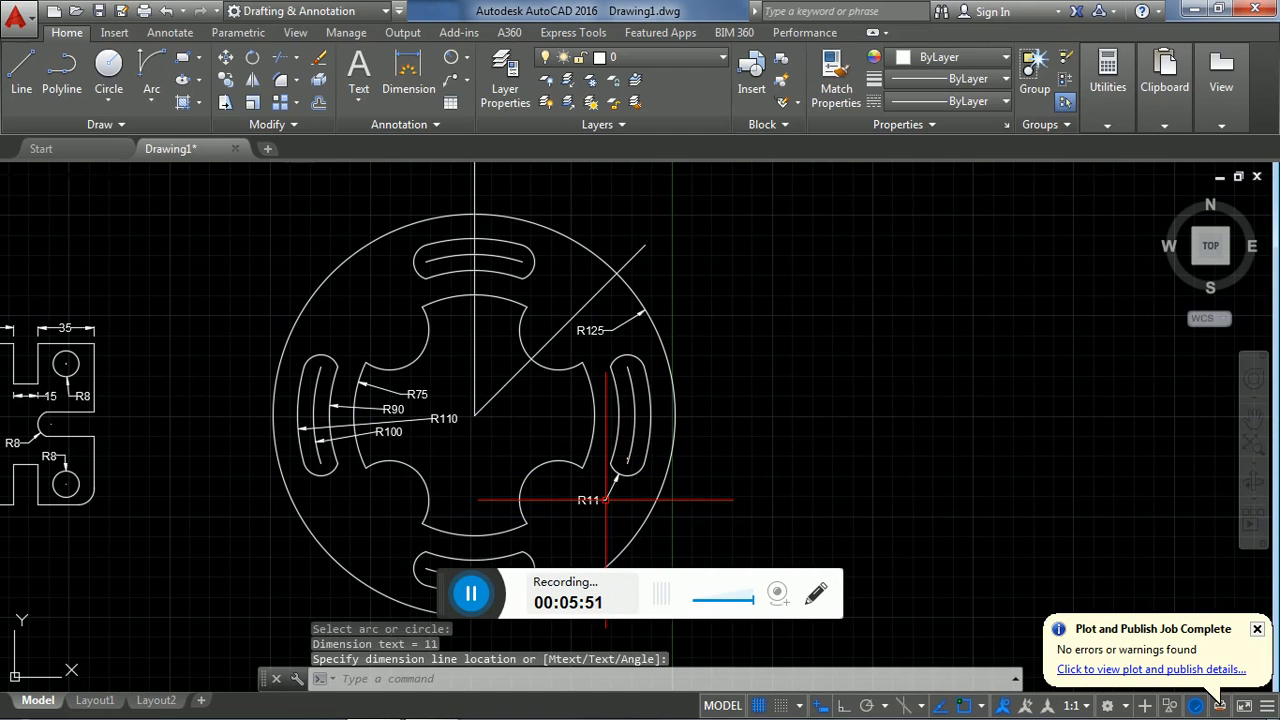
pyautogui.press('Return')
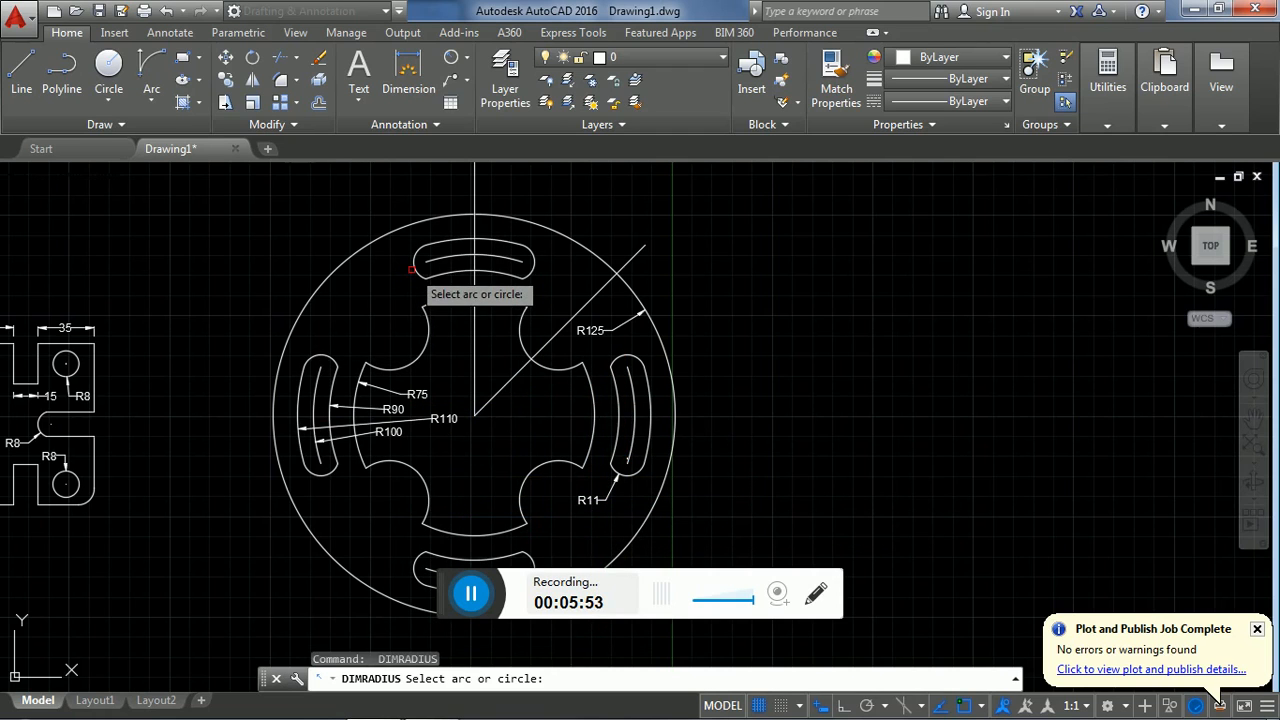
pyautogui.click(415, 267)
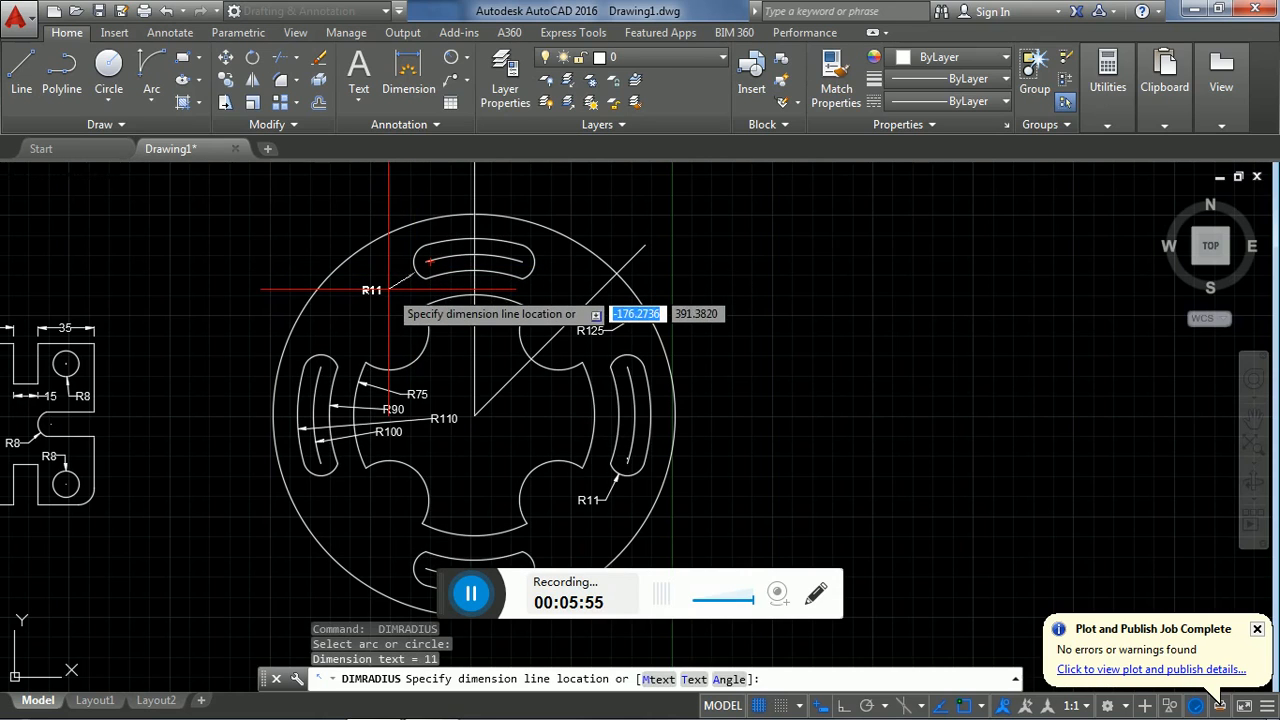
pyautogui.click(386, 285)
# - Add a radius dimension to the concave arc at the upper right of the central cutout, with its text below the arc
pyautogui.press('Return')
pyautogui.click(545, 364)
pyautogui.click(548, 406)
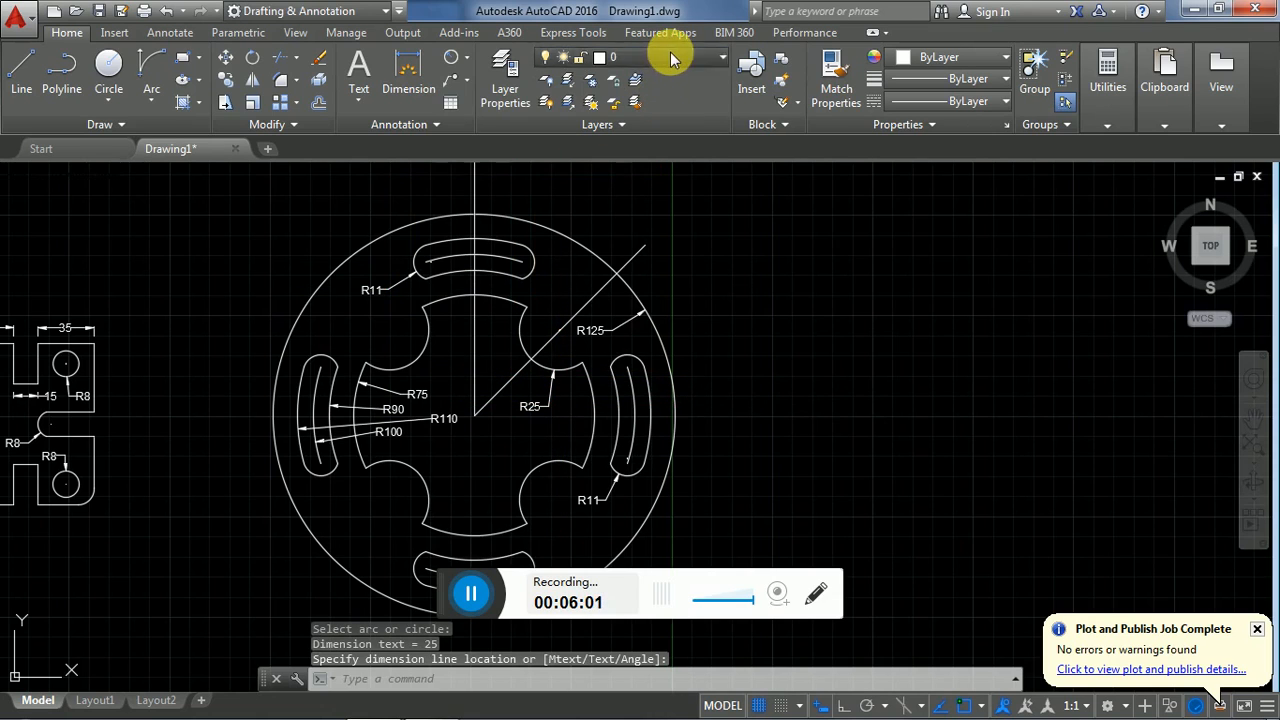
# - Add an angular dimension between the vertical centre line and the diagonal line, with its arc inside the central cutout
pyautogui.click(595, 57)
pyautogui.click(710, 200)
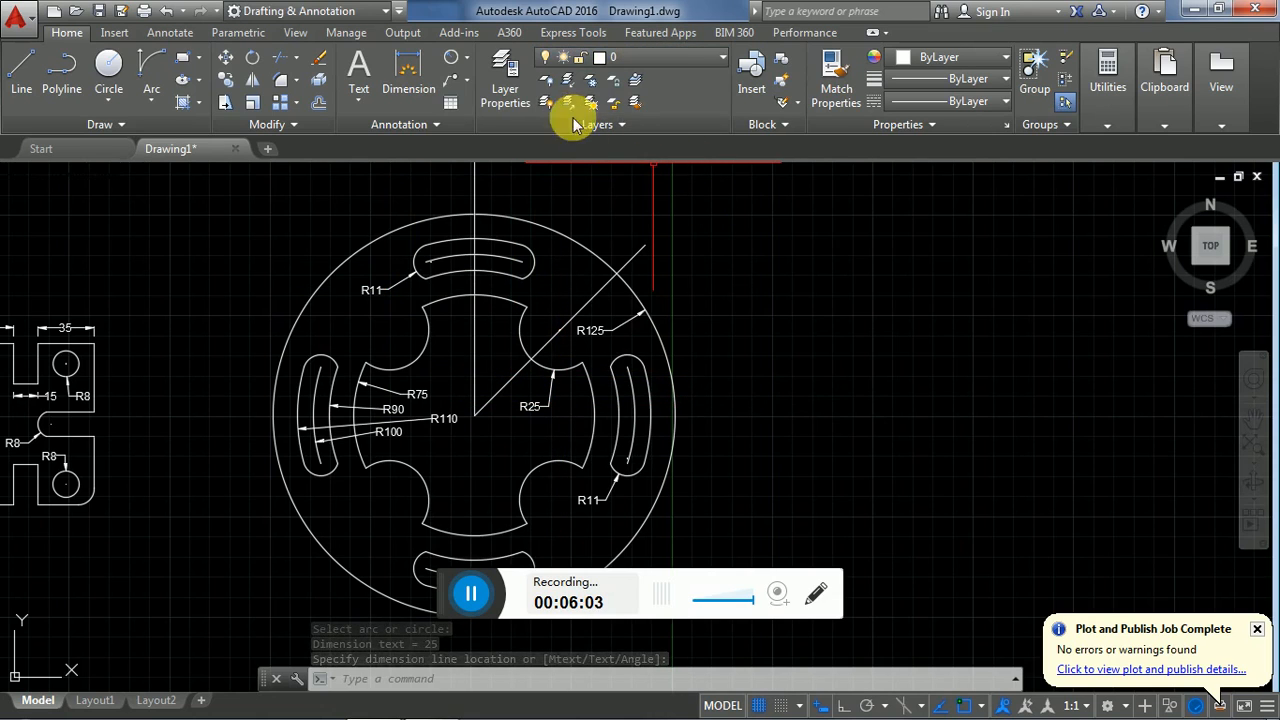
pyautogui.click(463, 57)
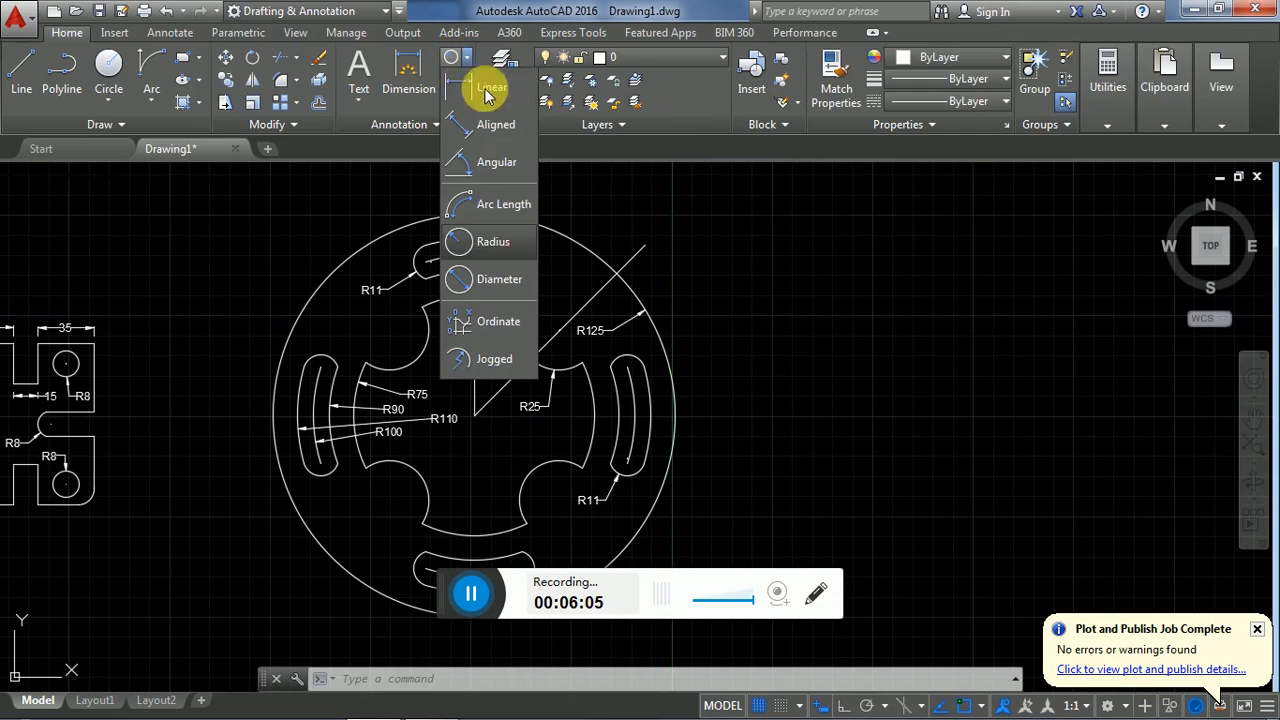
pyautogui.click(503, 164)
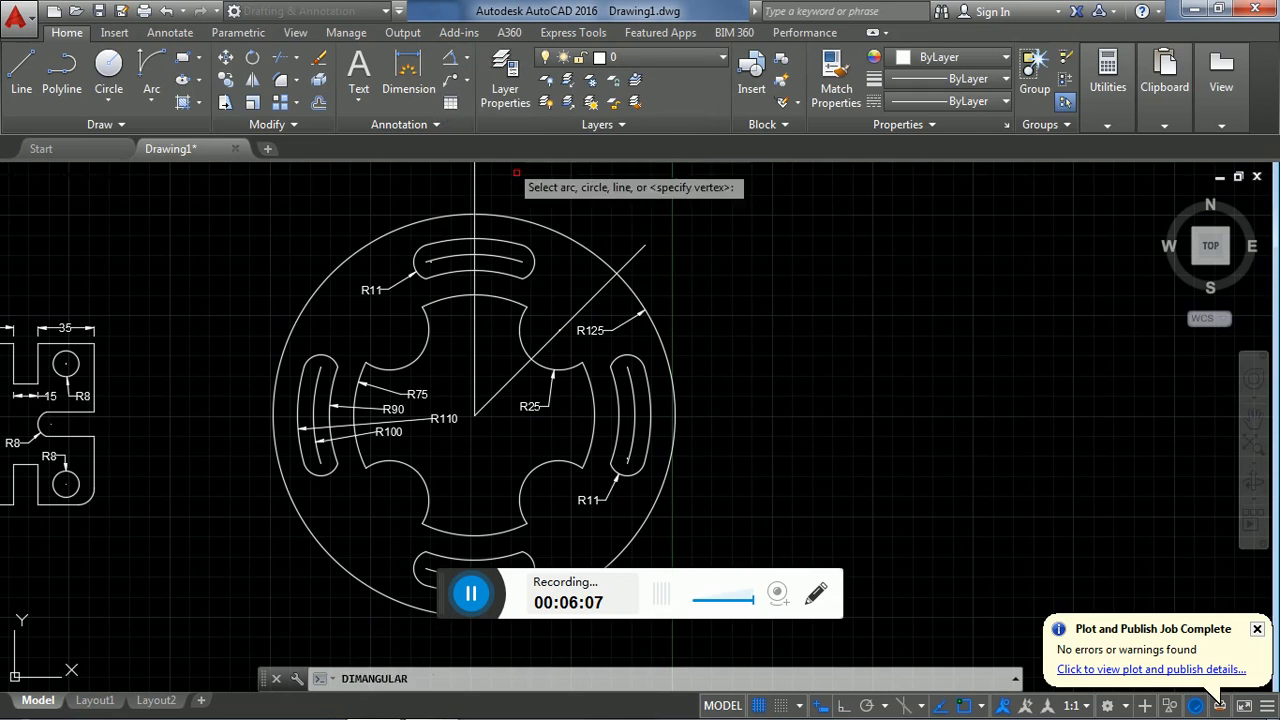
pyautogui.click(476, 373)
pyautogui.click(505, 385)
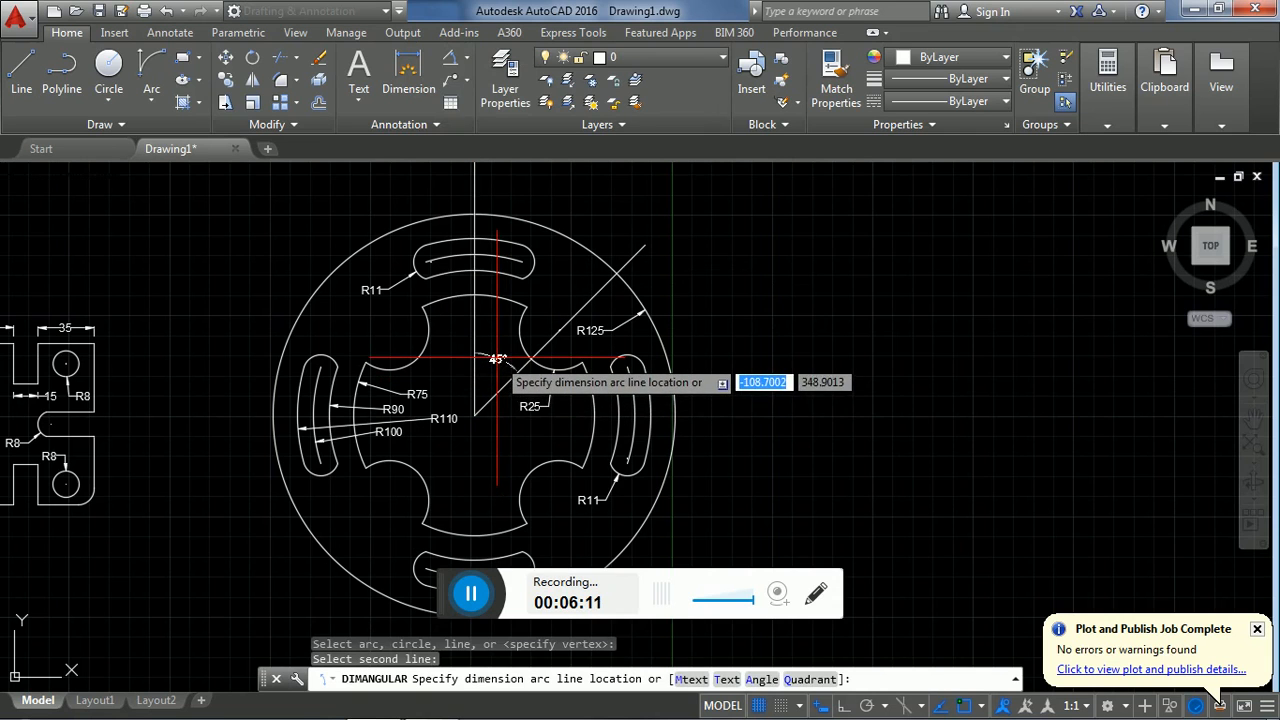
pyautogui.click(528, 367)
# - Add a horizontal linear dimension between the ends of the upper slot's centre arc, placed above the outer circle
pyautogui.moveTo(786, 460)
pyautogui.mouseDown(button='middle')
pyautogui.moveTo(788, 374)
pyautogui.moveTo(783, 526)
pyautogui.mouseUp(button='middle')
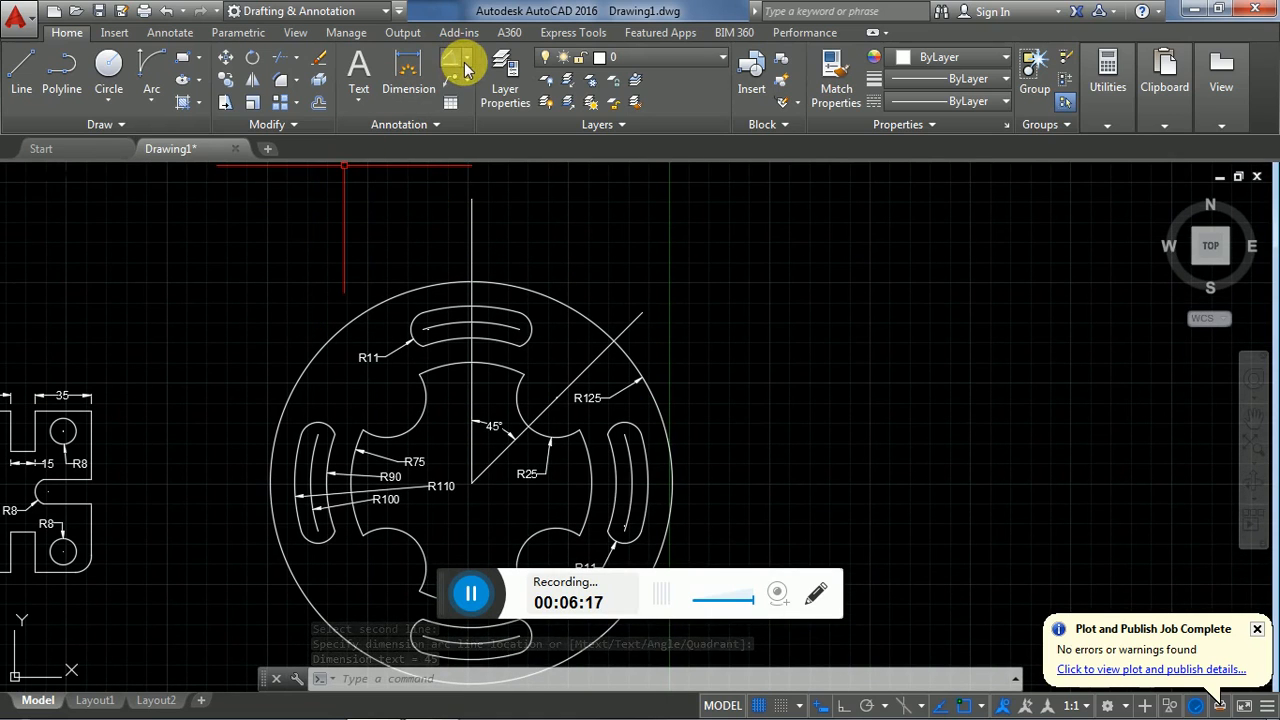
pyautogui.click(463, 58)
pyautogui.click(450, 58)
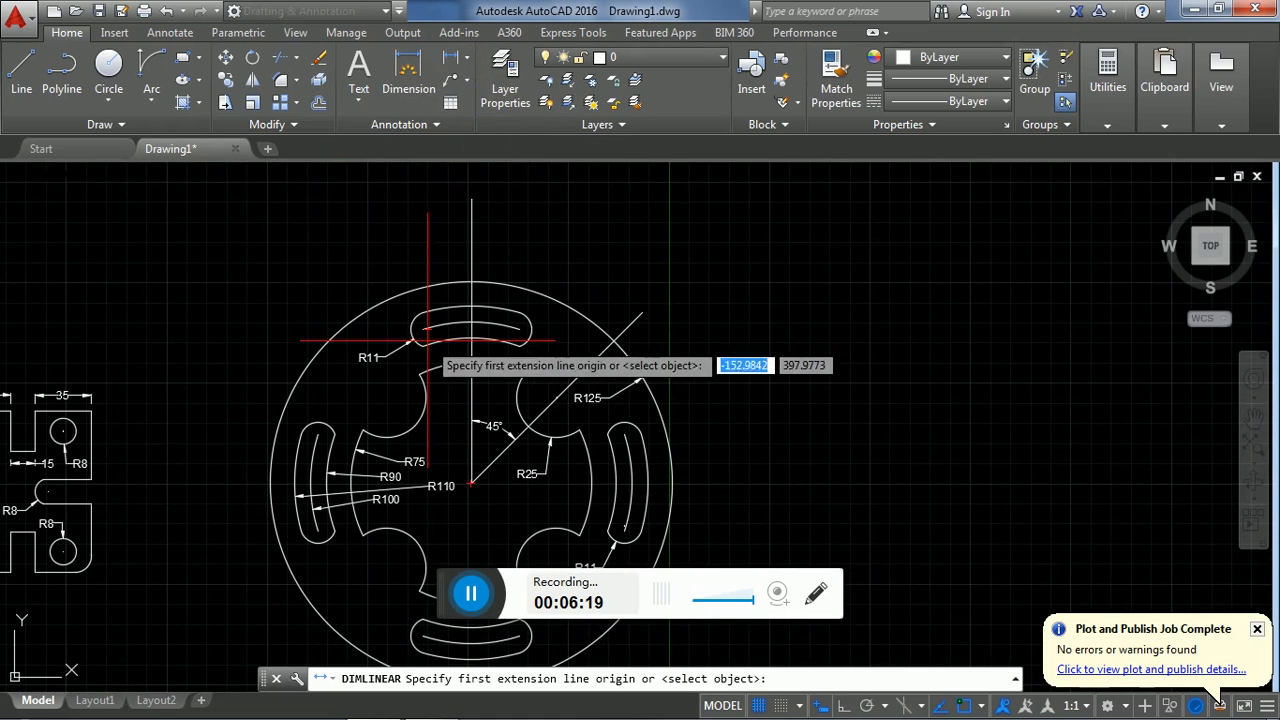
pyautogui.click(426, 332)
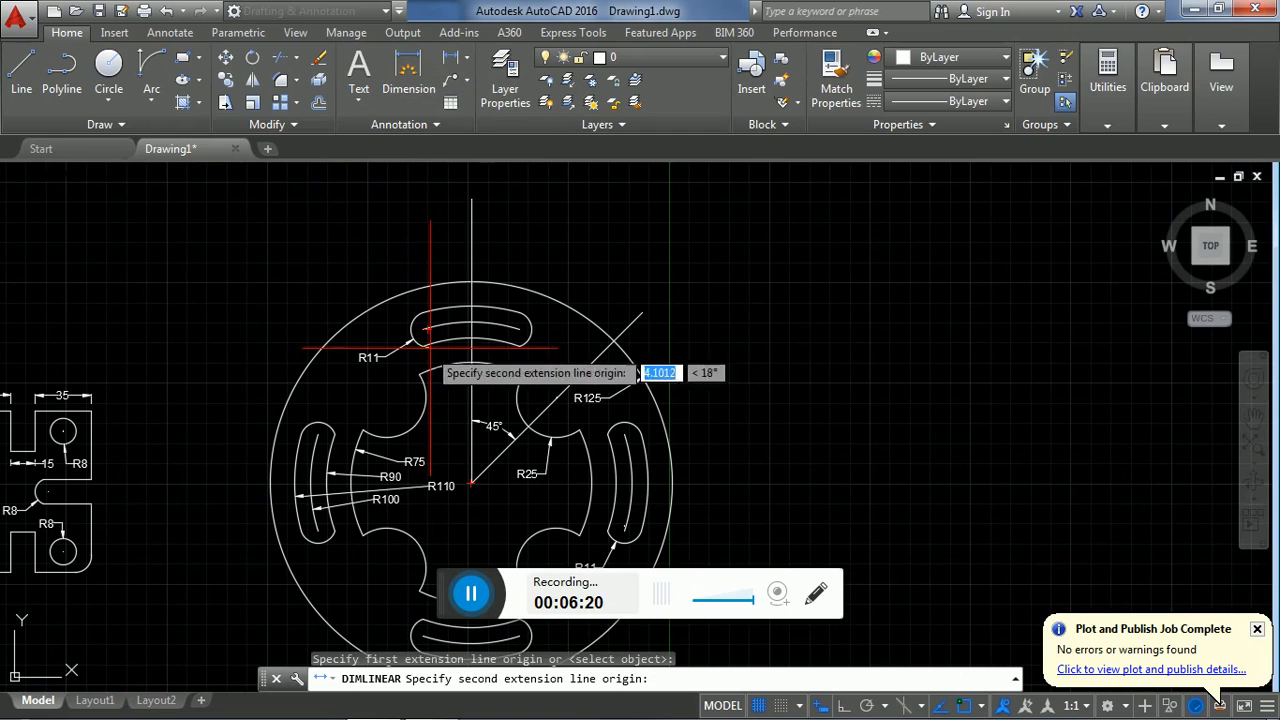
pyautogui.click(516, 331)
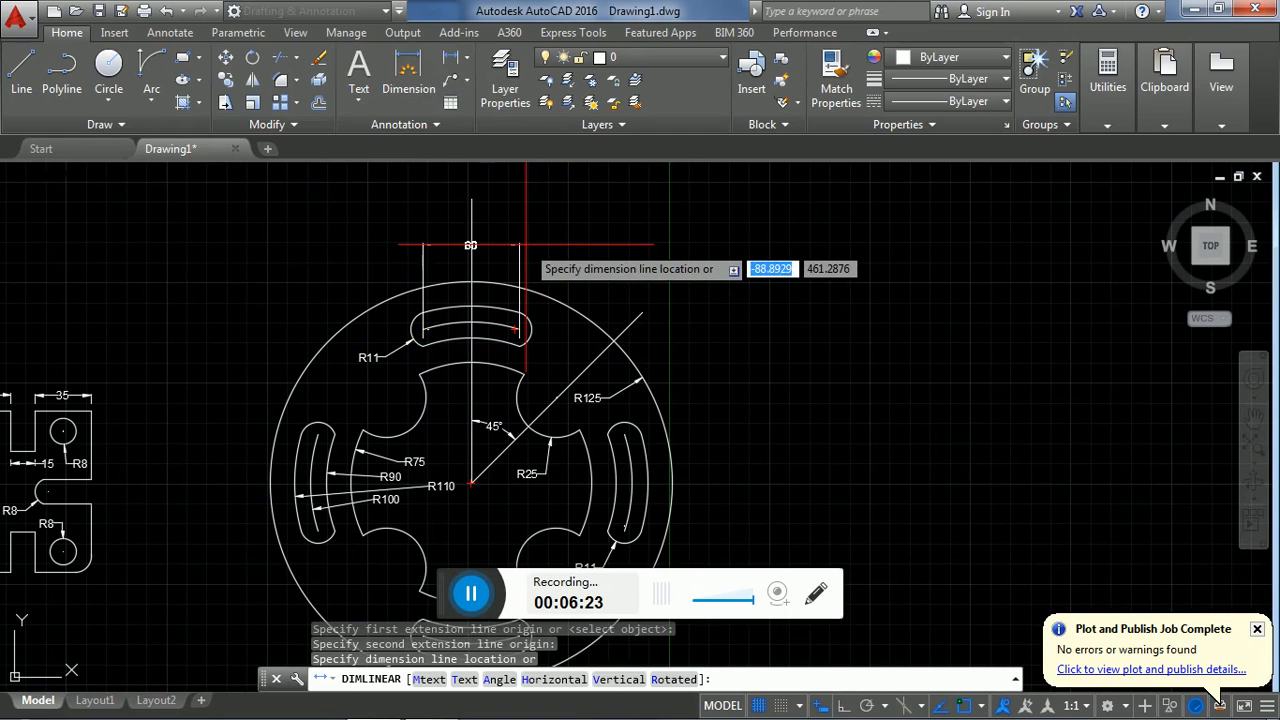
pyautogui.click(526, 244)
pyautogui.press('Escape')
pyautogui.press('Escape')
pyautogui.press('Escape')
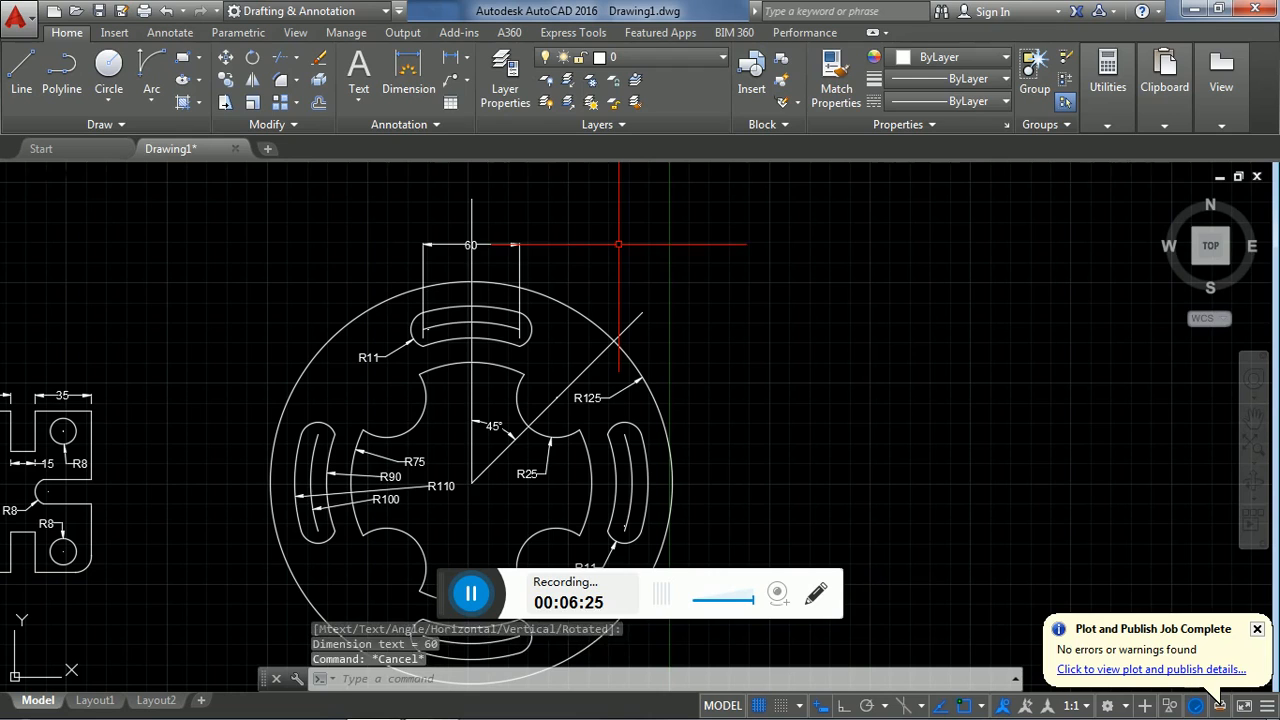
# - Shorten the vertical centre line so its upper end lies on the top of the outer circle
pyautogui.click(471, 198)
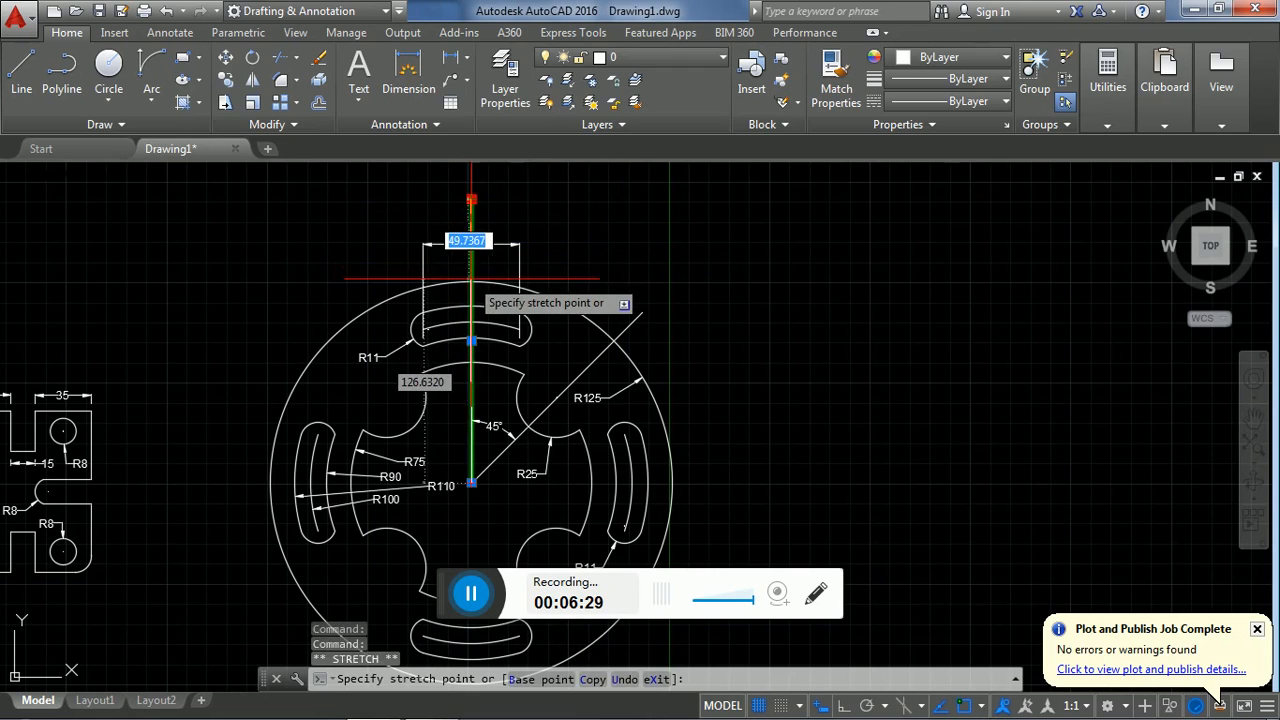
pyautogui.press('Escape')
pyautogui.press('Escape')
pyautogui.press('Escape')
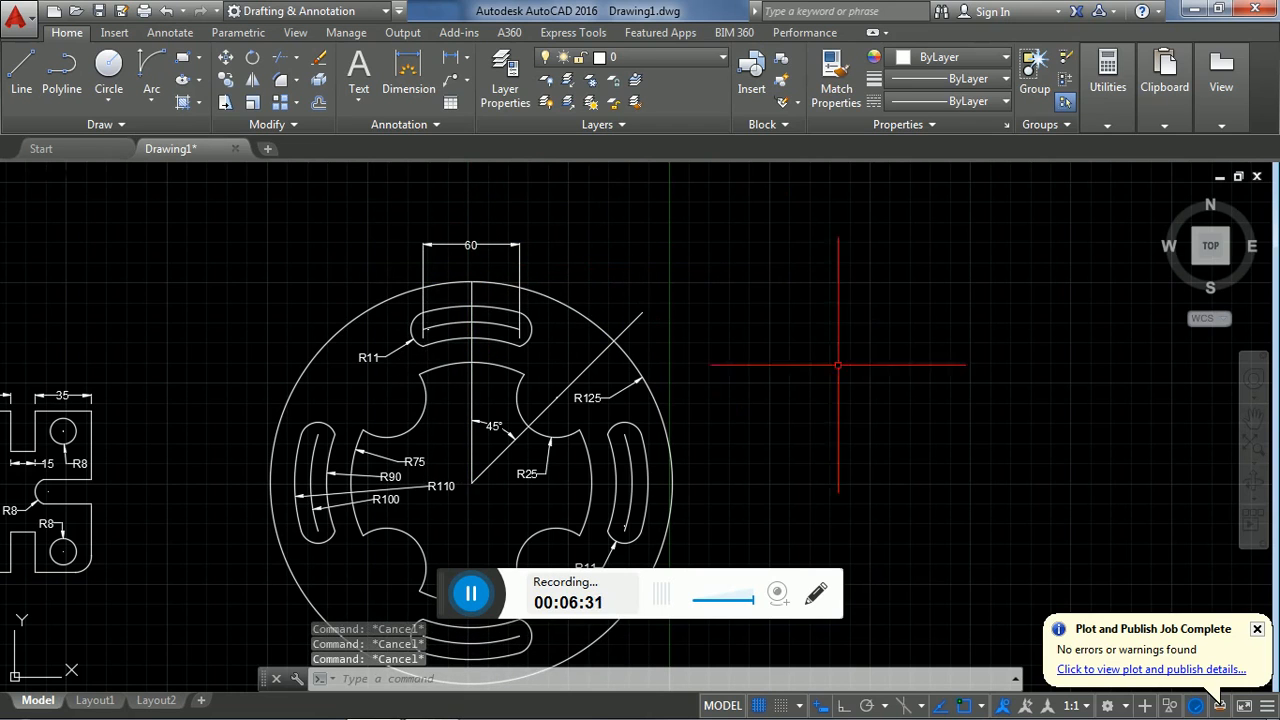
pyautogui.moveTo(773, 455); pyautogui.dragTo(777, 388, button='middle')
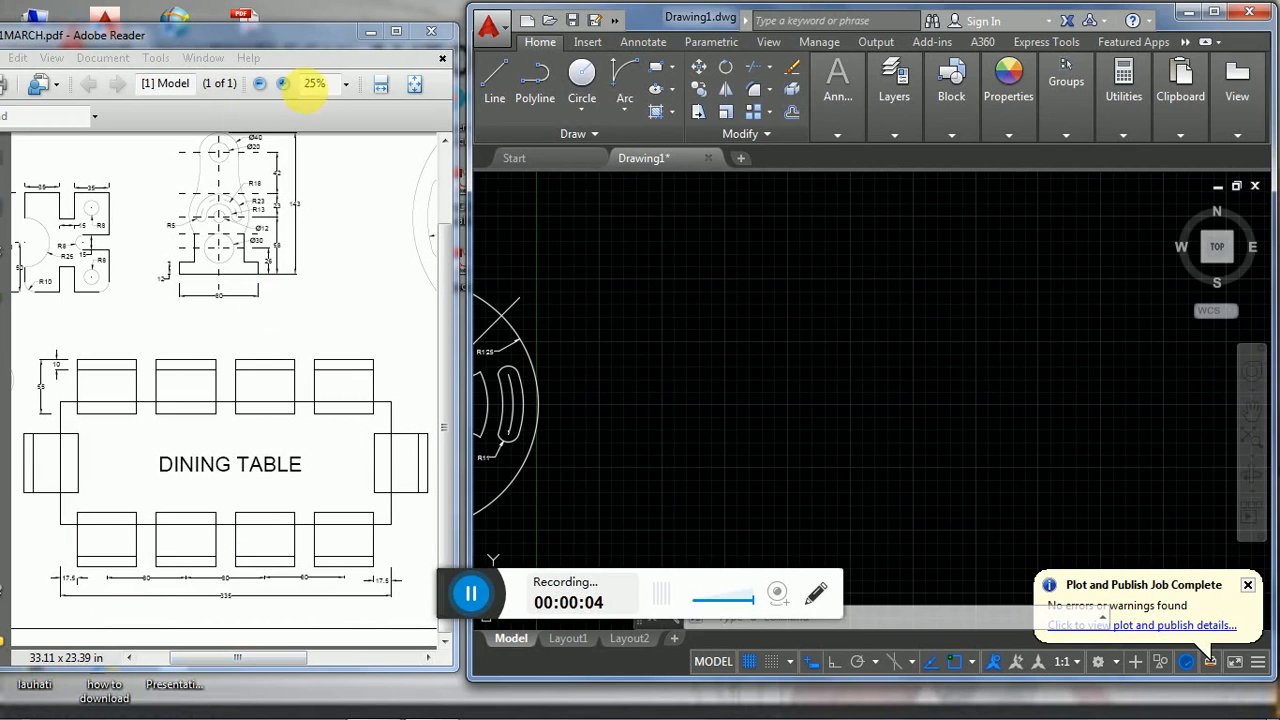
# - Consult the dining table in the Adobe Reader PDF and draw a 350 by 125 rectangle for its top in AutoCAD, right of the circular plate
pyautogui.click(284, 85)
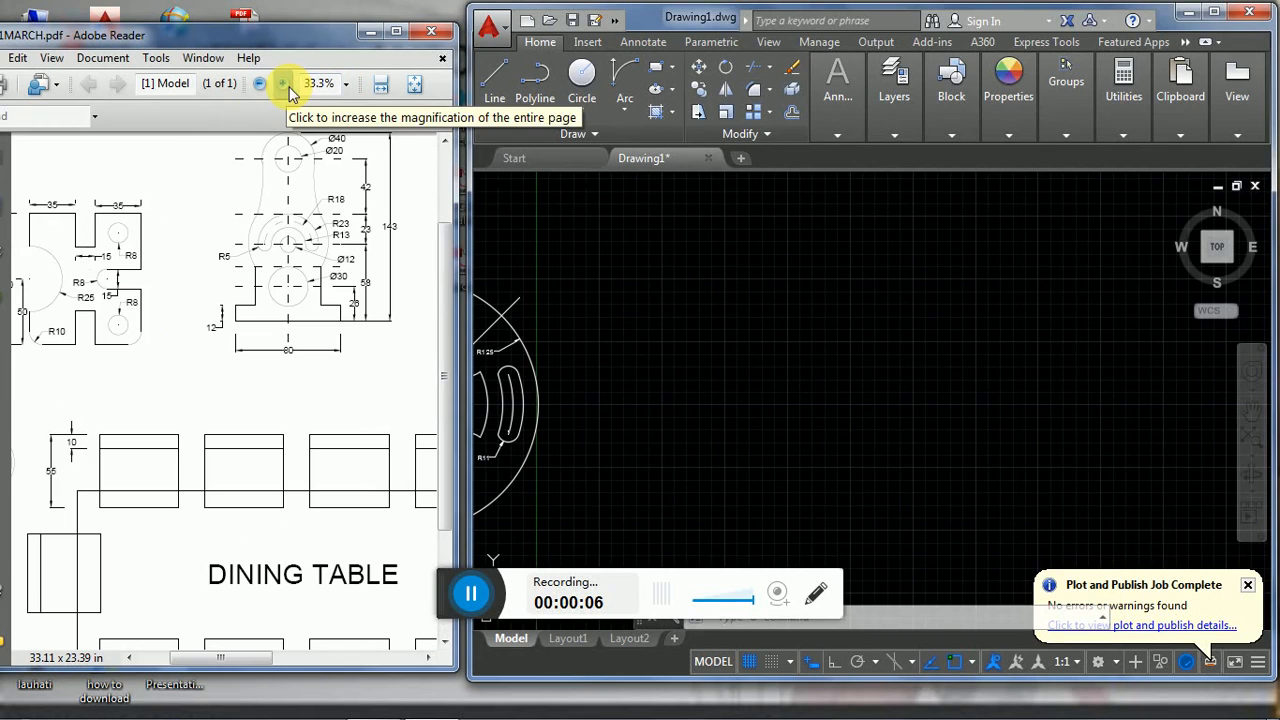
pyautogui.scroll(-1, 452, 320)
pyautogui.scroll(-3, 459, 376)
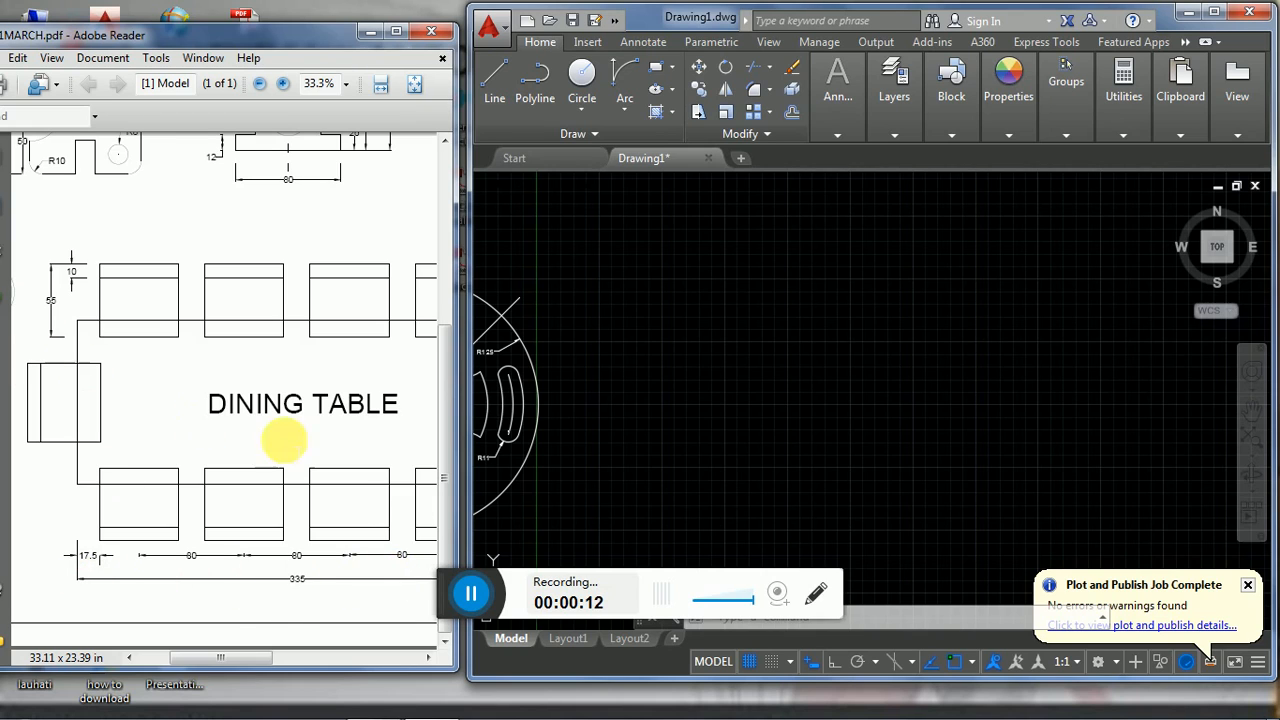
pyautogui.moveTo(210, 663); pyautogui.dragTo(320, 663)
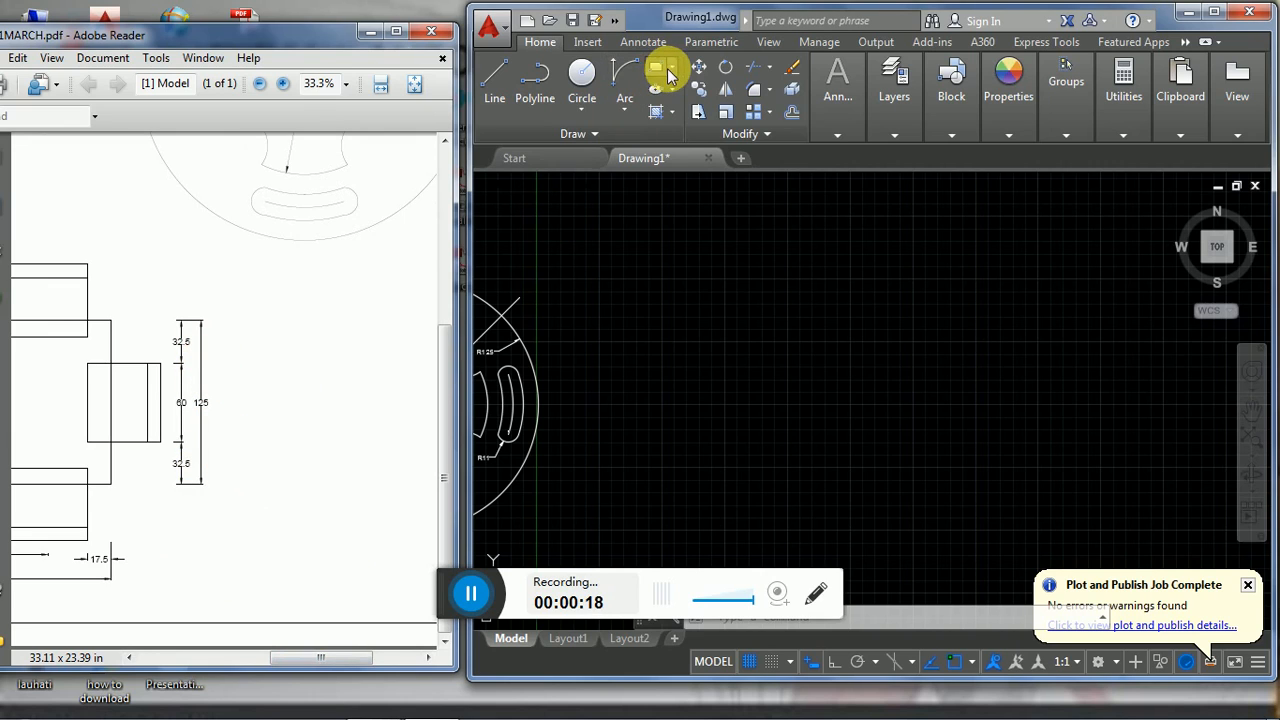
pyautogui.click(661, 386)
pyautogui.write('REC')
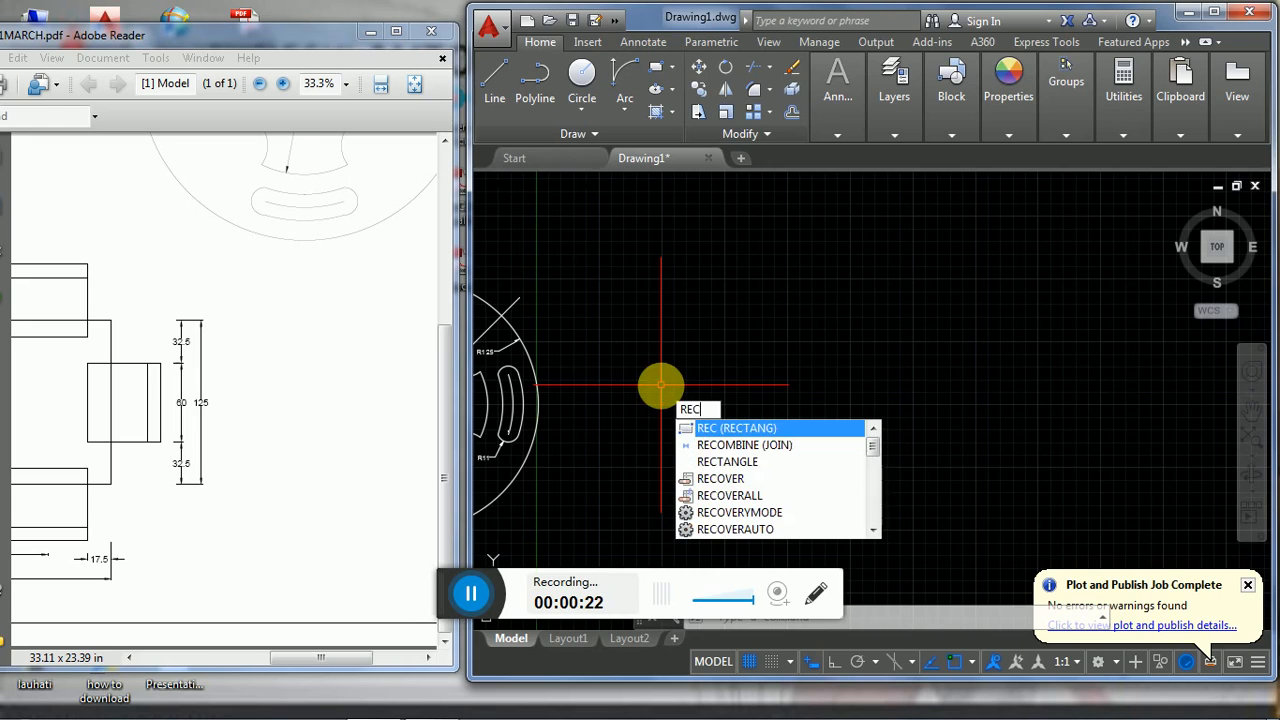
pyautogui.press('Return')
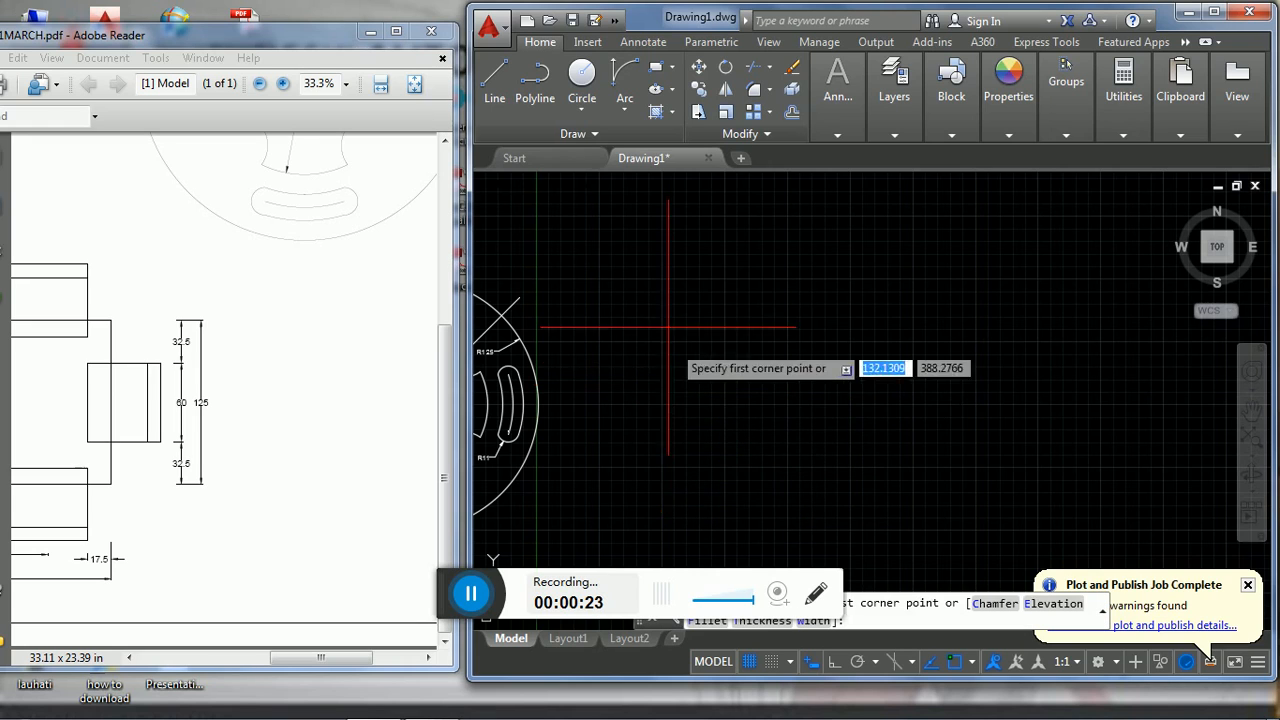
pyautogui.click(655, 289)
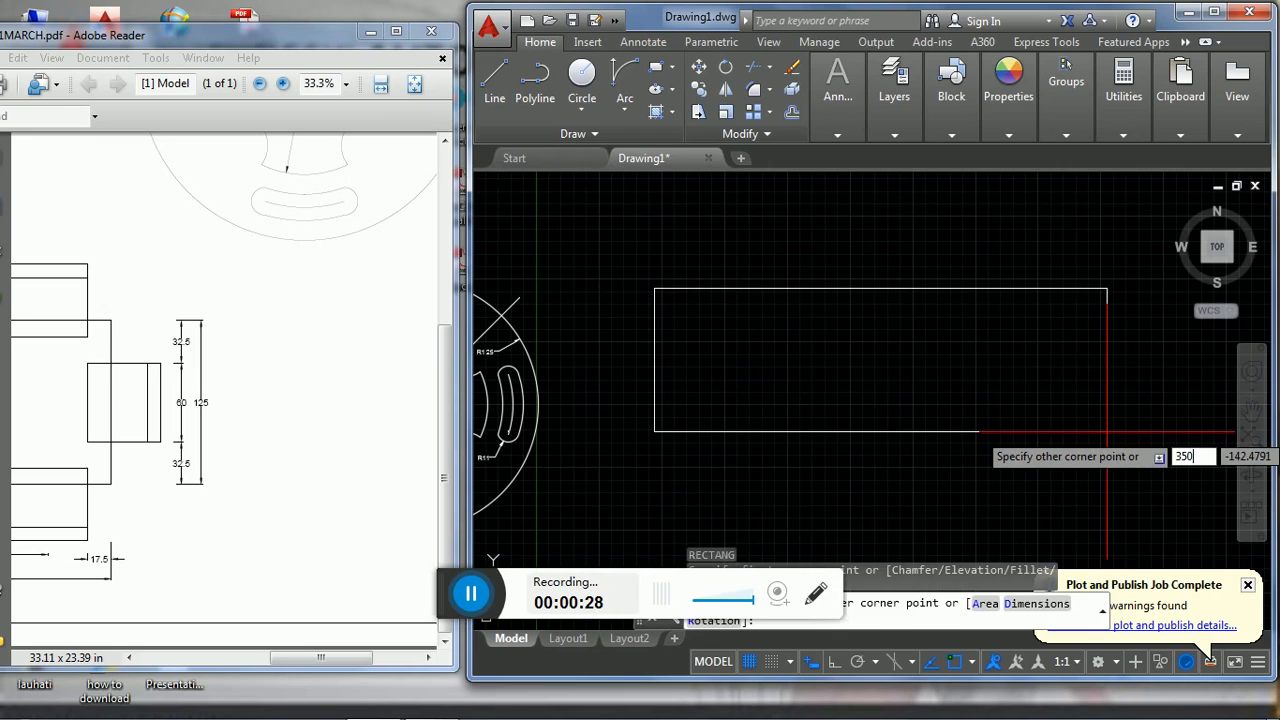
pyautogui.write('350')
pyautogui.press('Tab')
pyautogui.write('-12')
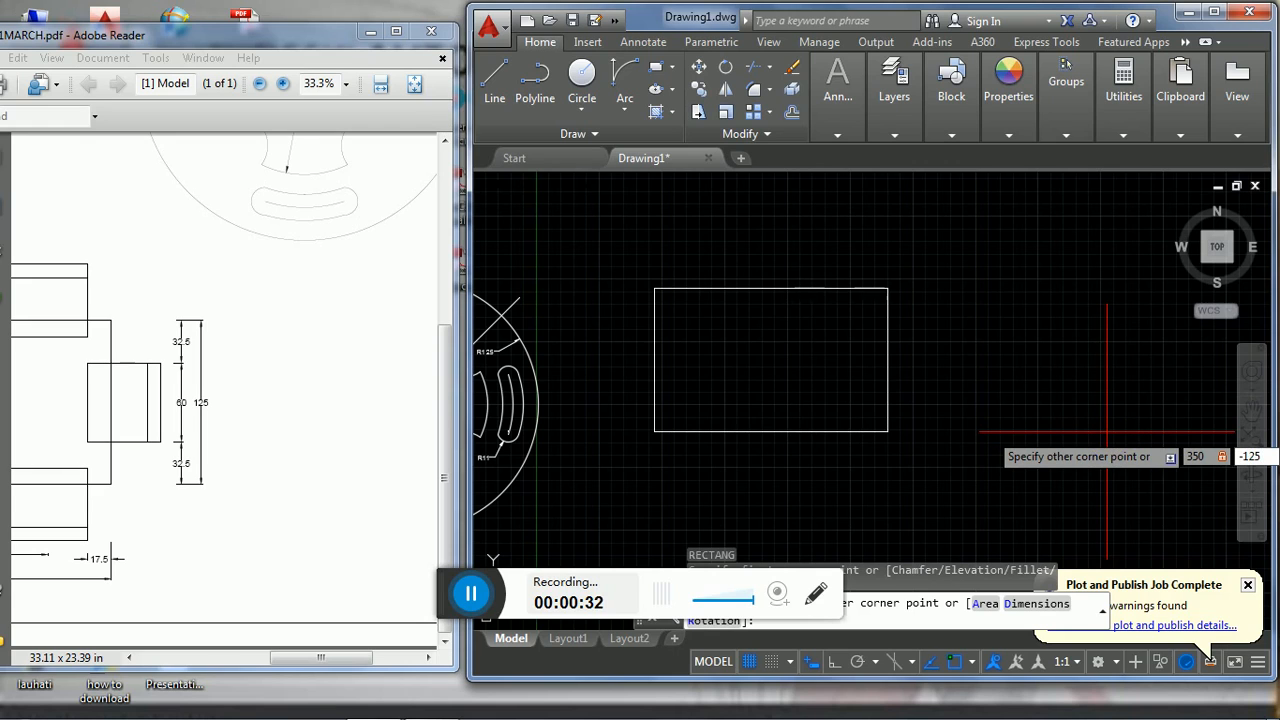
pyautogui.press('Return')
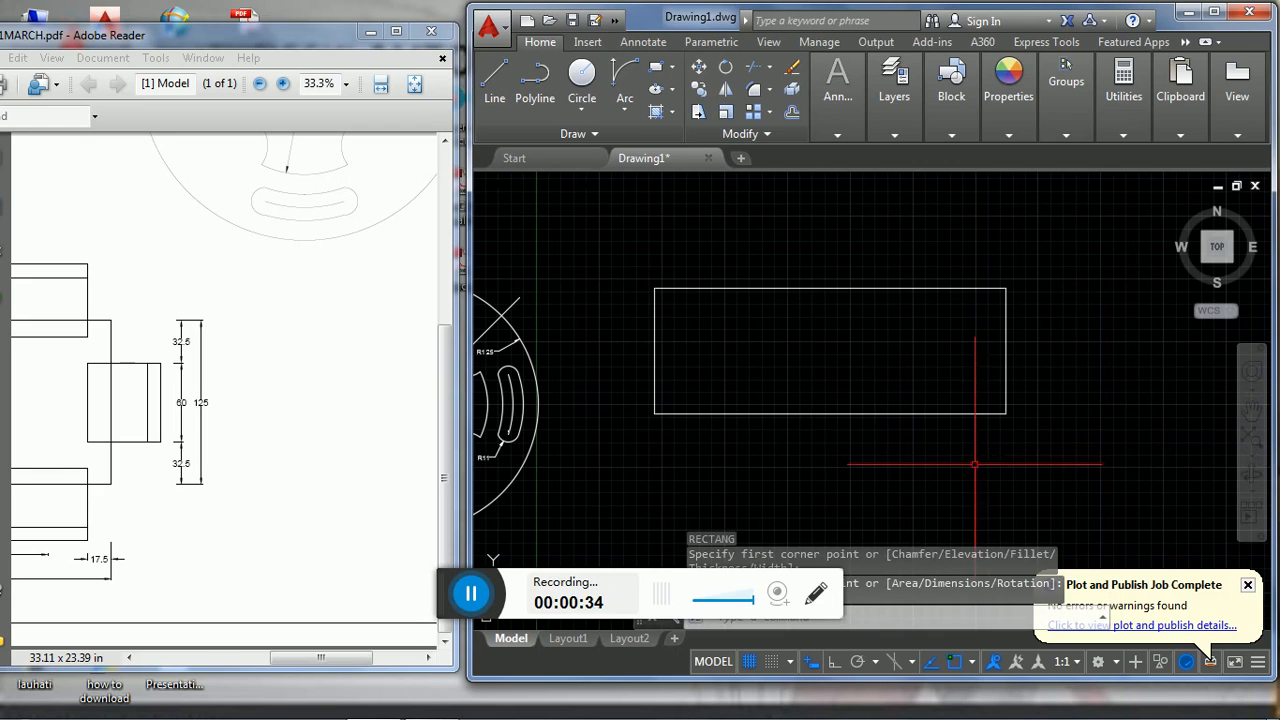
# - Switch to the PDF in Adobe Reader and examine the chair dimensions at the dining table's left end
pyautogui.click(349, 409)
pyautogui.moveTo(309, 660); pyautogui.dragTo(186, 651)
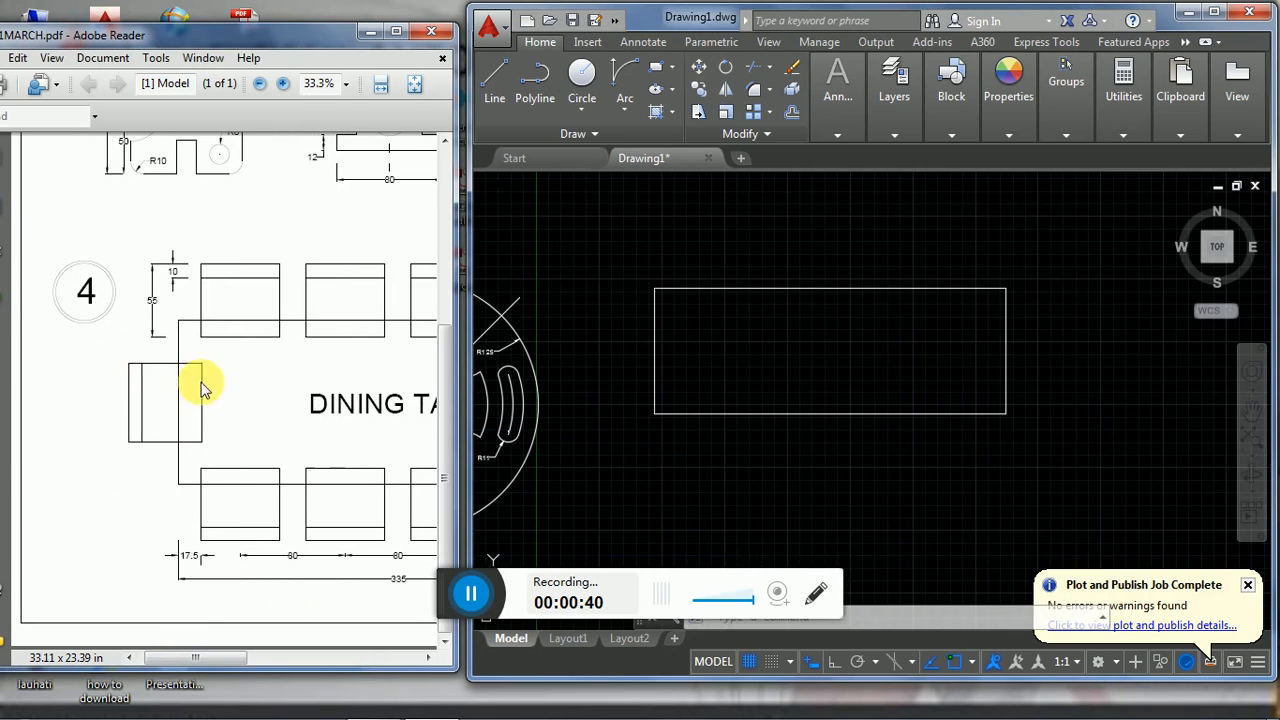
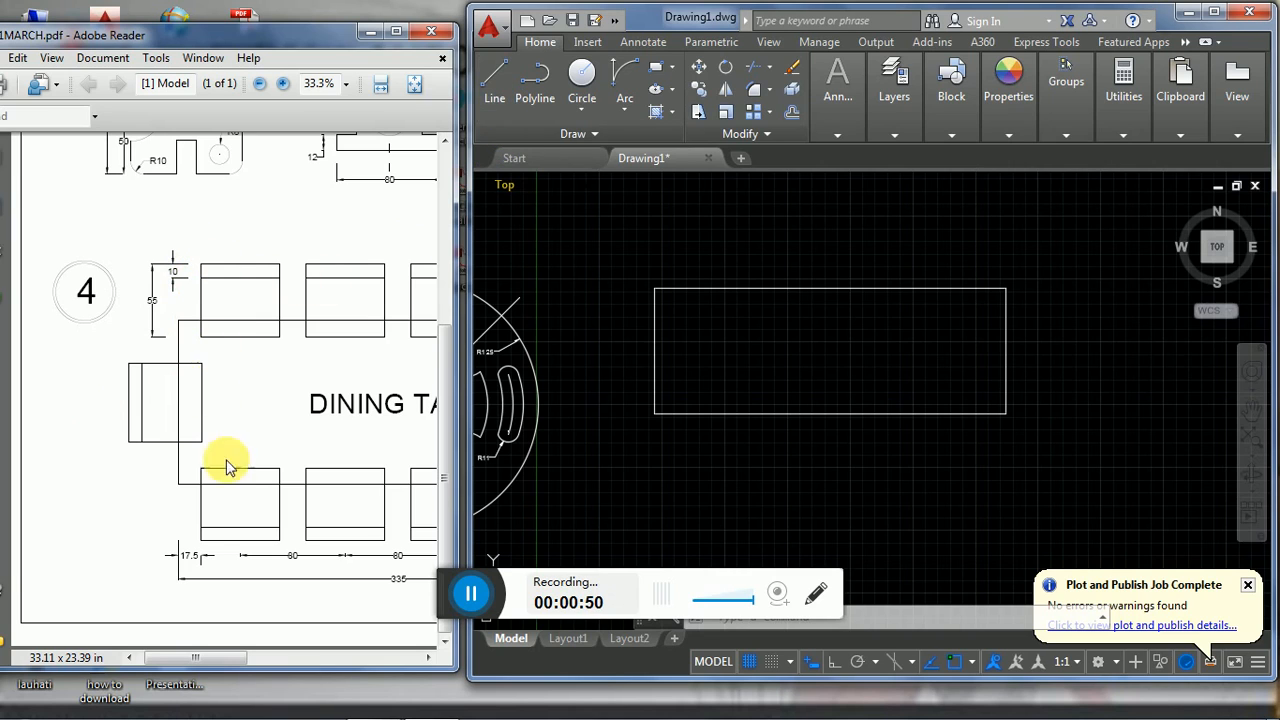
# - Draw a 60 by 55 rectangle for a chair above the table's upper-left corner, following the PDF dimensions
pyautogui.moveTo(240, 658)
pyautogui.mouseDown()
pyautogui.moveTo(370, 670)
pyautogui.moveTo(183, 663)
pyautogui.mouseUp()
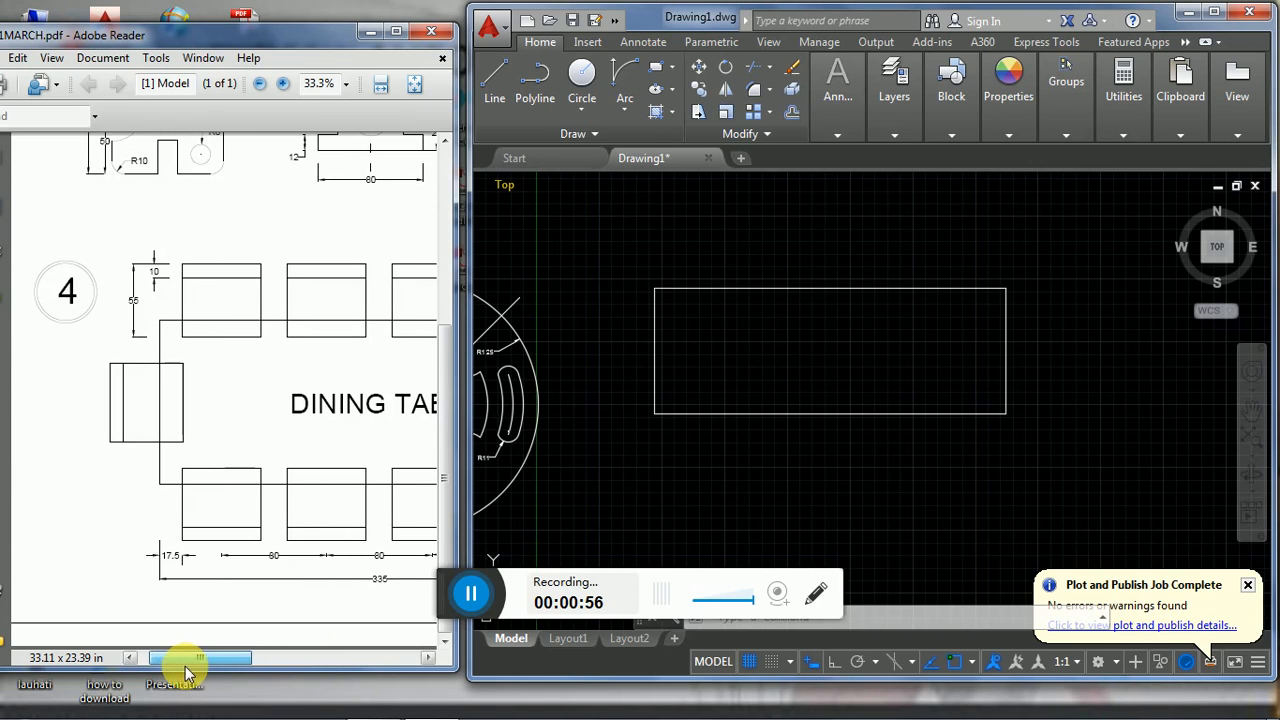
pyautogui.click(671, 72)
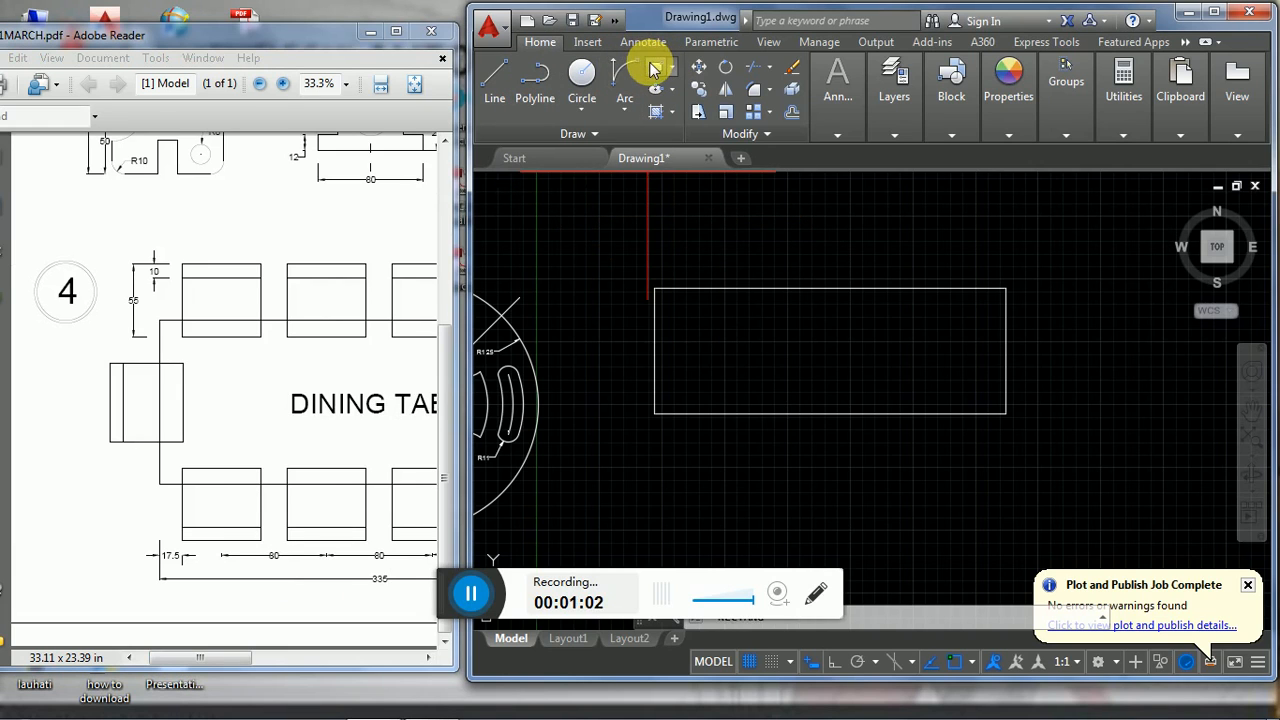
pyautogui.click(682, 205)
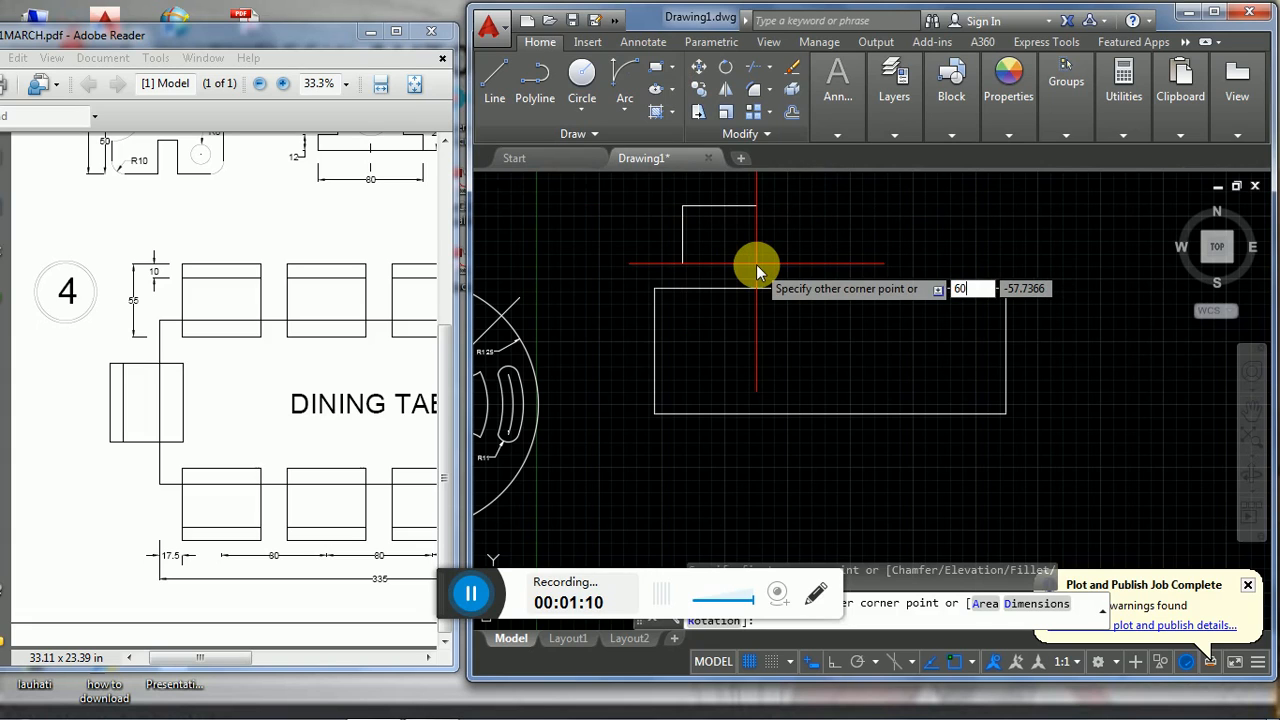
pyautogui.write('60')
pyautogui.press('Tab')
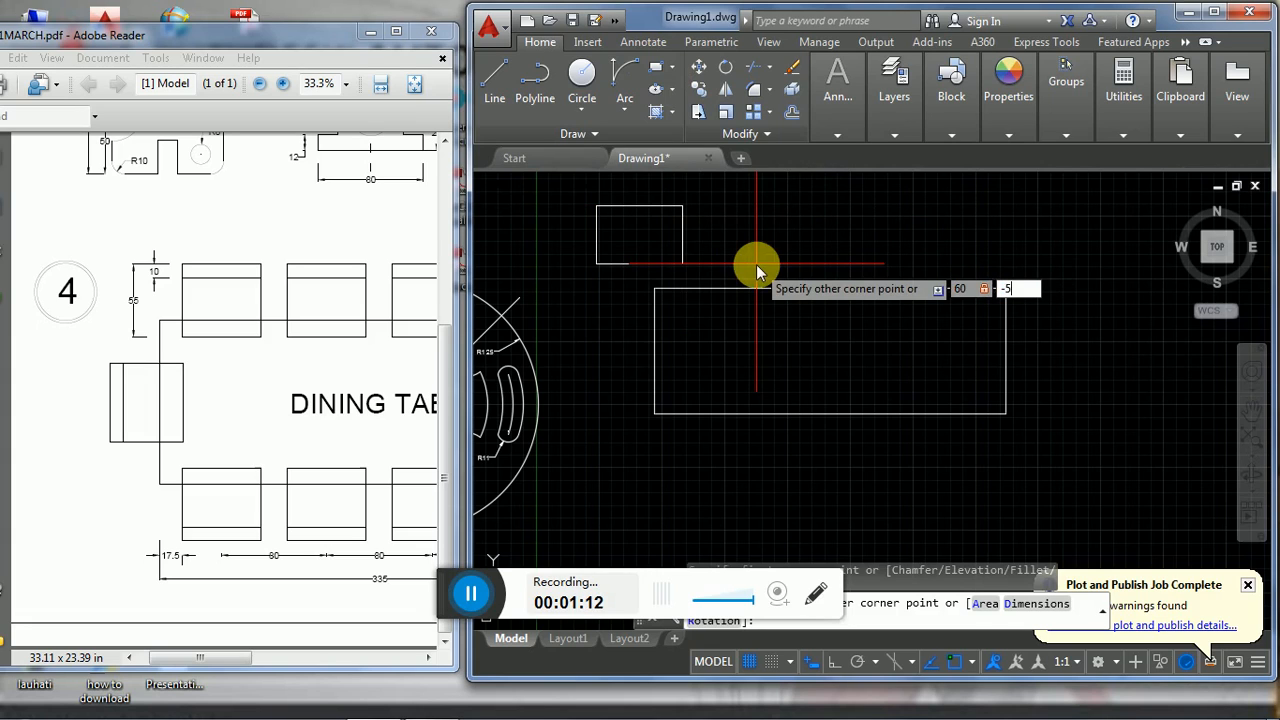
pyautogui.press('Return')
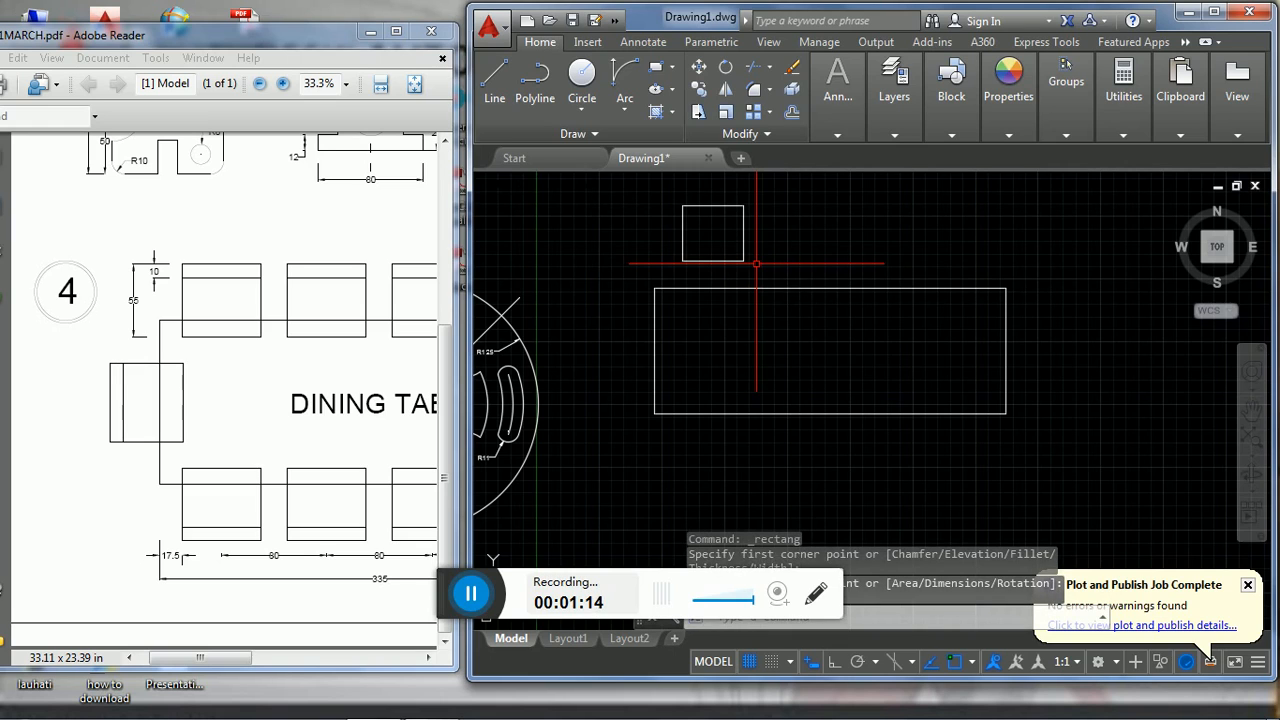
# - Explode the chair rectangle into separate lines
pyautogui.write('EXPL')
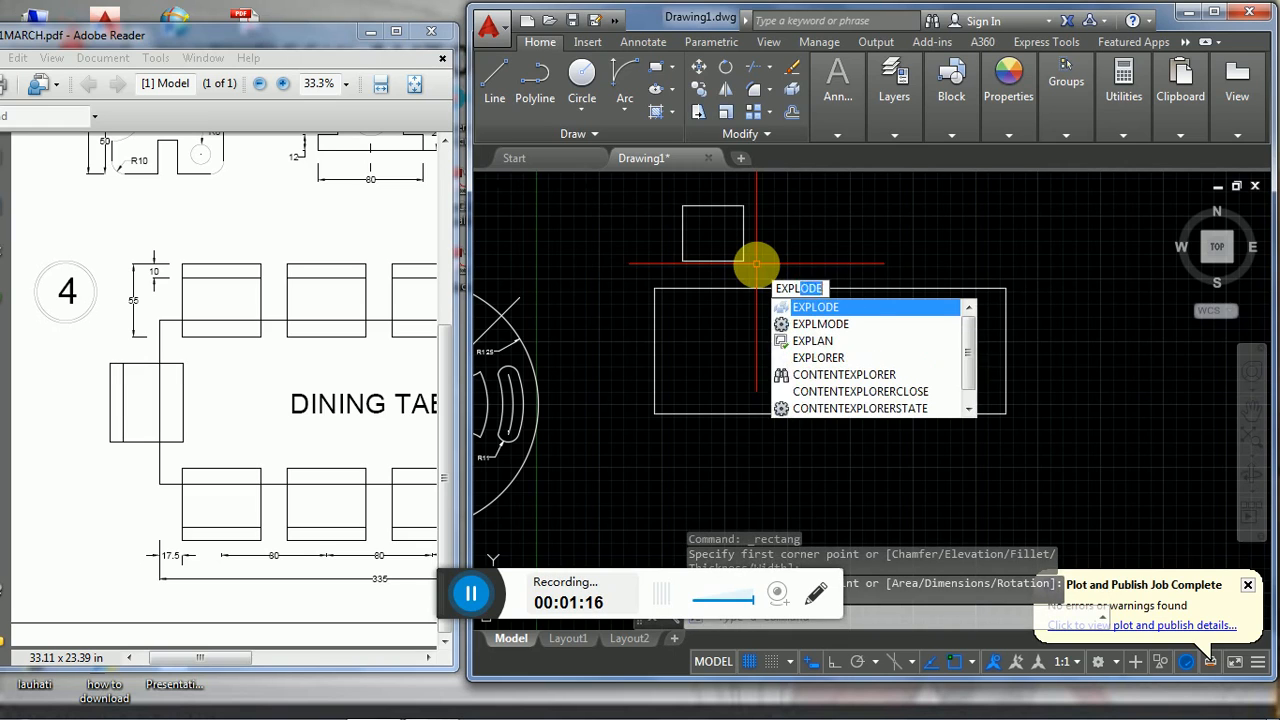
pyautogui.write('ODE')
pyautogui.press('Return')
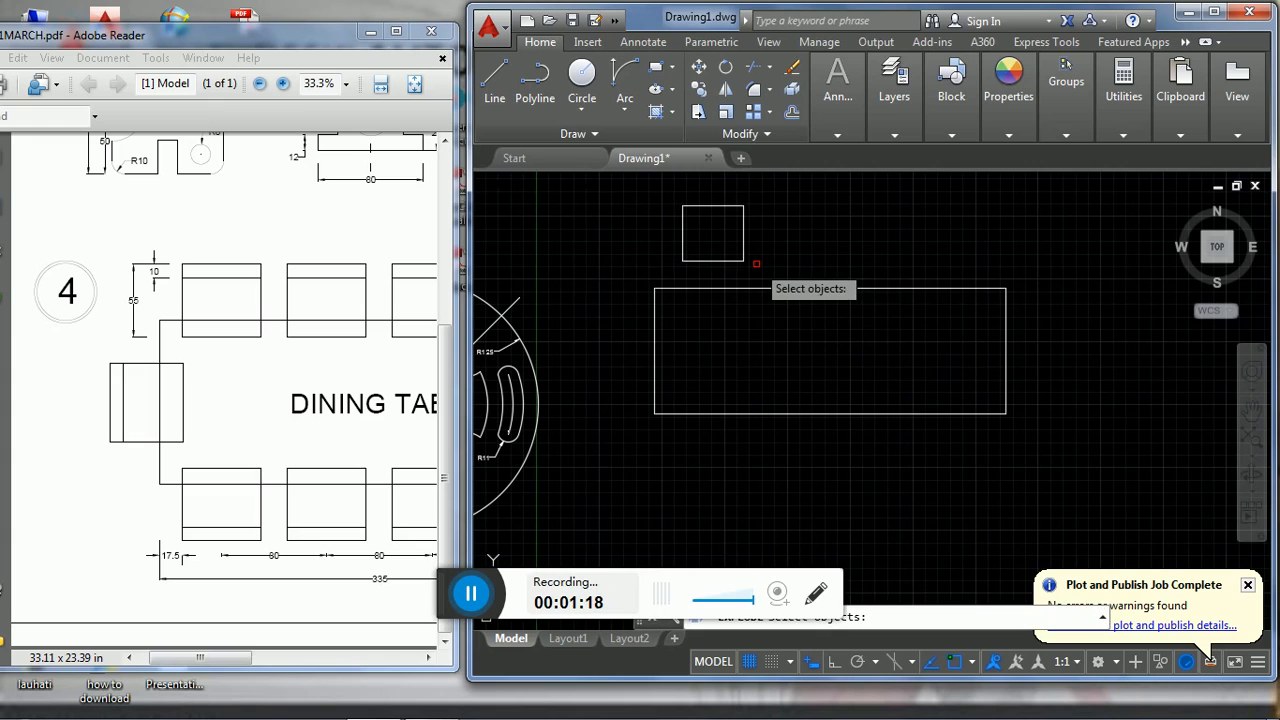
pyautogui.click(740, 261)
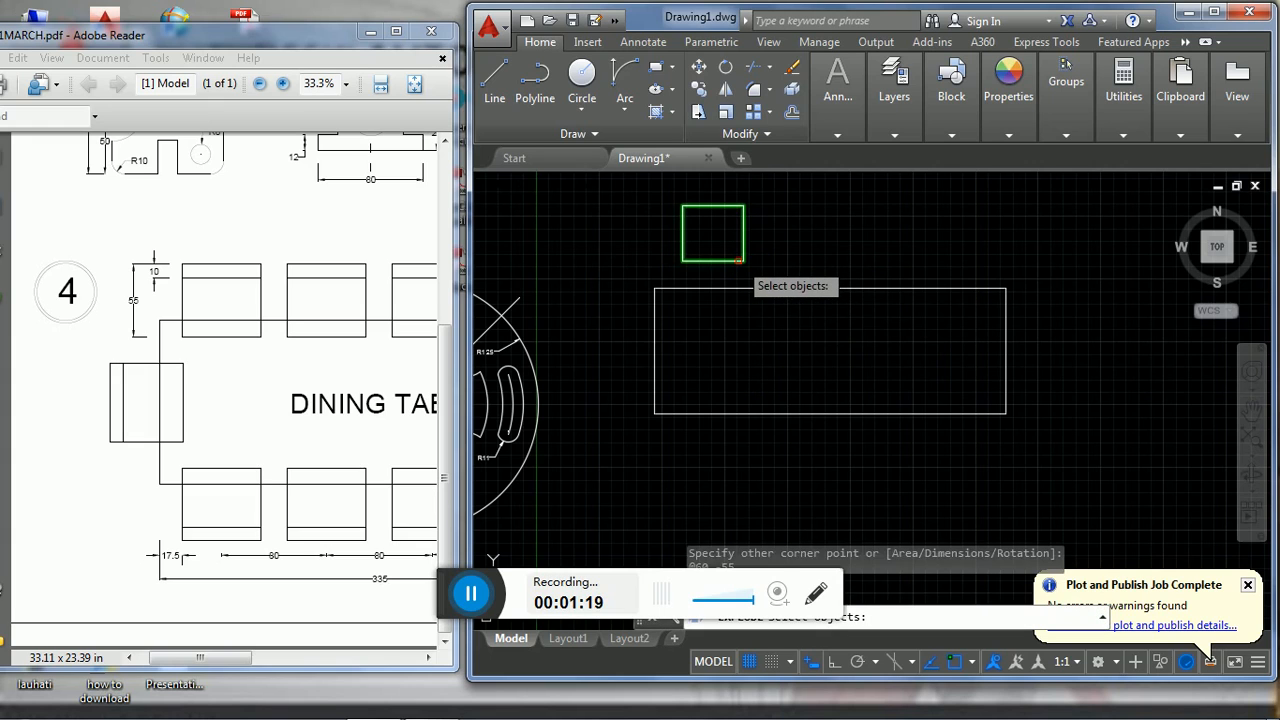
pyautogui.press('Return')
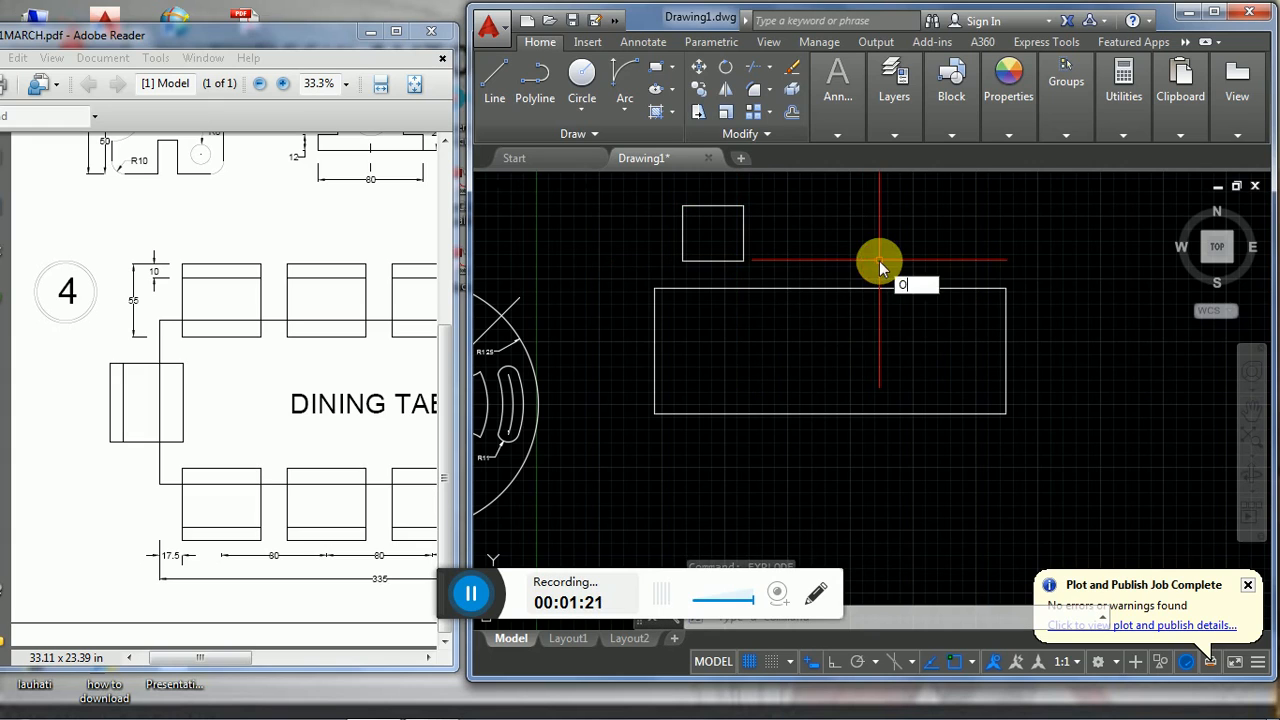
# - Offset the chair's top edge 10 inward to form the backrest line
pyautogui.write('O')
pyautogui.press('Return')
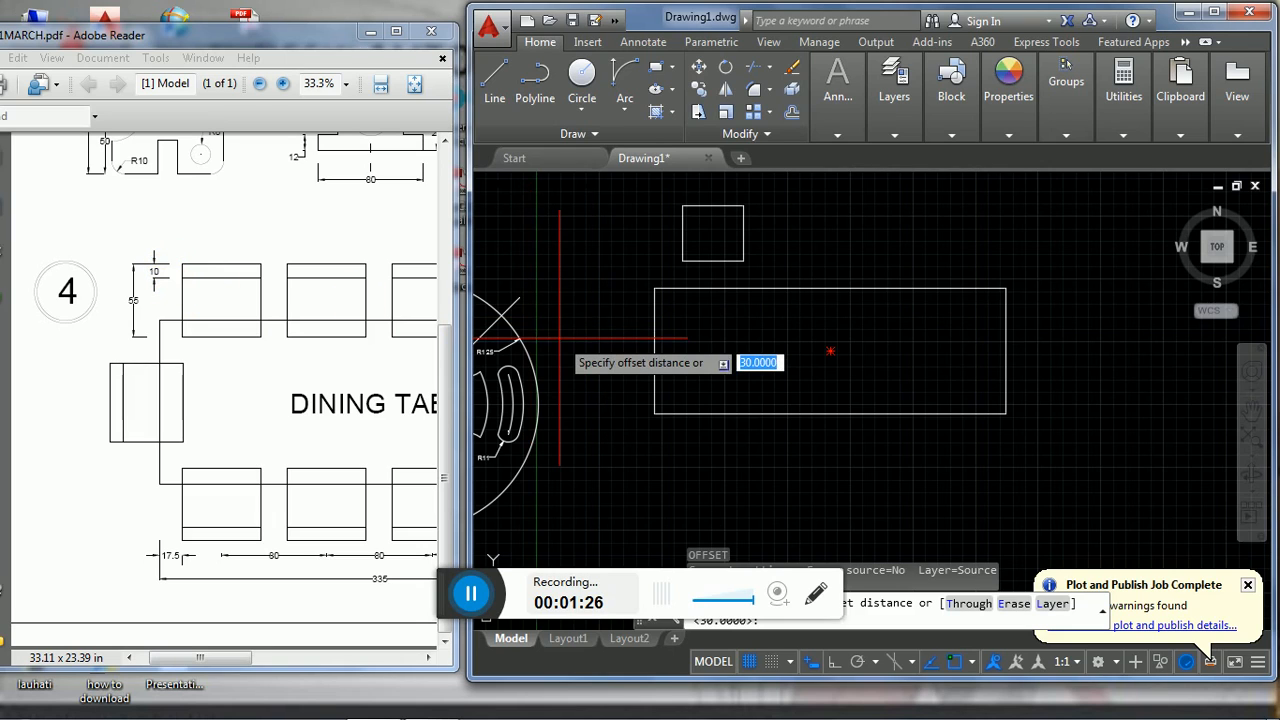
pyautogui.write('10')
pyautogui.press('Return')
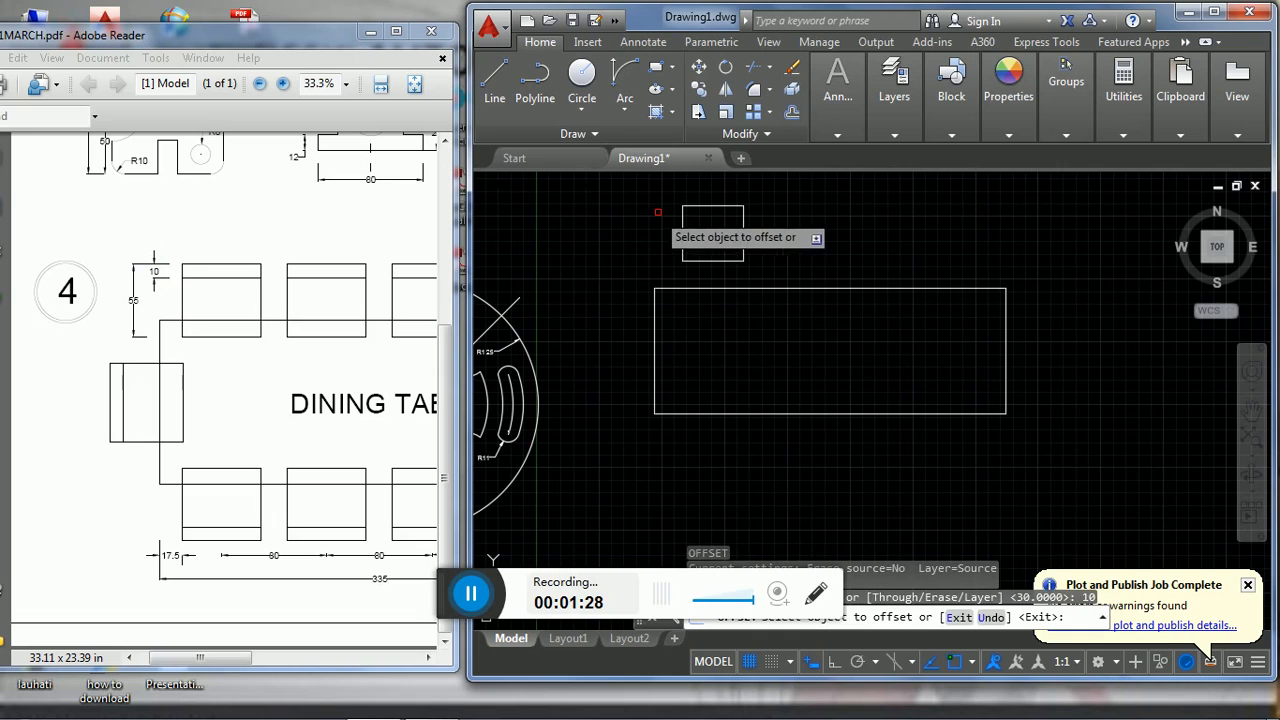
pyautogui.click(690, 208)
pyautogui.click(690, 230)
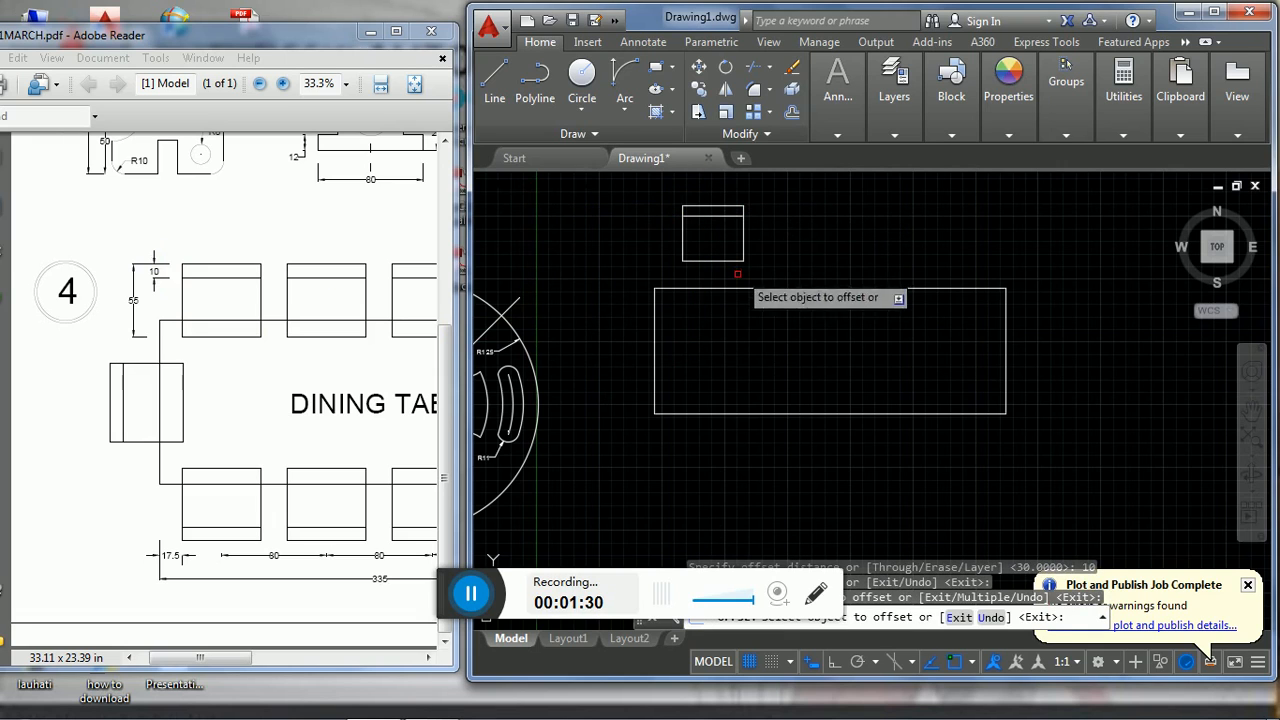
pyautogui.press('Escape')
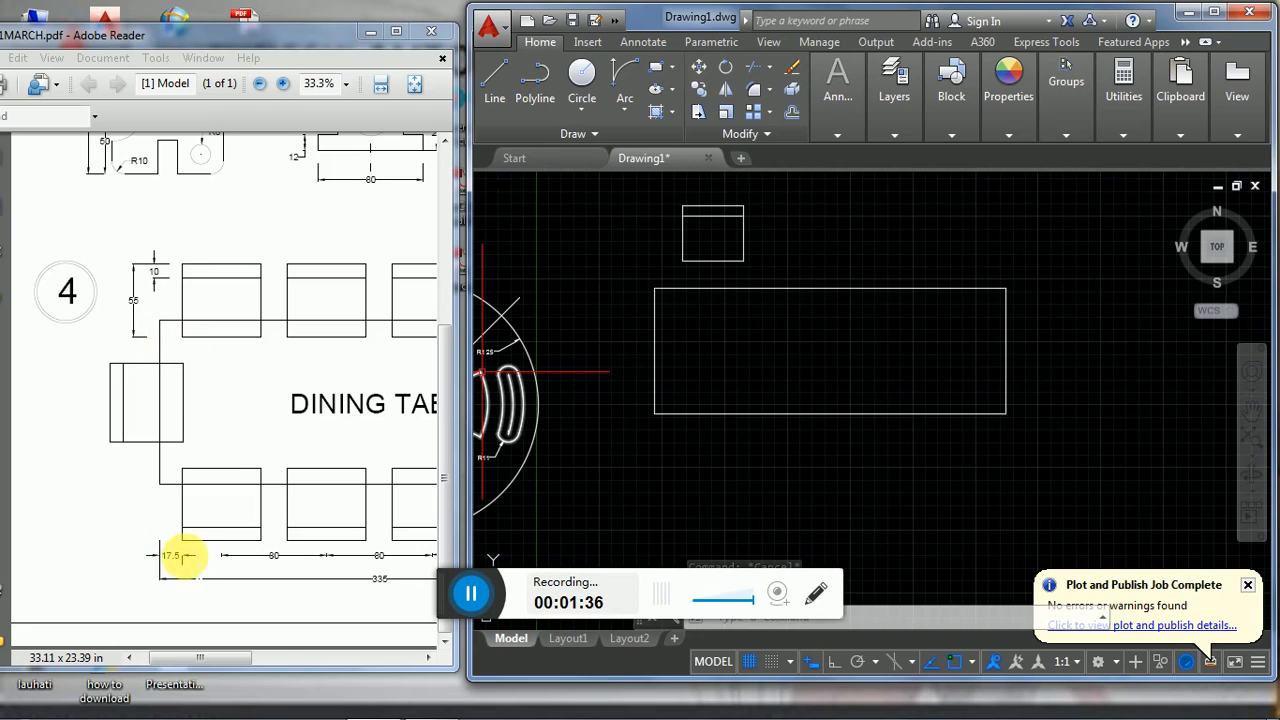
pyautogui.write('o')
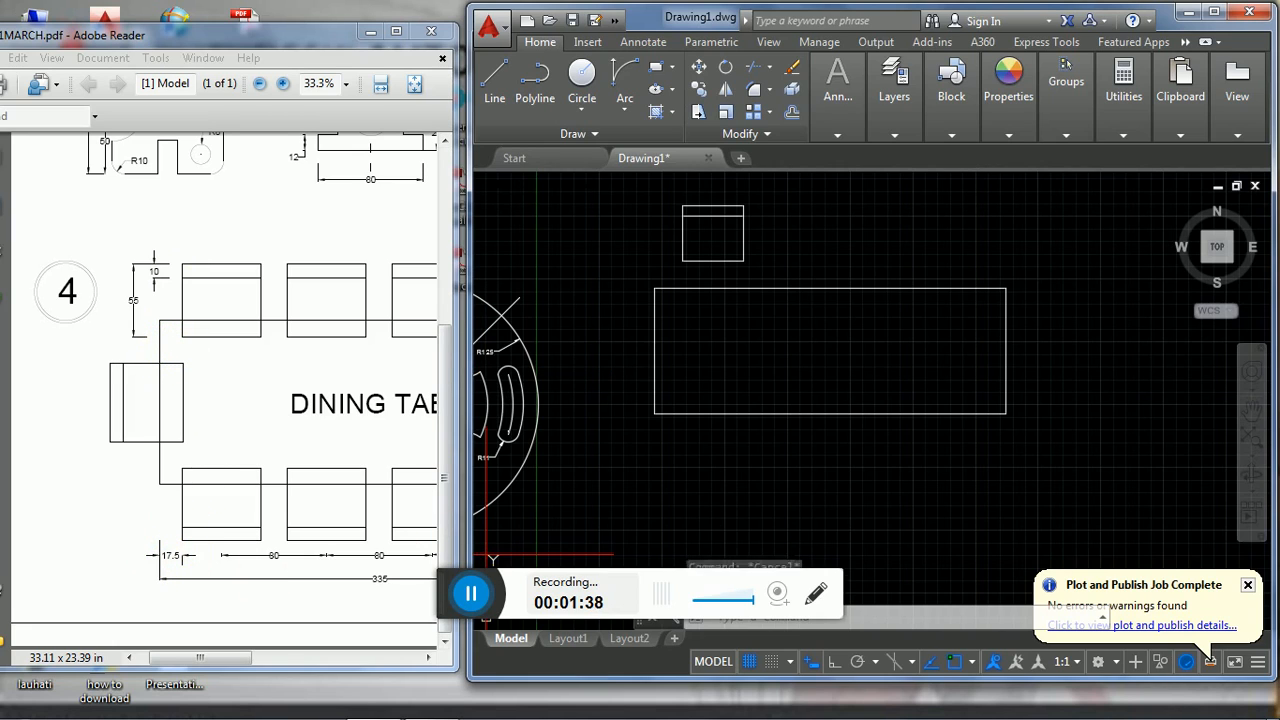
pyautogui.press('Return')
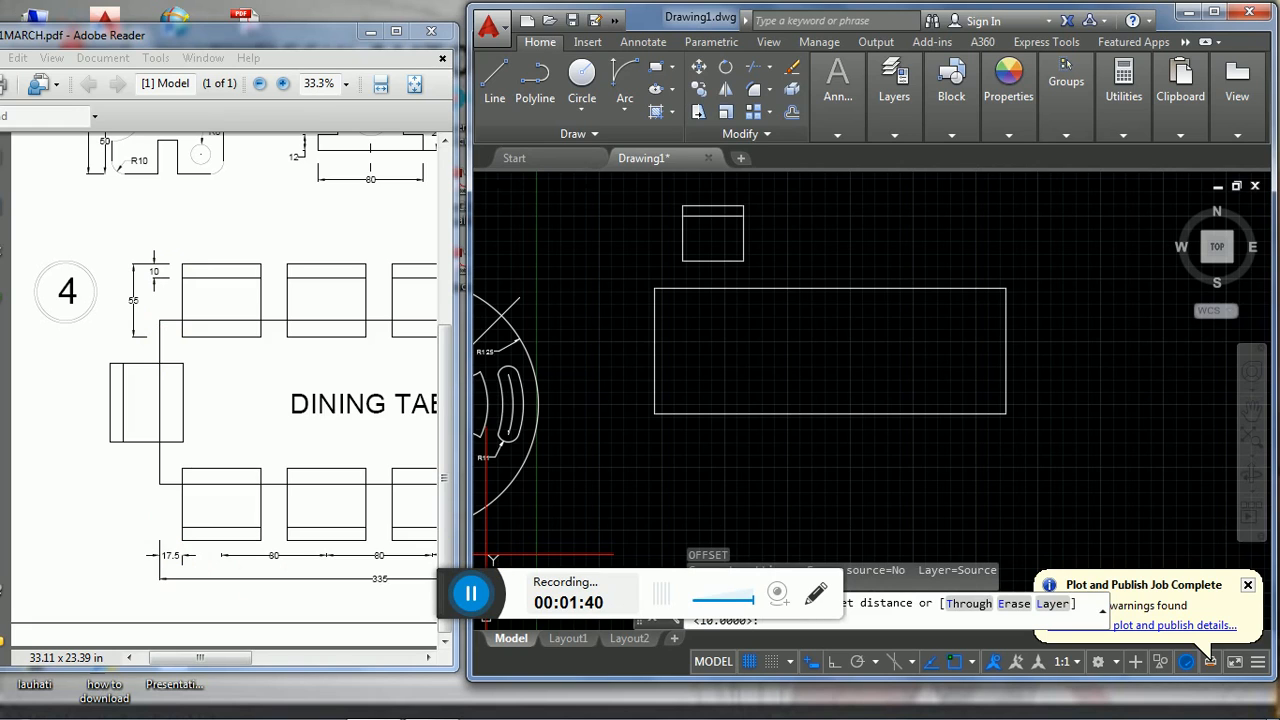
pyautogui.press('Return')
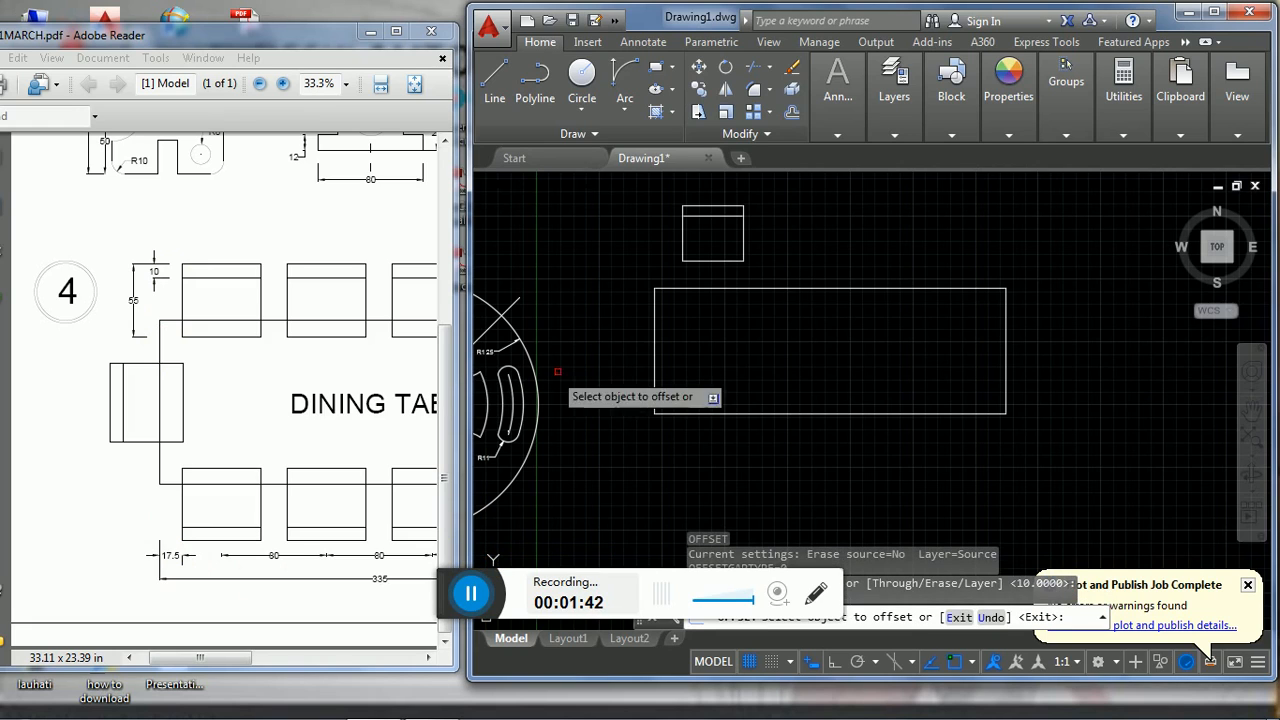
pyautogui.click(655, 351)
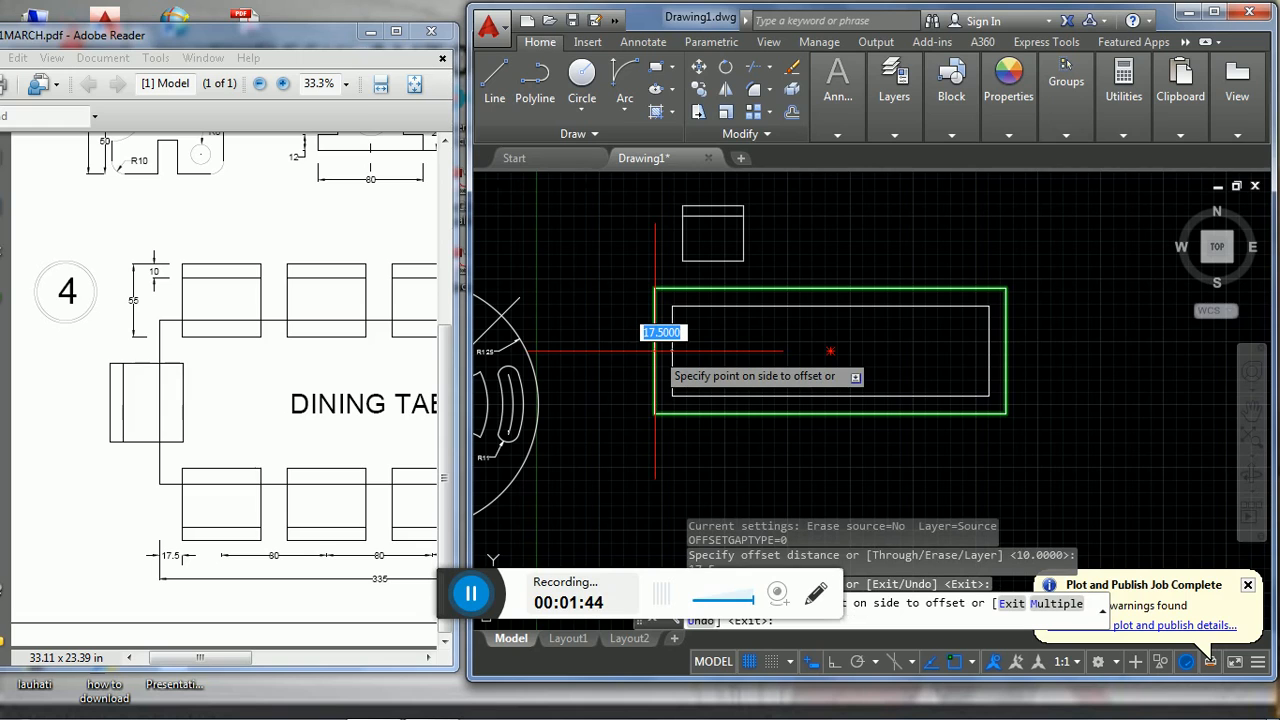
pyautogui.press('Escape')
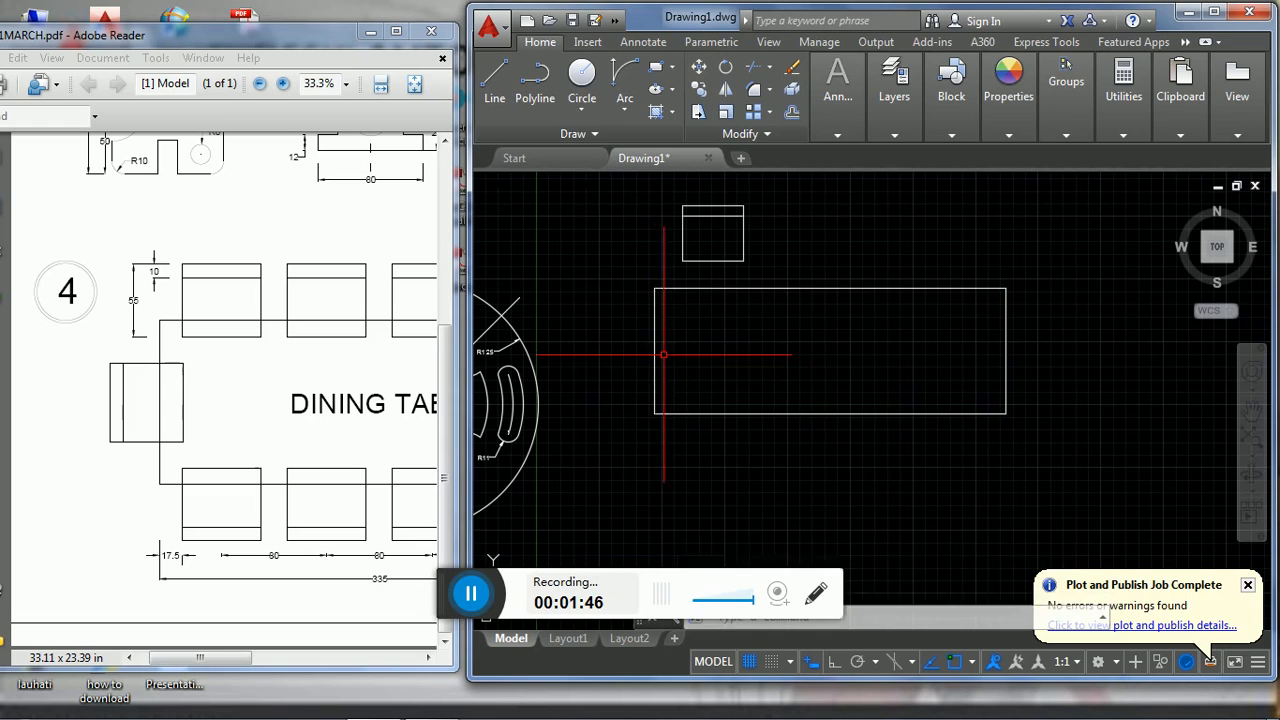
# - Explode the dining table rectangle into separate lines
pyautogui.write('ex')
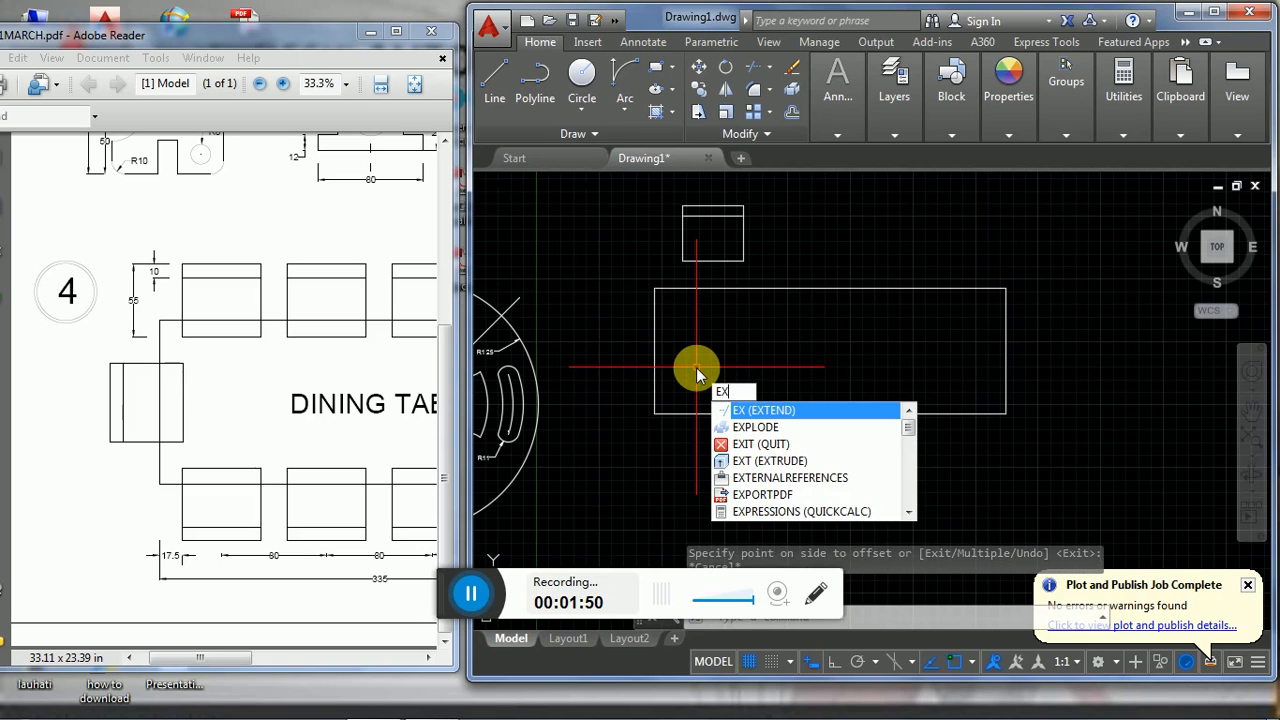
pyautogui.write('plo')
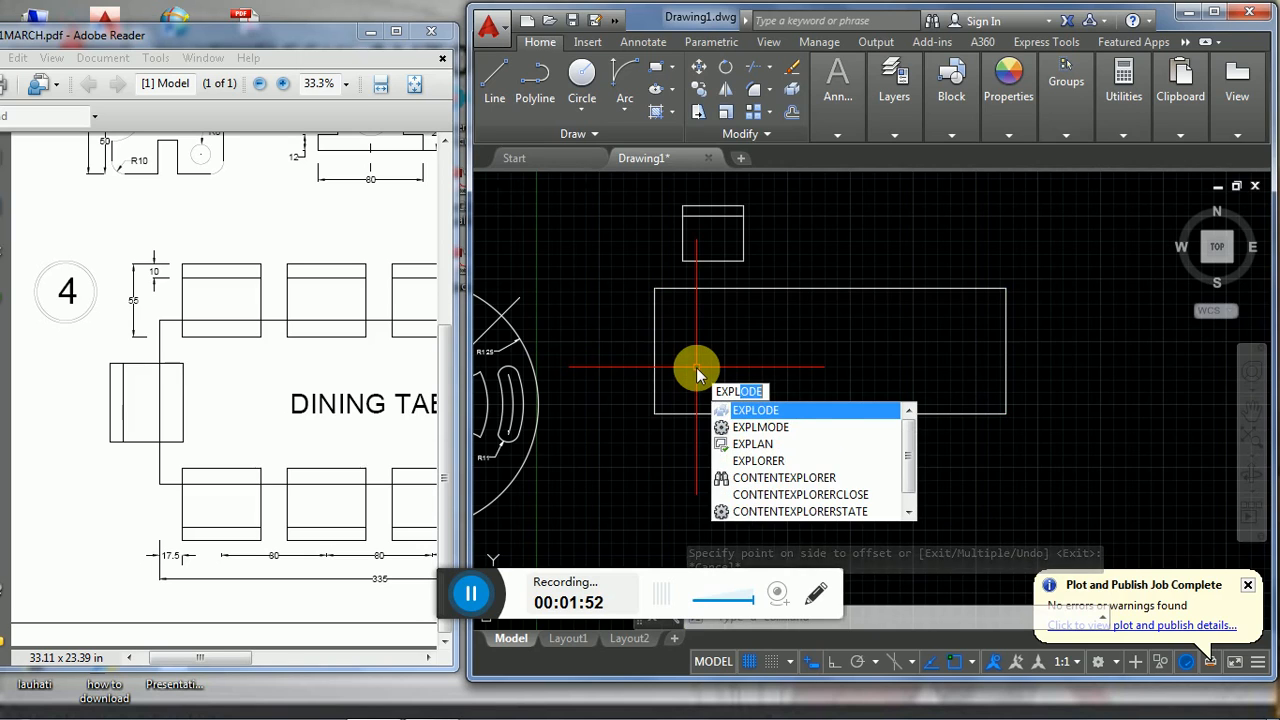
pyautogui.press('Return')
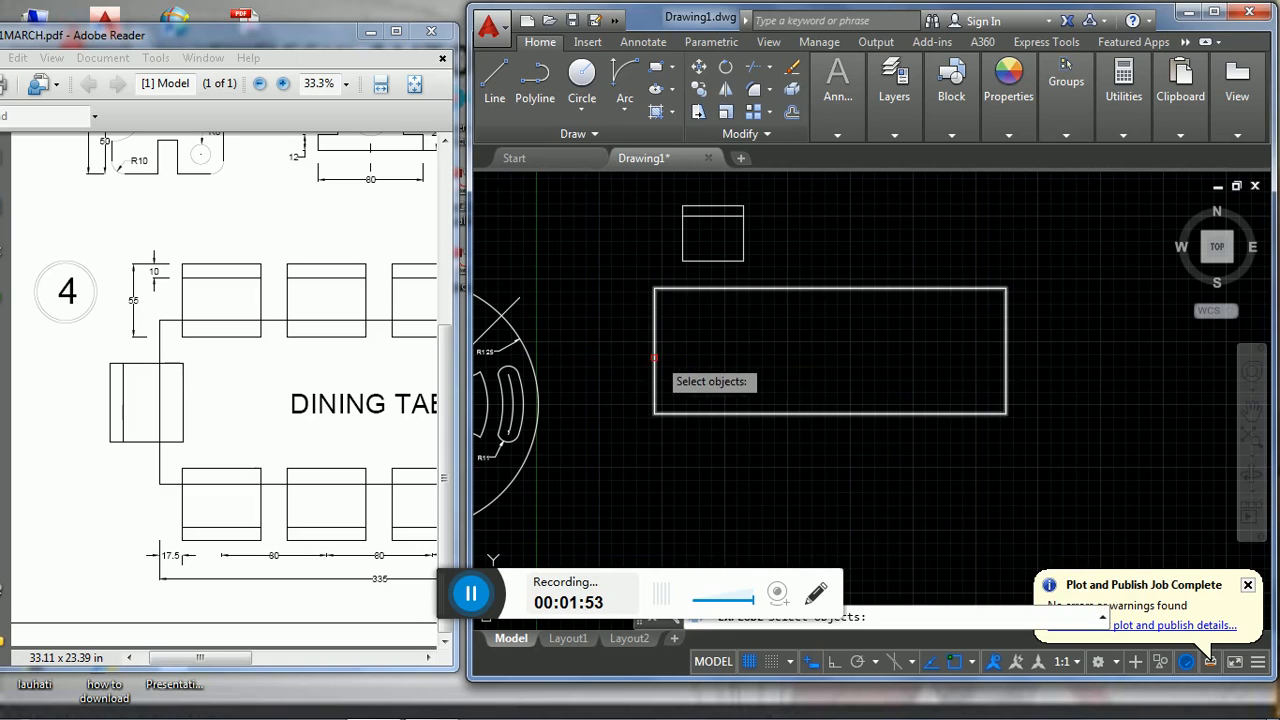
pyautogui.click(714, 382)
pyautogui.press('Return')
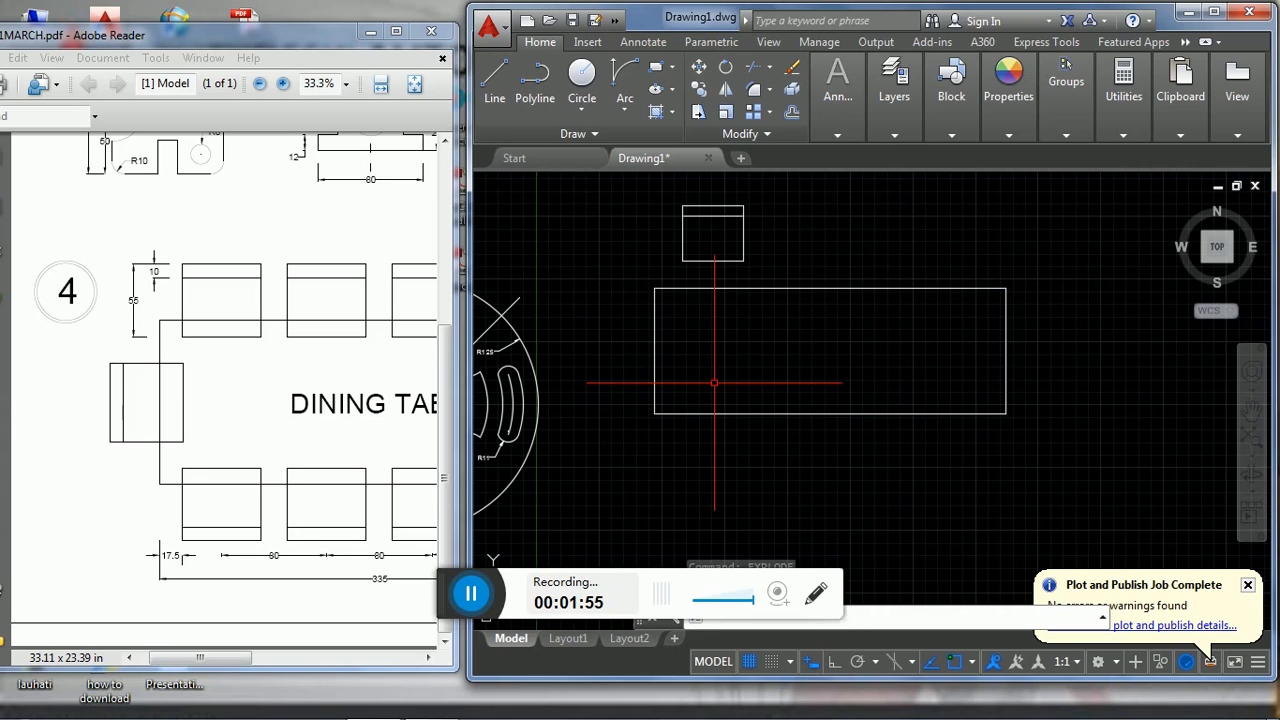
# - Offset the dining table's left edge 17.5 inward as a guide line for chair placement
pyautogui.write('o')
pyautogui.press('Return')
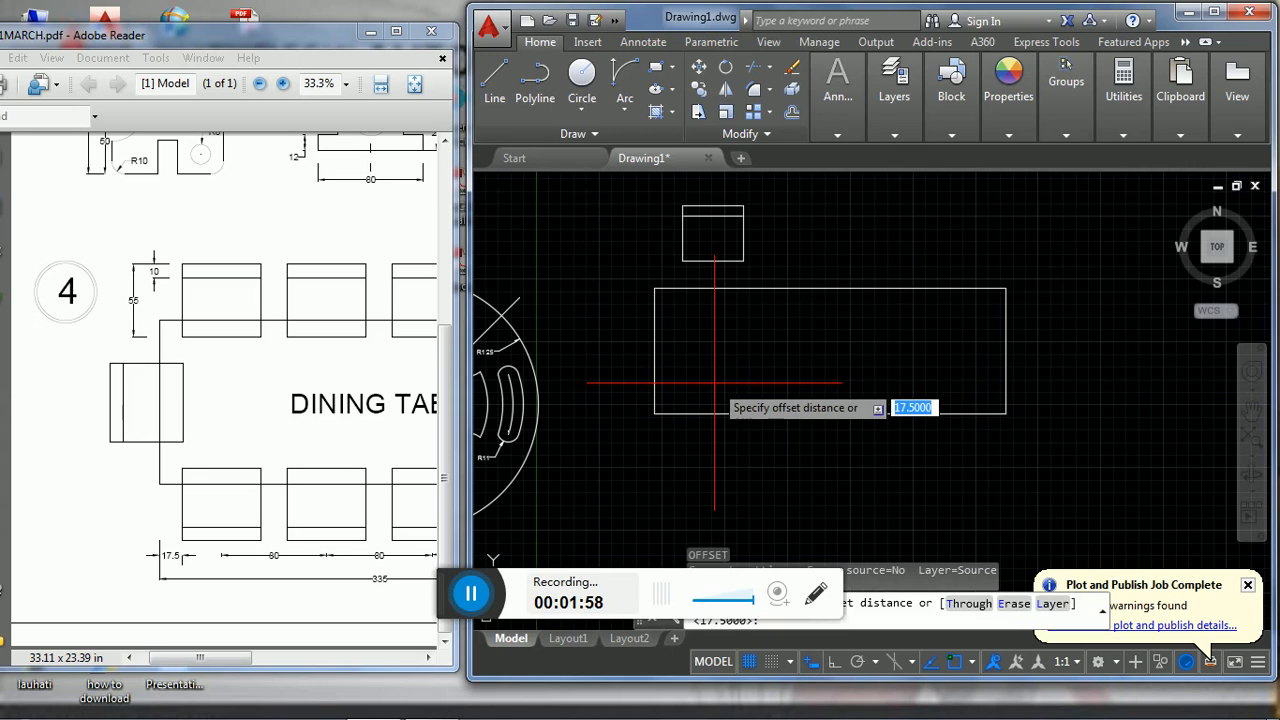
pyautogui.press('Return')
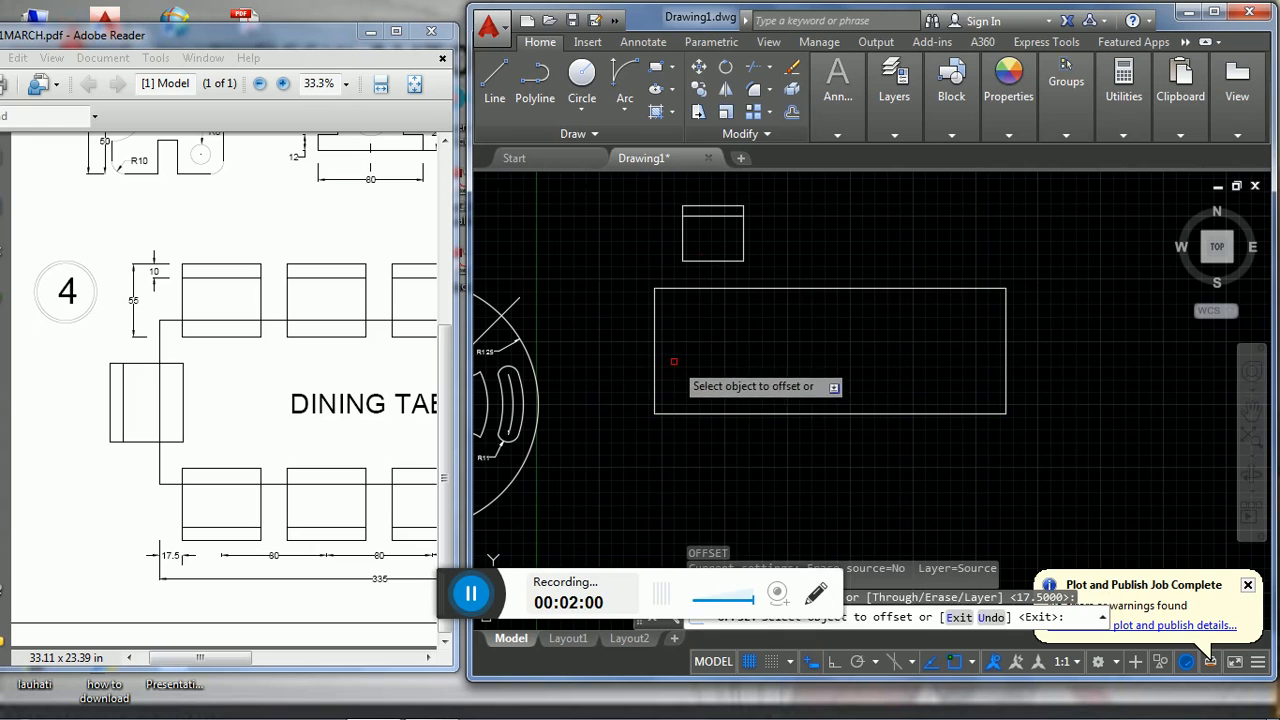
pyautogui.click(655, 368)
pyautogui.click(690, 371)
# - Switch to the PDF in Adobe Reader and examine the chair spacing dimensions at the dining table's right end
pyautogui.click(387, 475)
pyautogui.moveTo(291, 466)
pyautogui.mouseDown(button='middle')
pyautogui.moveTo(132, 463)
pyautogui.moveTo(172, 434)
pyautogui.mouseUp(button='middle')
pyautogui.scroll(-1, 160, 422)
pyautogui.moveTo(216, 476); pyautogui.dragTo(267, 402, button='middle')
pyautogui.scroll(-3, 272, 450)
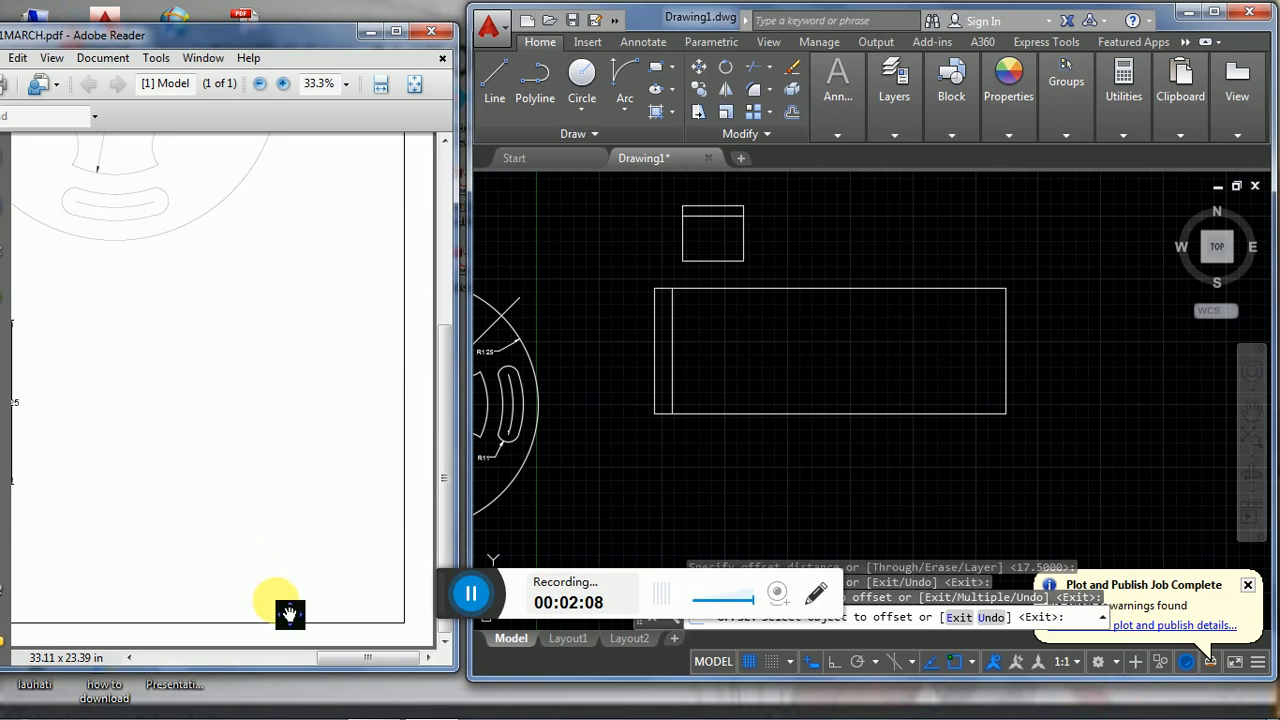
pyautogui.moveTo(374, 660); pyautogui.dragTo(277, 659)
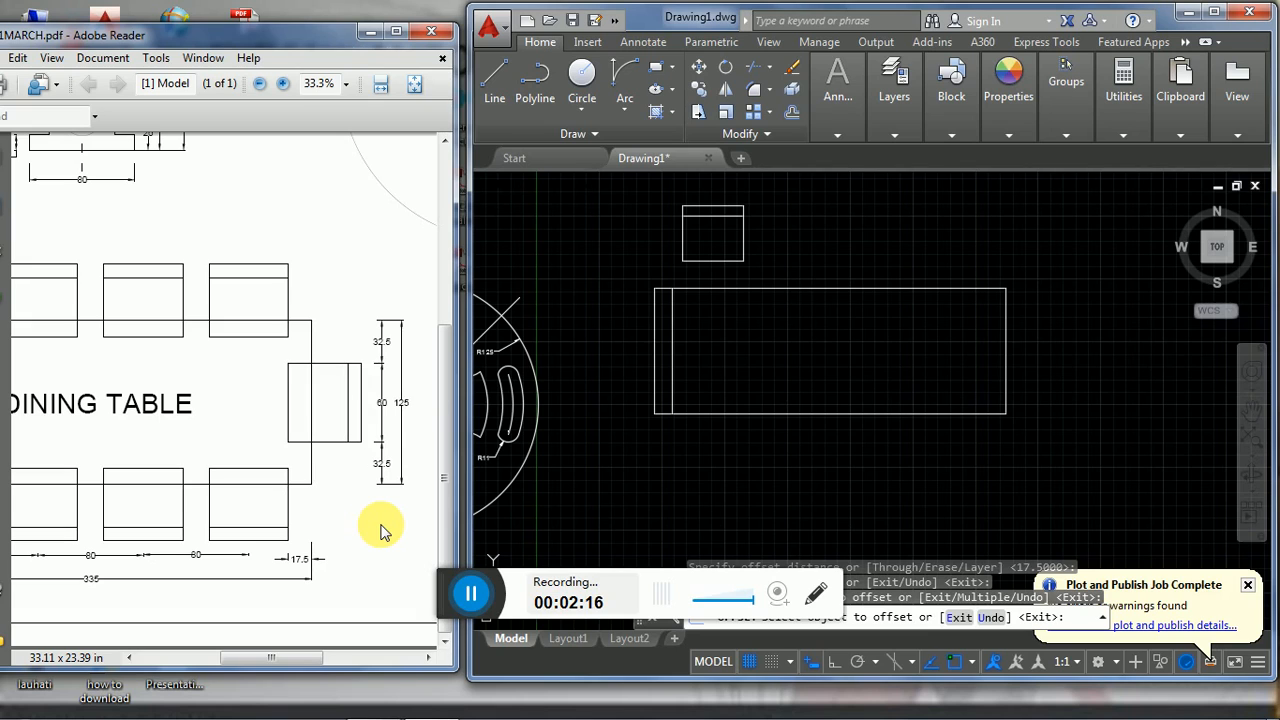
# - Switch back to AutoCAD and offset the dining table's top edge 32.5 inward
pyautogui.click(600, 476)
pyautogui.press('Return')
pyautogui.press('Return')
pyautogui.write('12.5')
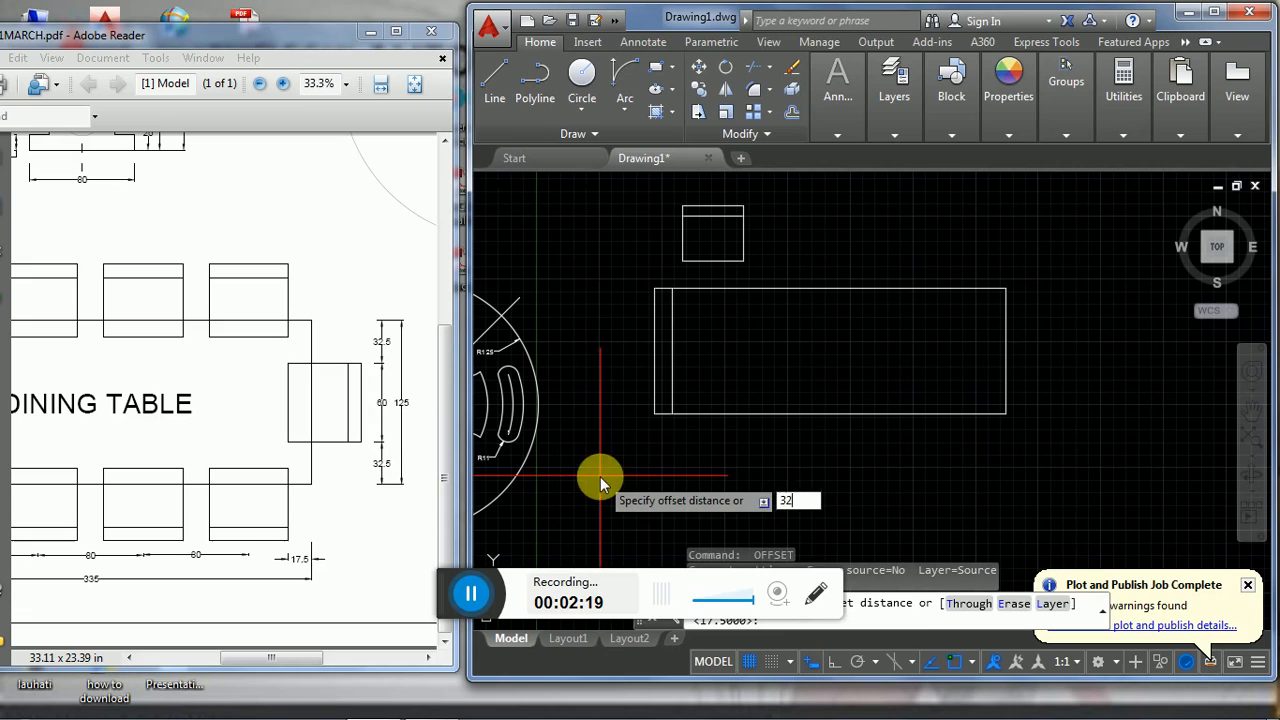
pyautogui.press('Return')
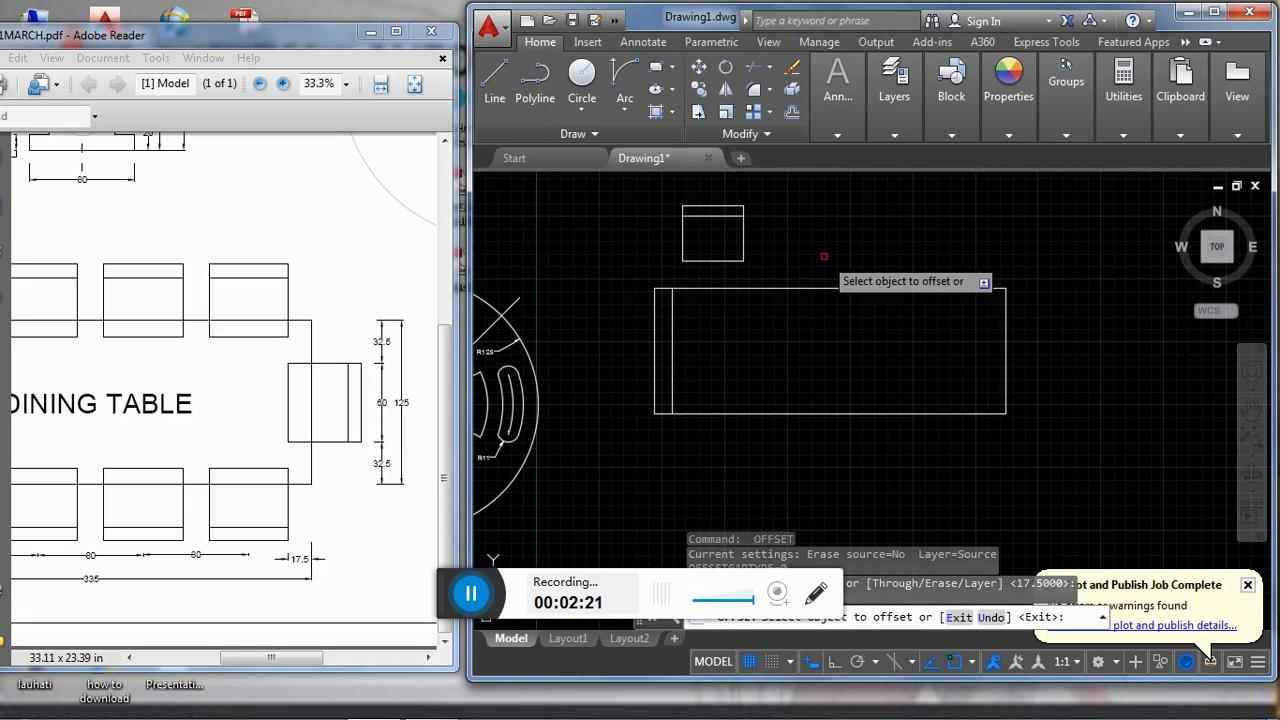
pyautogui.click(797, 290)
pyautogui.click(796, 358)
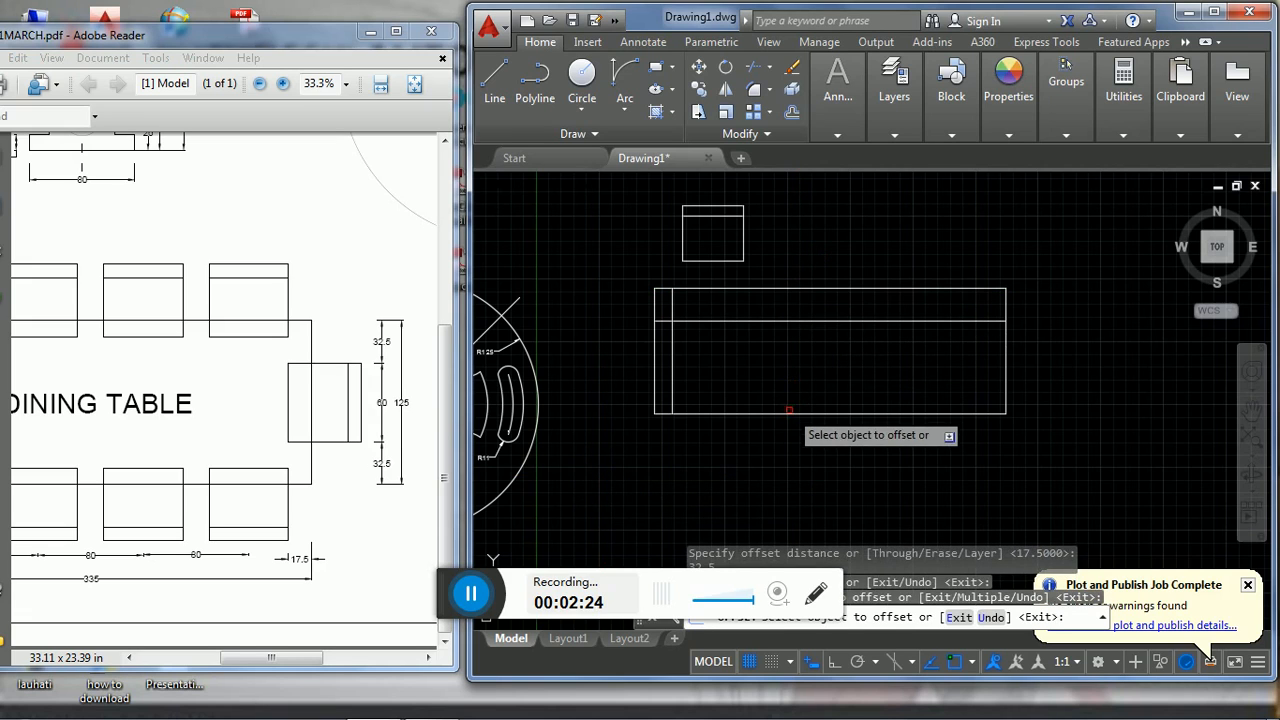
pyautogui.press('Escape')
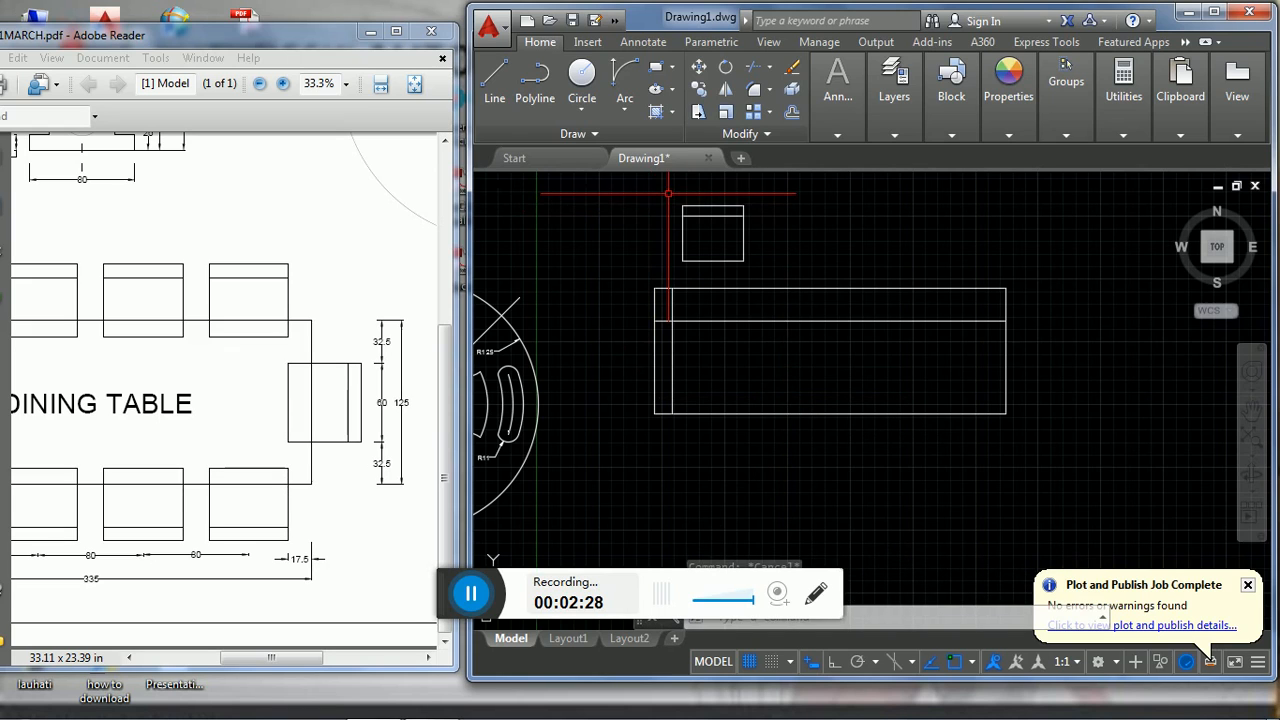
pyautogui.click(668, 193)
pyautogui.click(776, 269)
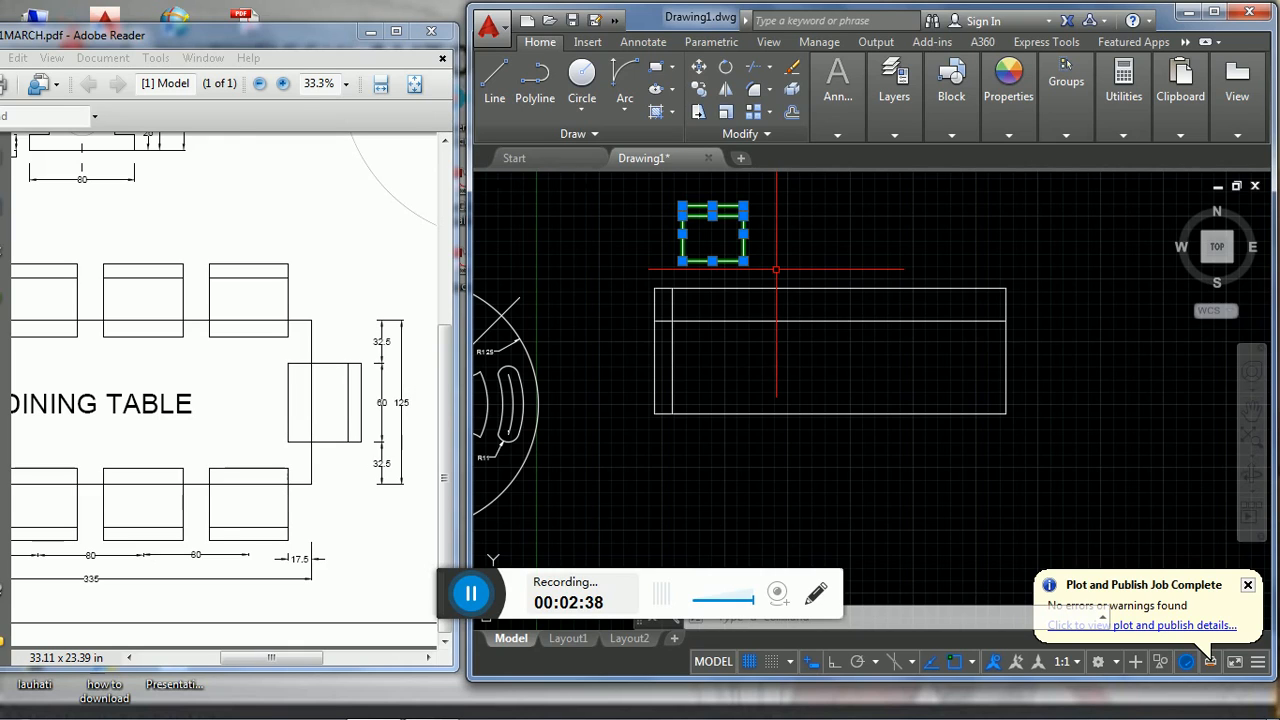
pyautogui.press('Escape')
pyautogui.click(770, 274)
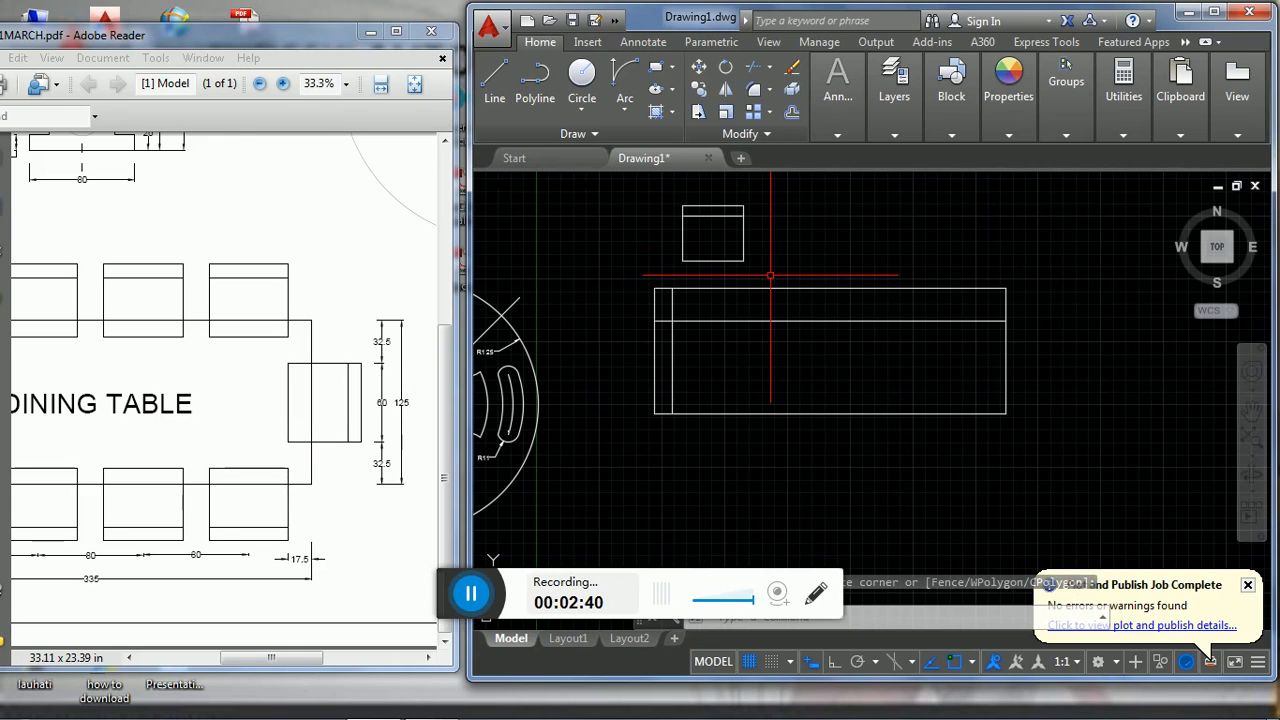
pyautogui.click(770, 274)
# - Offset the dining table's top edge 10 inward, between that edge and the 32.5 guide line
pyautogui.write('o')
pyautogui.press('Return')
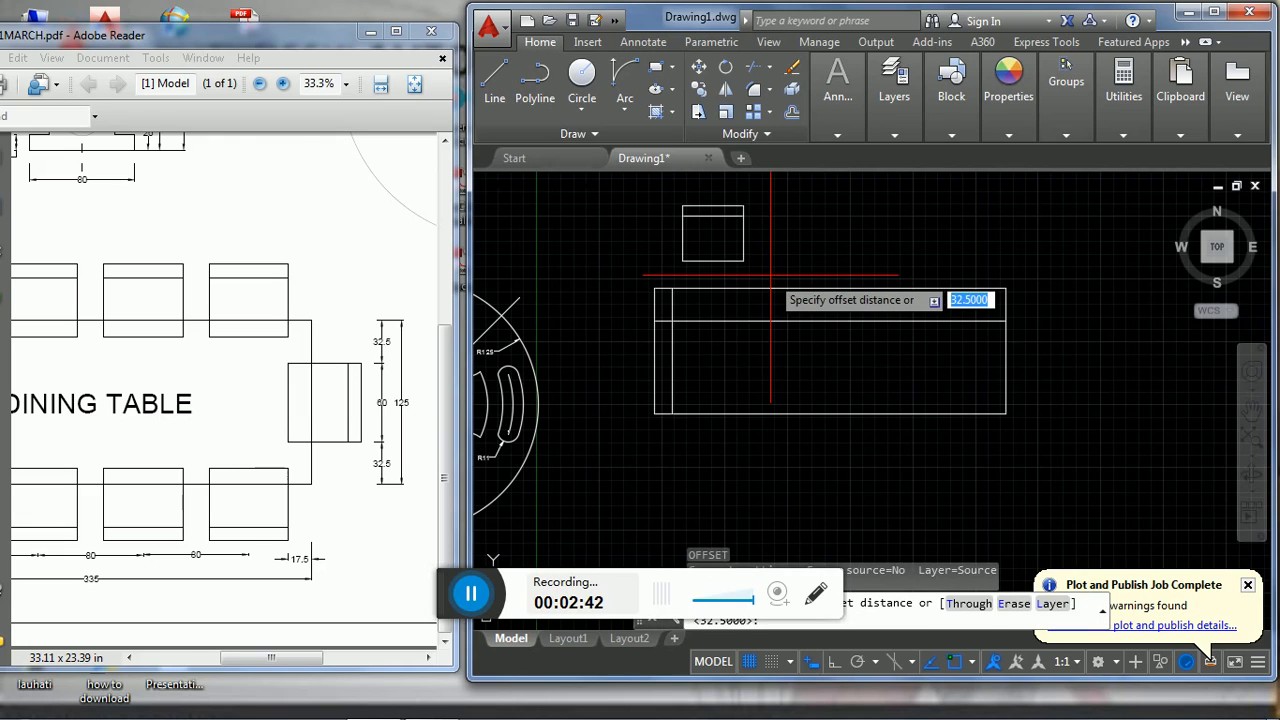
pyautogui.press('Return')
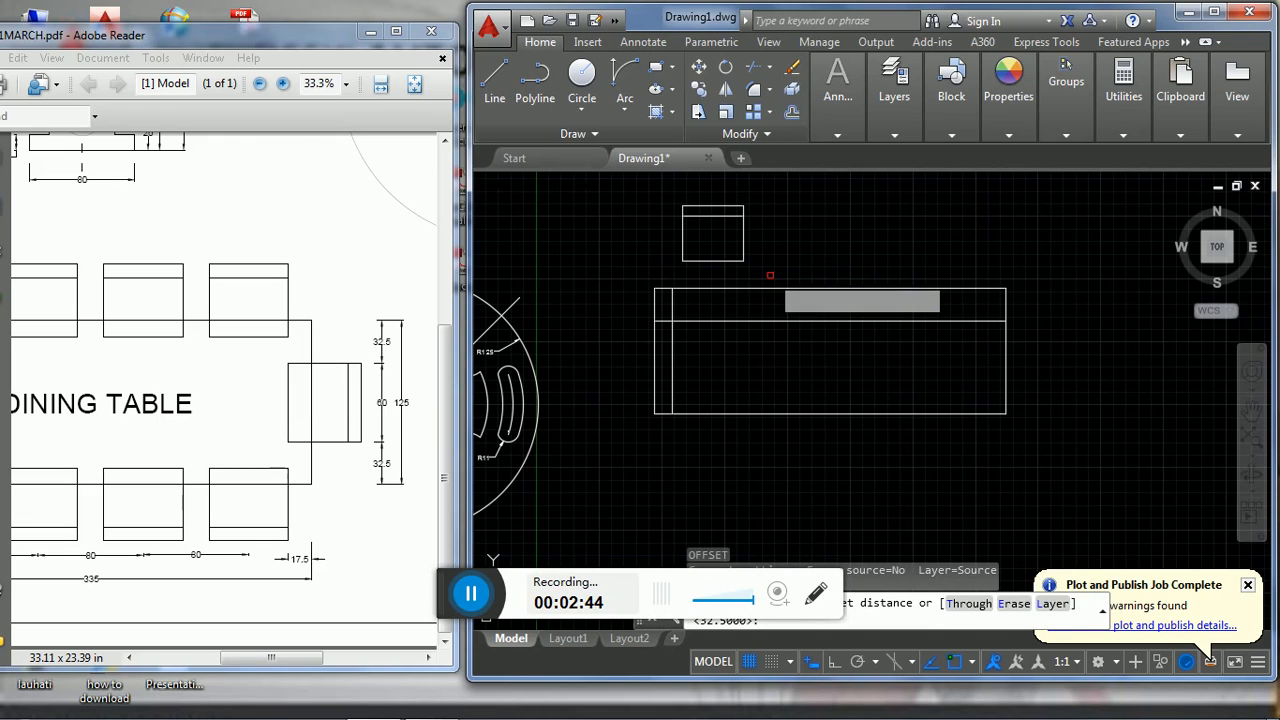
pyautogui.click(714, 289)
pyautogui.click(714, 307)
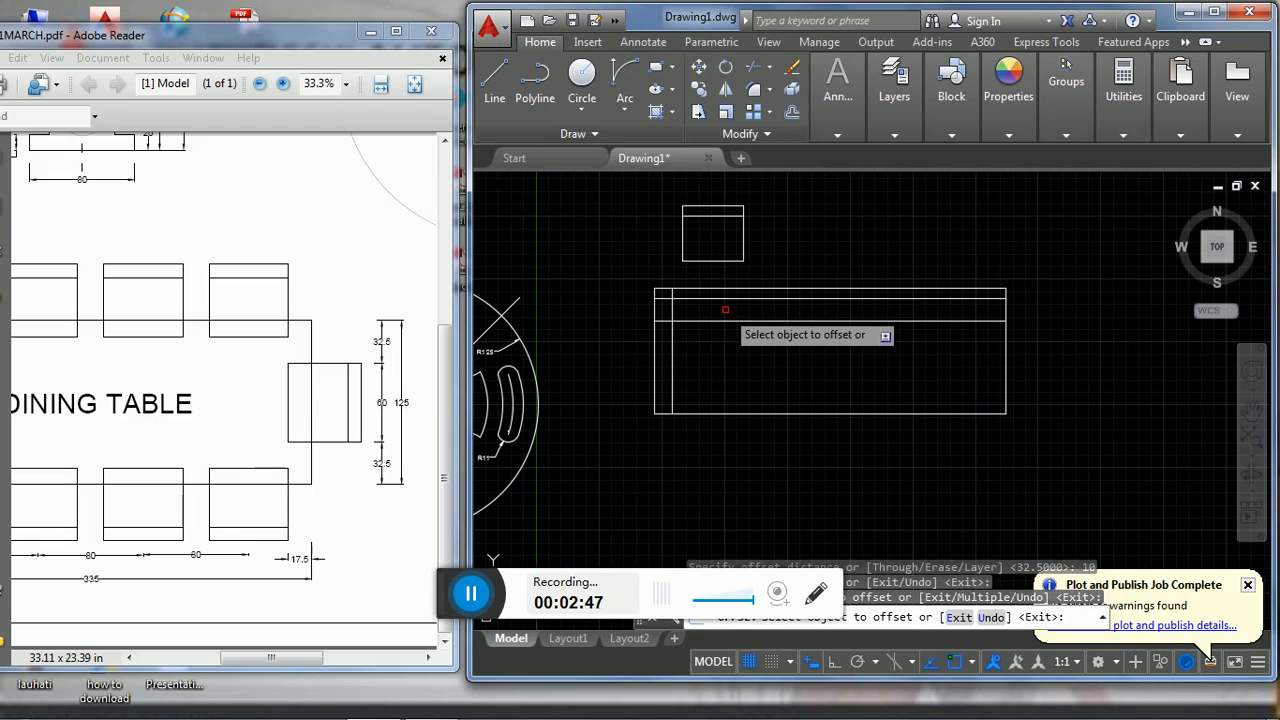
# - Delete the horizontal guide line offset 10 from the dining table's top edge
pyautogui.press('Escape')
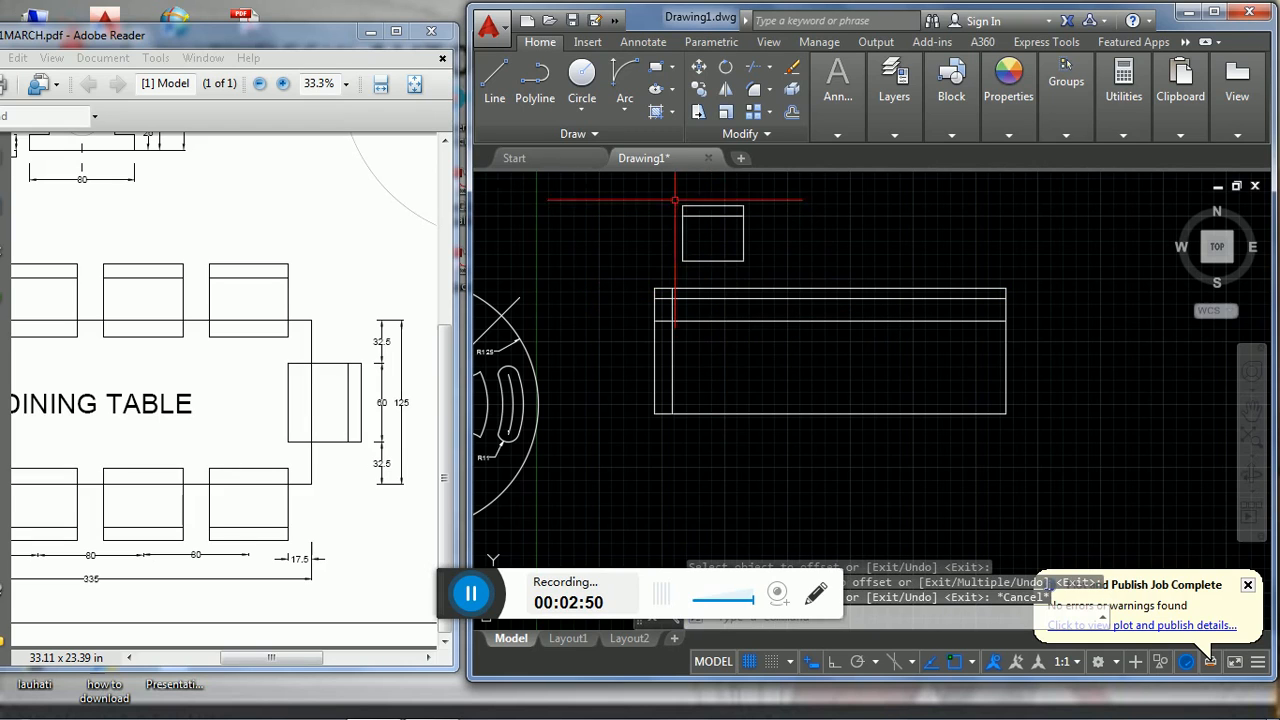
pyautogui.click(717, 298)
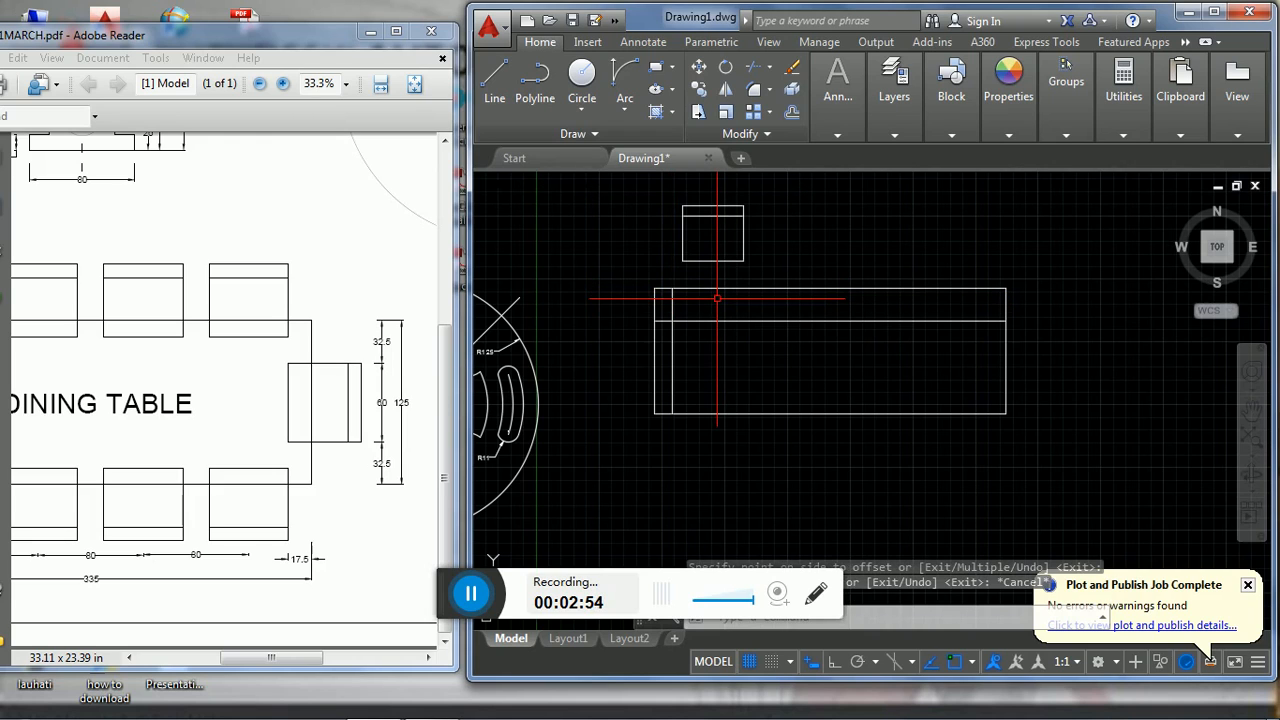
pyautogui.press('Delete')
# - Offset the dining table's top edge 15 inward as a guide line for the chair overlap
pyautogui.write('o')
pyautogui.press('Return')
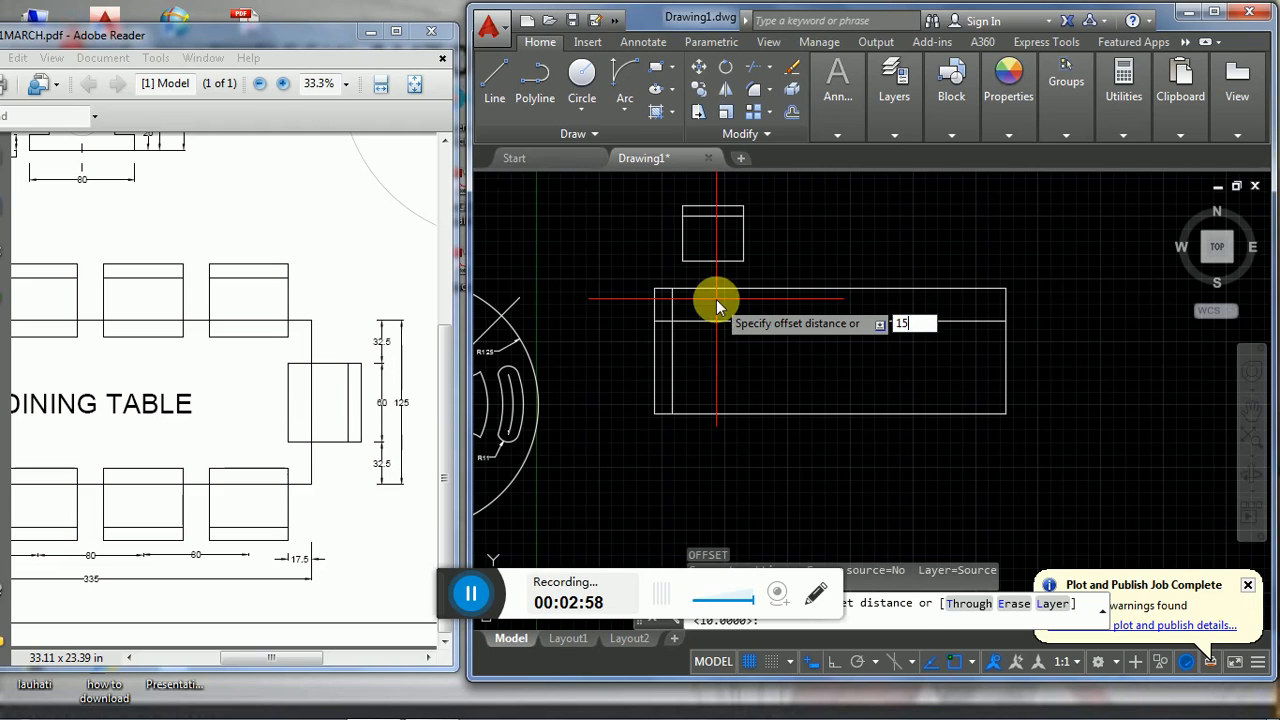
pyautogui.write('15')
pyautogui.press('Return')
pyautogui.click(717, 298)
pyautogui.click(717, 305)
pyautogui.press('Escape')
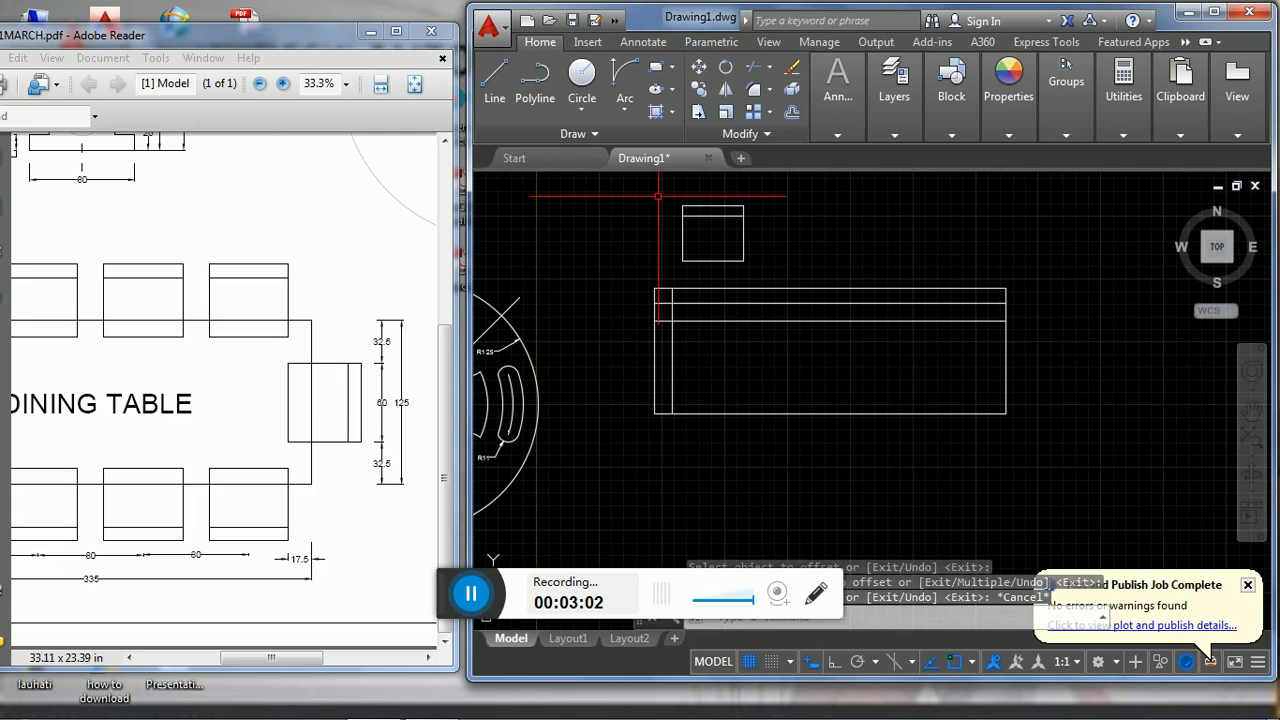
# - Move the chair by its bottom-left corner to the intersection of the 17.5 and 15 guide lines, and delete the 15 guide line
pyautogui.click(658, 196)
pyautogui.click(770, 272)
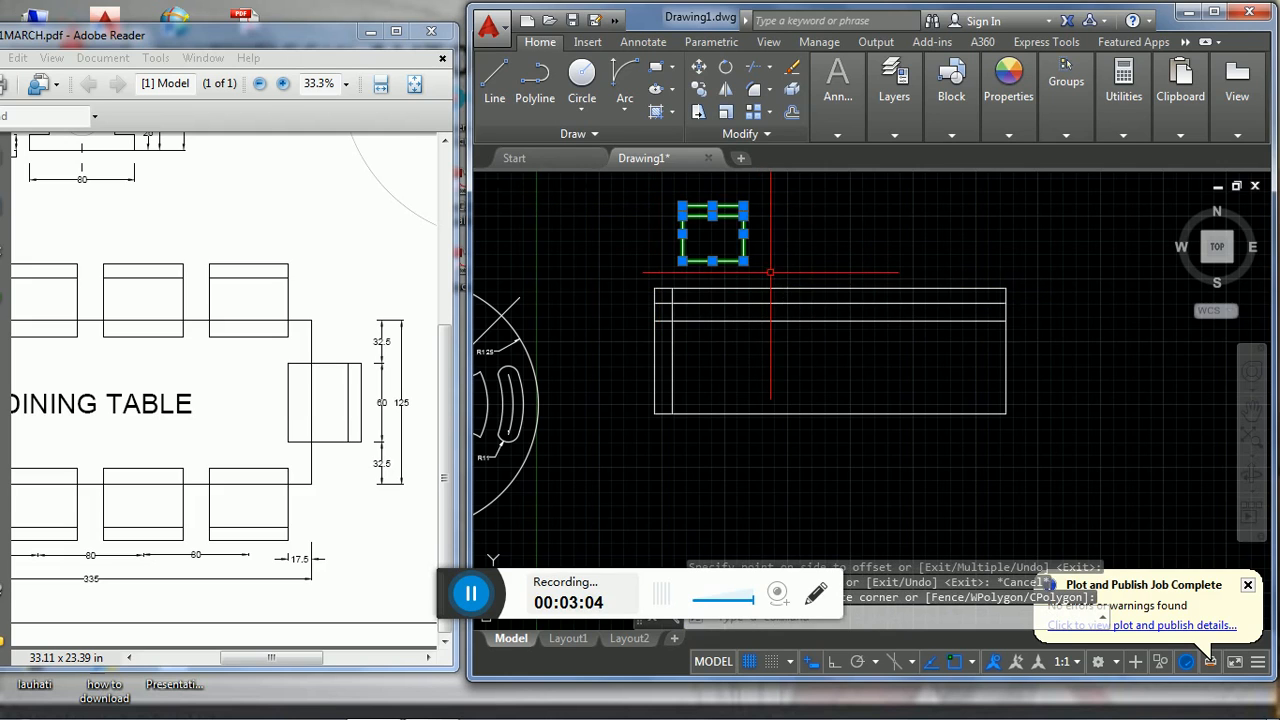
pyautogui.write('m')
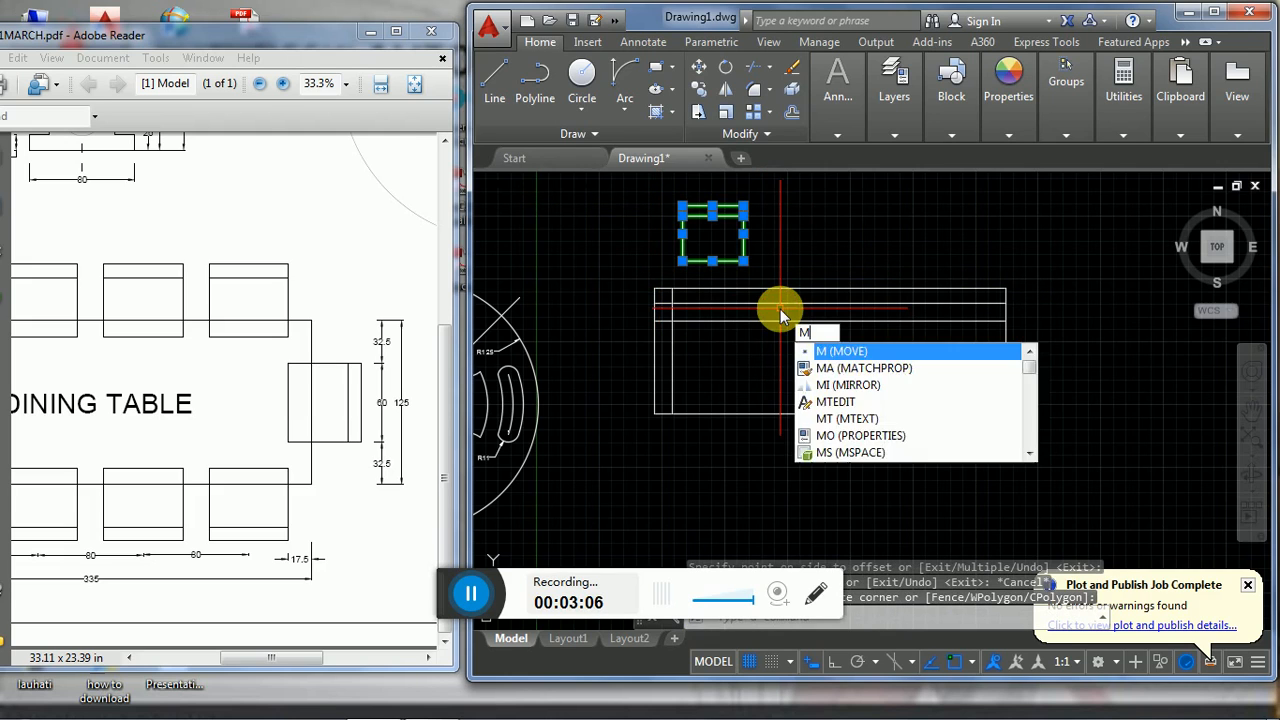
pyautogui.press('Return')
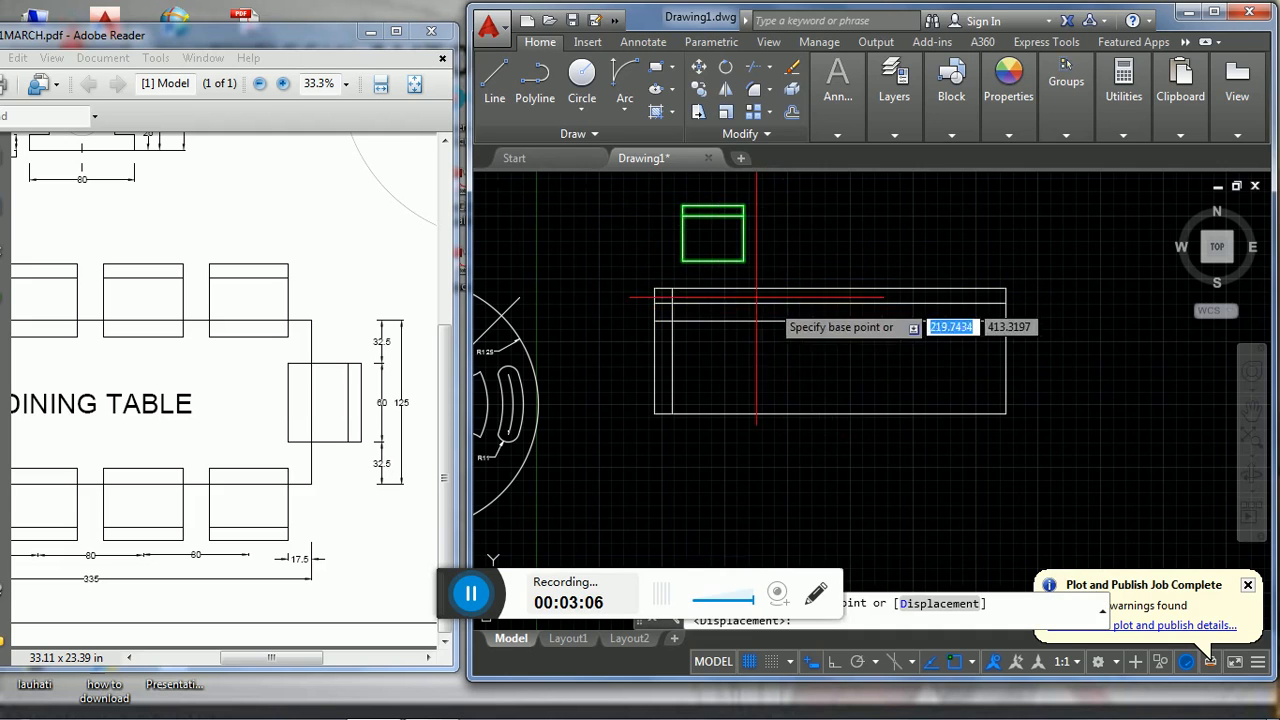
pyautogui.click(682, 260)
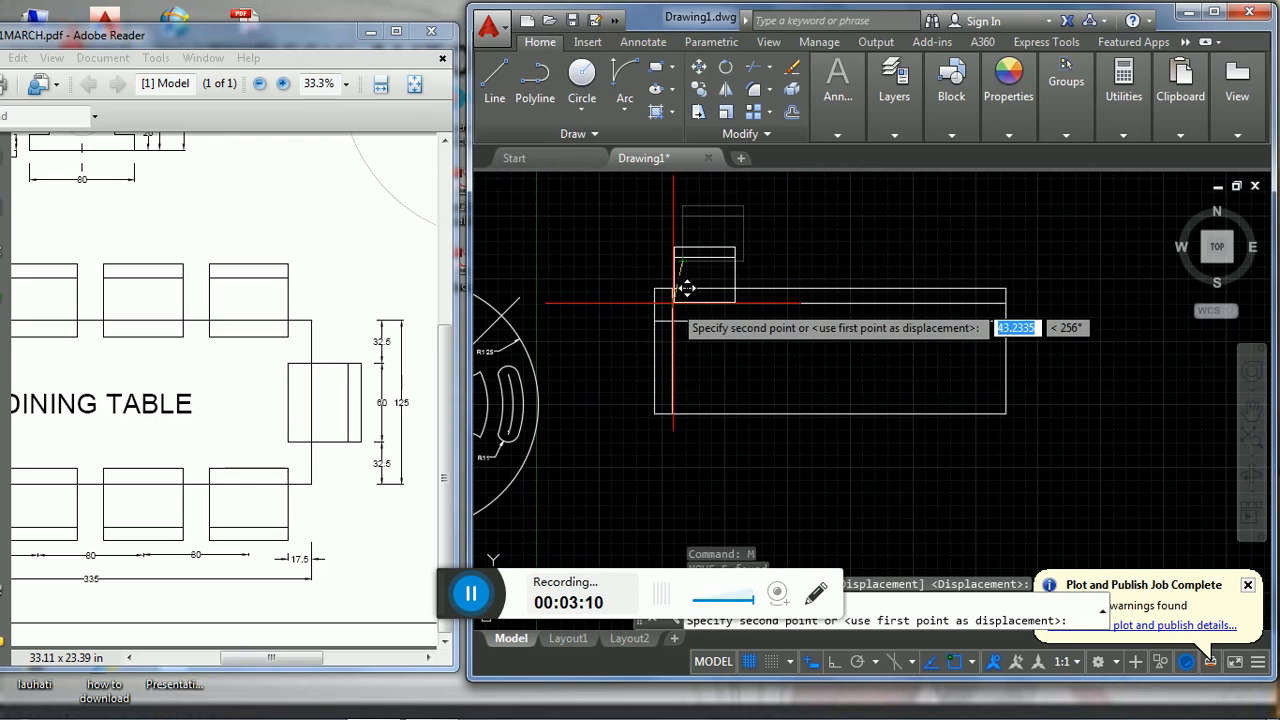
pyautogui.click(685, 289)
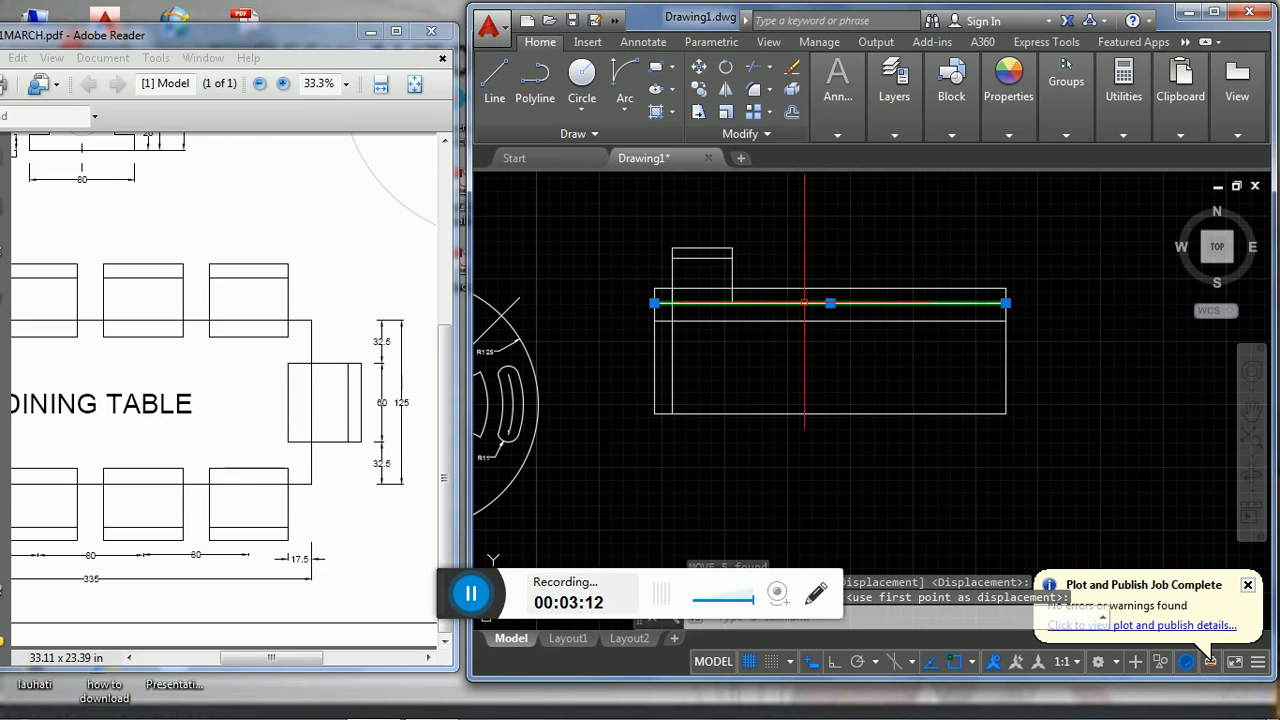
pyautogui.click(848, 302)
pyautogui.press('Delete')
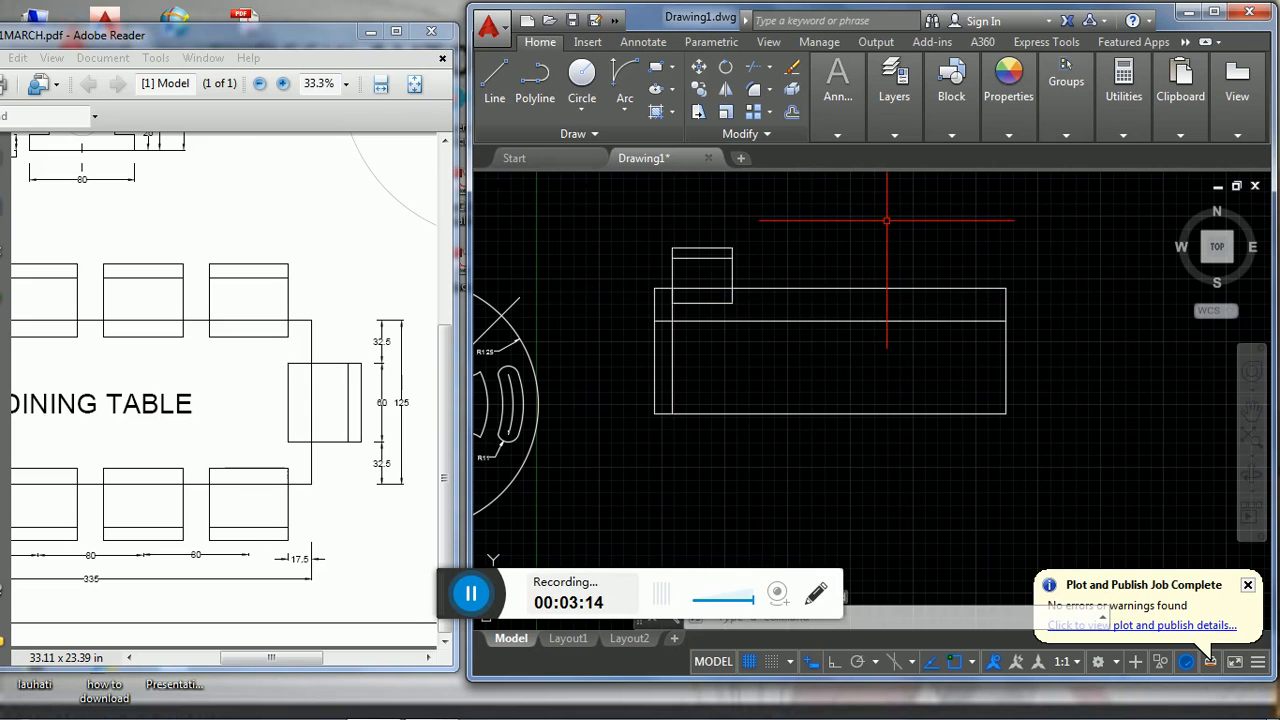
# - Copy the chair to an empty spot above the middle of the dining table
pyautogui.click(667, 215)
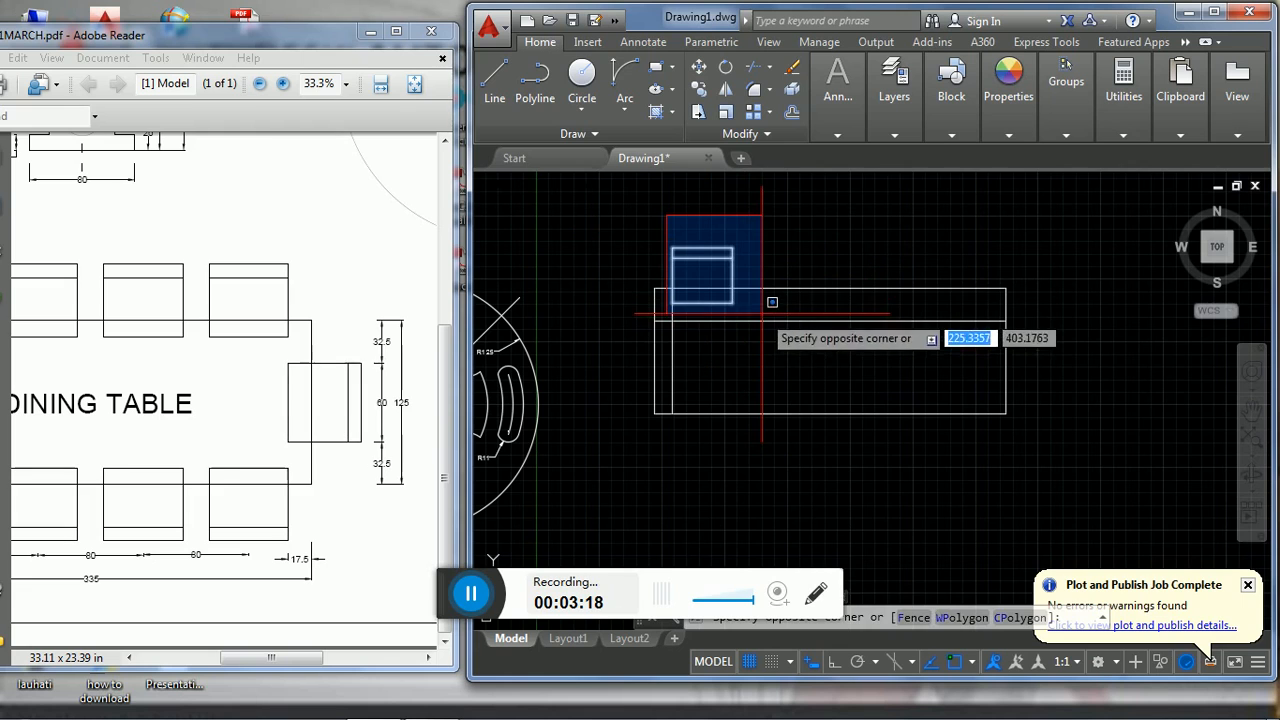
pyautogui.click(763, 299)
pyautogui.write('co')
pyautogui.press('Return')
pyautogui.click(806, 299)
pyautogui.click(933, 241)
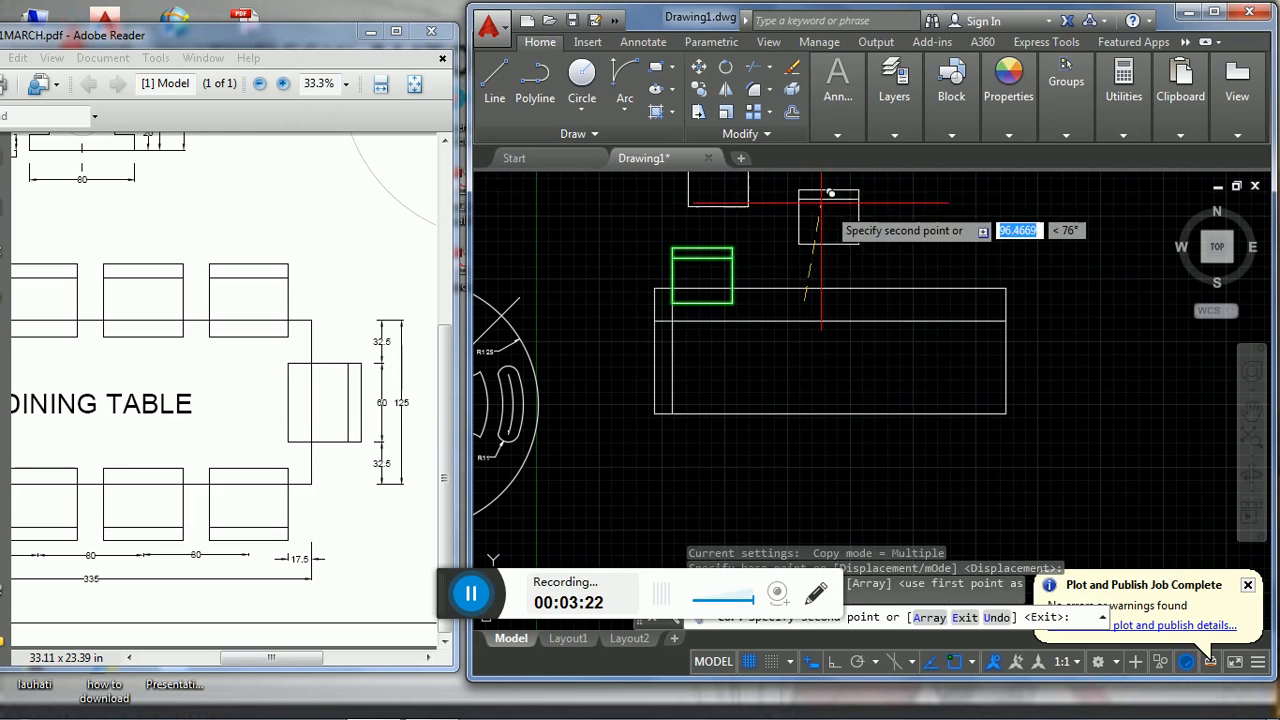
pyautogui.press('Escape')
# - Rotate the copied chair to 270° with Ortho on, so its backrest faces right
pyautogui.click(787, 177)
pyautogui.click(868, 256)
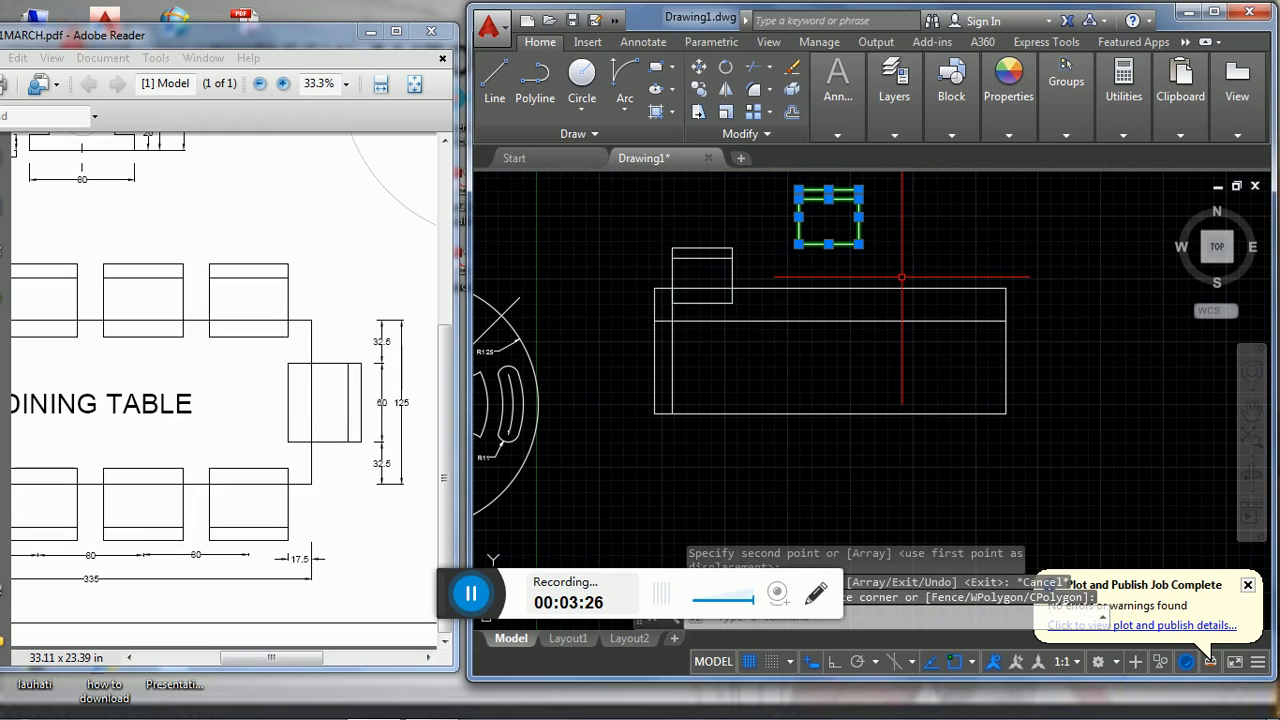
pyautogui.write('ro')
pyautogui.press('Return')
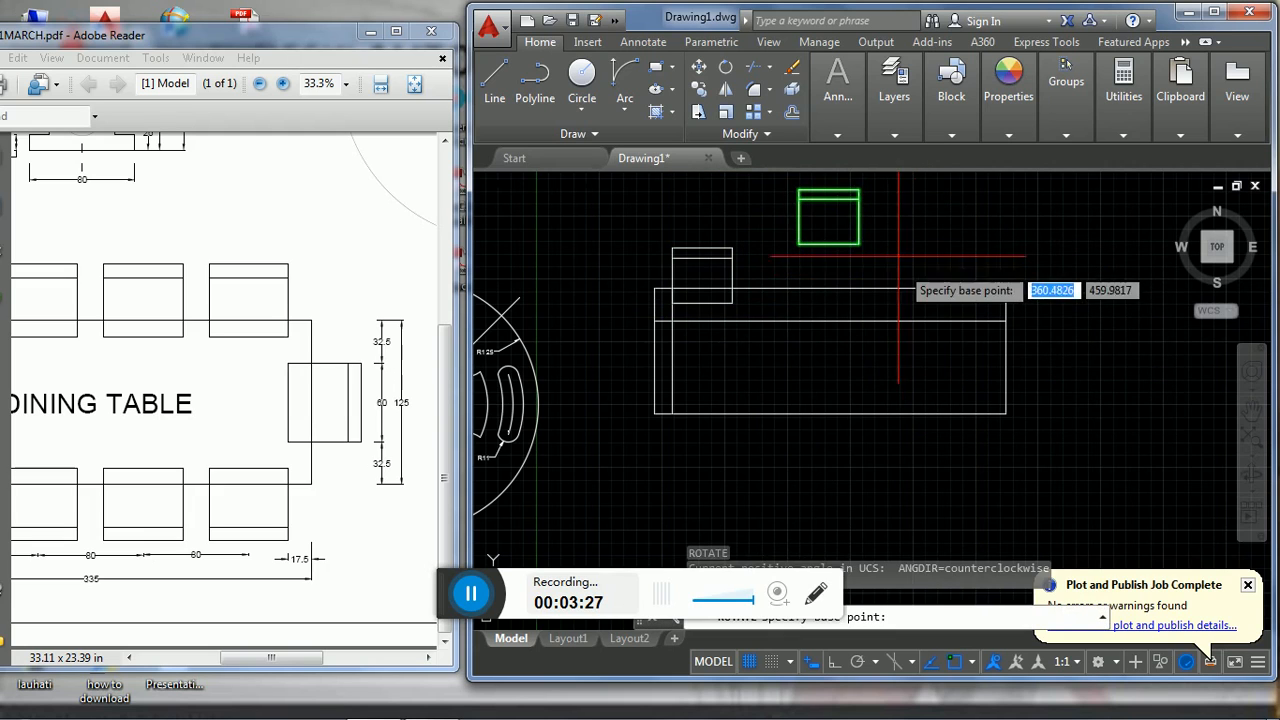
pyautogui.click(856, 223)
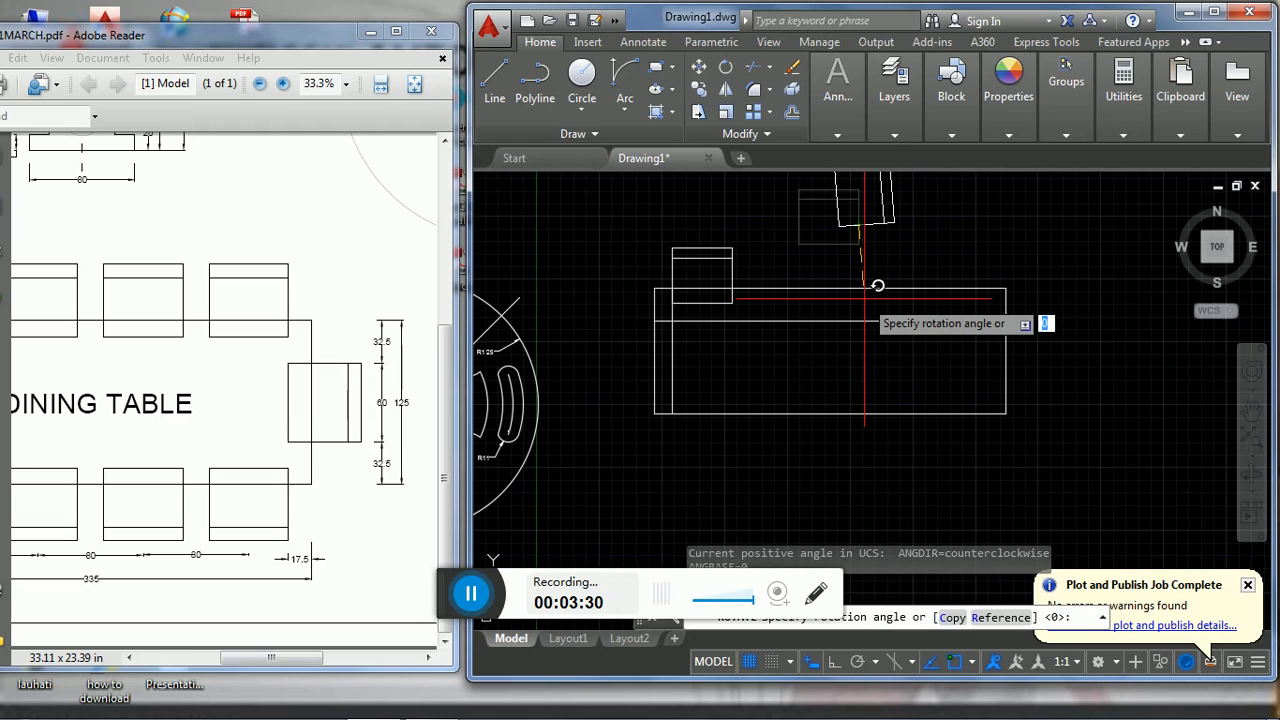
pyautogui.press('F8')
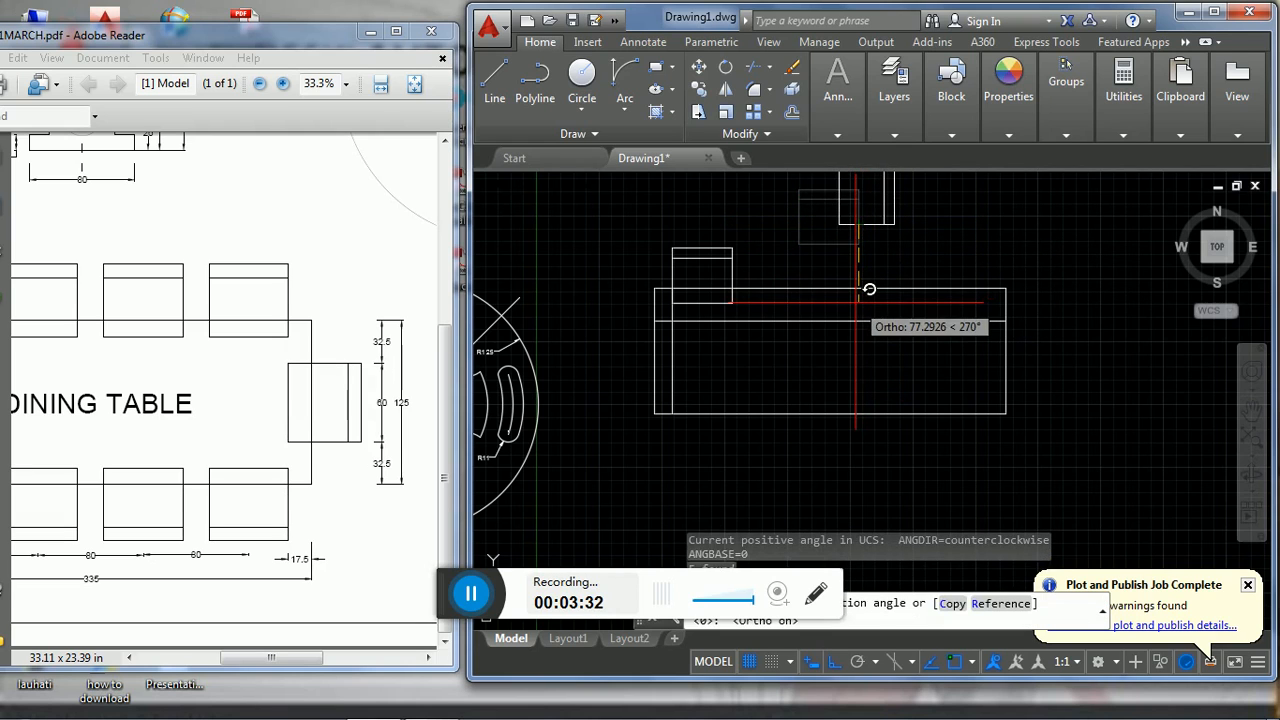
pyautogui.click(829, 274)
pyautogui.moveTo(894, 277); pyautogui.dragTo(891, 297, button='middle')
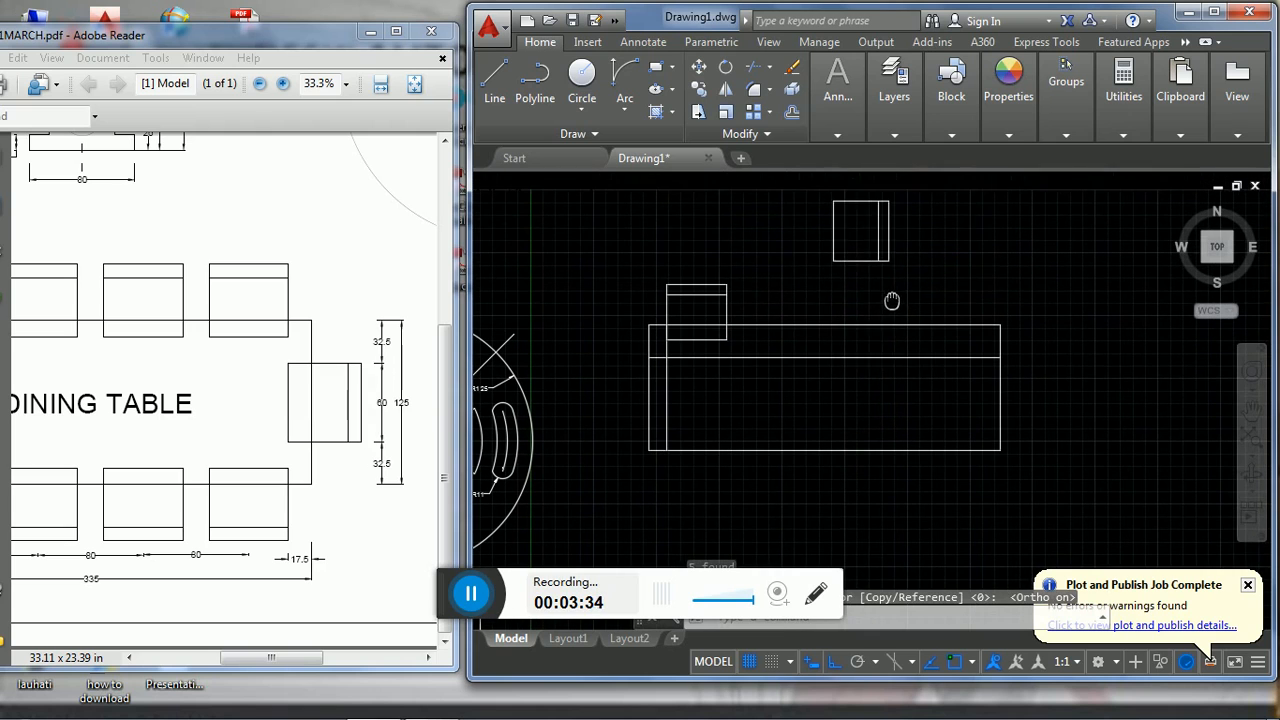
pyautogui.click(817, 181)
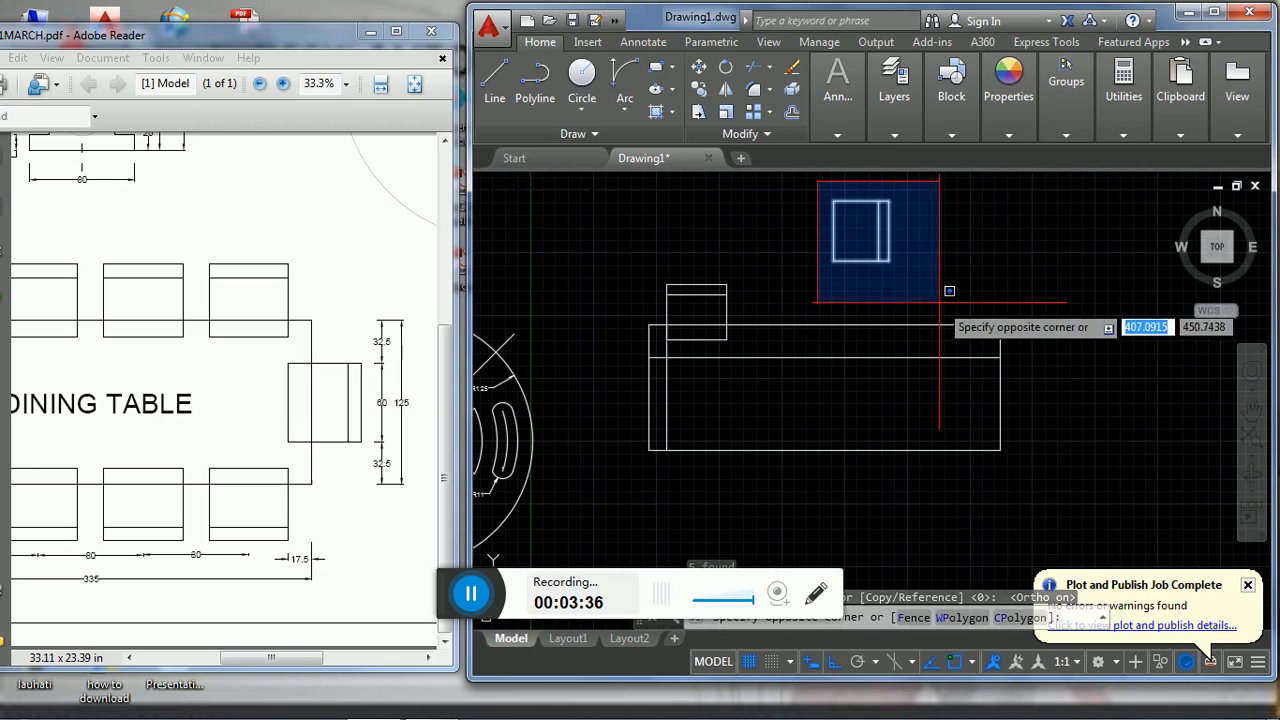
pyautogui.click(942, 295)
pyautogui.press('Return')
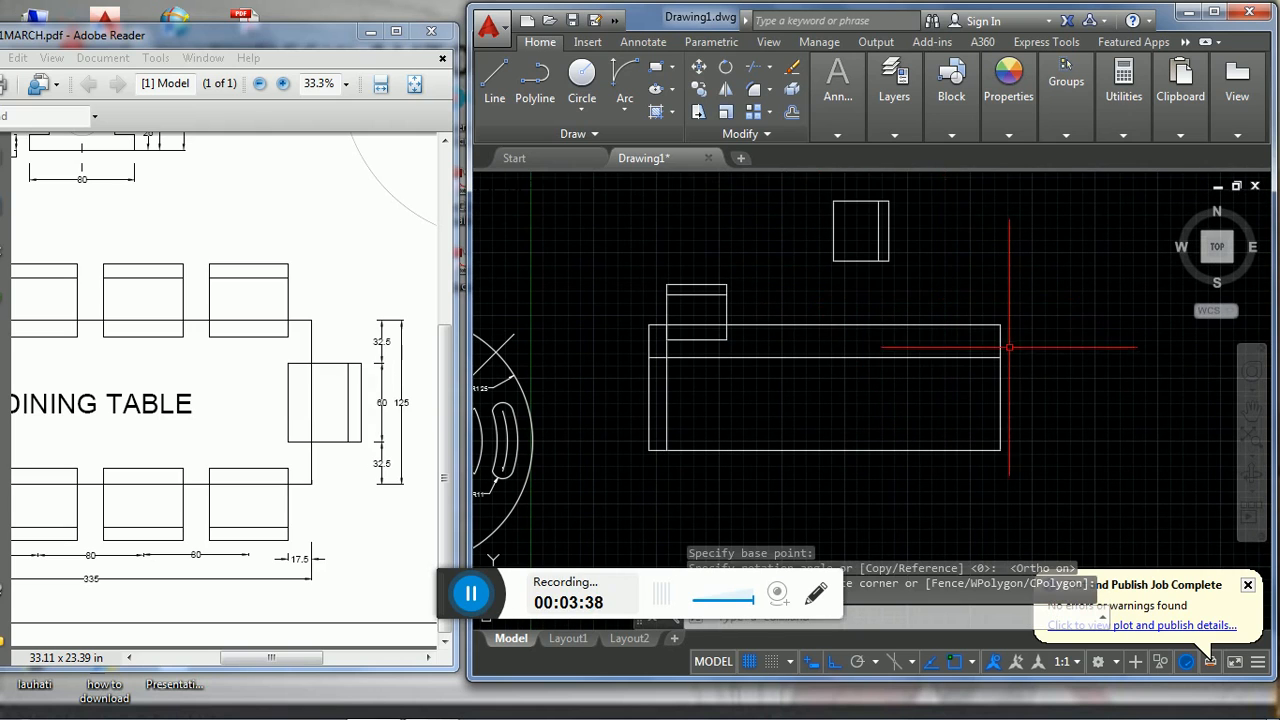
pyautogui.press('Escape')
# - Offset the dining table's right edge 15 inward as a guide line for the end chair
pyautogui.write('o')
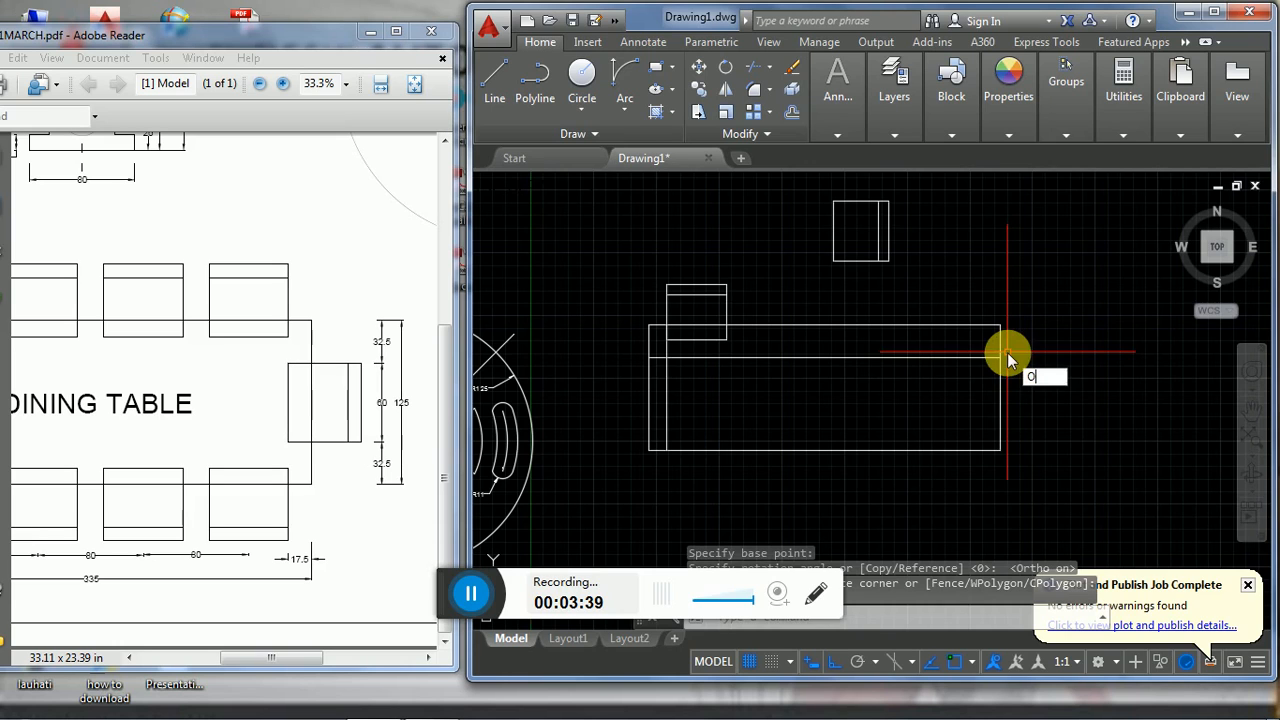
pyautogui.press('Return')
pyautogui.write('15')
pyautogui.press('Return')
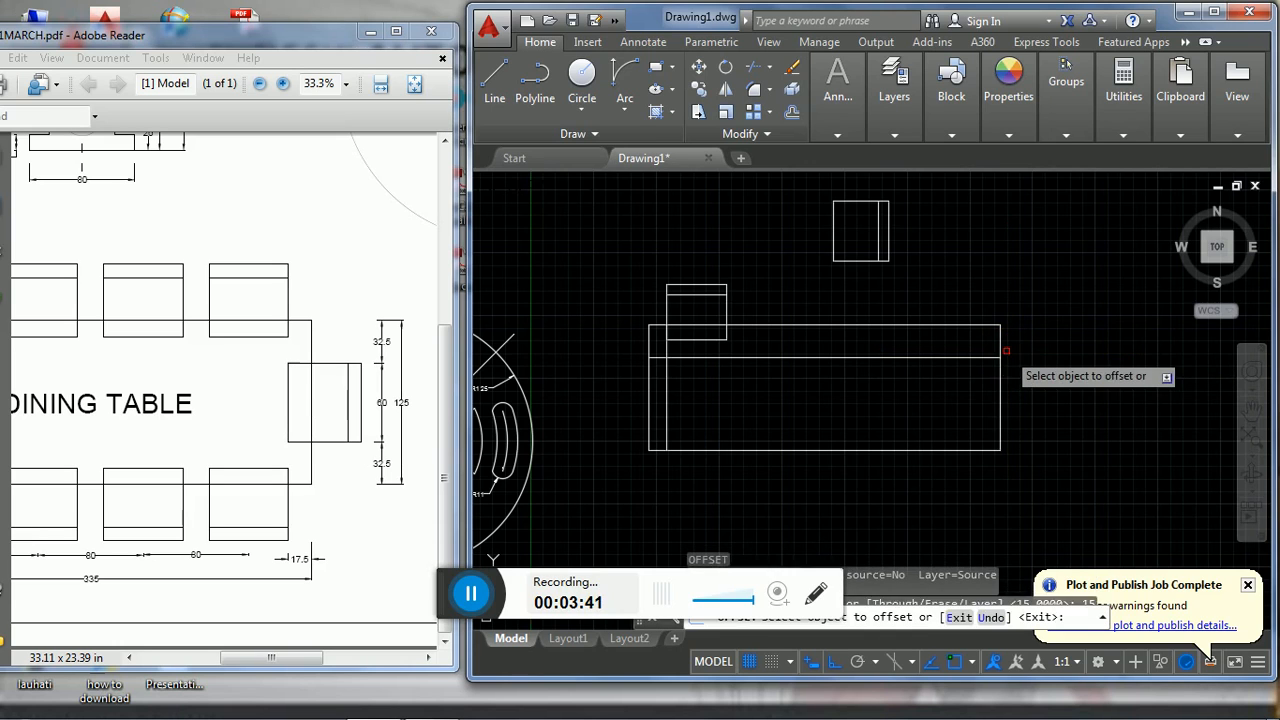
pyautogui.click(1000, 372)
pyautogui.click(971, 380)
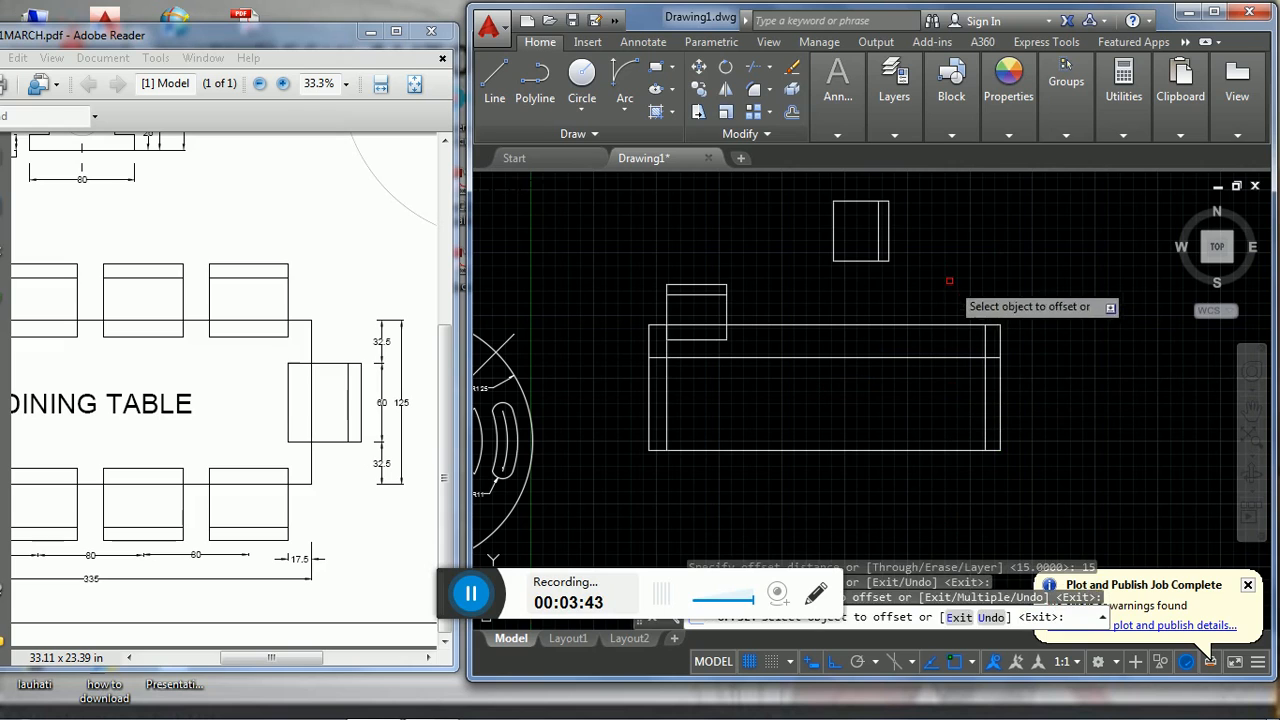
pyautogui.press('Escape')
# - Move the rotated chair by its top-left corner to the intersection of the right-end 15 guide line and the 32.5 guide line
pyautogui.click(818, 185)
pyautogui.click(924, 284)
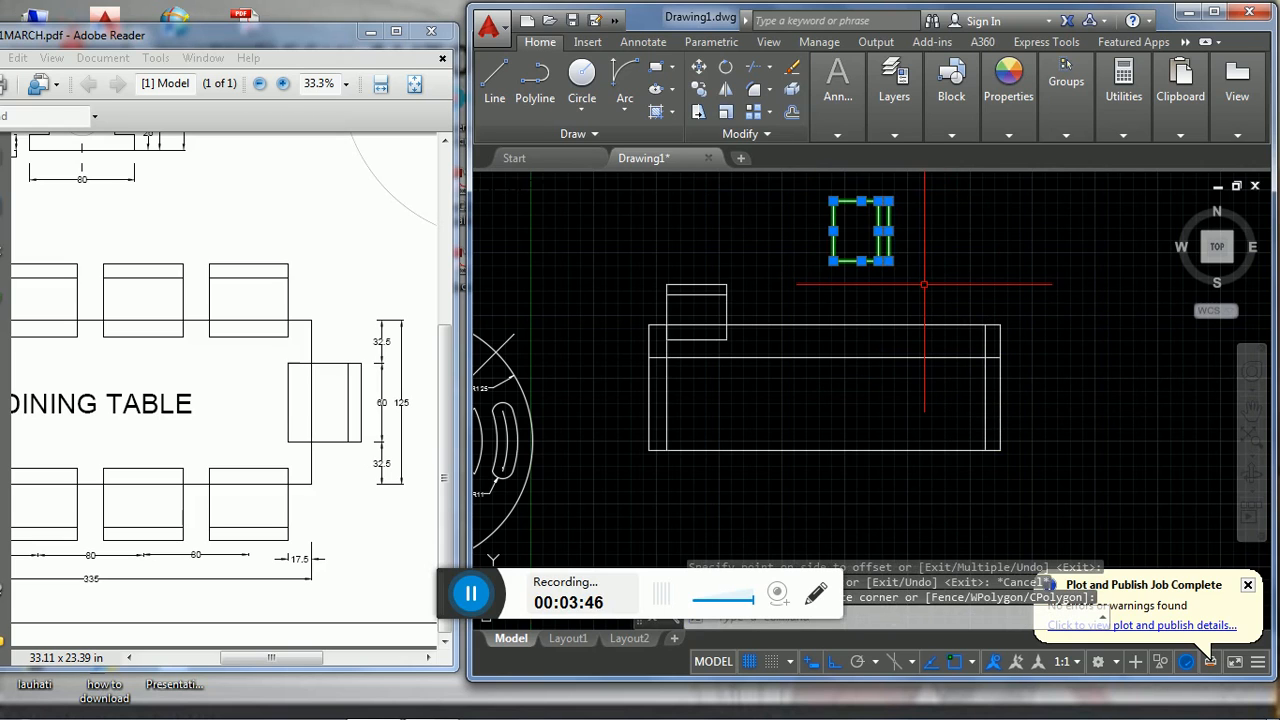
pyautogui.write('m')
pyautogui.press('Return')
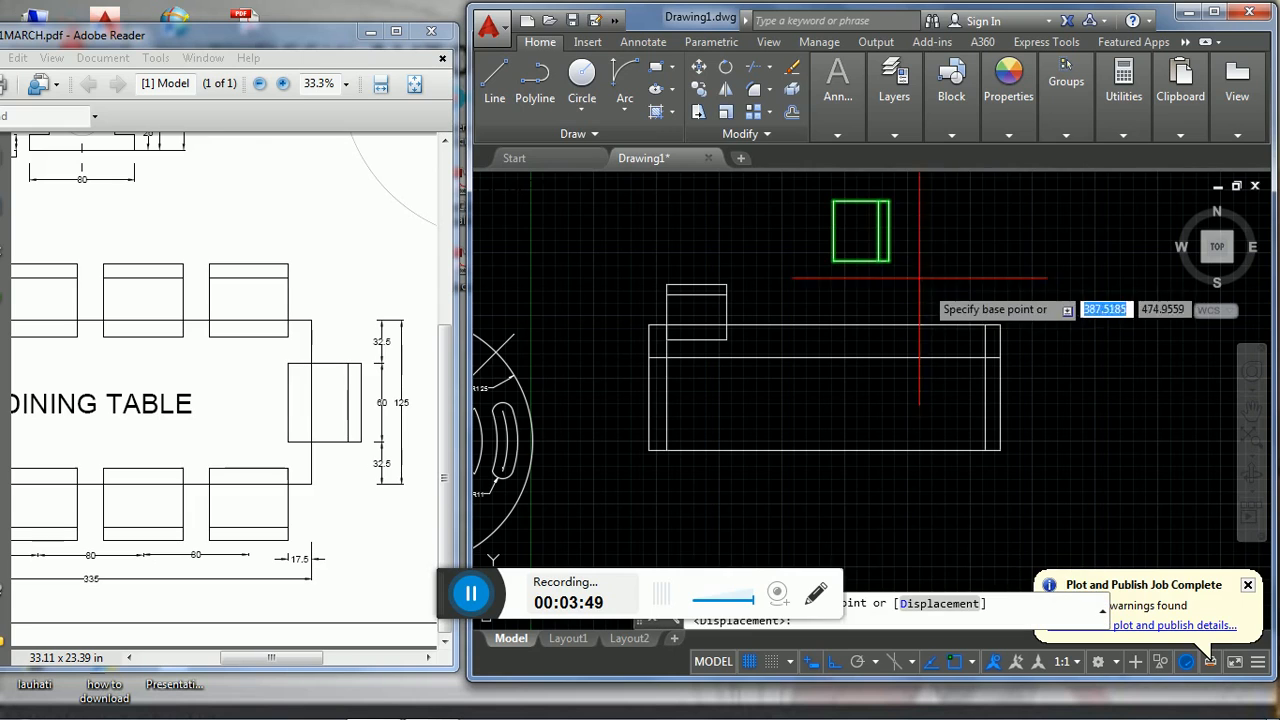
pyautogui.click(833, 203)
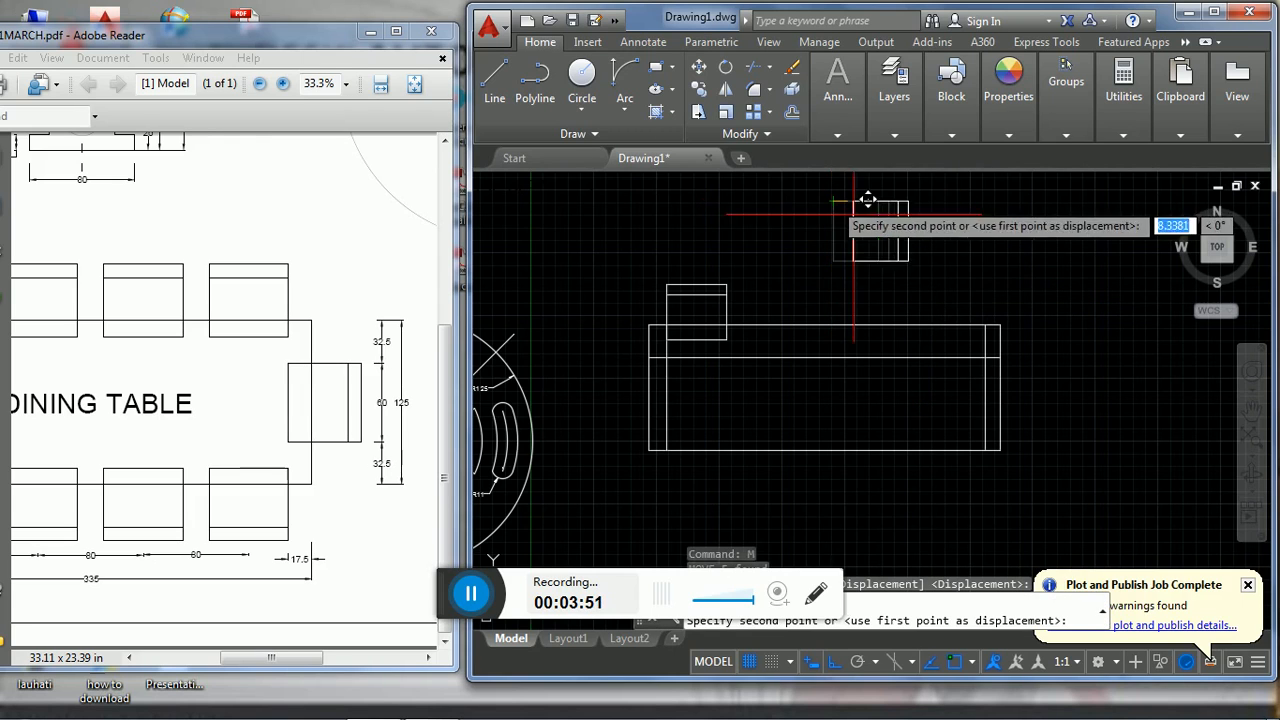
pyautogui.click(986, 358)
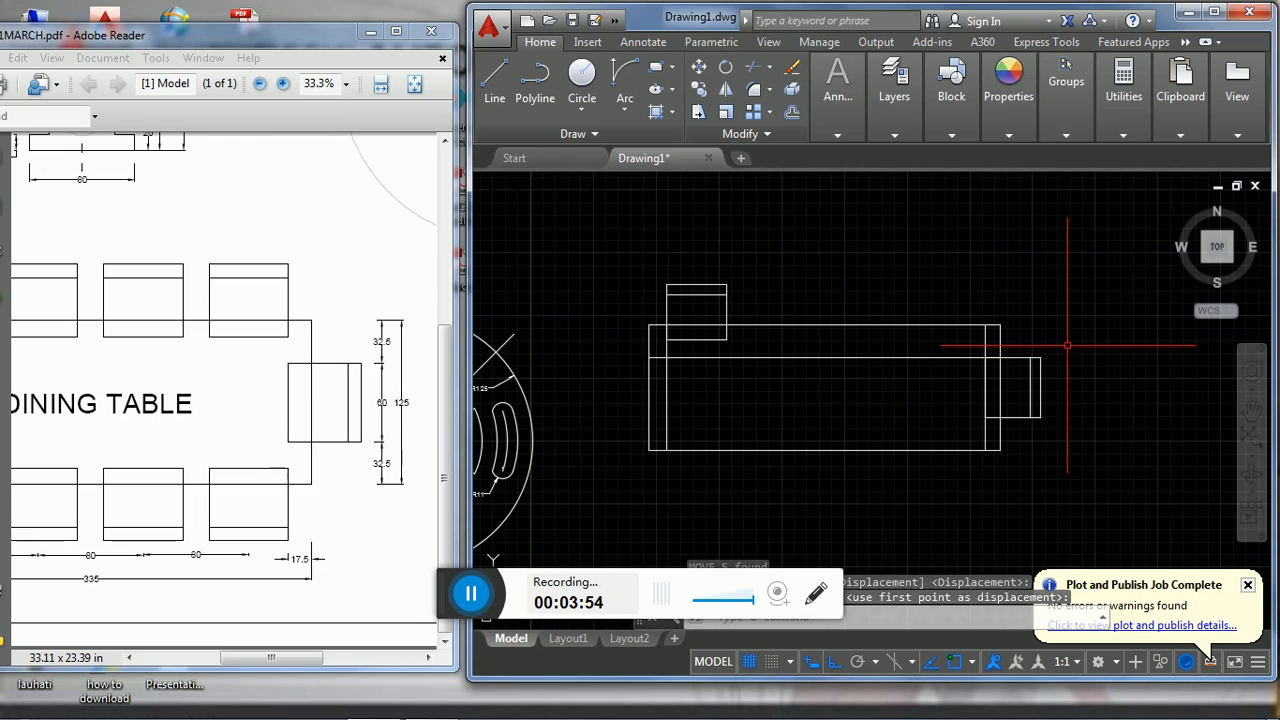
# - Delete the two vertical guide lines inside the dining table's right and left ends
pyautogui.click(986, 344)
pyautogui.press('Delete')
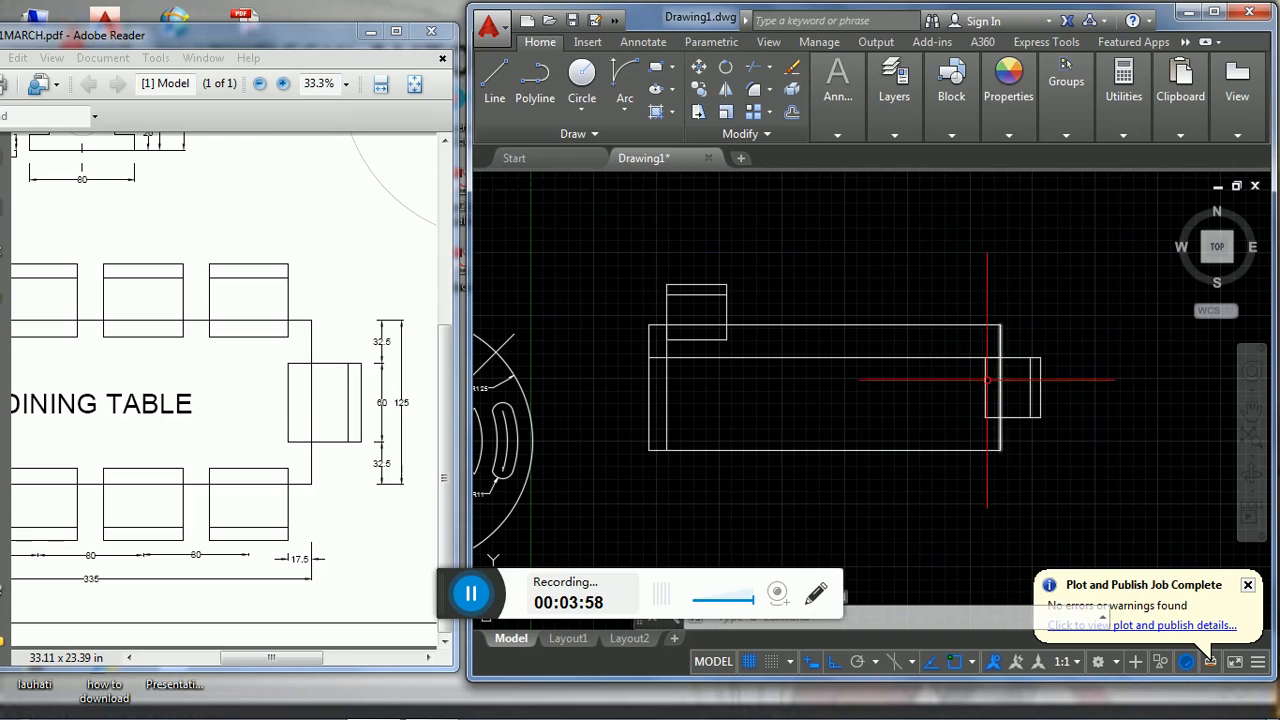
pyautogui.click(667, 421)
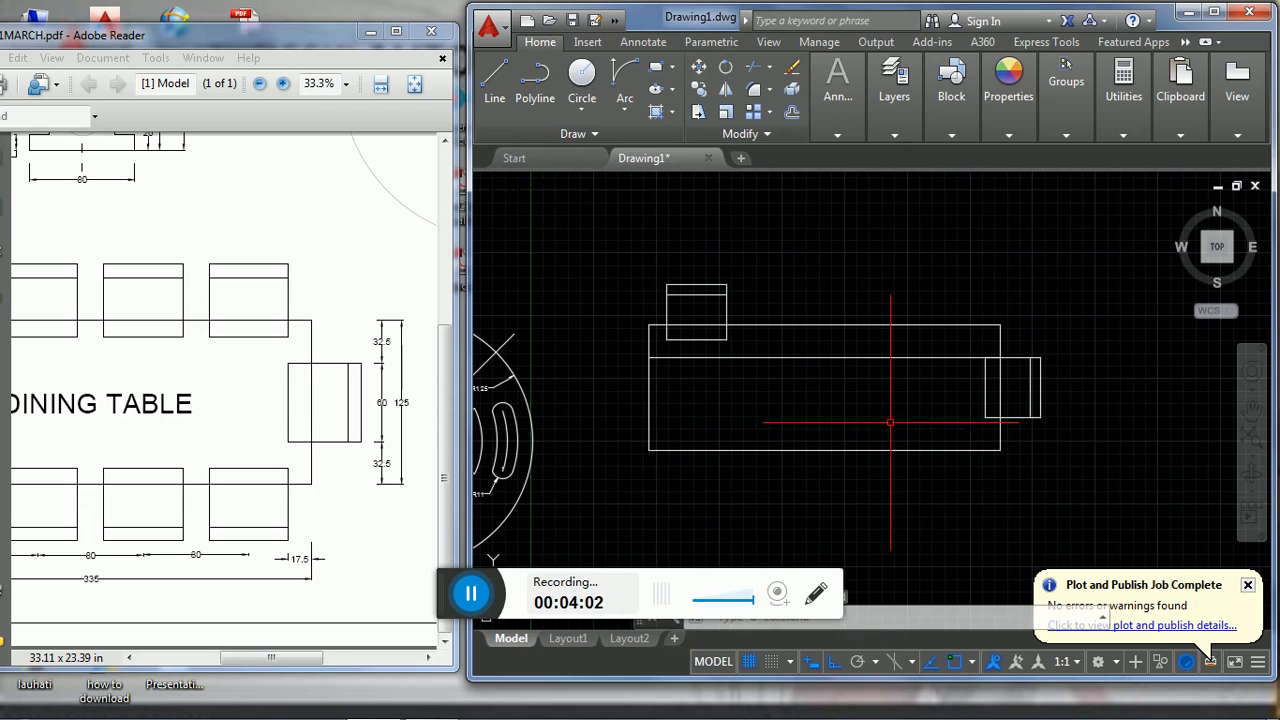
# - Mirror the right-end chair to the table's left end about the vertical line through the long edges' midpoints, keeping the source objects
pyautogui.click(1046, 428)
pyautogui.write('M')
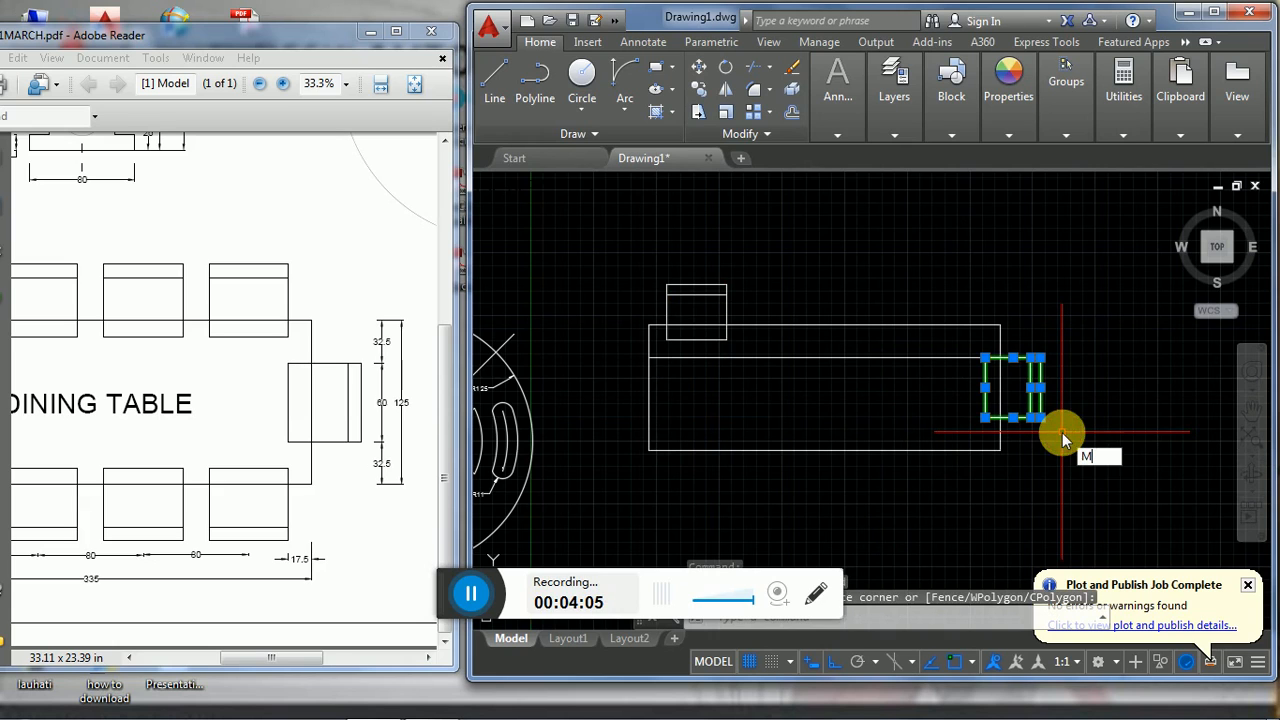
pyautogui.write('I')
pyautogui.press('Return')
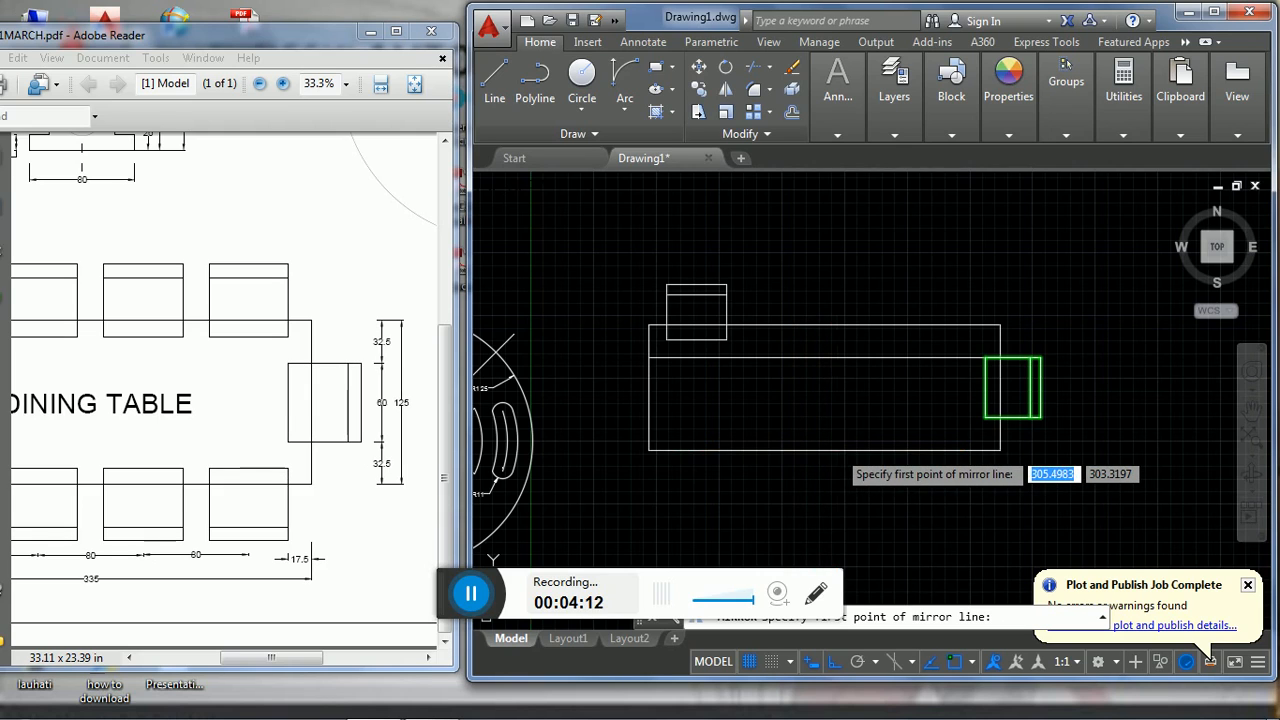
pyautogui.press('F3')
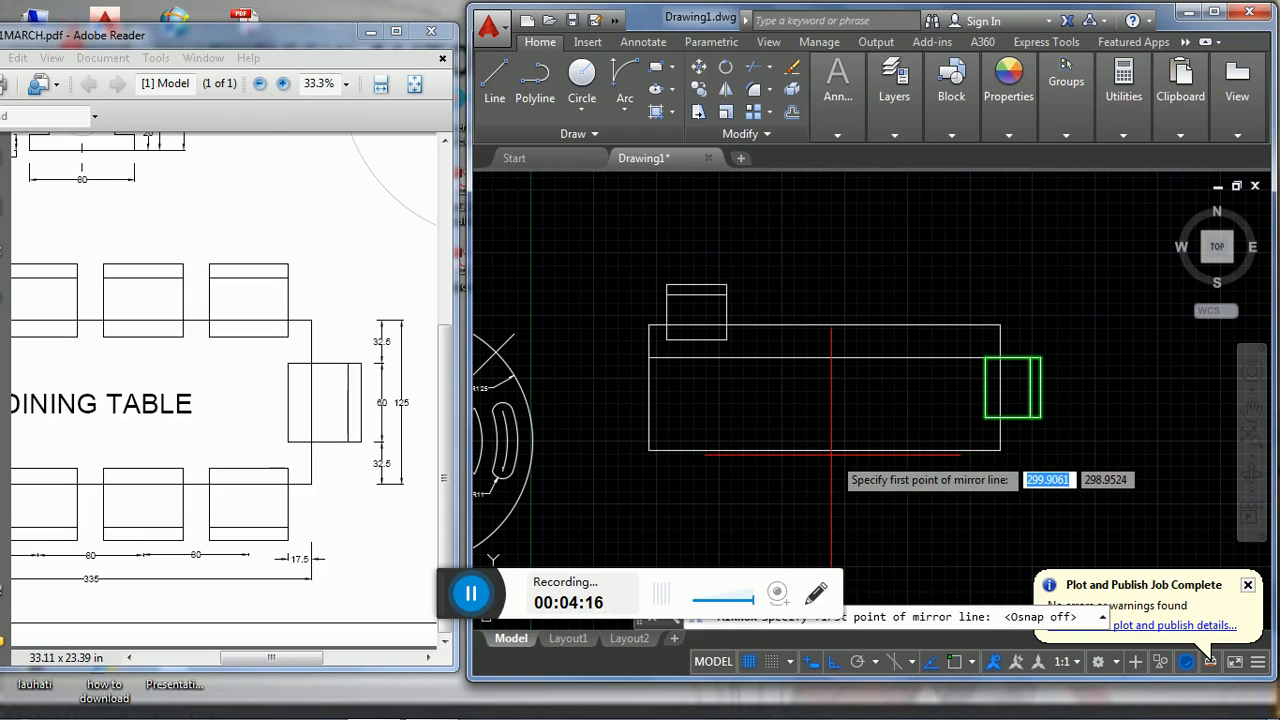
pyautogui.press('F3')
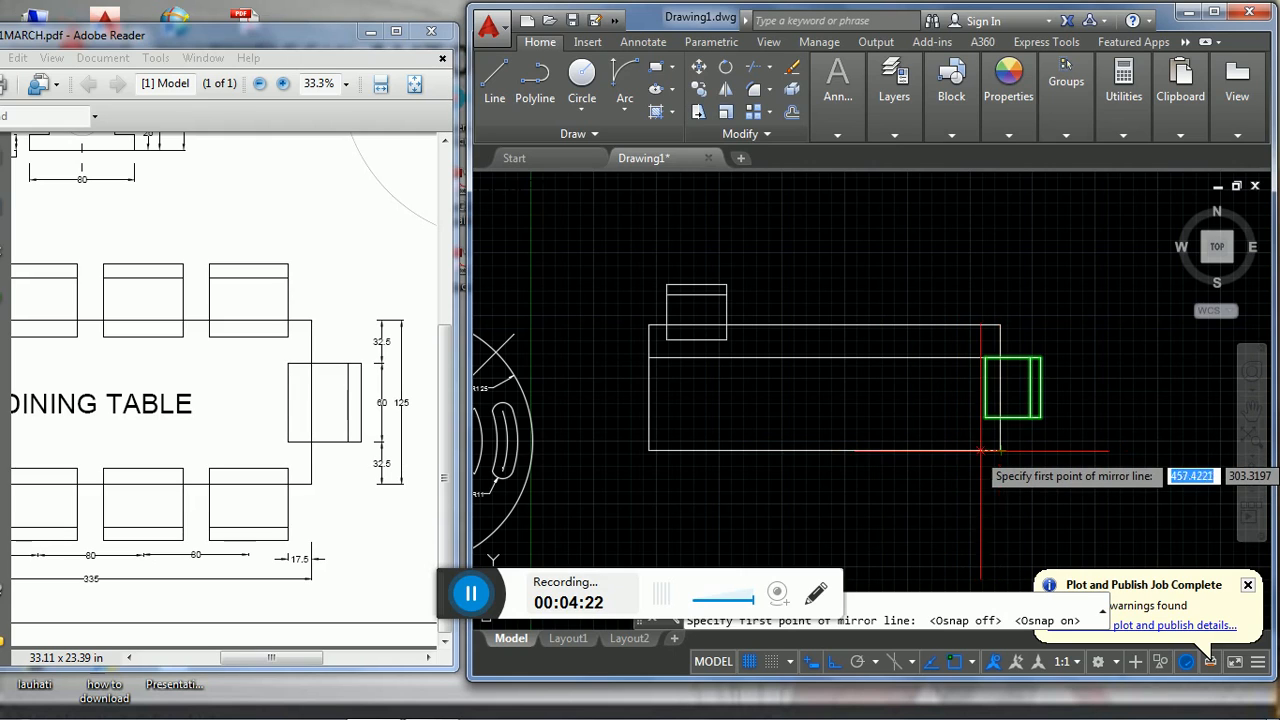
pyautogui.click(825, 450)
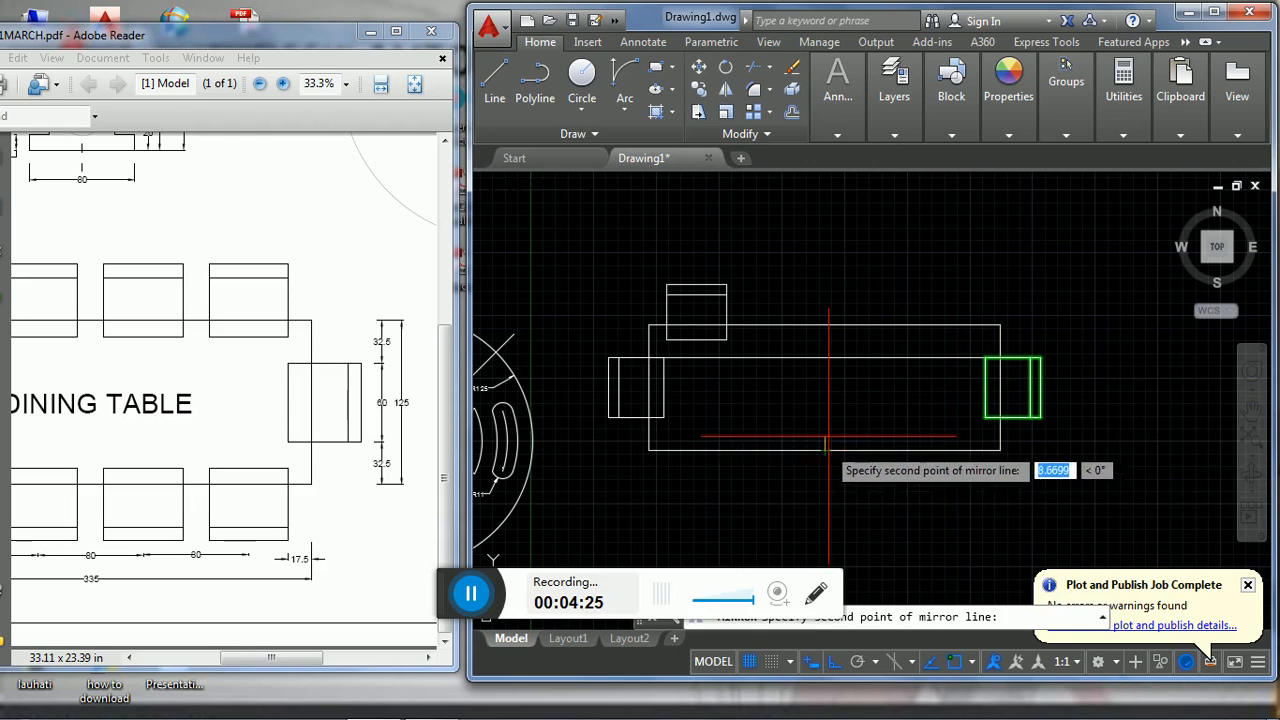
pyautogui.click(825, 333)
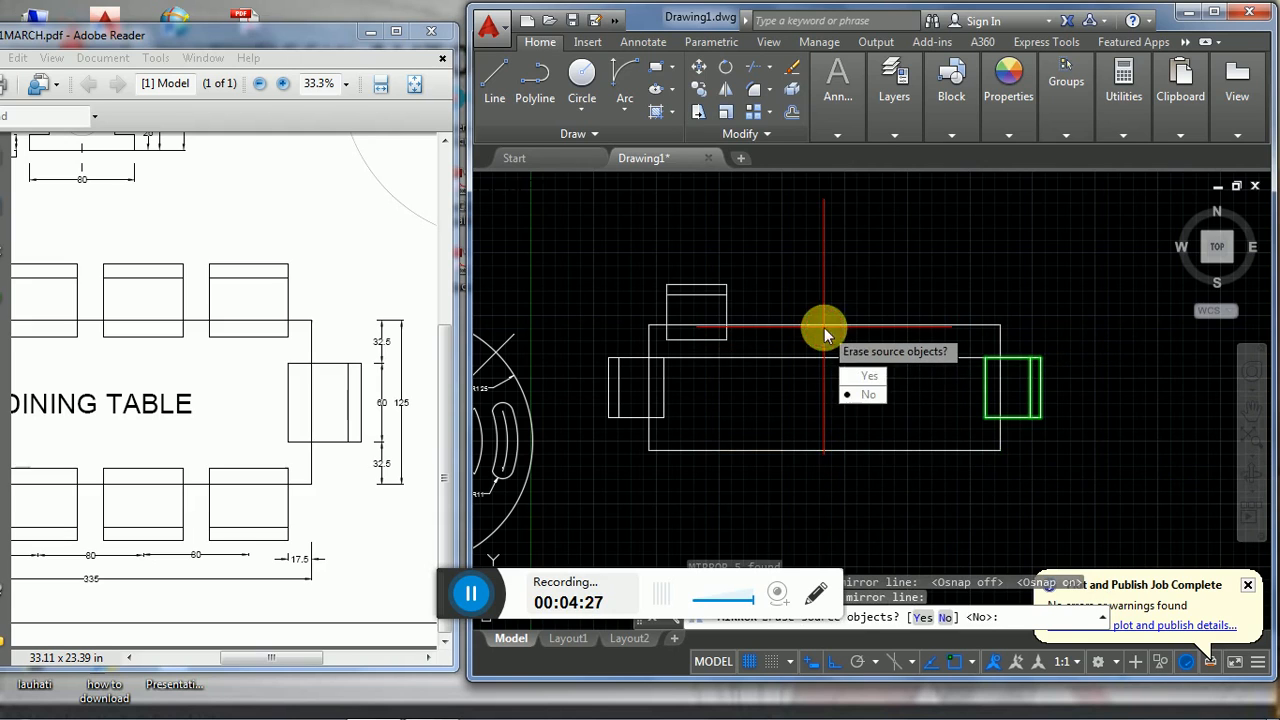
pyautogui.click(855, 396)
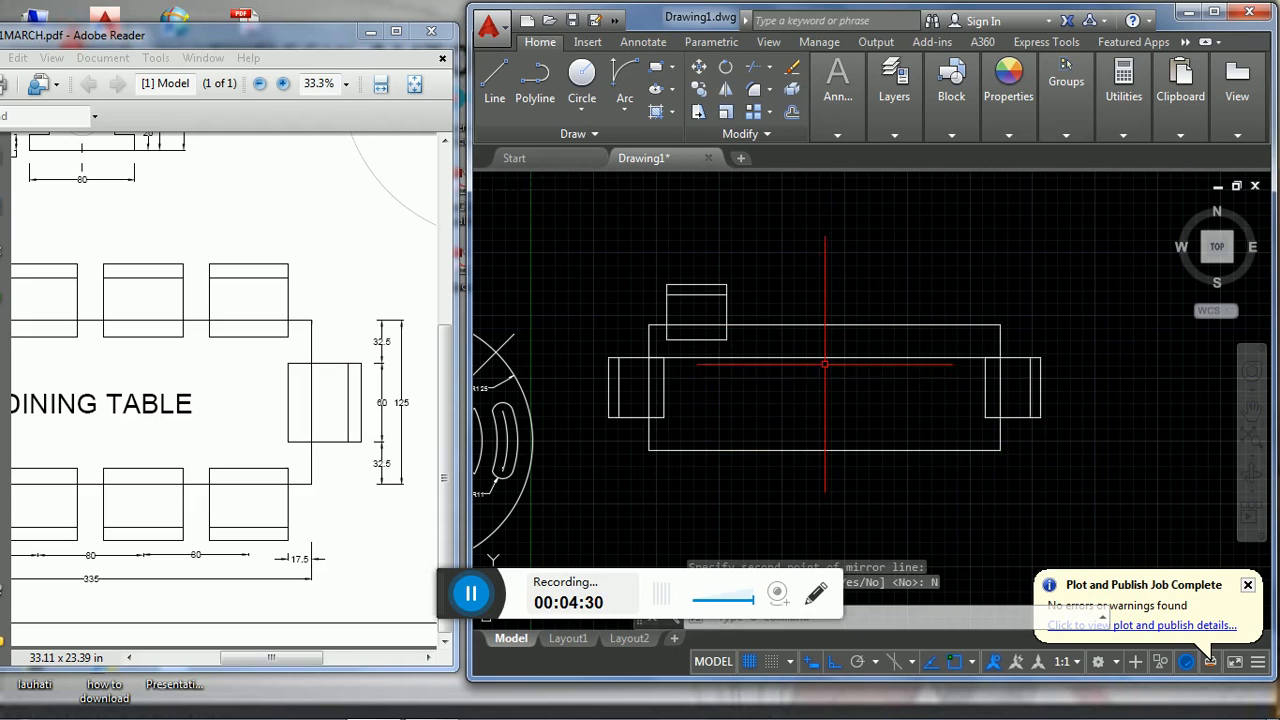
# - Delete the horizontal 32.5 guide line running across the inside of the dining table
pyautogui.click(824, 358)
pyautogui.press('Delete')
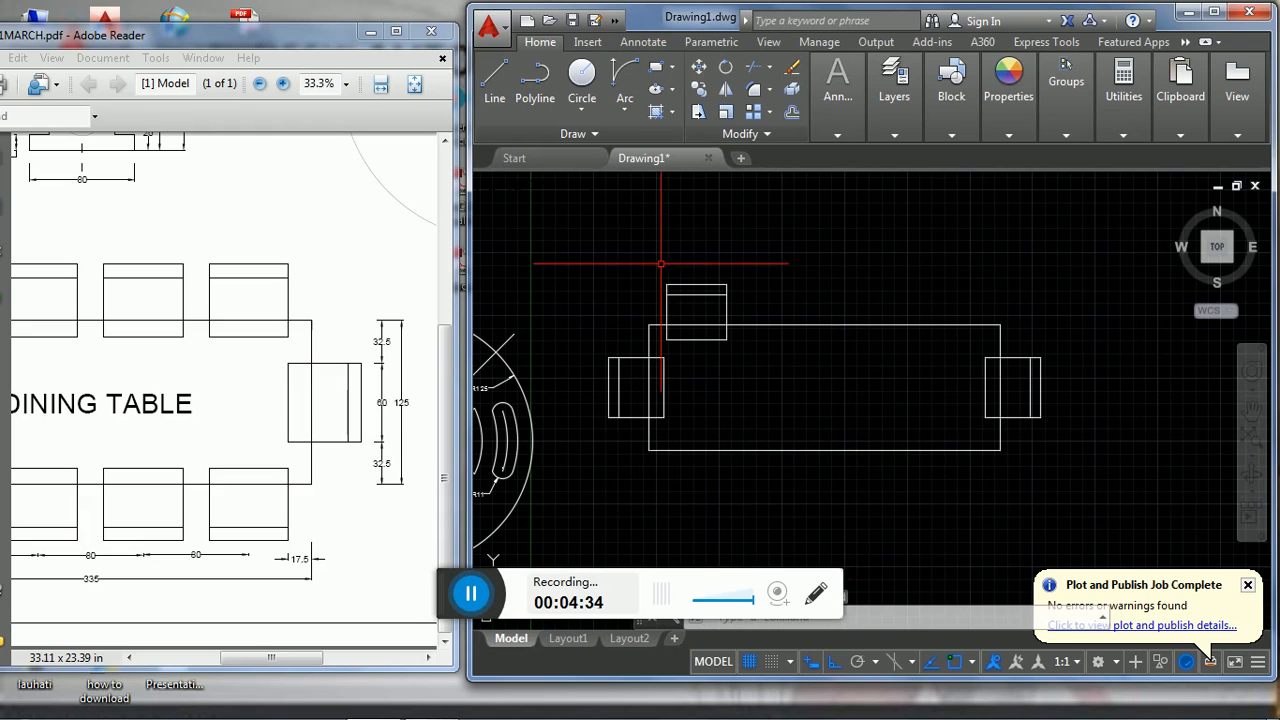
# - Create a rectangular array from the single chair on the dining table's upper long edge
pyautogui.moveTo(257, 655)
pyautogui.mouseDown()
pyautogui.moveTo(198, 658)
pyautogui.moveTo(287, 660)
pyautogui.mouseUp()
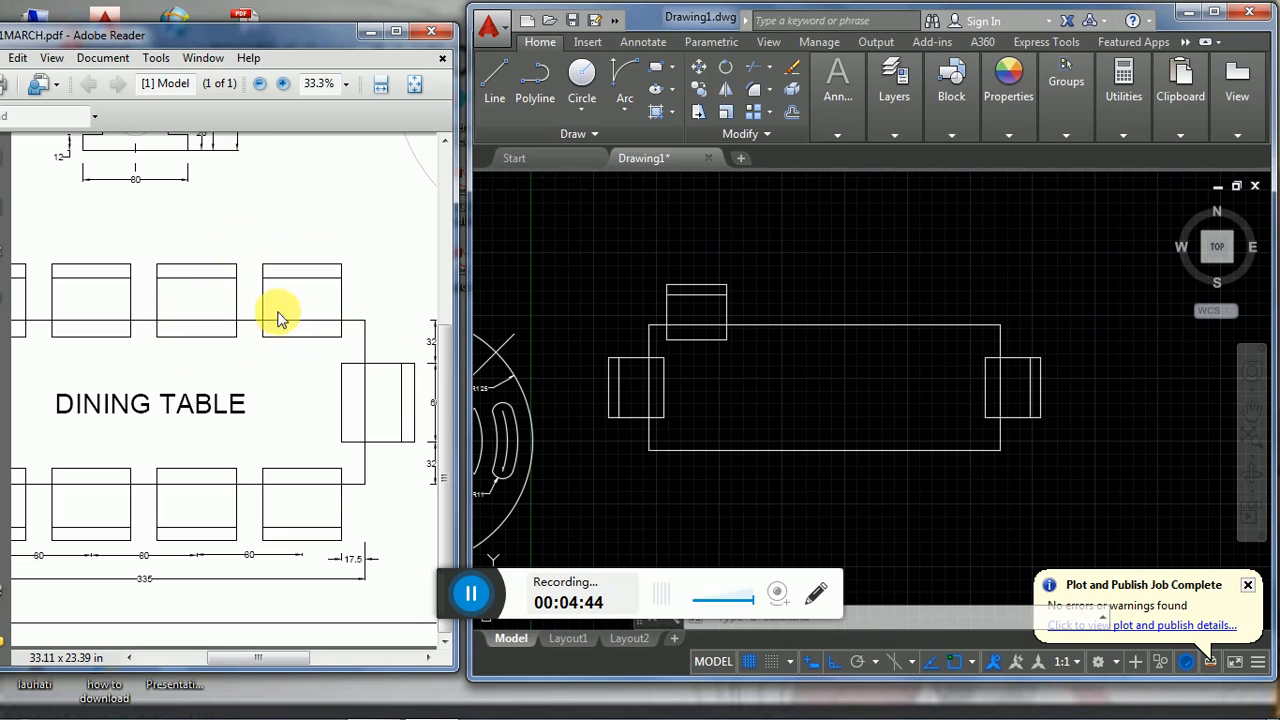
pyautogui.click(645, 264)
pyautogui.click(653, 268)
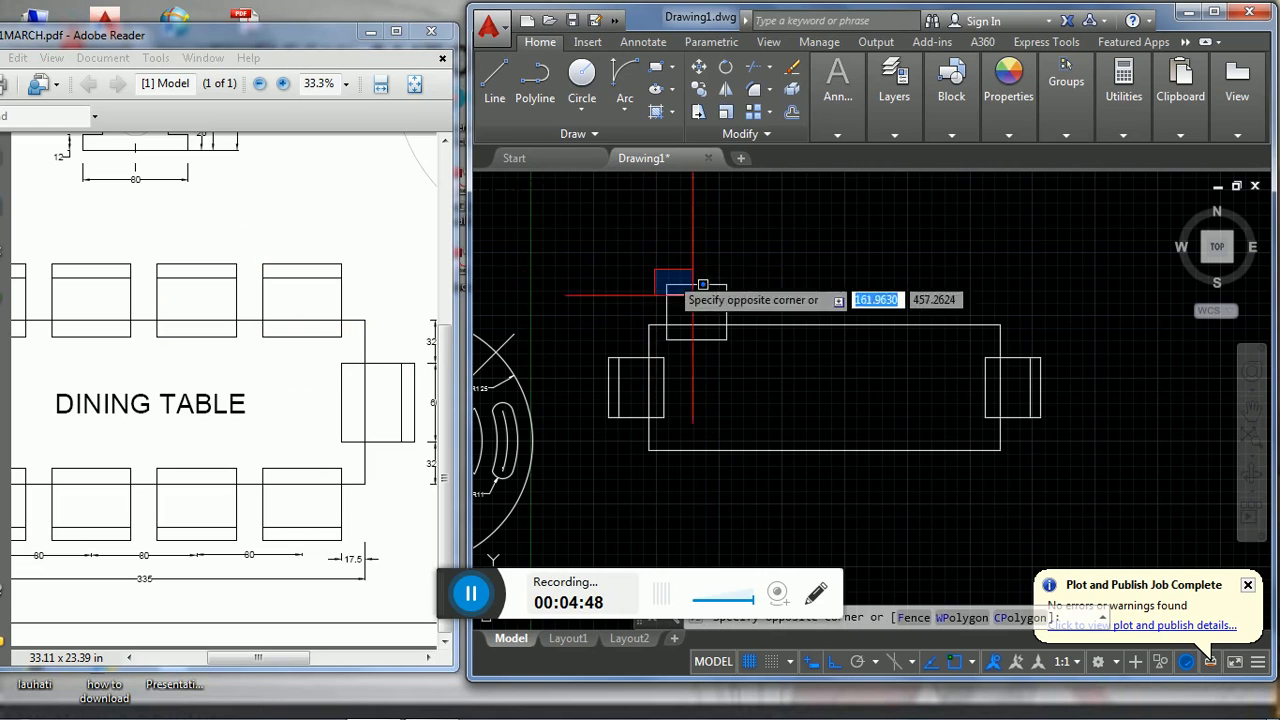
pyautogui.click(757, 346)
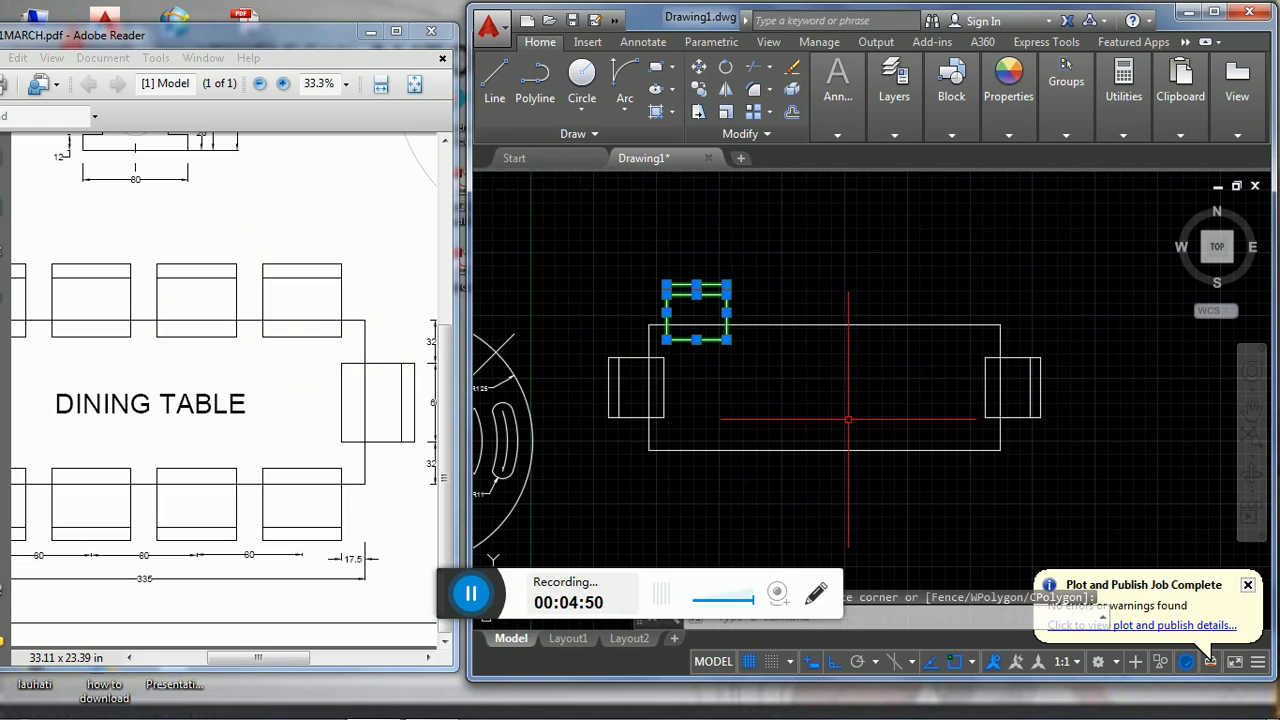
pyautogui.write('AR')
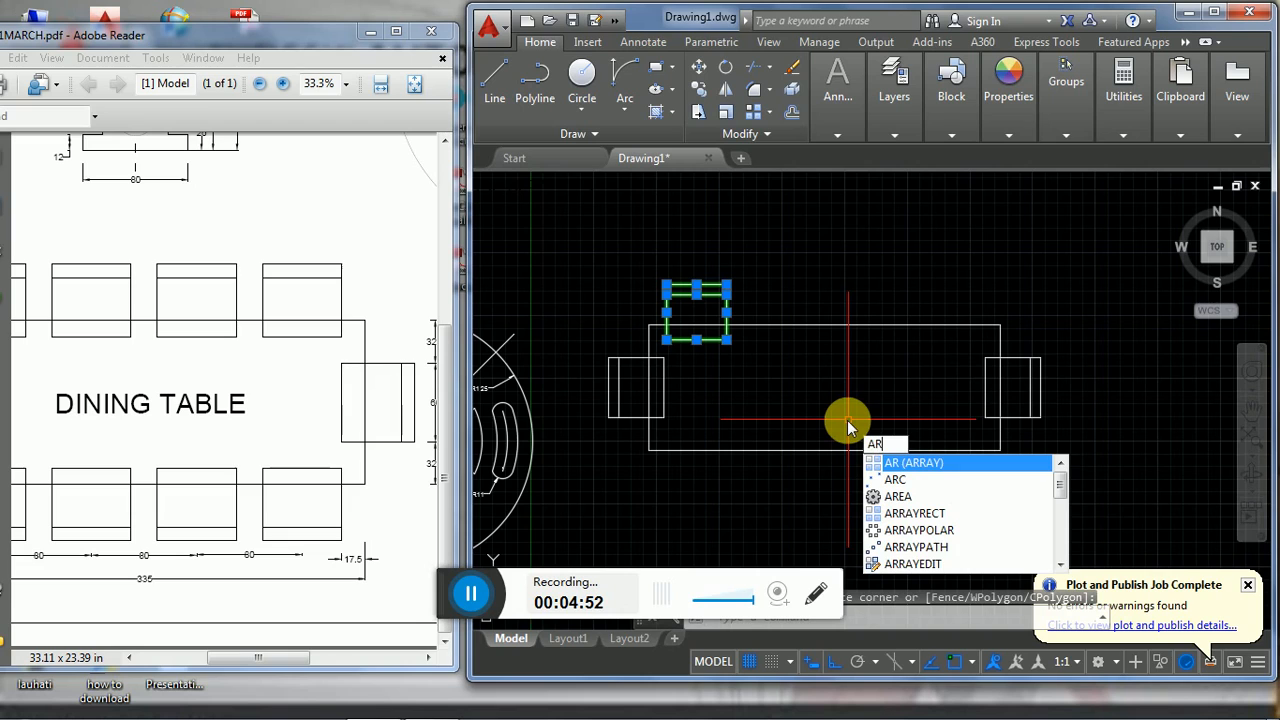
pyautogui.press('Return')
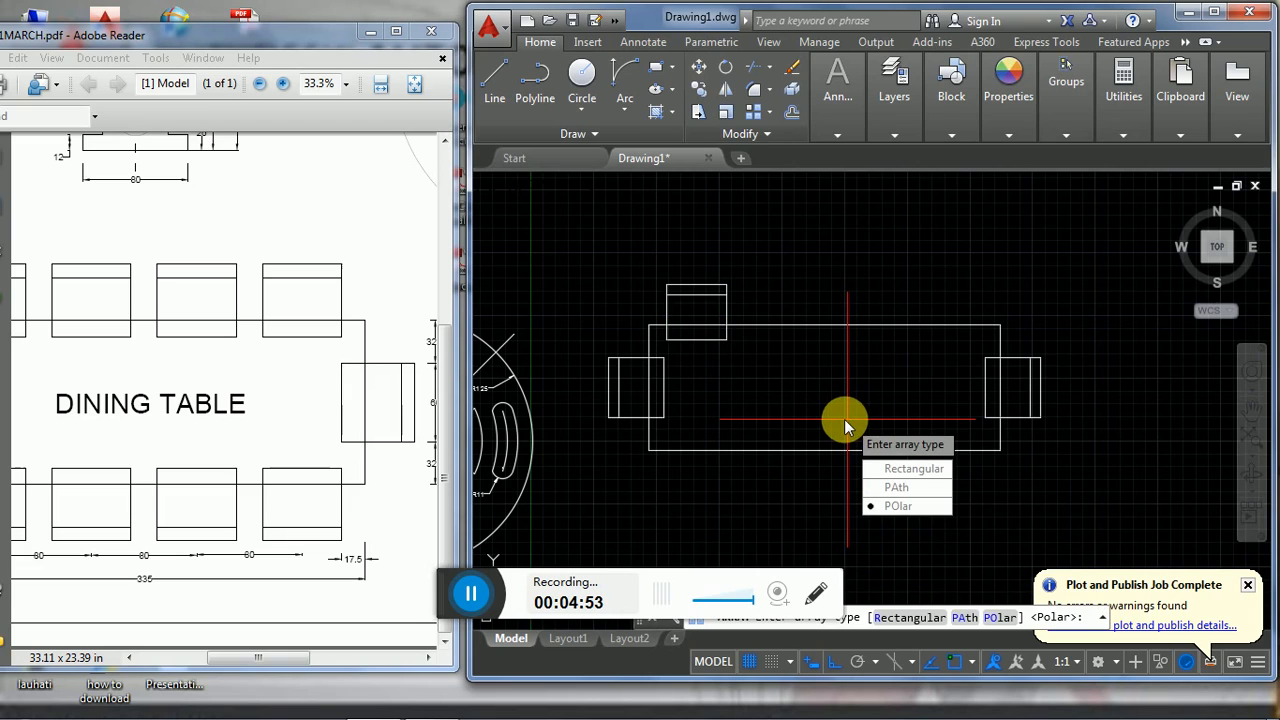
pyautogui.click(904, 472)
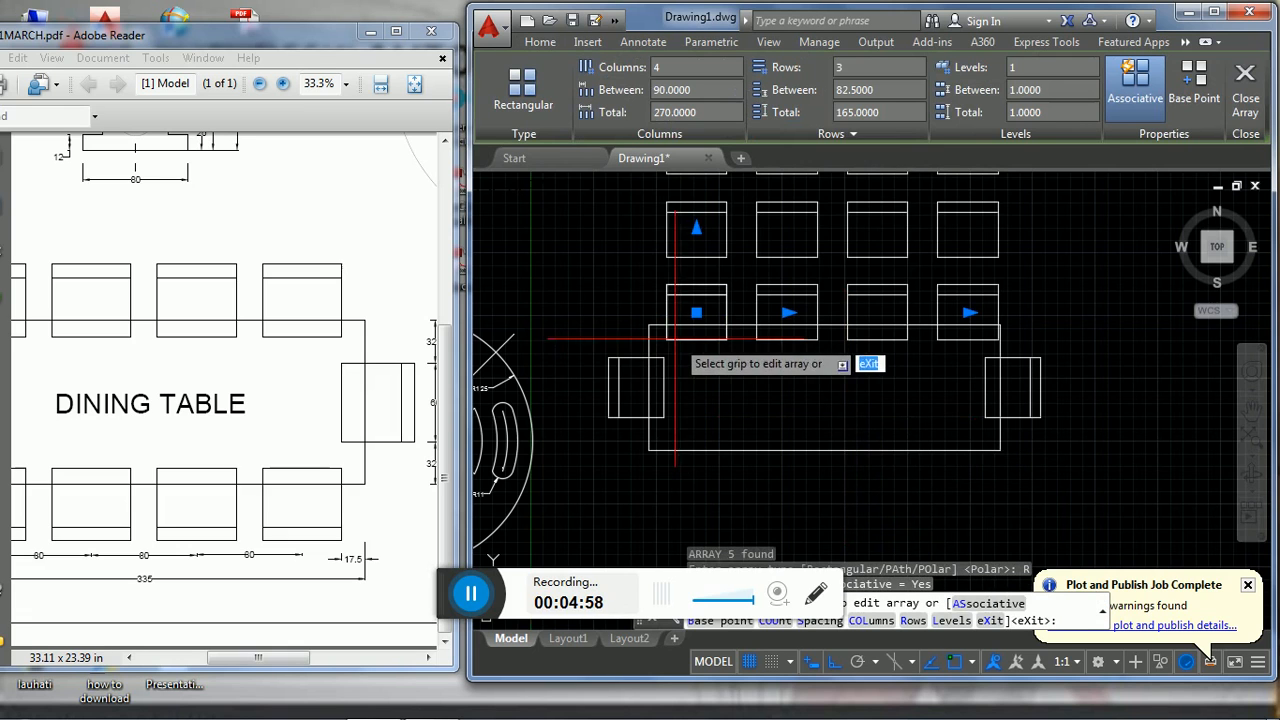
# - Reduce the chair array to 1 row, keeping its 4 columns
pyautogui.moveTo(809, 361)
pyautogui.mouseDown(button='middle')
pyautogui.moveTo(809, 437)
pyautogui.moveTo(799, 421)
pyautogui.mouseUp(button='middle')
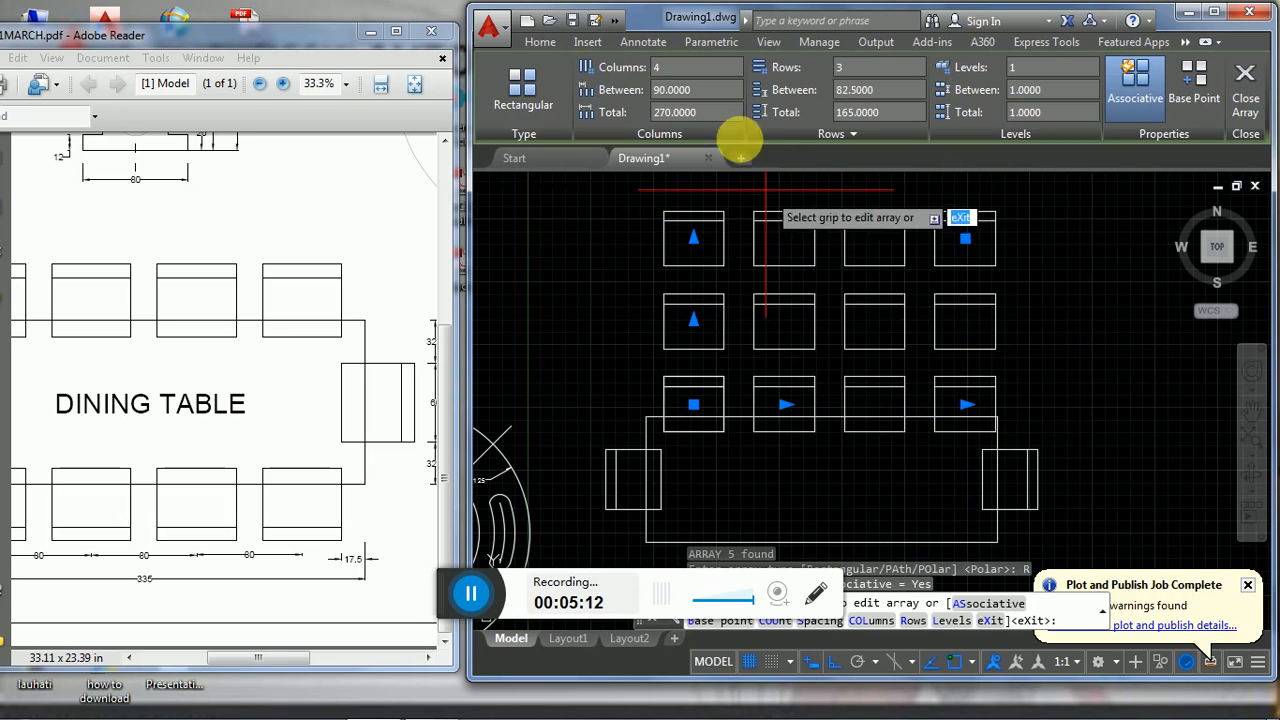
pyautogui.click(683, 70)
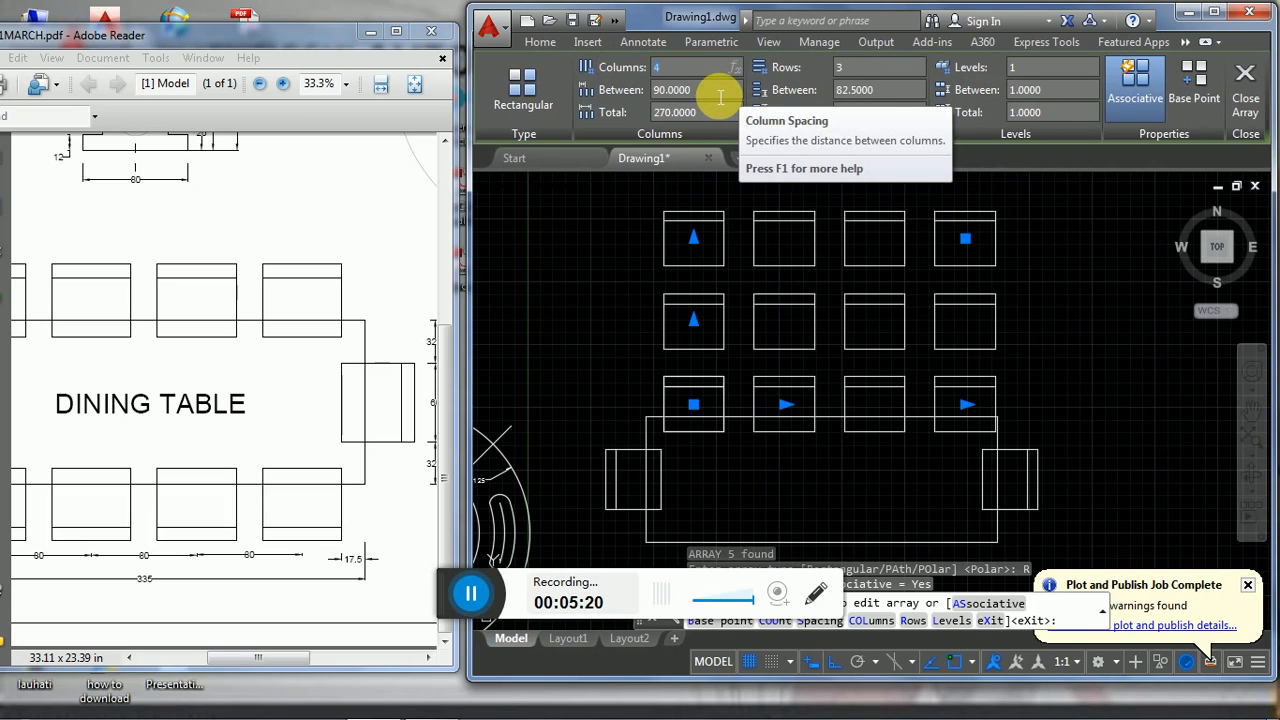
pyautogui.click(871, 72)
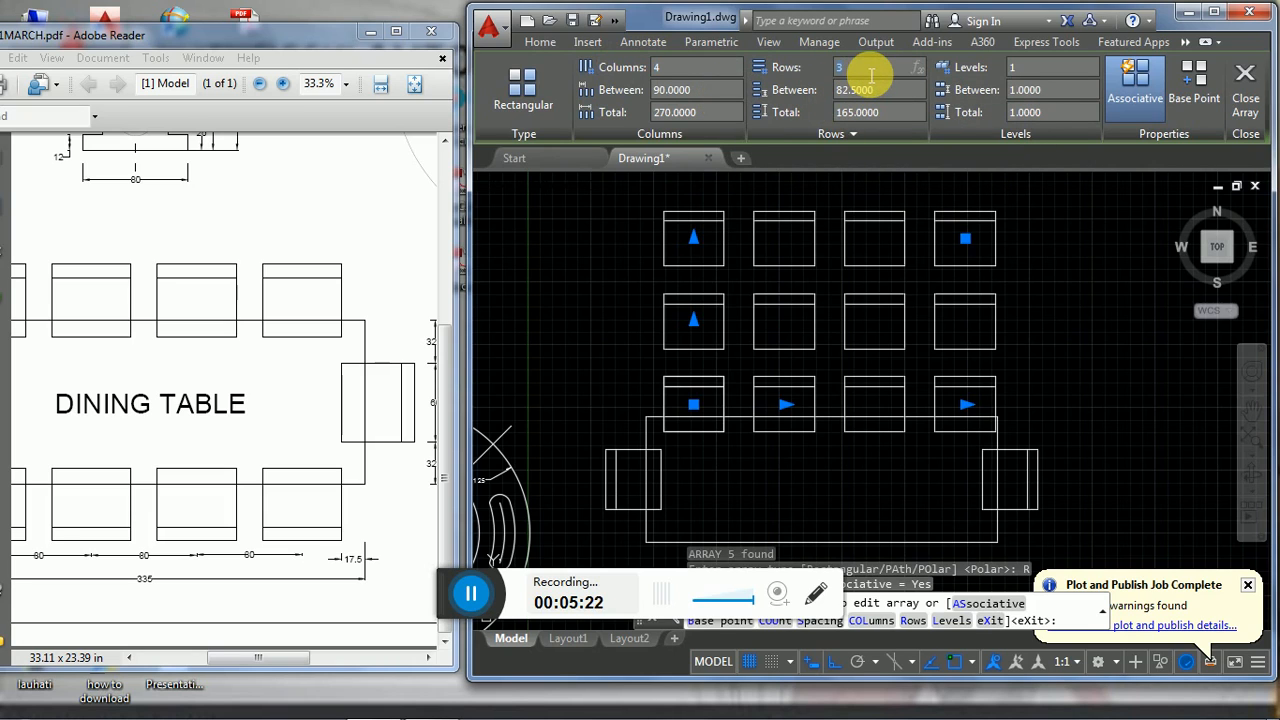
pyautogui.write('1')
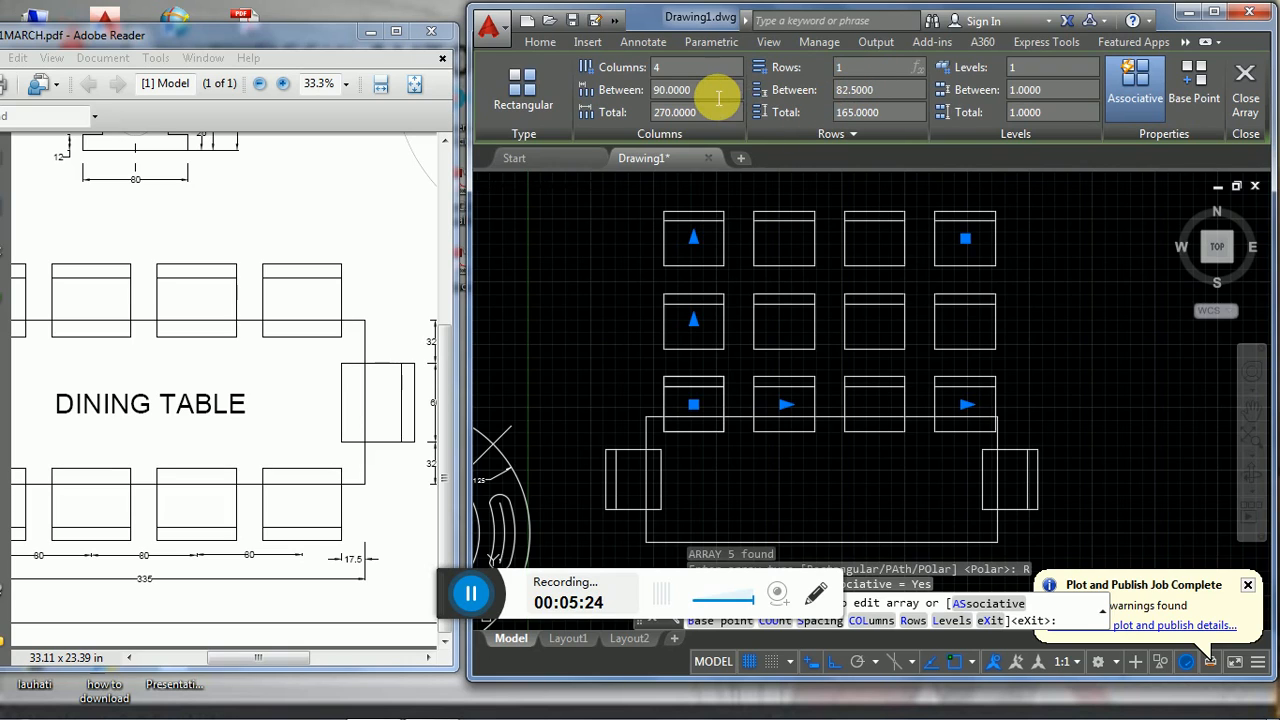
pyautogui.press('Return')
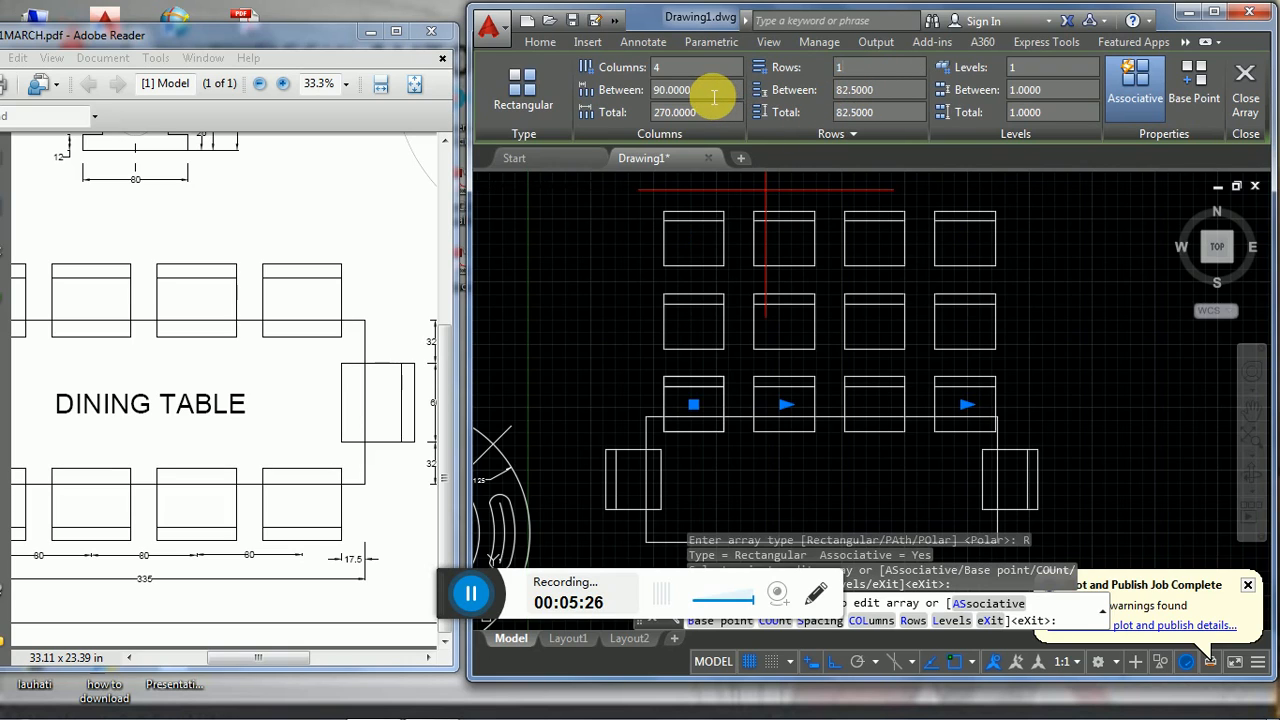
# - Check the chair spacing in the PDF reference and set the array's column spacing to 80
pyautogui.click(712, 90)
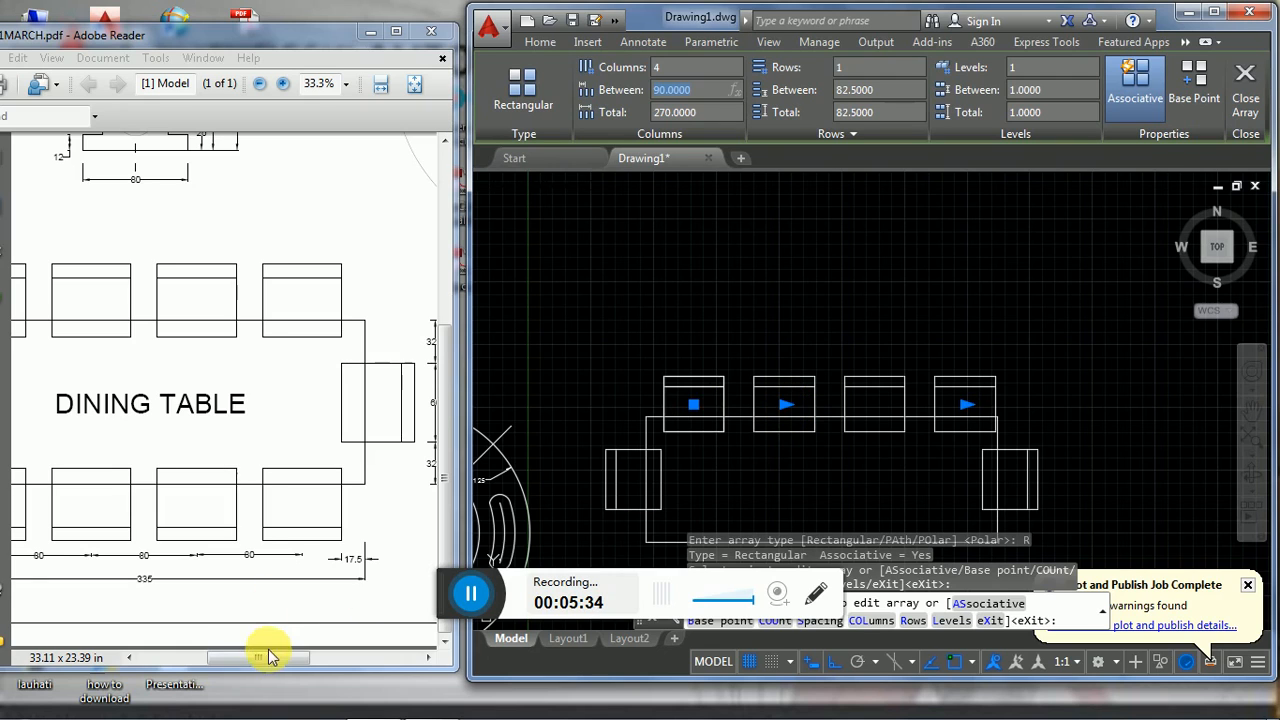
pyautogui.moveTo(268, 662); pyautogui.dragTo(224, 660)
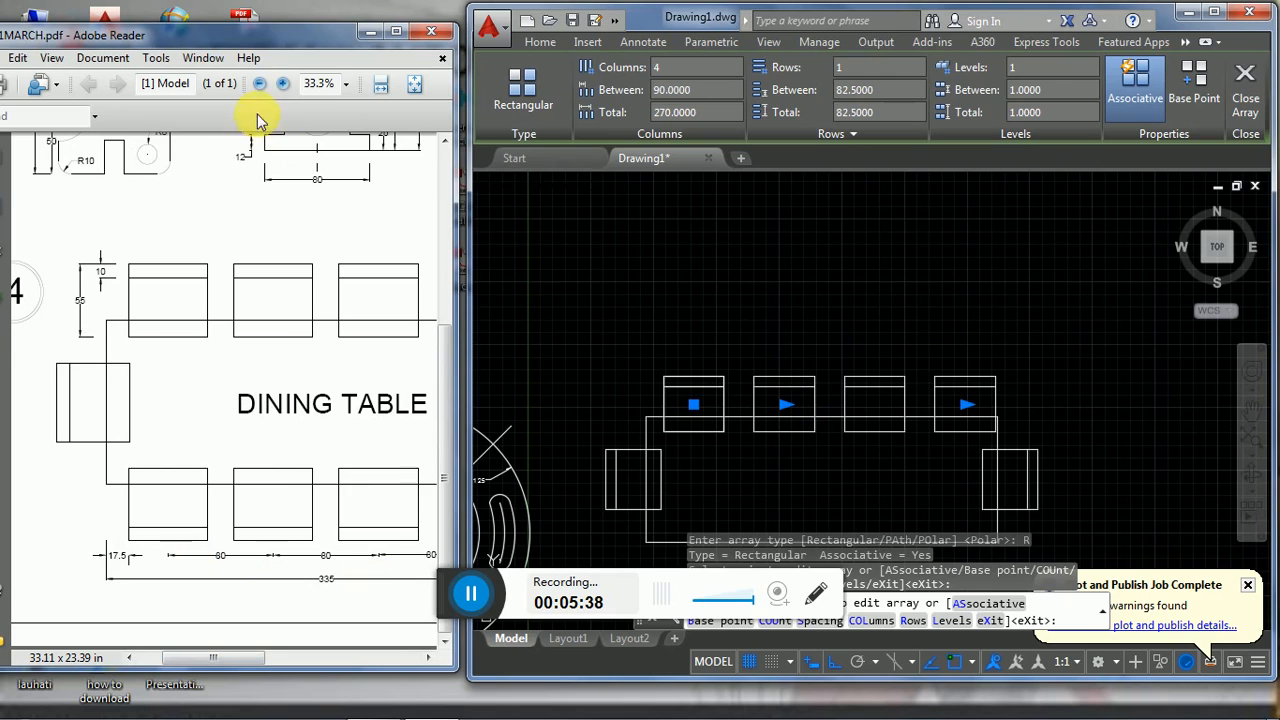
pyautogui.click(283, 84)
pyautogui.moveTo(449, 371); pyautogui.dragTo(447, 495)
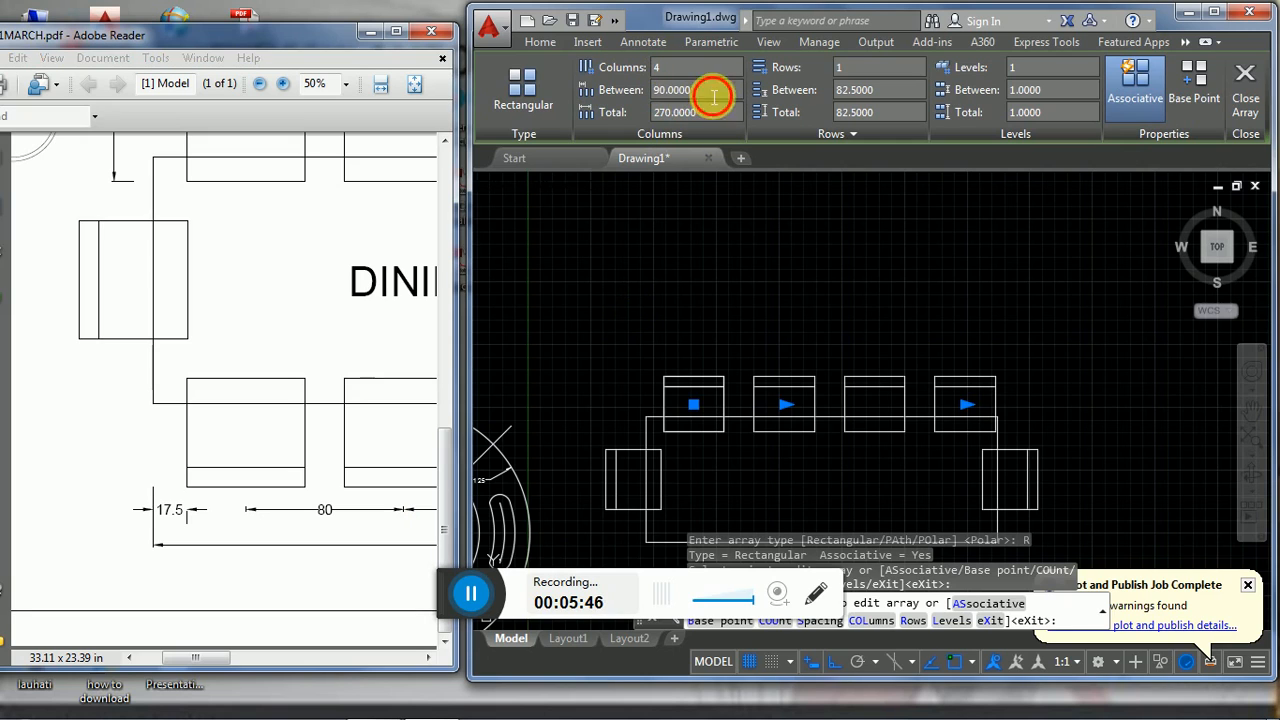
pyautogui.click(700, 92)
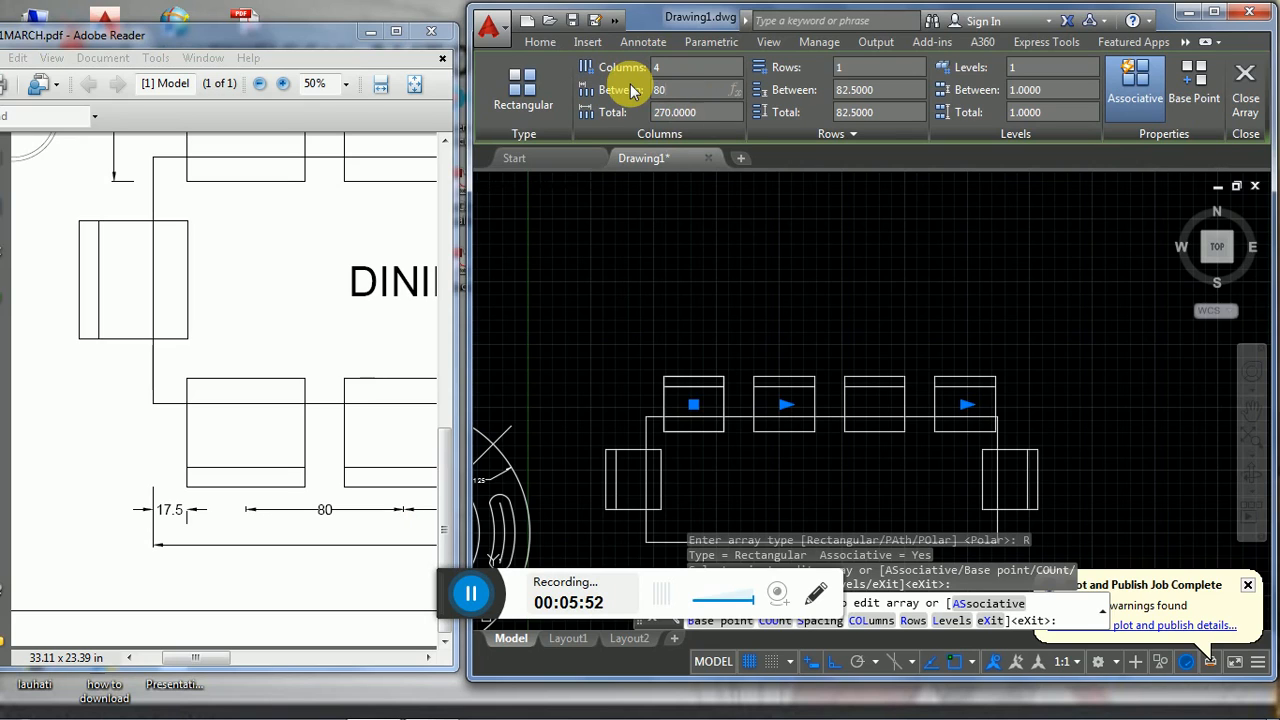
pyautogui.write('80')
pyautogui.press('Return')
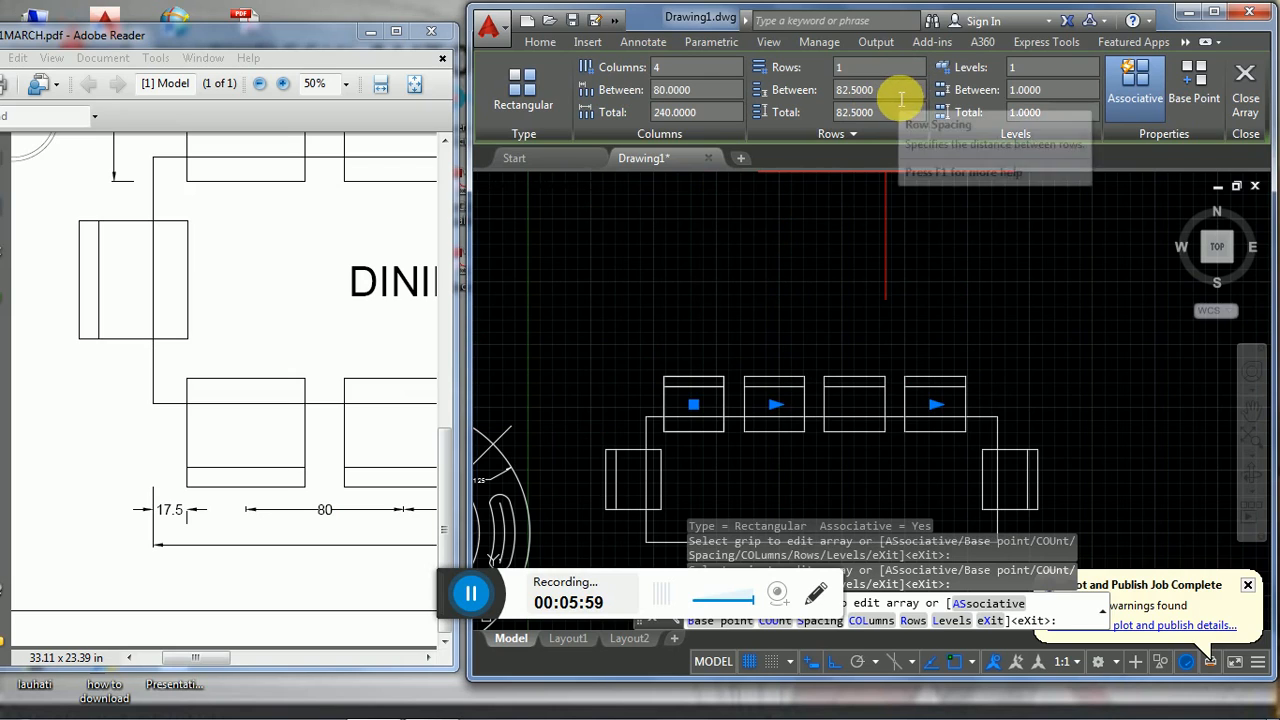
# - Set the chair array's row spacing to 80 and finish editing the array
pyautogui.doubleClick(862, 90)
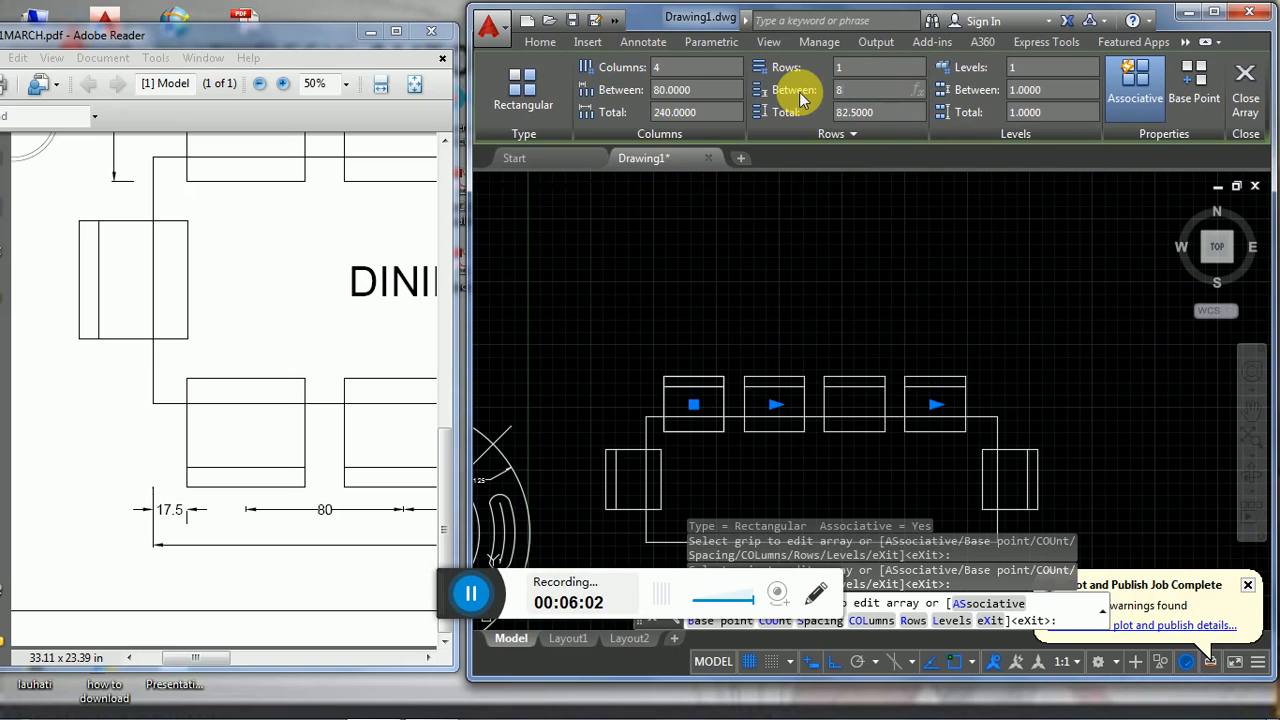
pyautogui.press('Return')
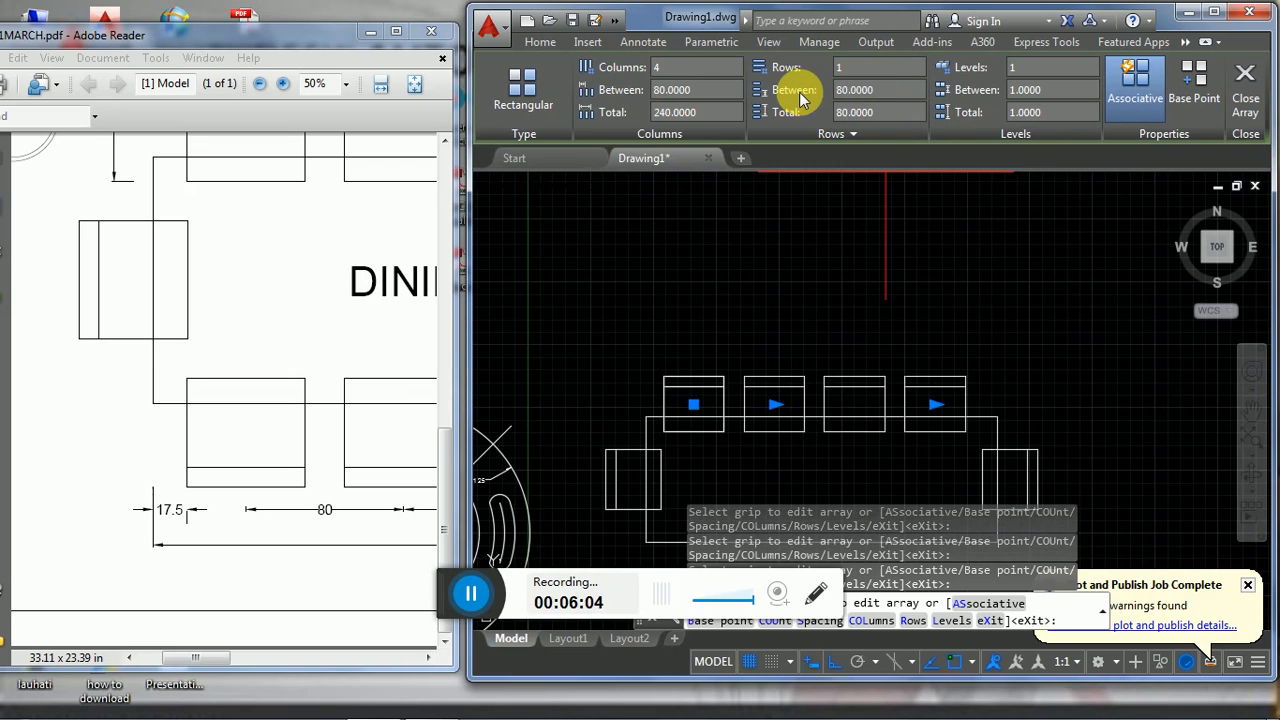
pyautogui.moveTo(894, 303); pyautogui.dragTo(858, 220, button='middle')
pyautogui.press('Escape')
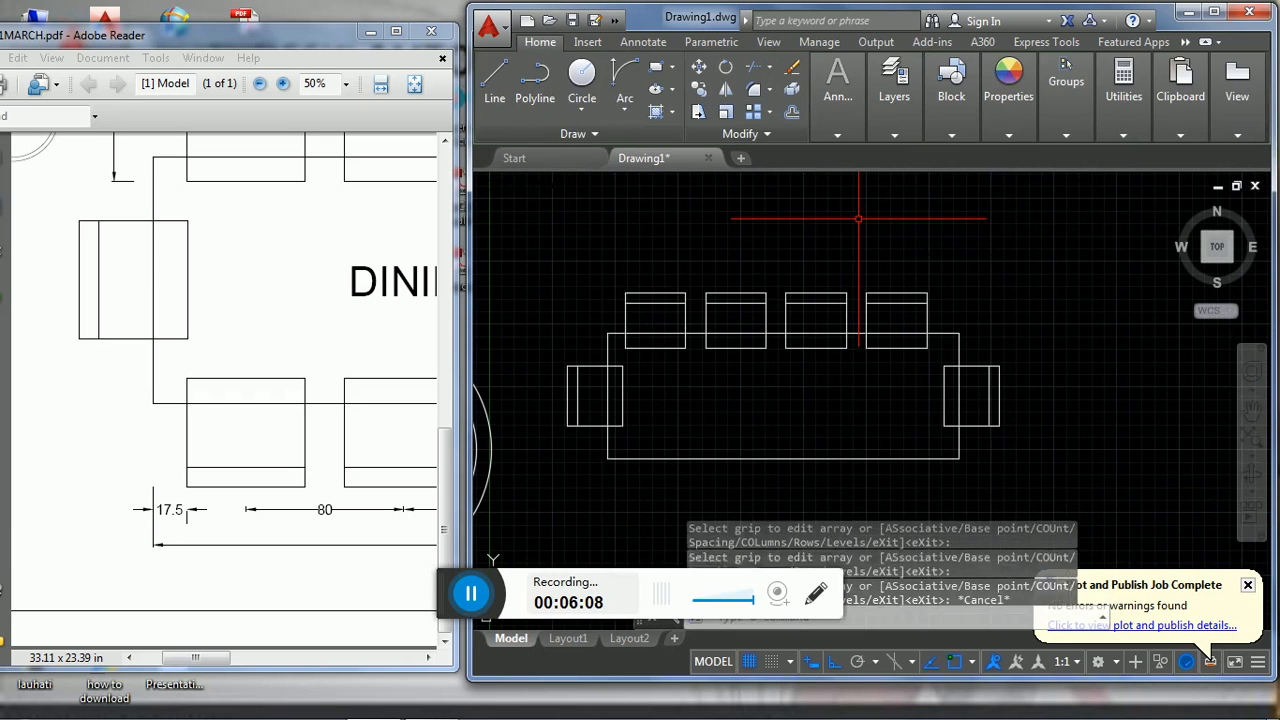
# - Mirror the row of four chairs to the table's lower edge about the horizontal line through the short edges' midpoints, keeping the source objects
pyautogui.click(619, 267)
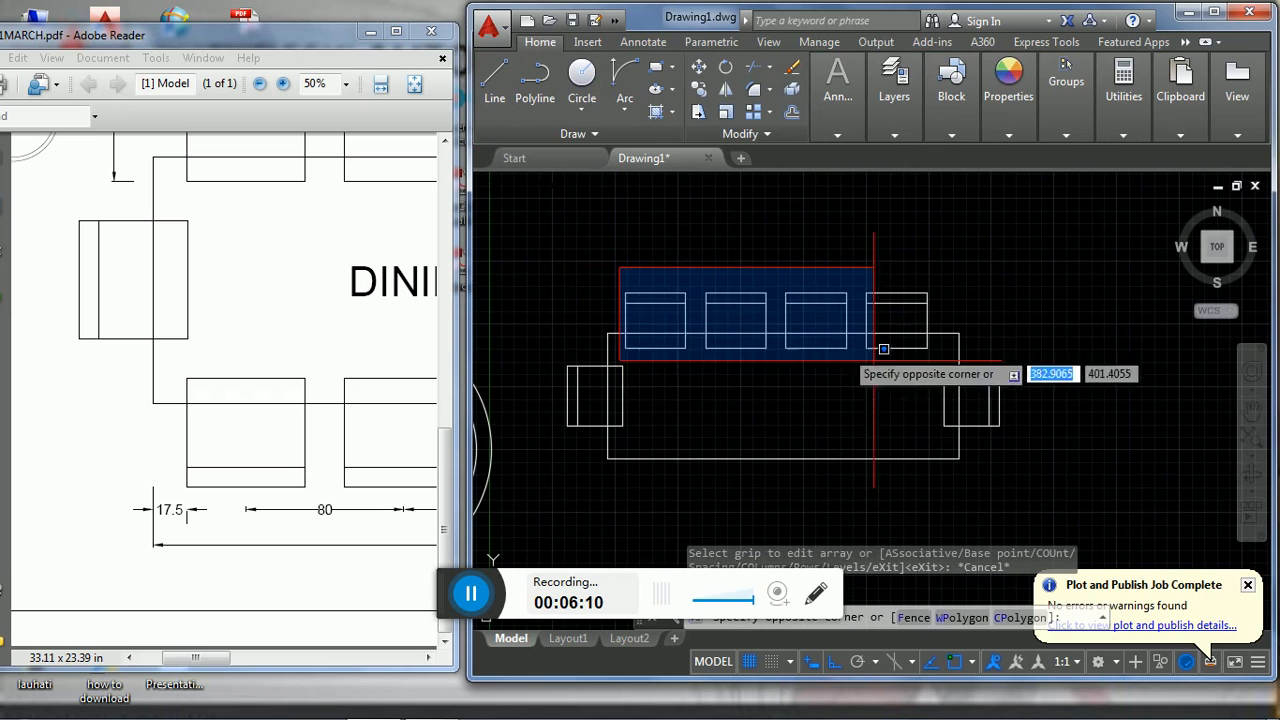
pyautogui.click(936, 362)
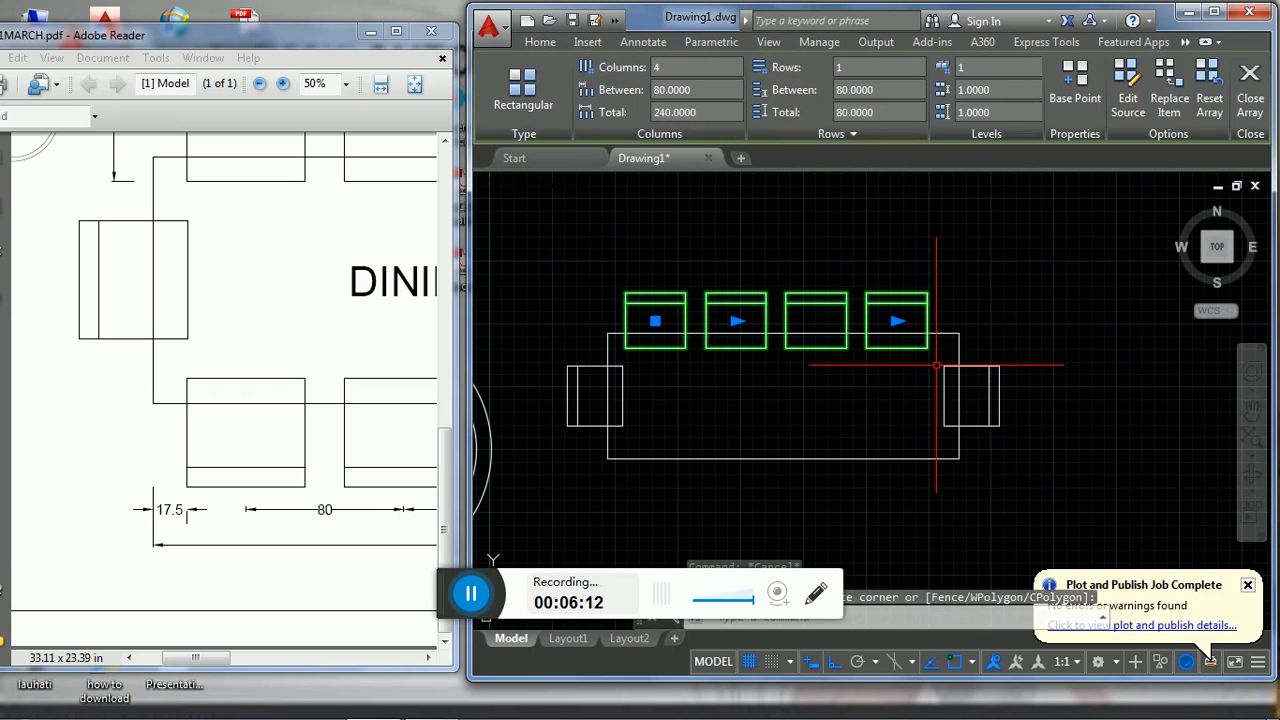
pyautogui.write('mi')
pyautogui.press('Return')
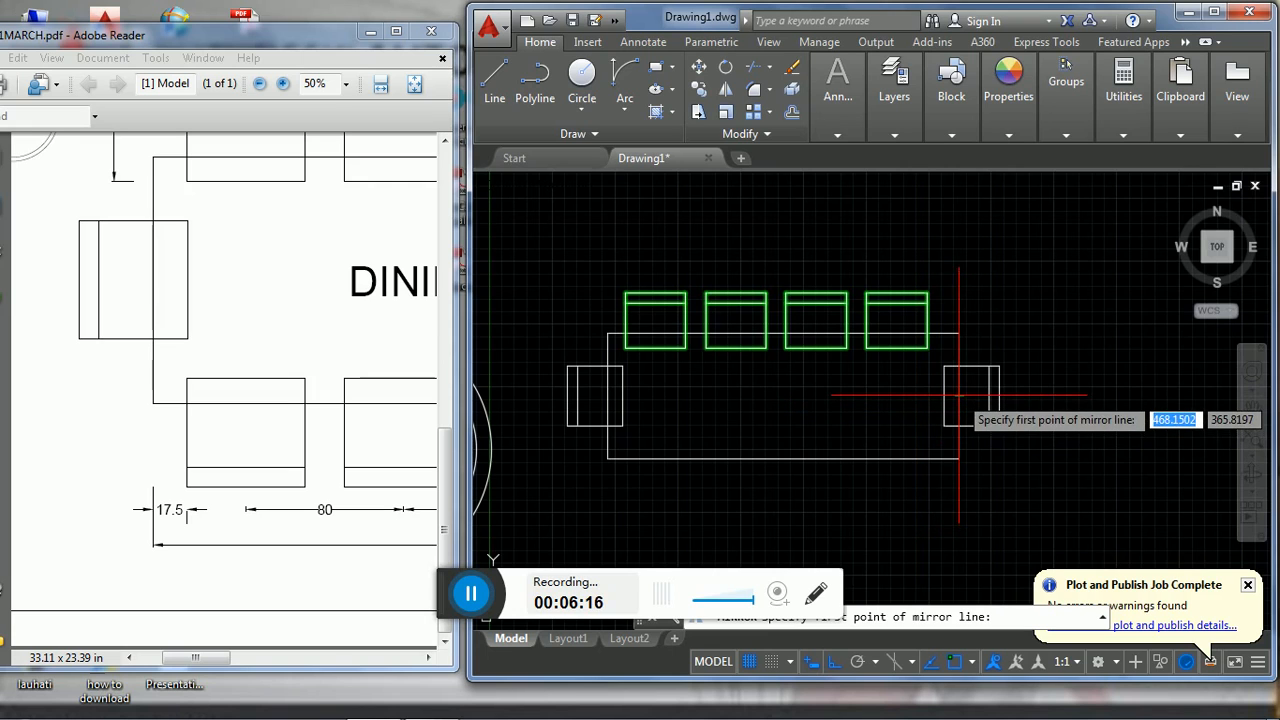
pyautogui.click(959, 396)
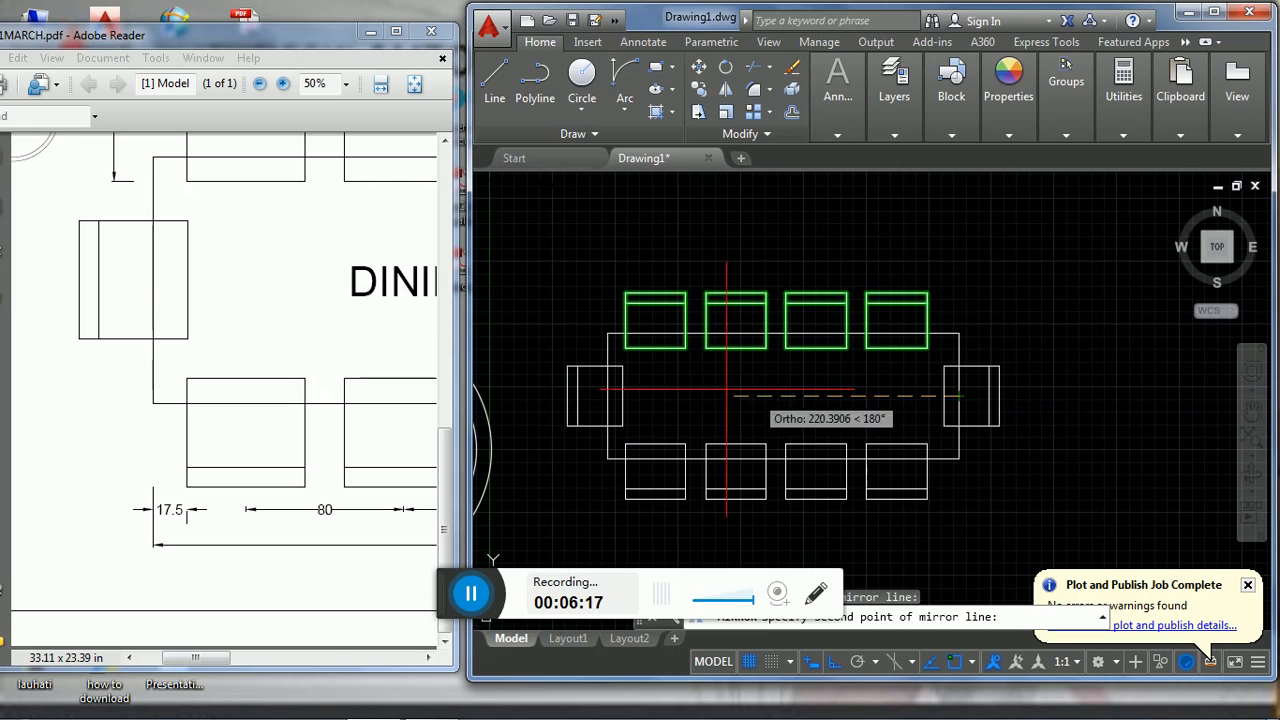
pyautogui.click(612, 410)
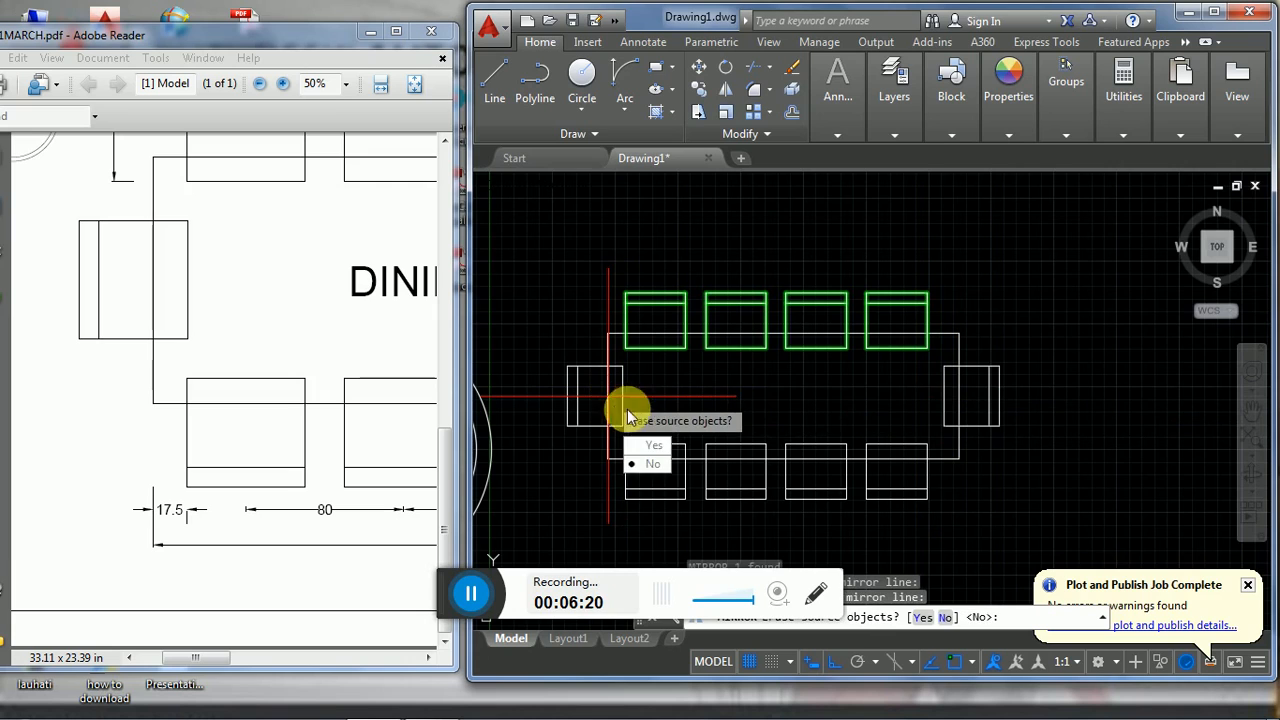
pyautogui.click(645, 462)
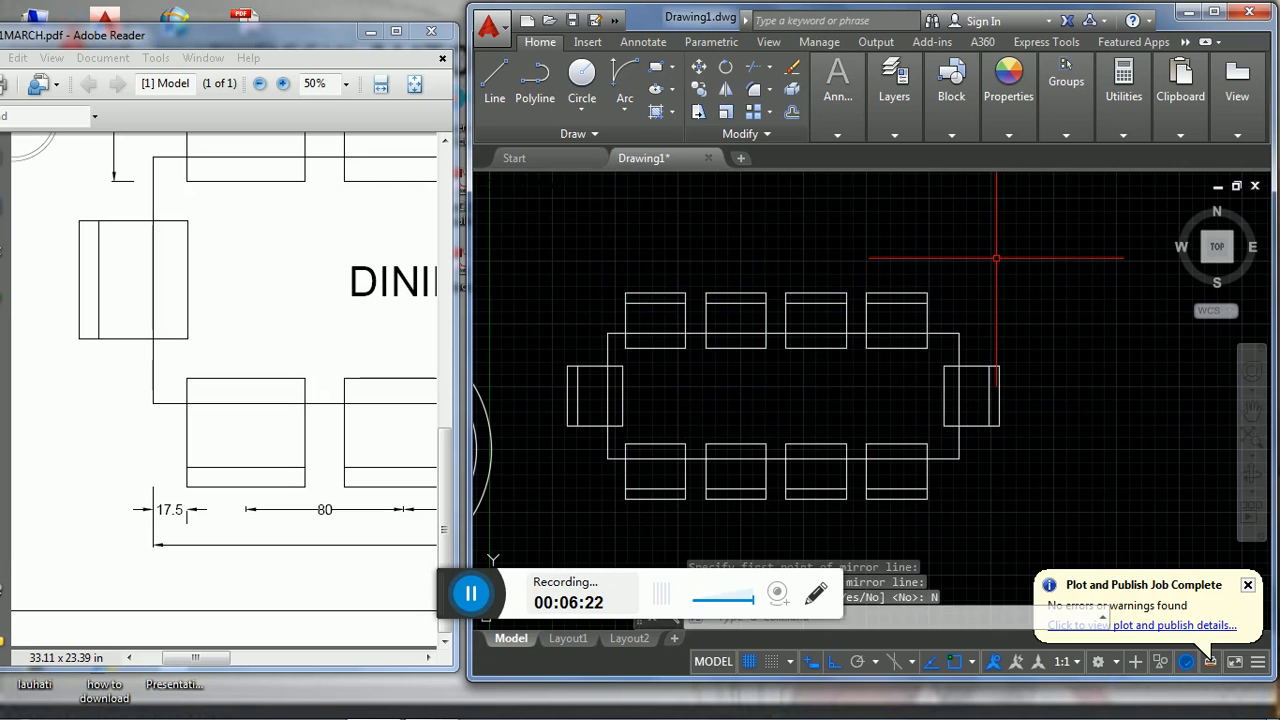
pyautogui.press('Escape')
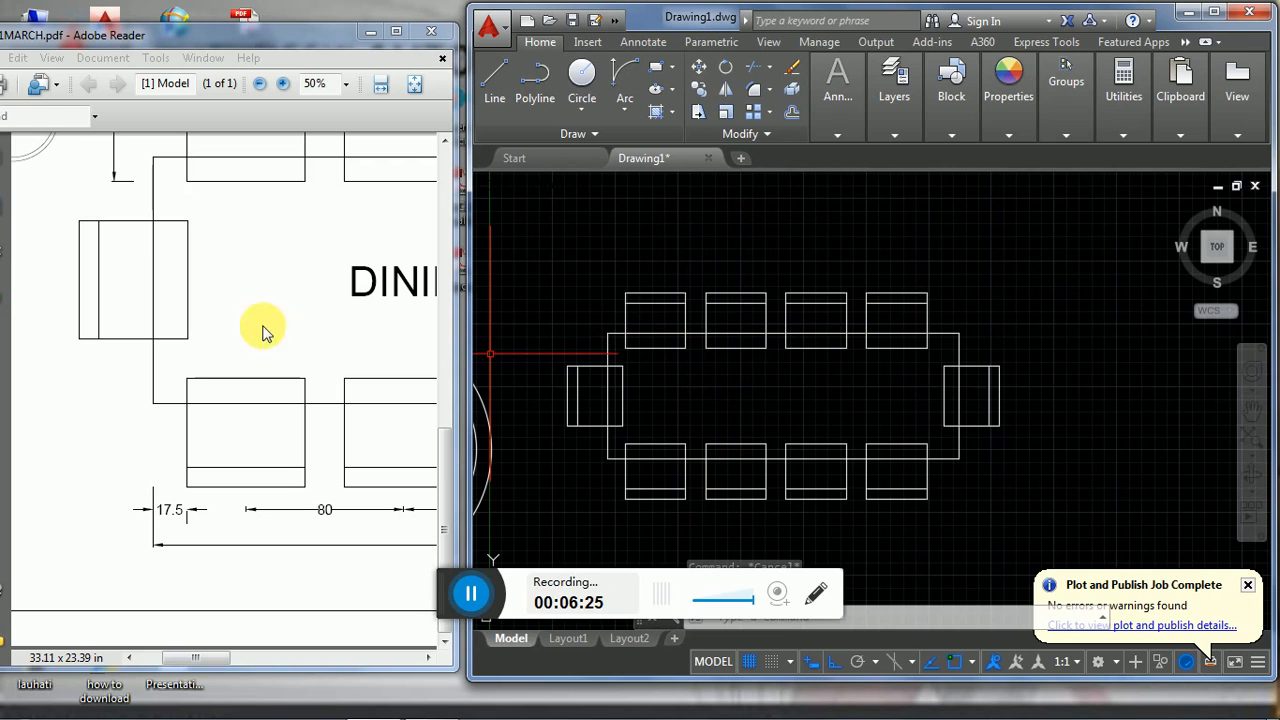
# - Add multiline text reading "DINING TABLE" inside the dining table between the two rows of chairs
pyautogui.moveTo(200, 662); pyautogui.dragTo(250, 662)
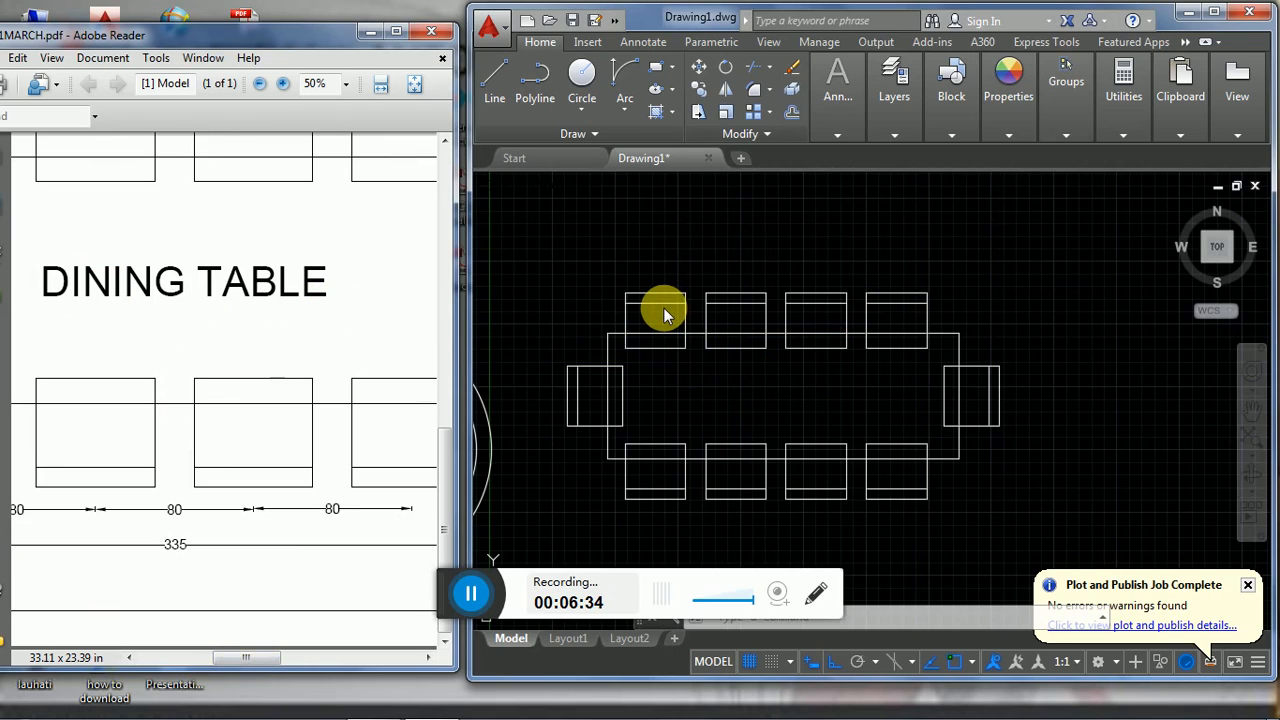
pyautogui.click(705, 274)
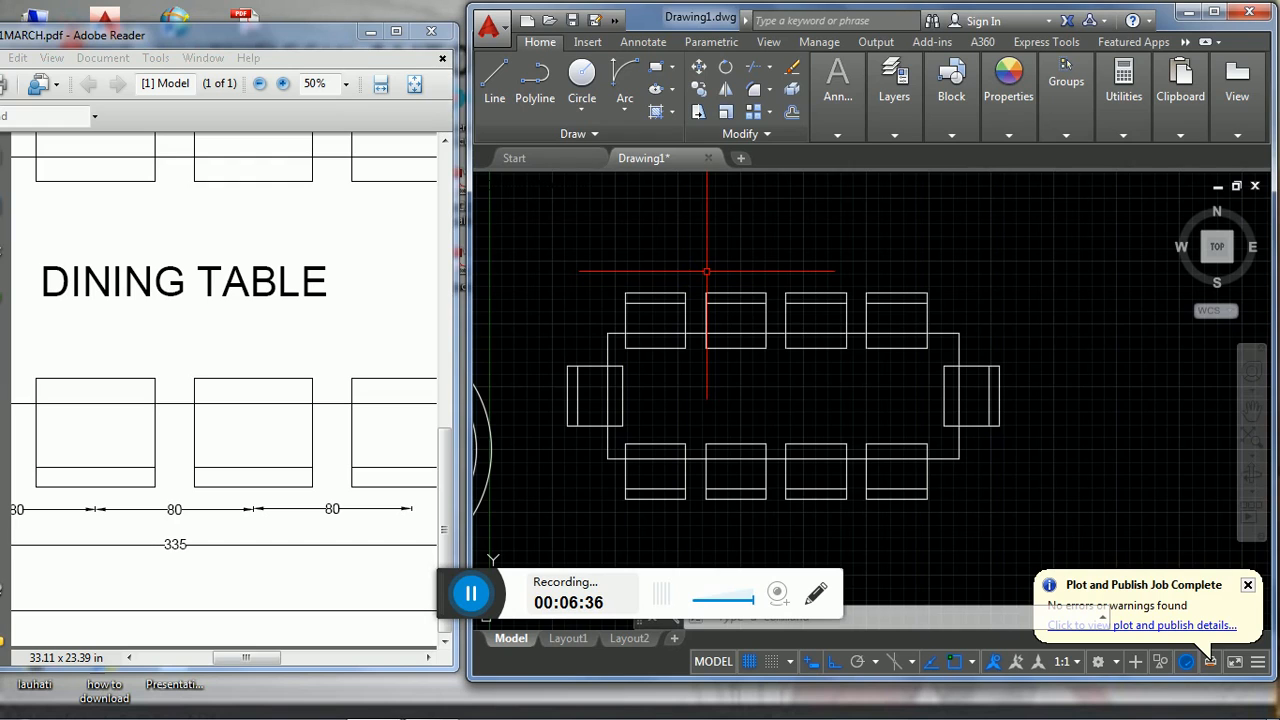
pyautogui.write('MT')
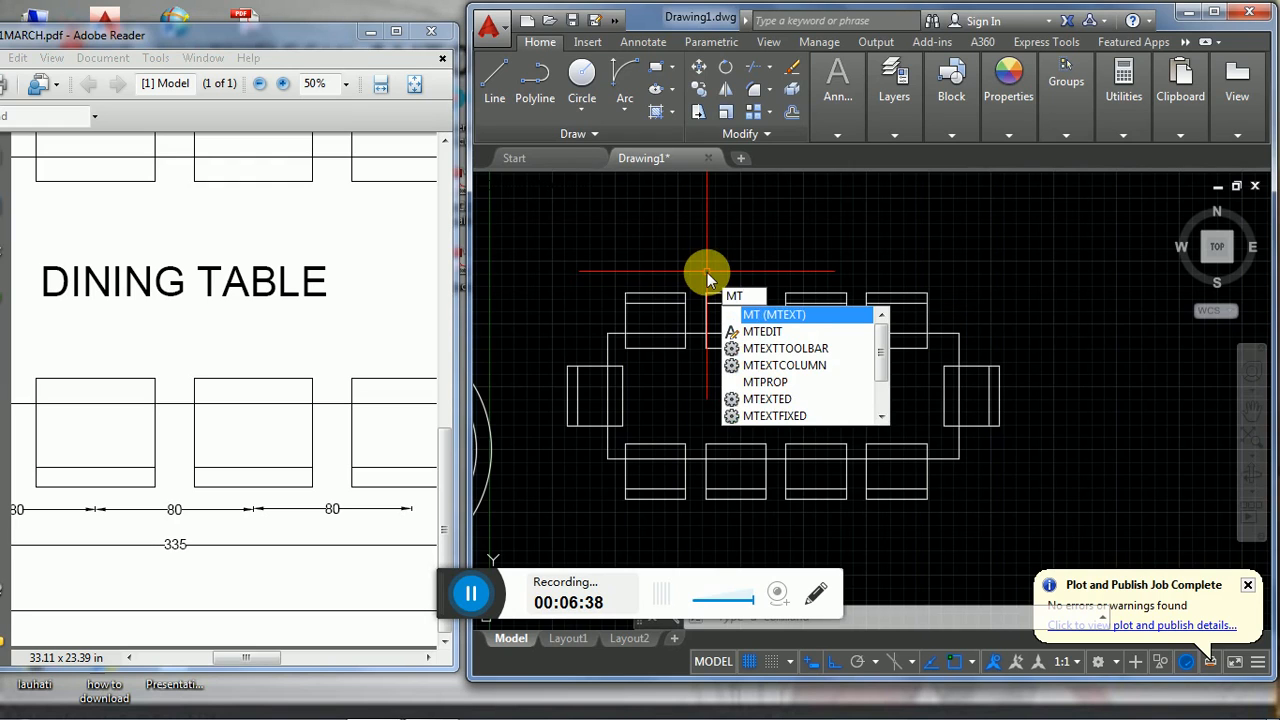
pyautogui.press('Return')
pyautogui.click(672, 371)
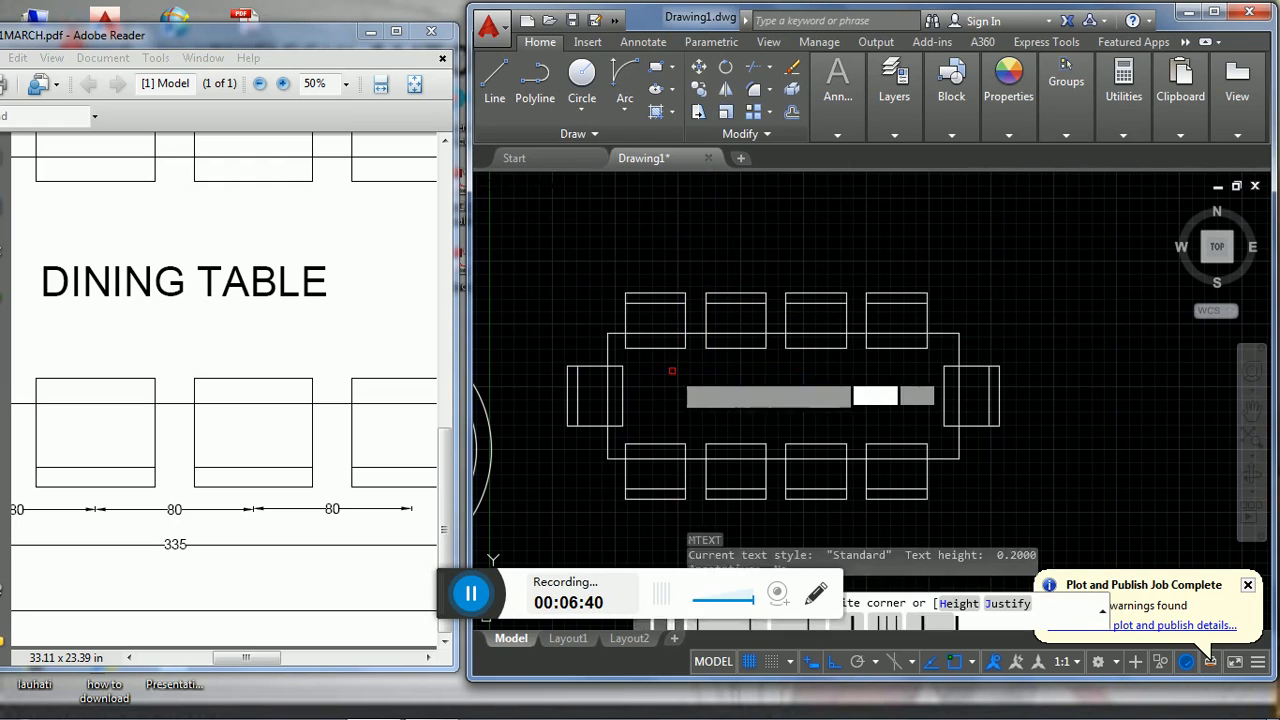
pyautogui.click(900, 419)
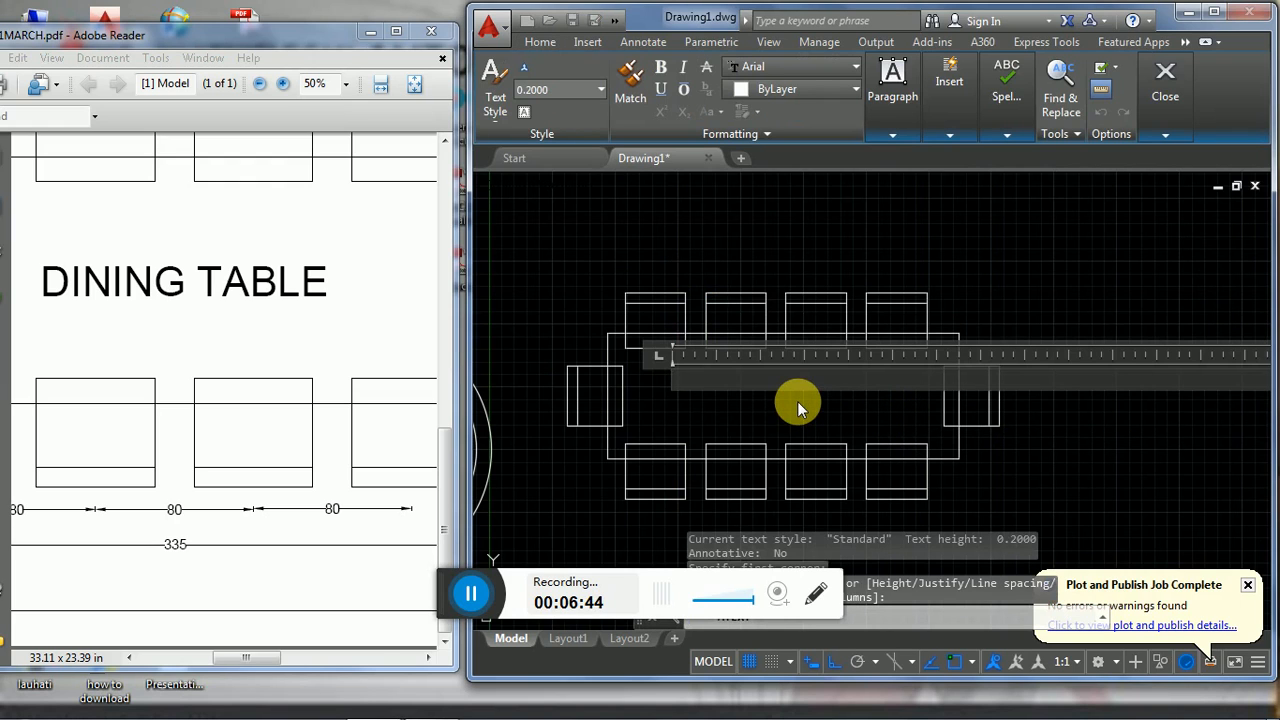
pyautogui.write('DI')
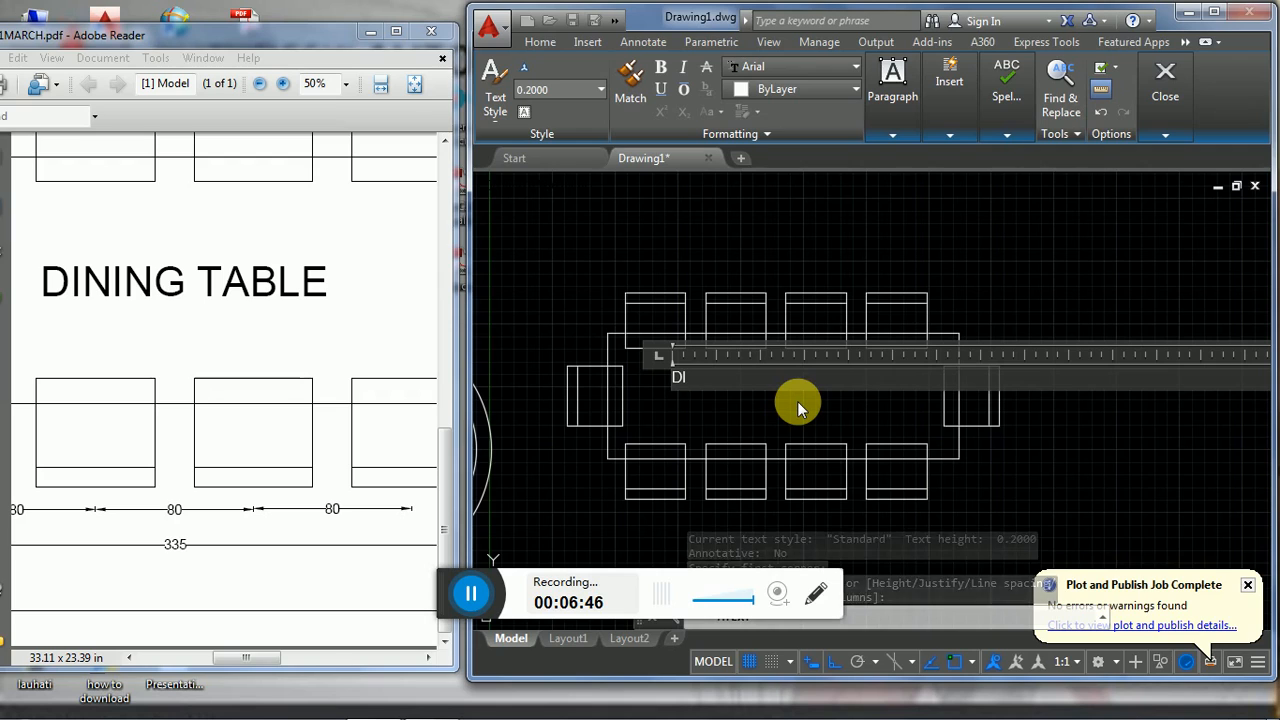
pyautogui.write('NING')
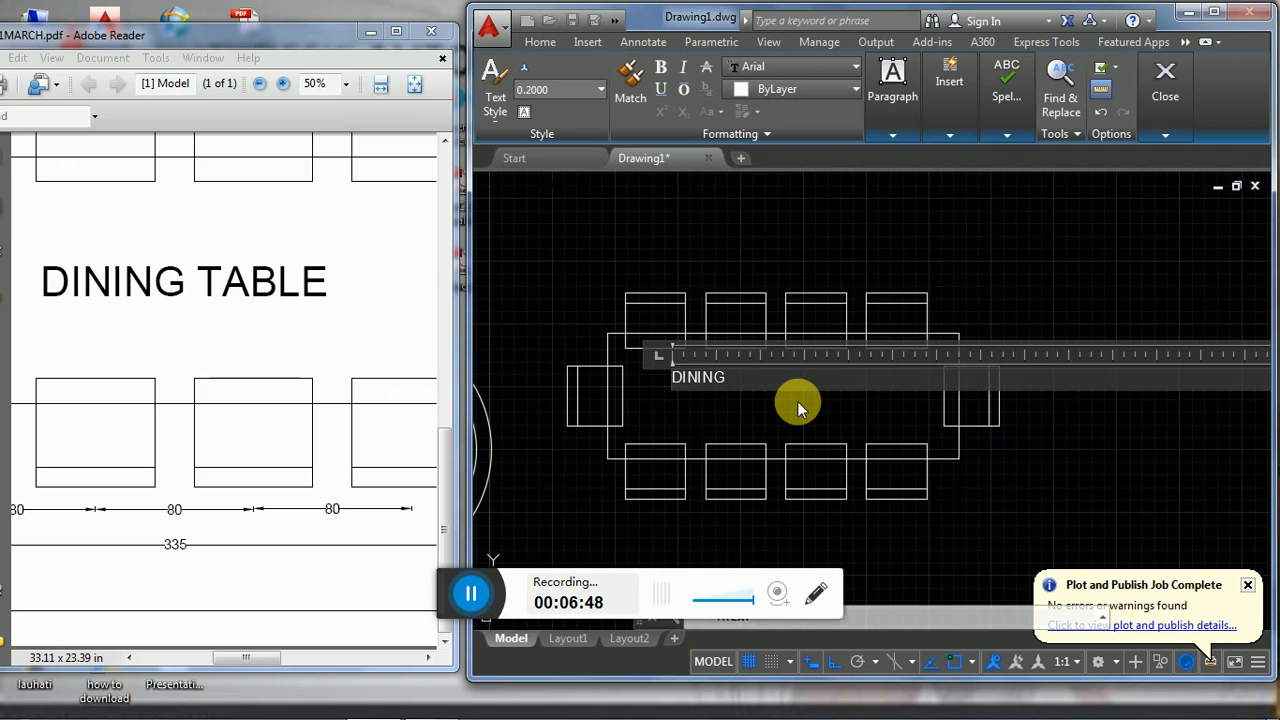
pyautogui.write(' TABLE')
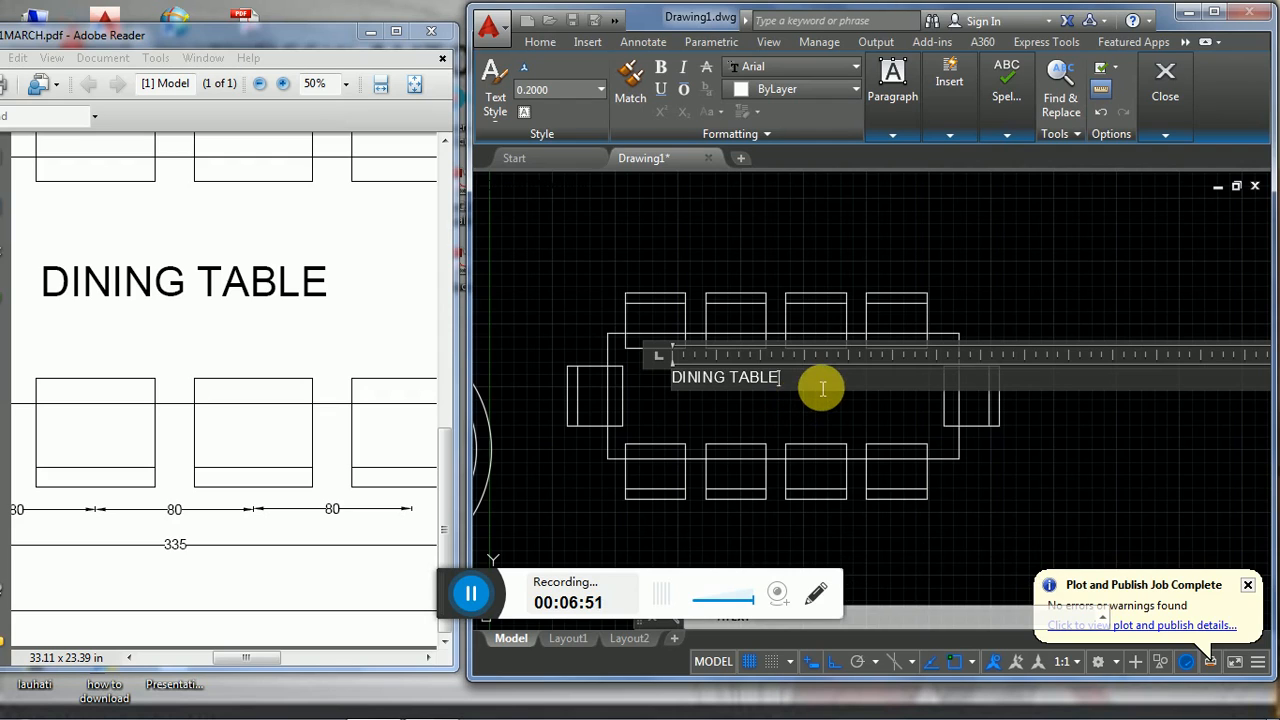
# - Set the height of the "DINING TABLE" text to 10 and finish editing it
pyautogui.moveTo(791, 391); pyautogui.dragTo(693, 397)
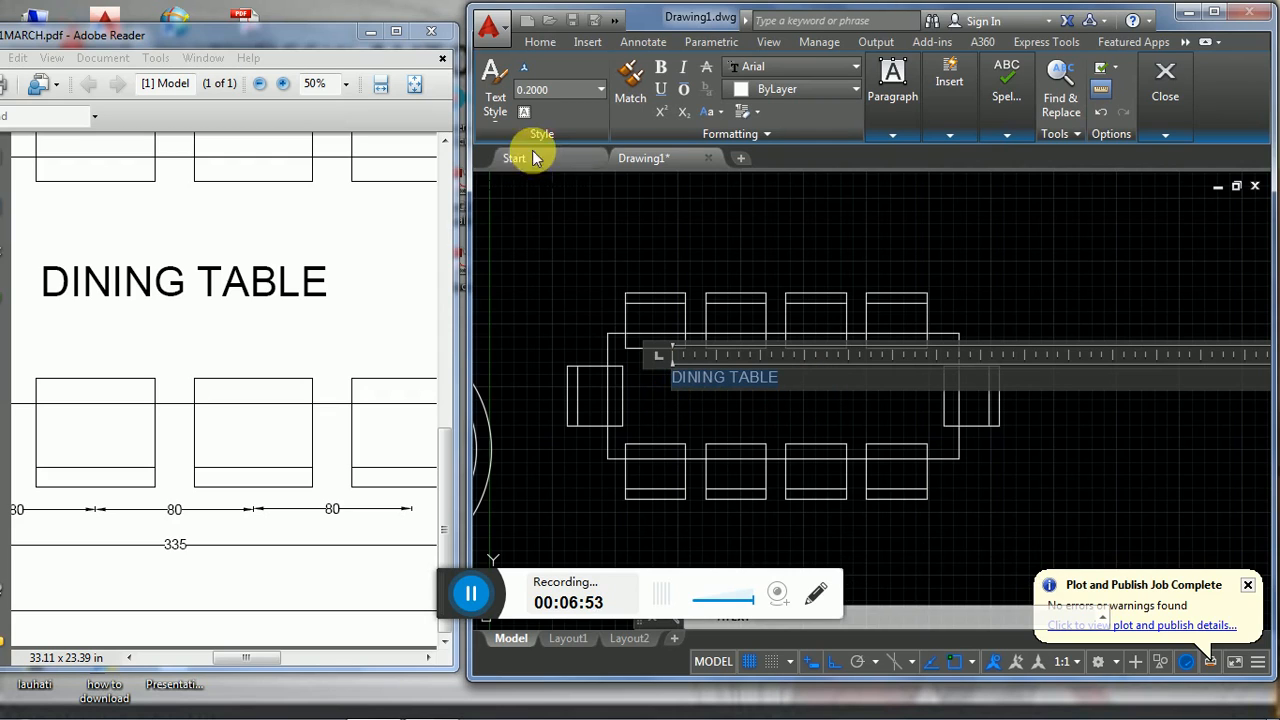
pyautogui.click(572, 97)
pyautogui.write('10')
pyautogui.press('Return')
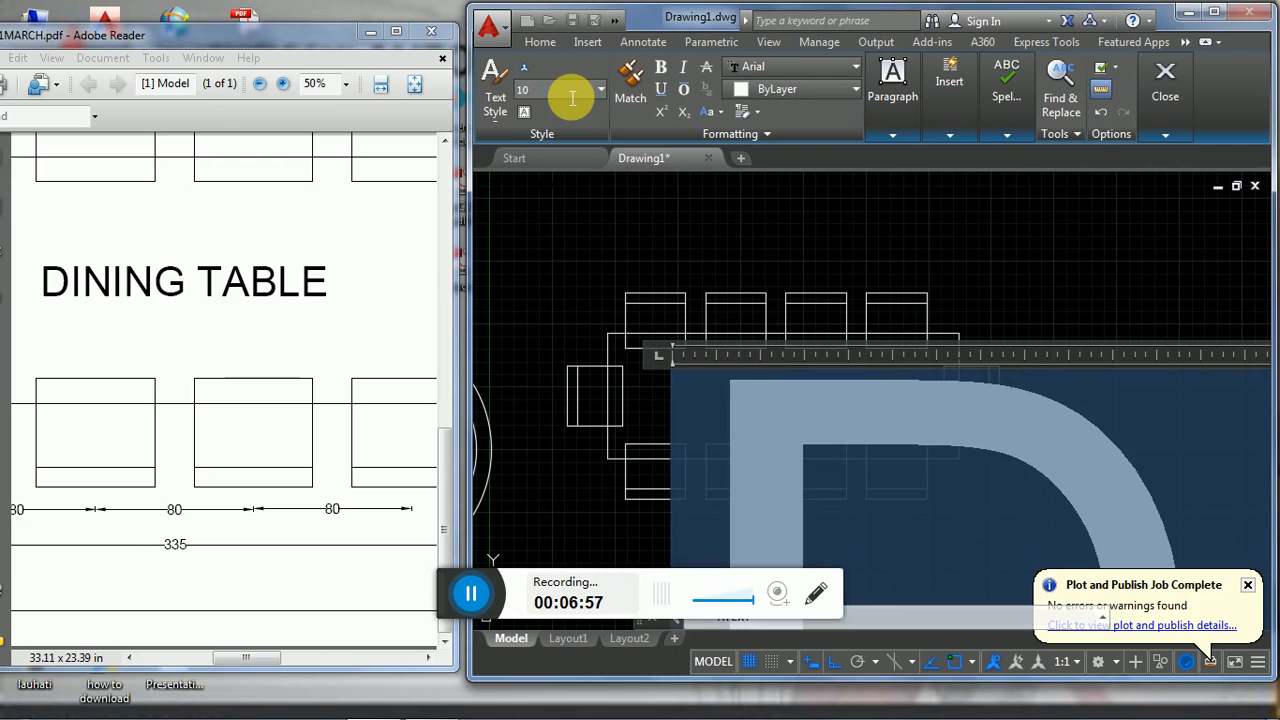
pyautogui.click(616, 228)
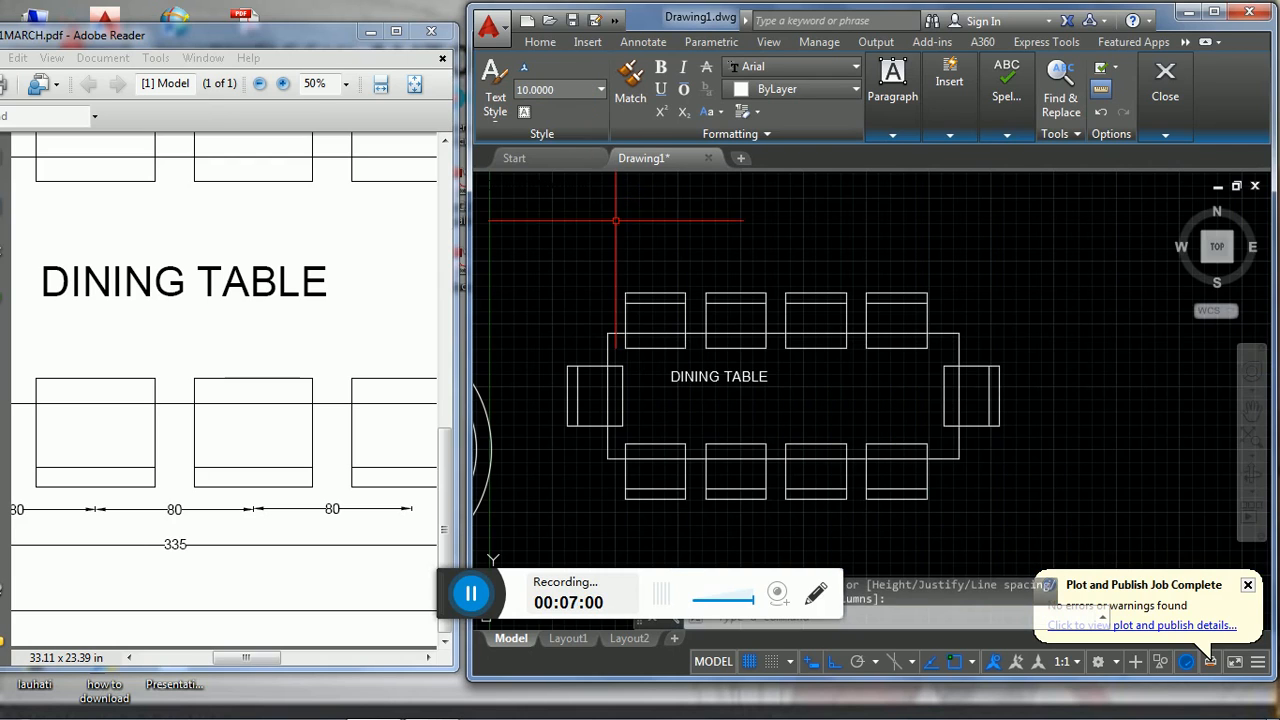
# - Reopen the "DINING TABLE" text, set its height to 20 and finish editing it
pyautogui.doubleClick(720, 380)
pyautogui.moveTo(777, 375); pyautogui.dragTo(703, 388)
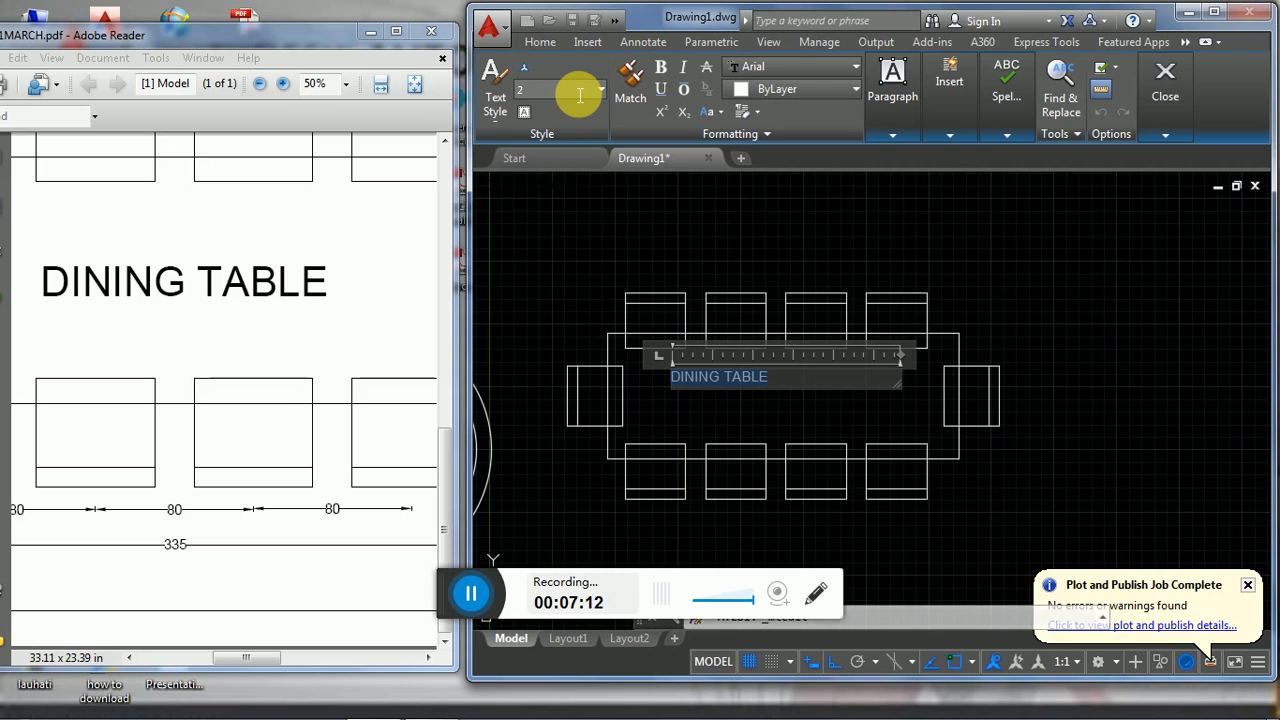
pyautogui.press('Return')
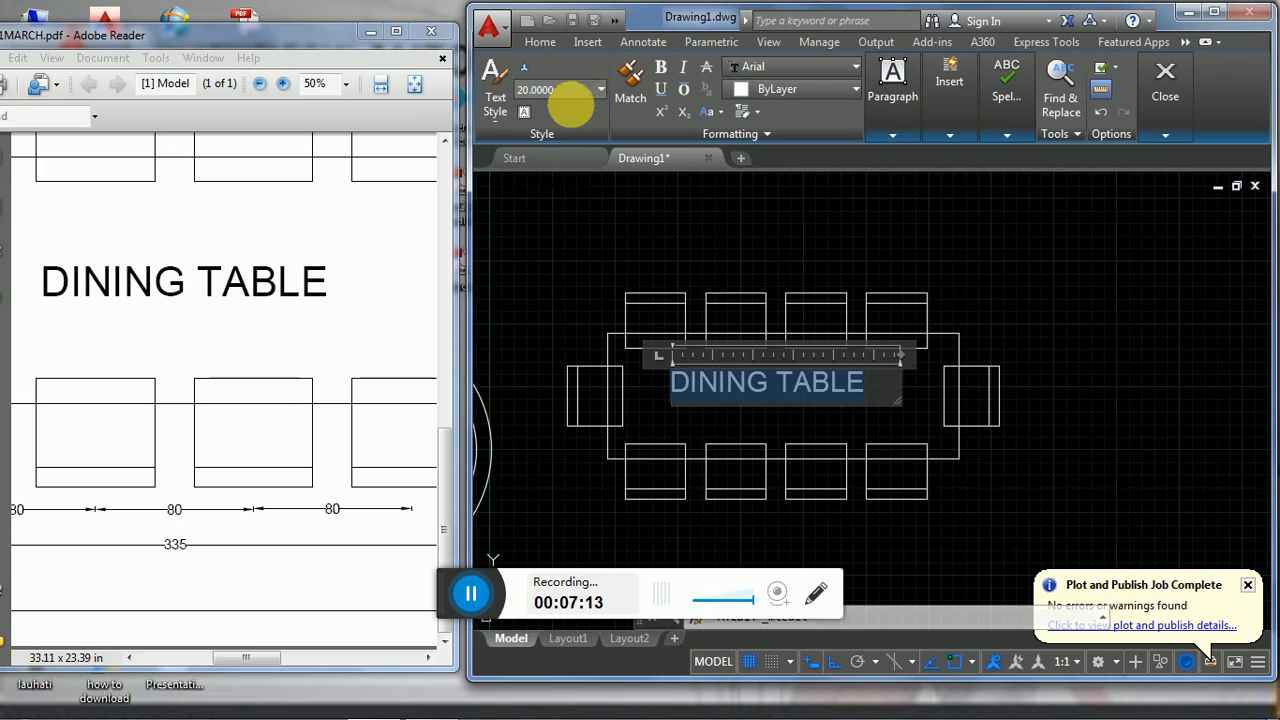
pyautogui.click(543, 229)
# - Turn off object snap and ortho, and move the "DINING TABLE" text freely to the centre of the table
pyautogui.click(787, 388)
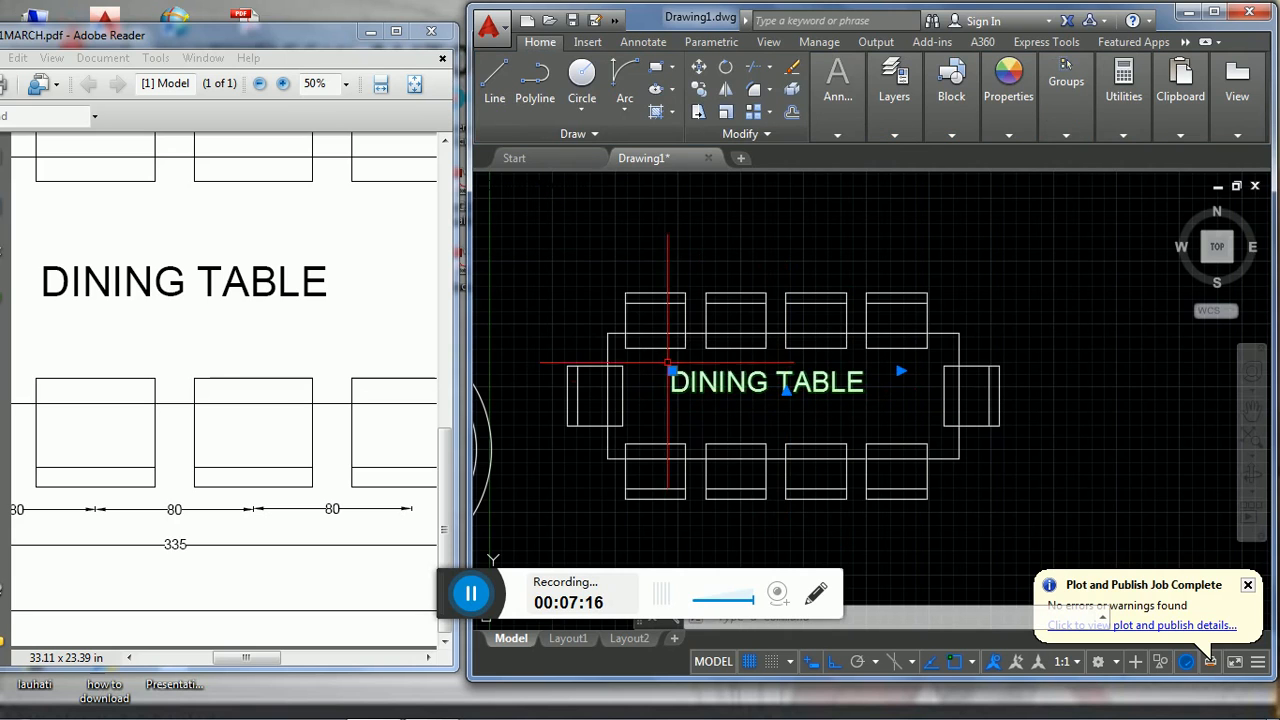
pyautogui.click(672, 371)
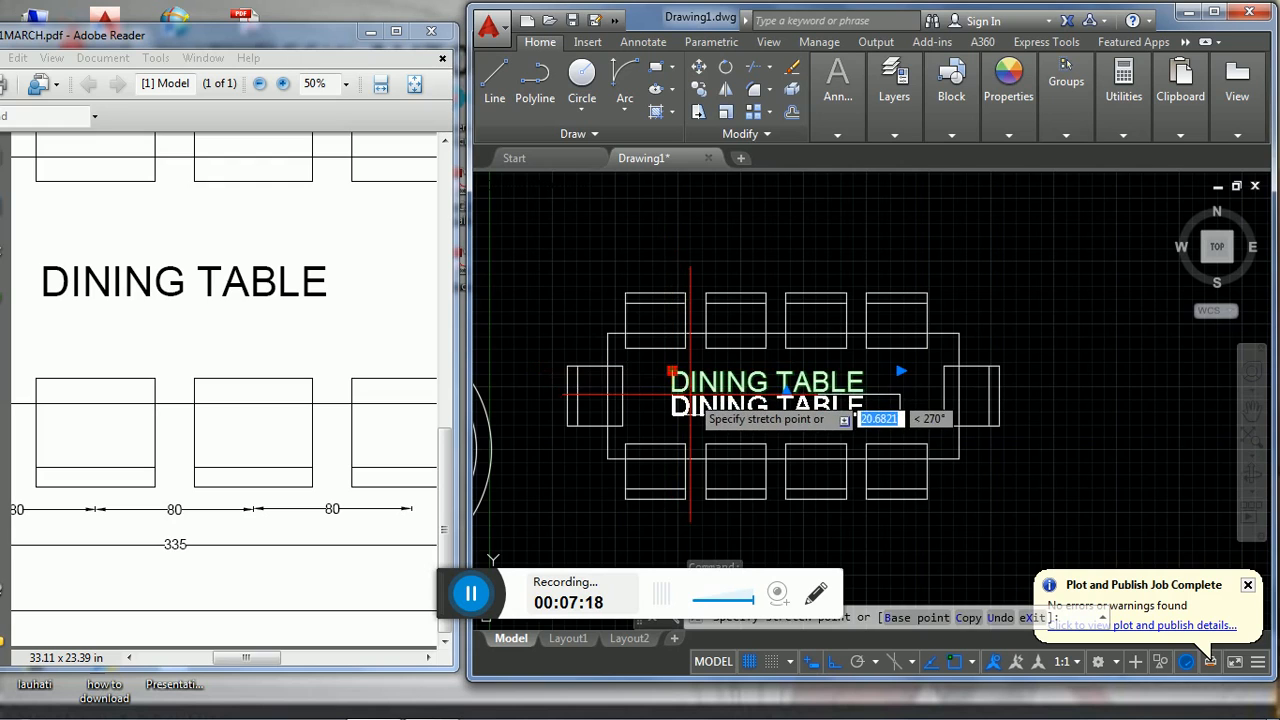
pyautogui.press('F3')
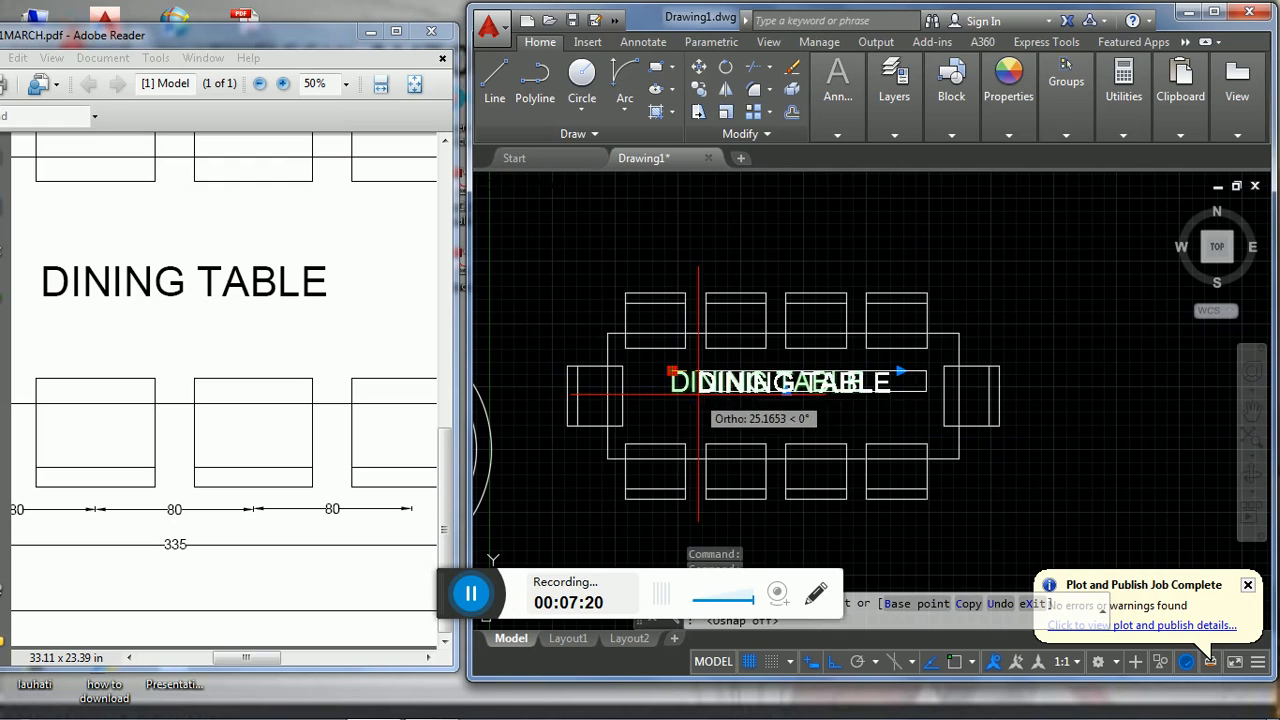
pyautogui.press('F8')
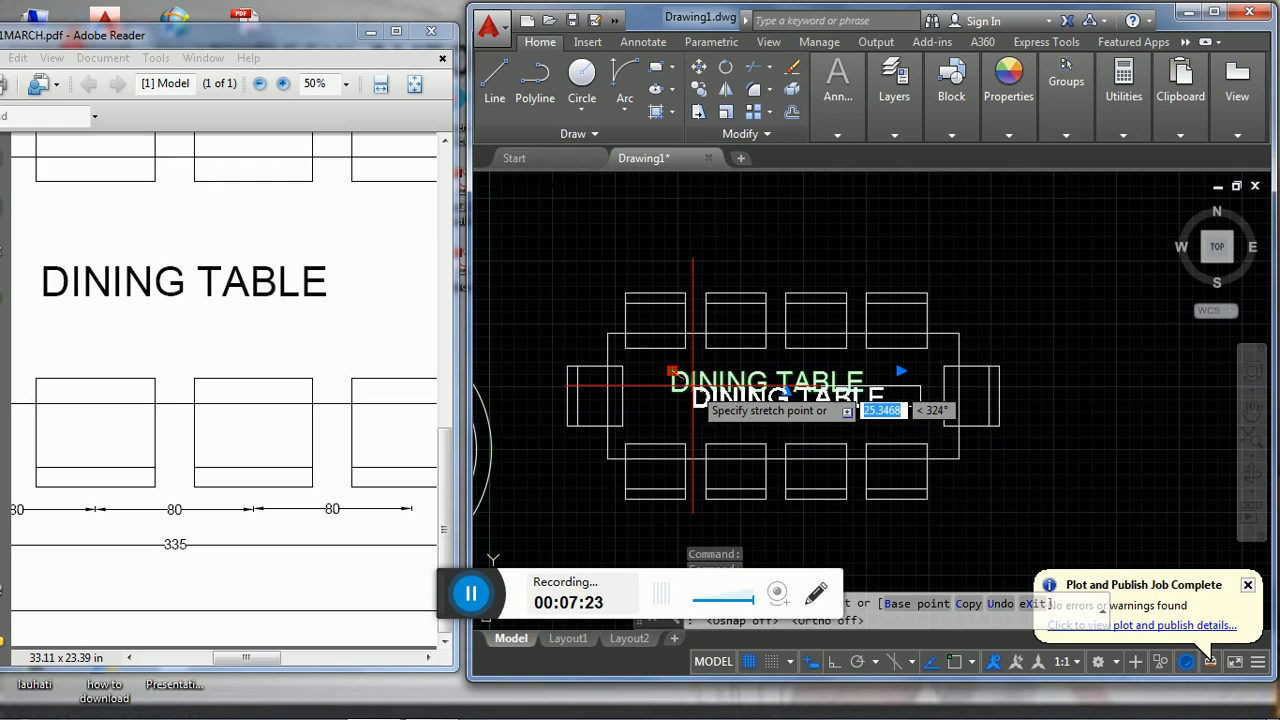
pyautogui.click(695, 390)
pyautogui.press('Escape')
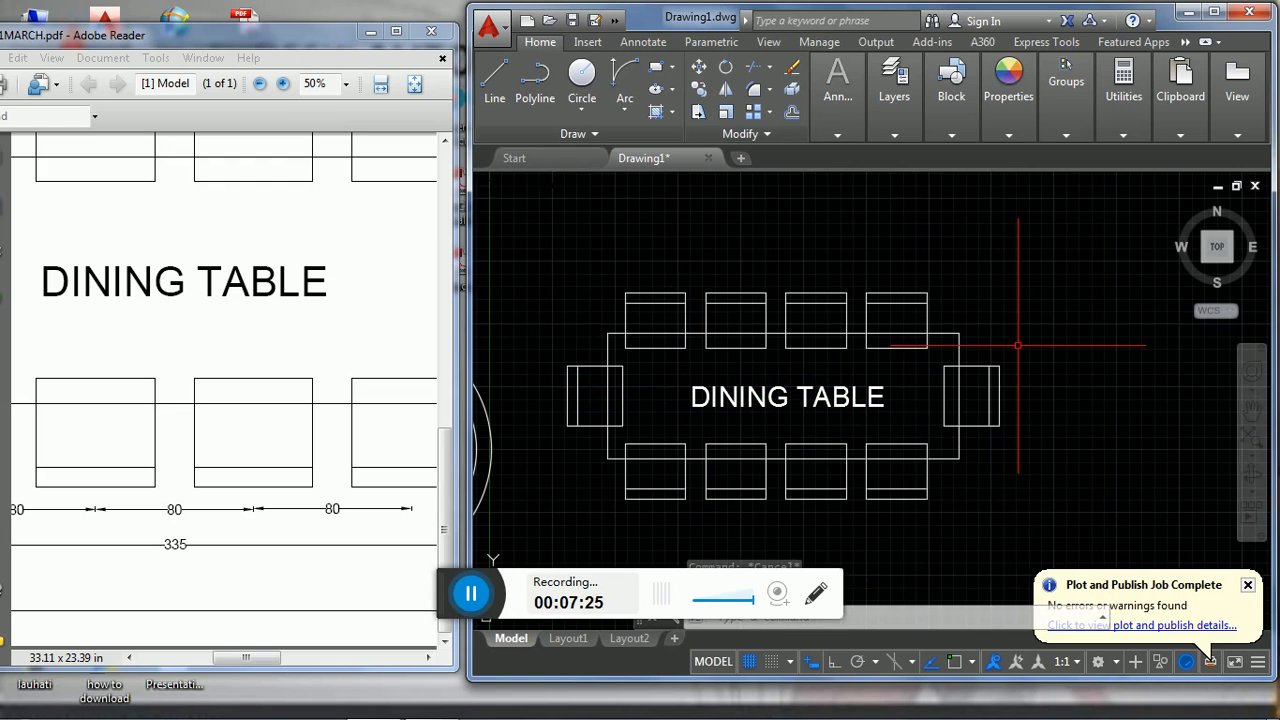
pyautogui.click(473, 593)
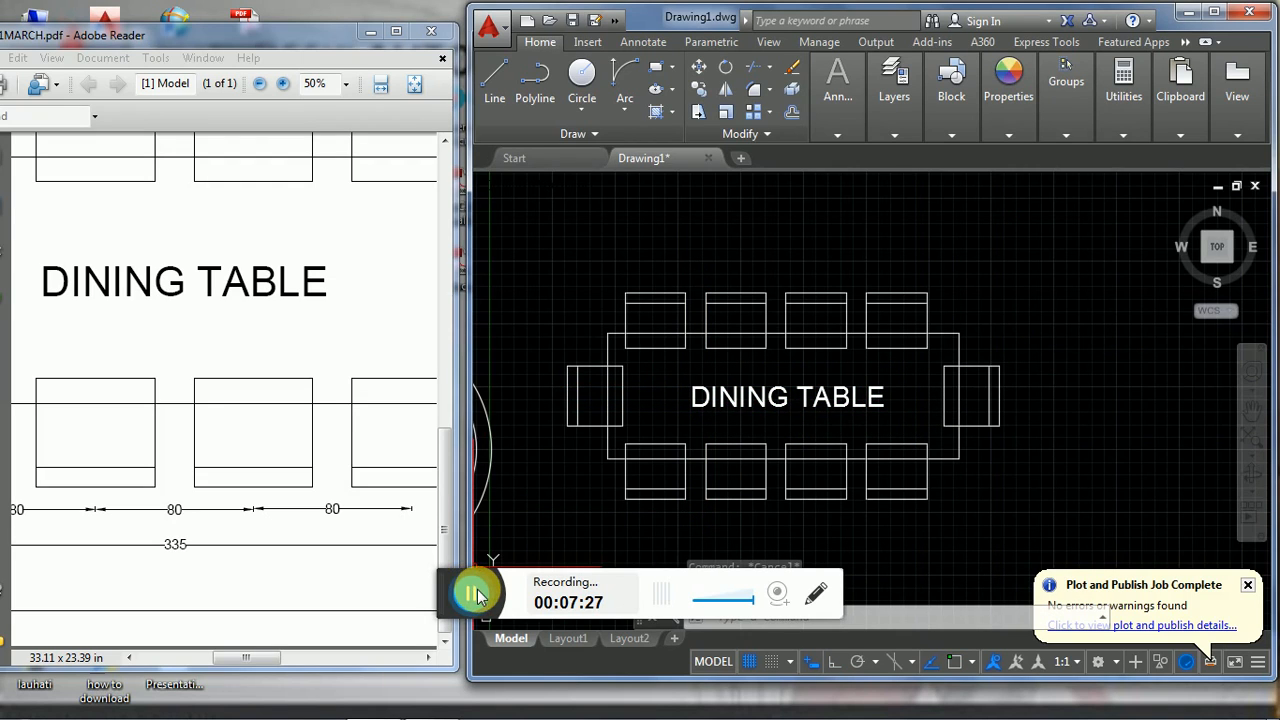